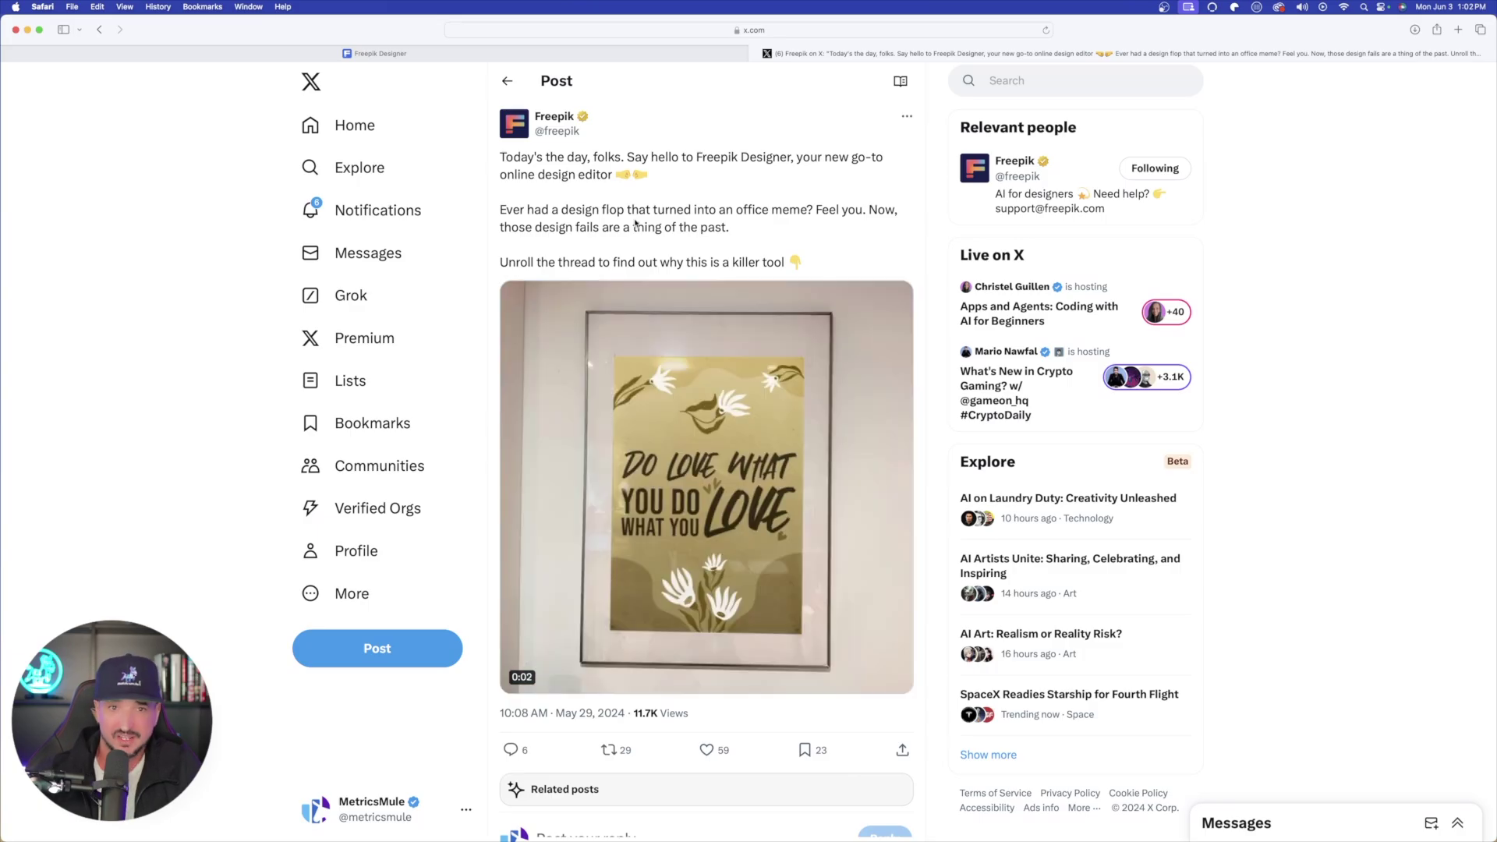
Scroll down Freepik's Designer announcement thread on X and zoom in to read the next post.
scroll(636, 223, down, 10)
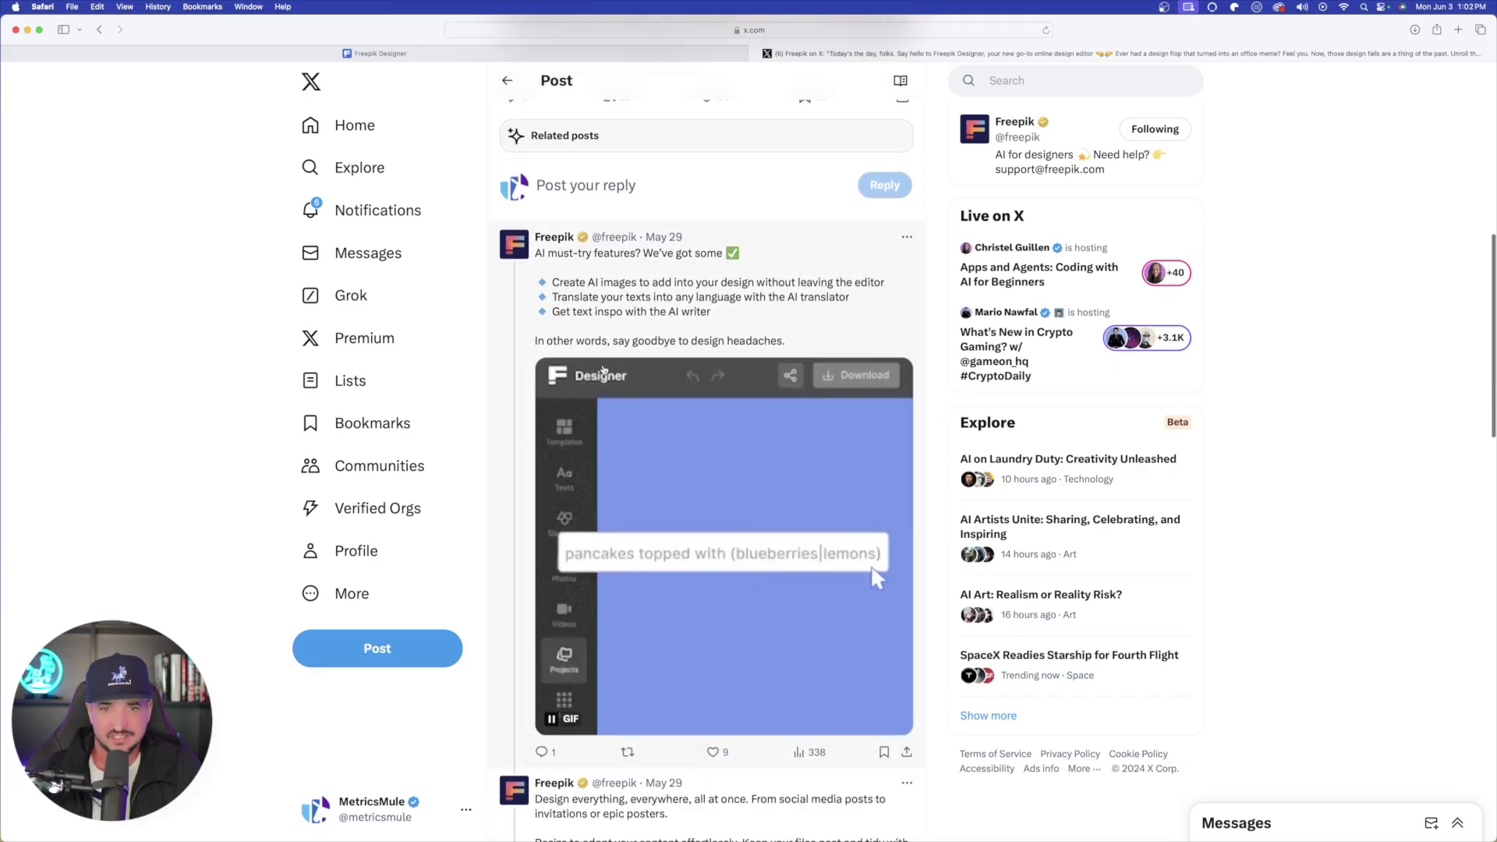
scroll(603, 371, down, 1)
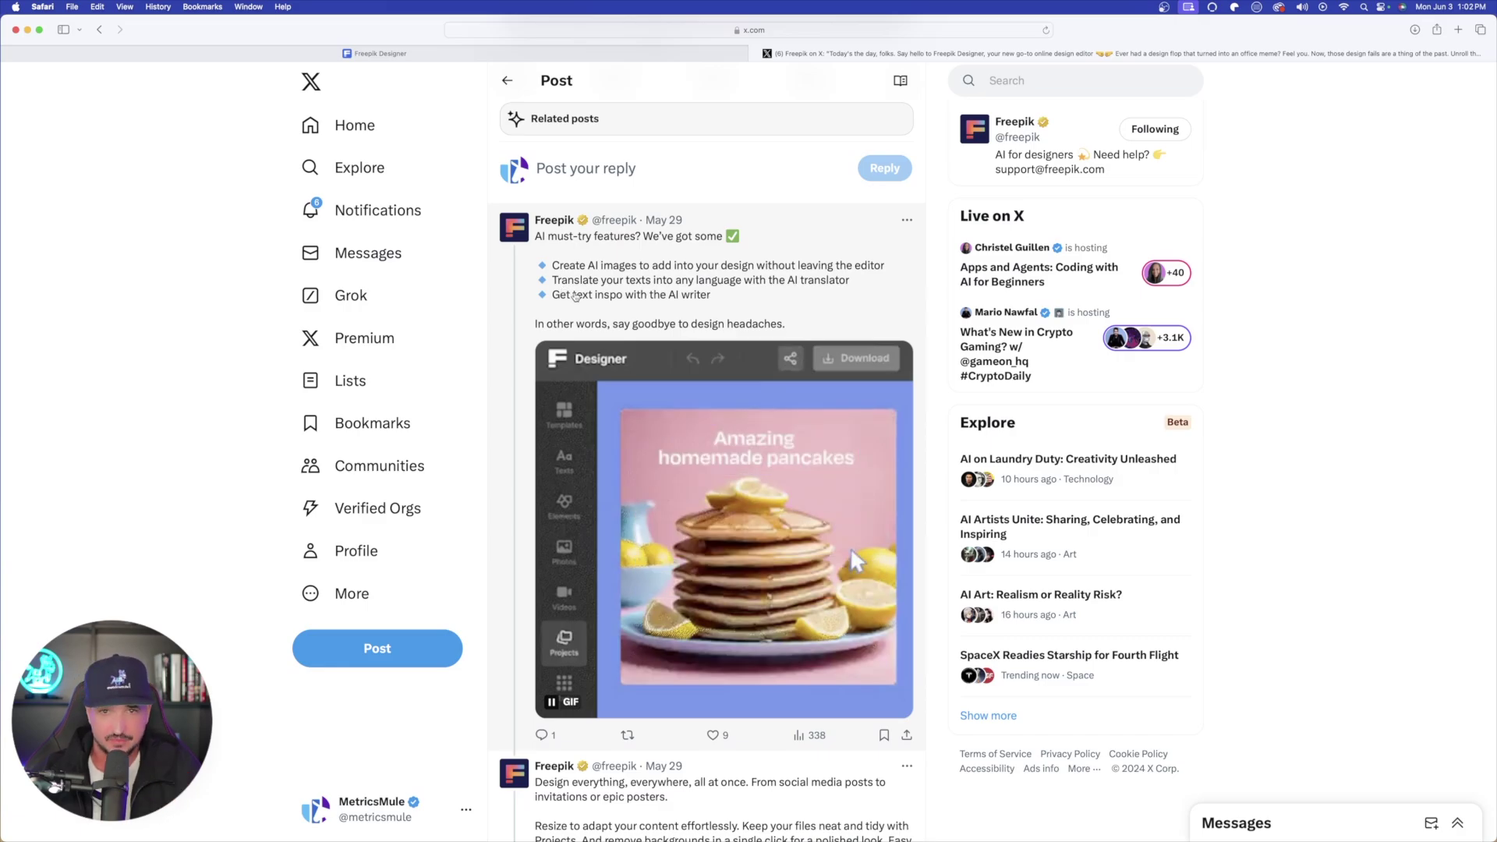
scroll(595, 287, down, 4)
key(super+equal)
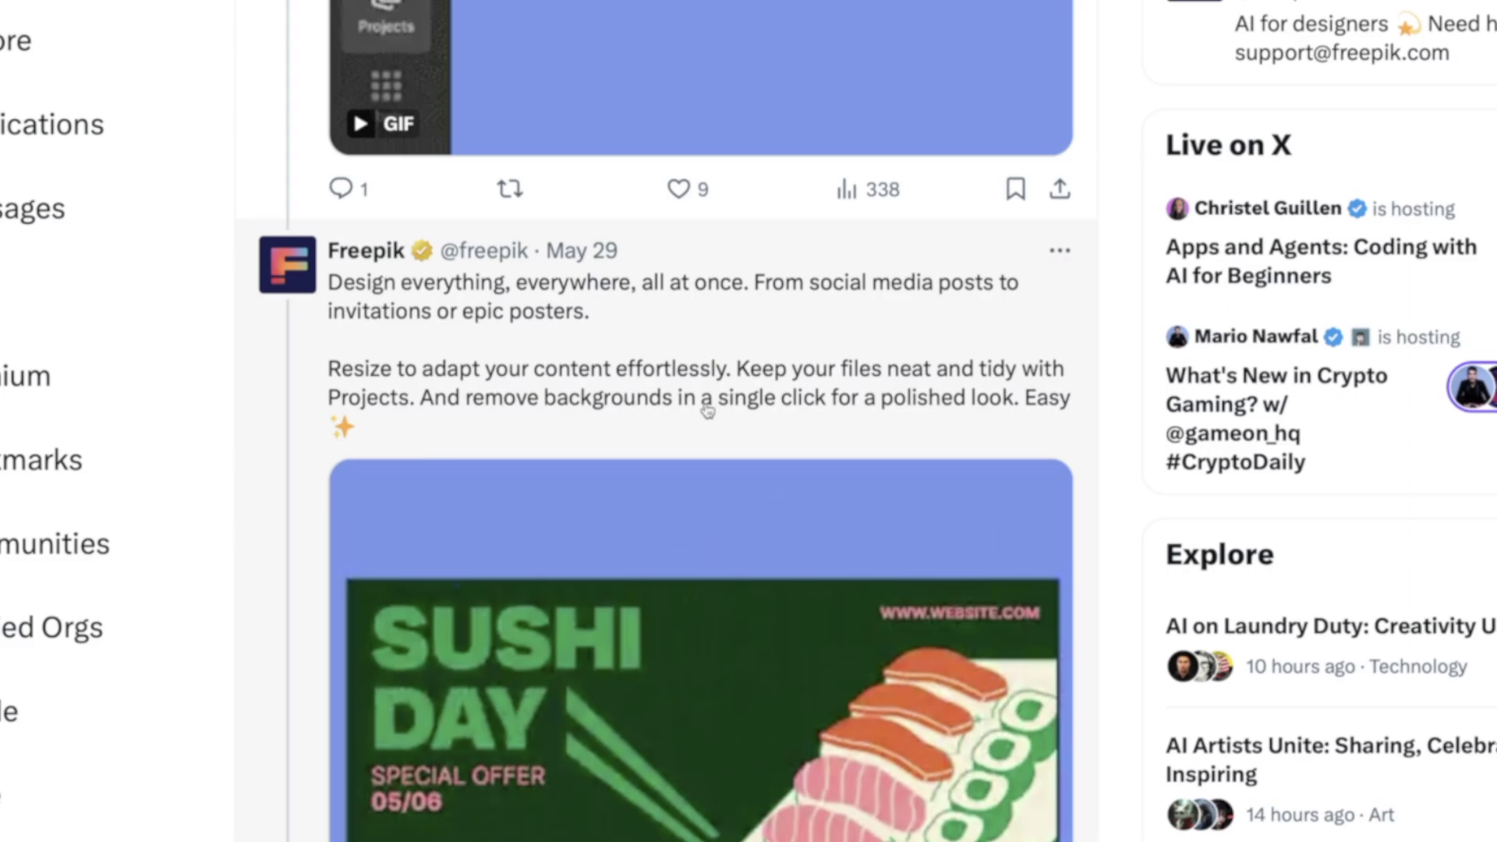
Read through the remaining posts of the Freepik Designer thread.
scroll(707, 411, down, 2)
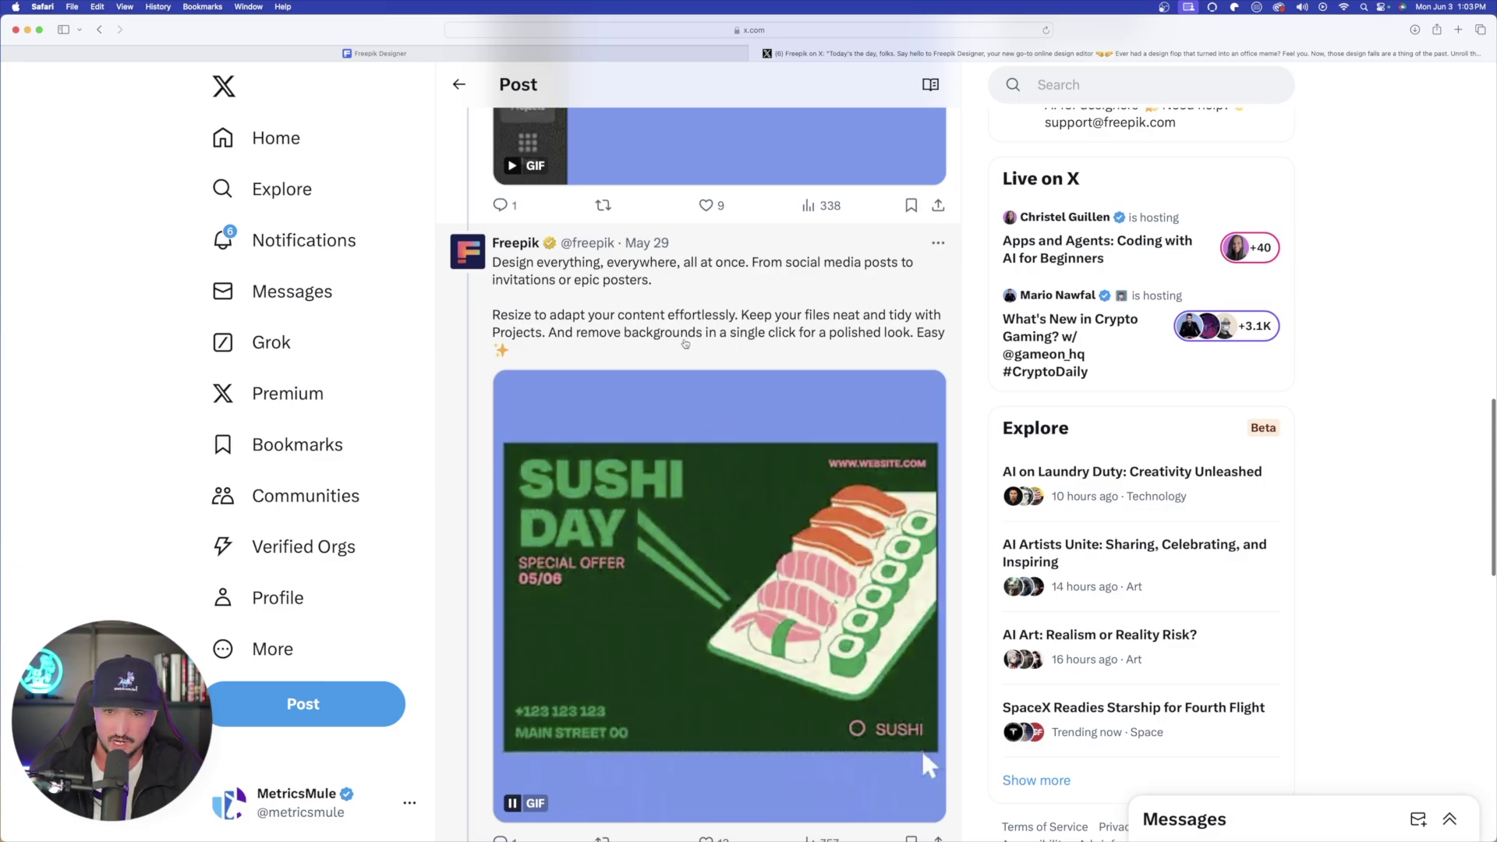
scroll(694, 355, down, 2)
scroll(659, 366, down, 1)
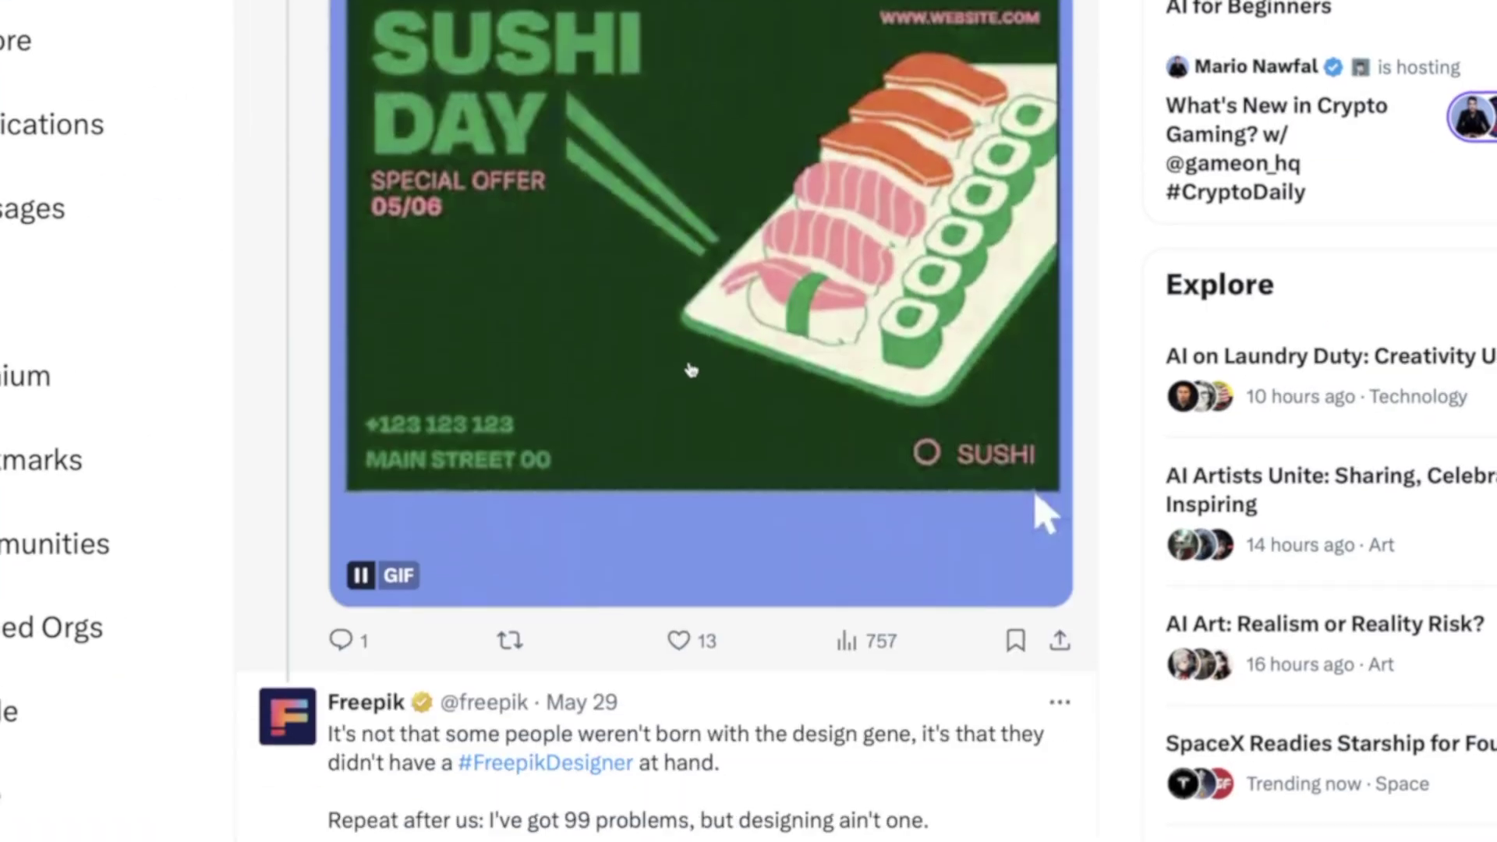
scroll(690, 371, down, 10)
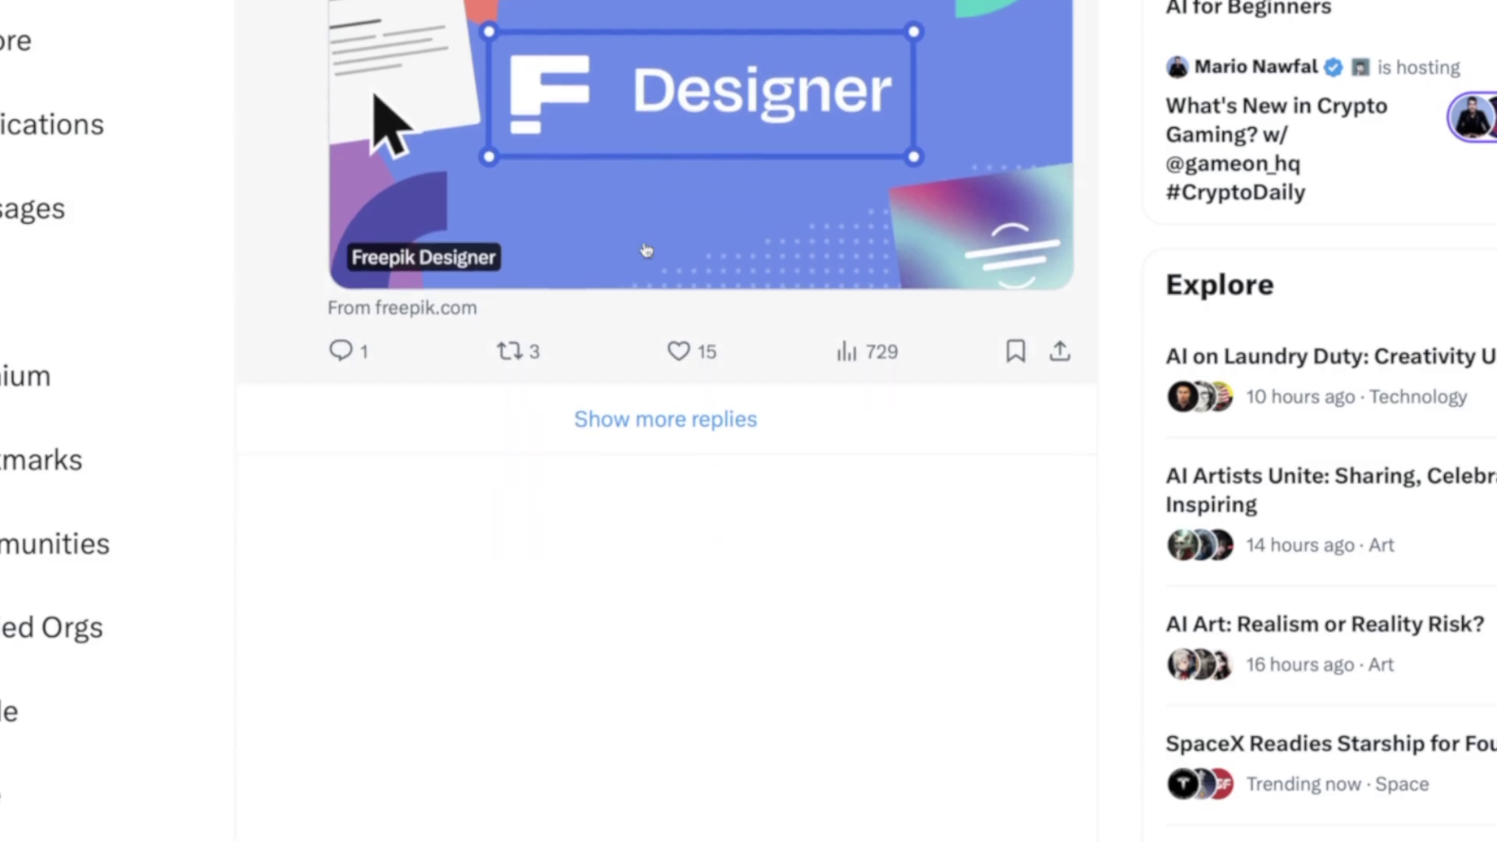
scroll(652, 248, up, 11)
scroll(652, 248, down, 10)
scroll(652, 248, up, 8)
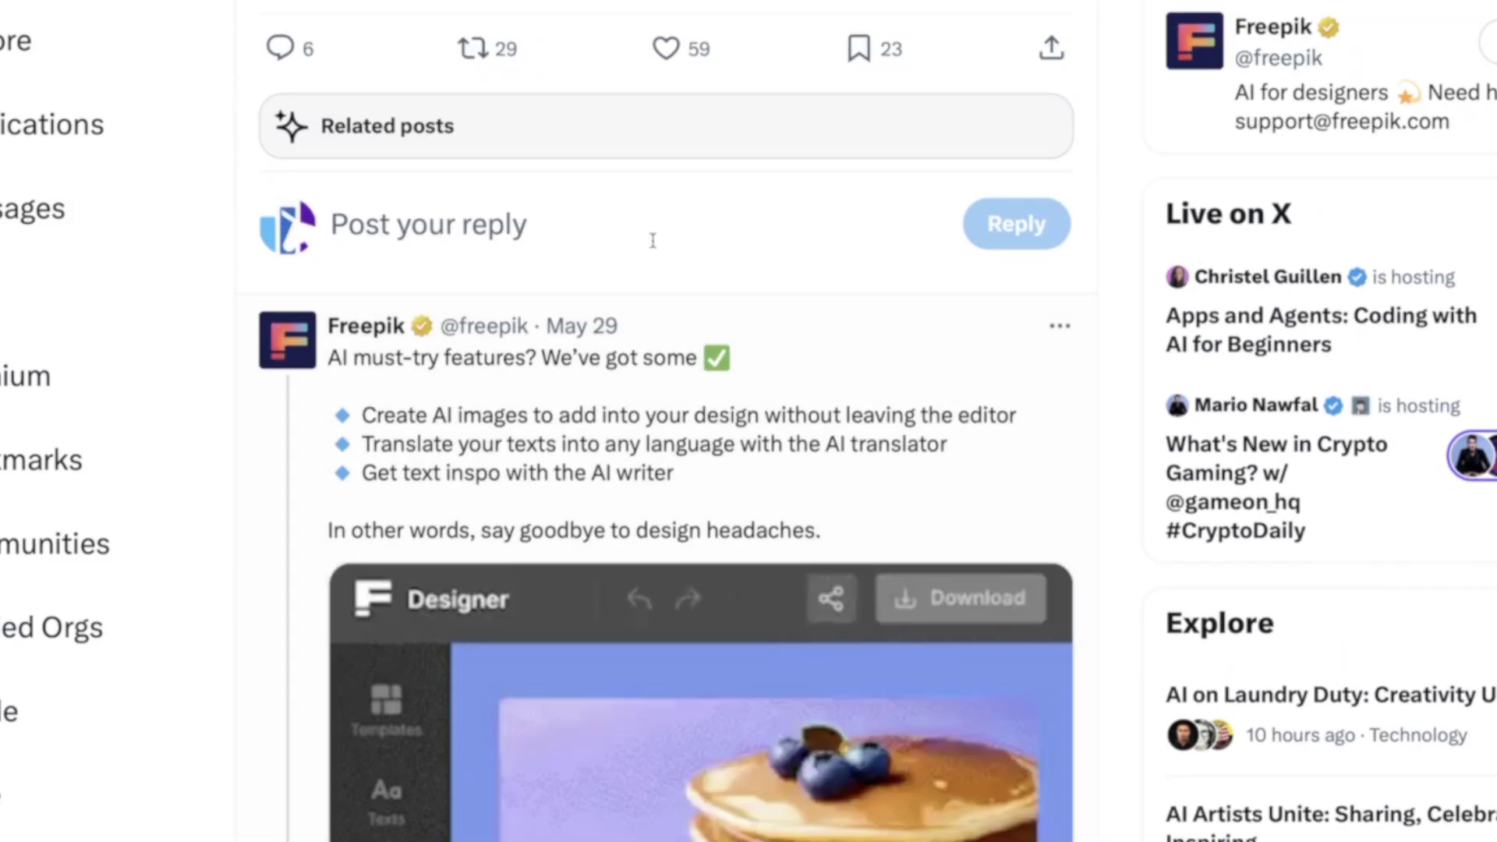
scroll(652, 248, down, 7)
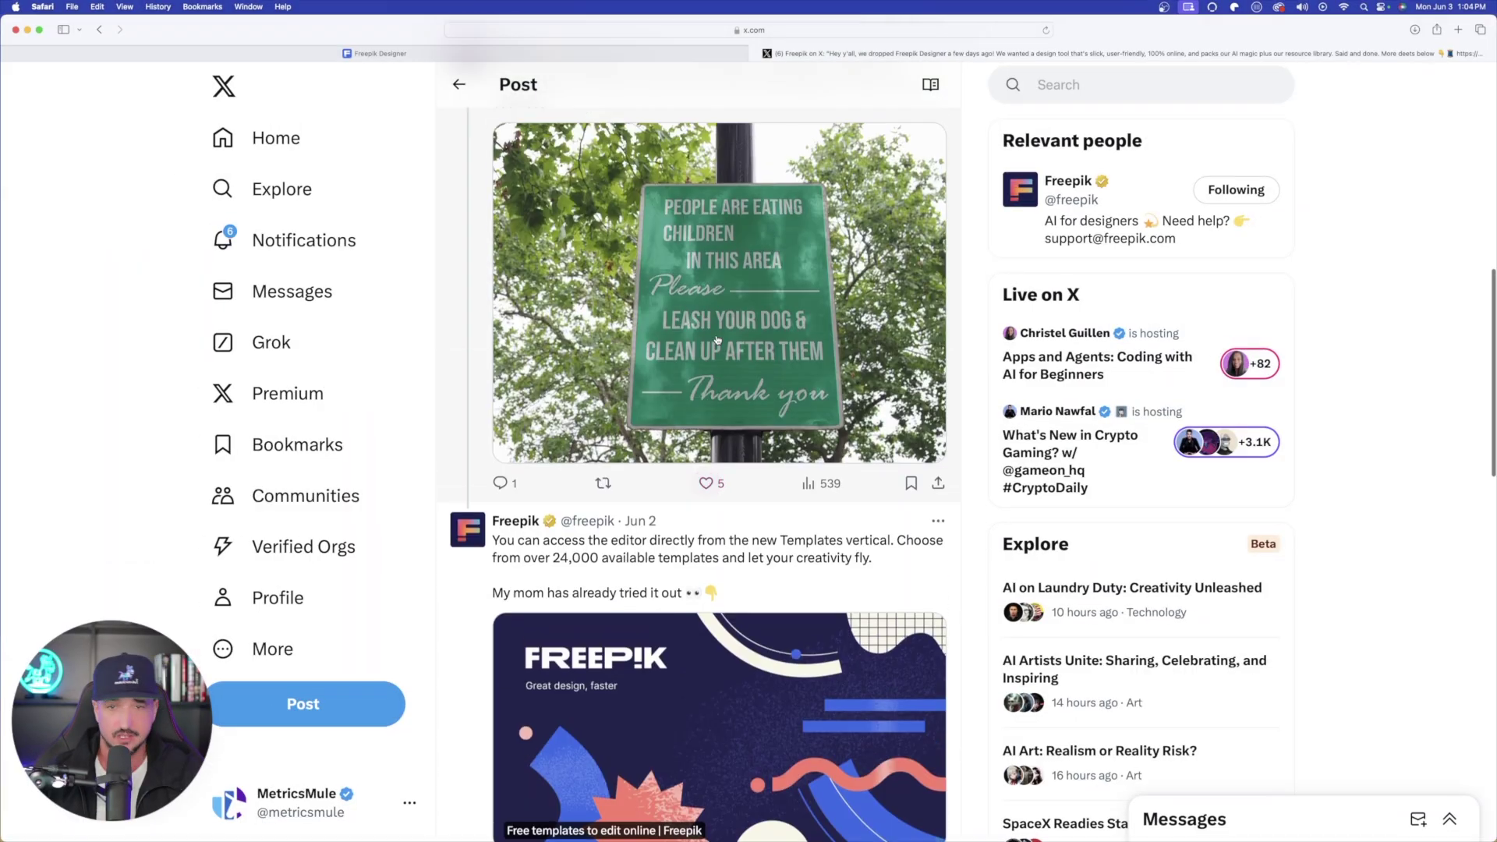
scroll(482, 314, up, 10)
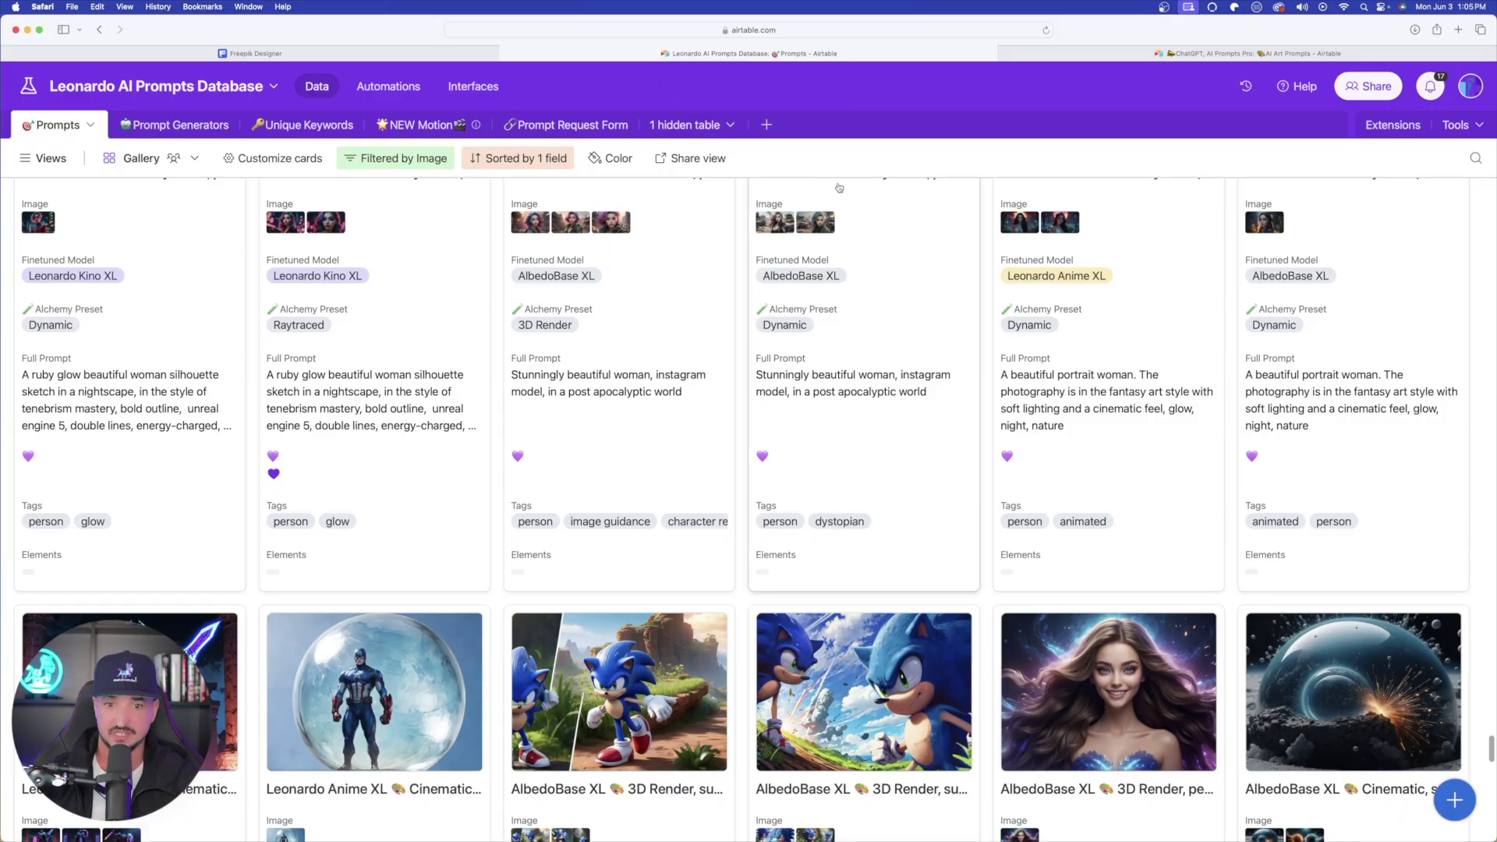
Open the ruby glow Raytraced record and view both of its images full size.
scroll(839, 188, up, 15)
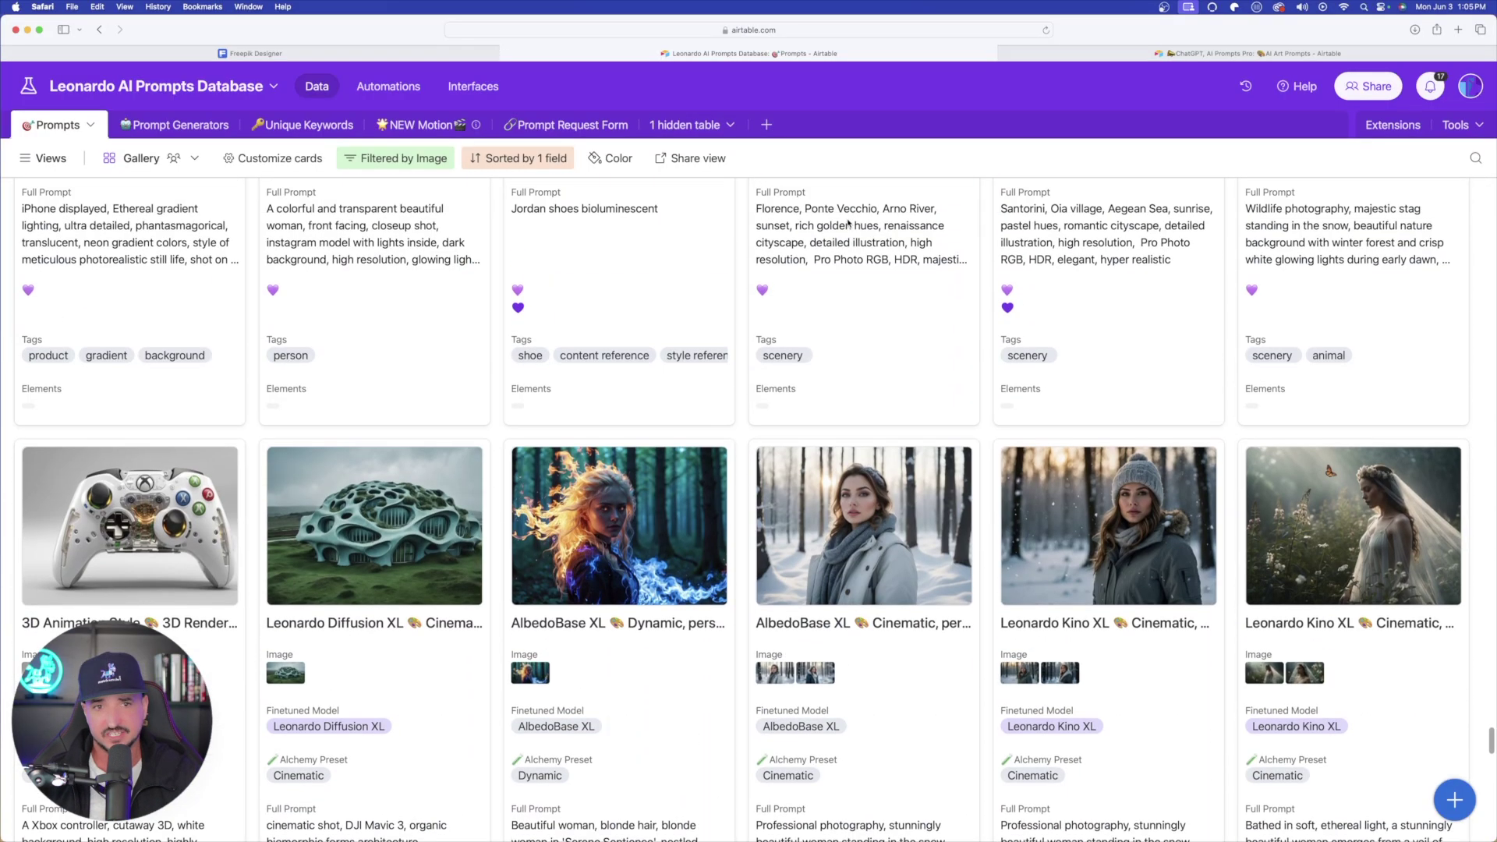
scroll(875, 314, up, 10)
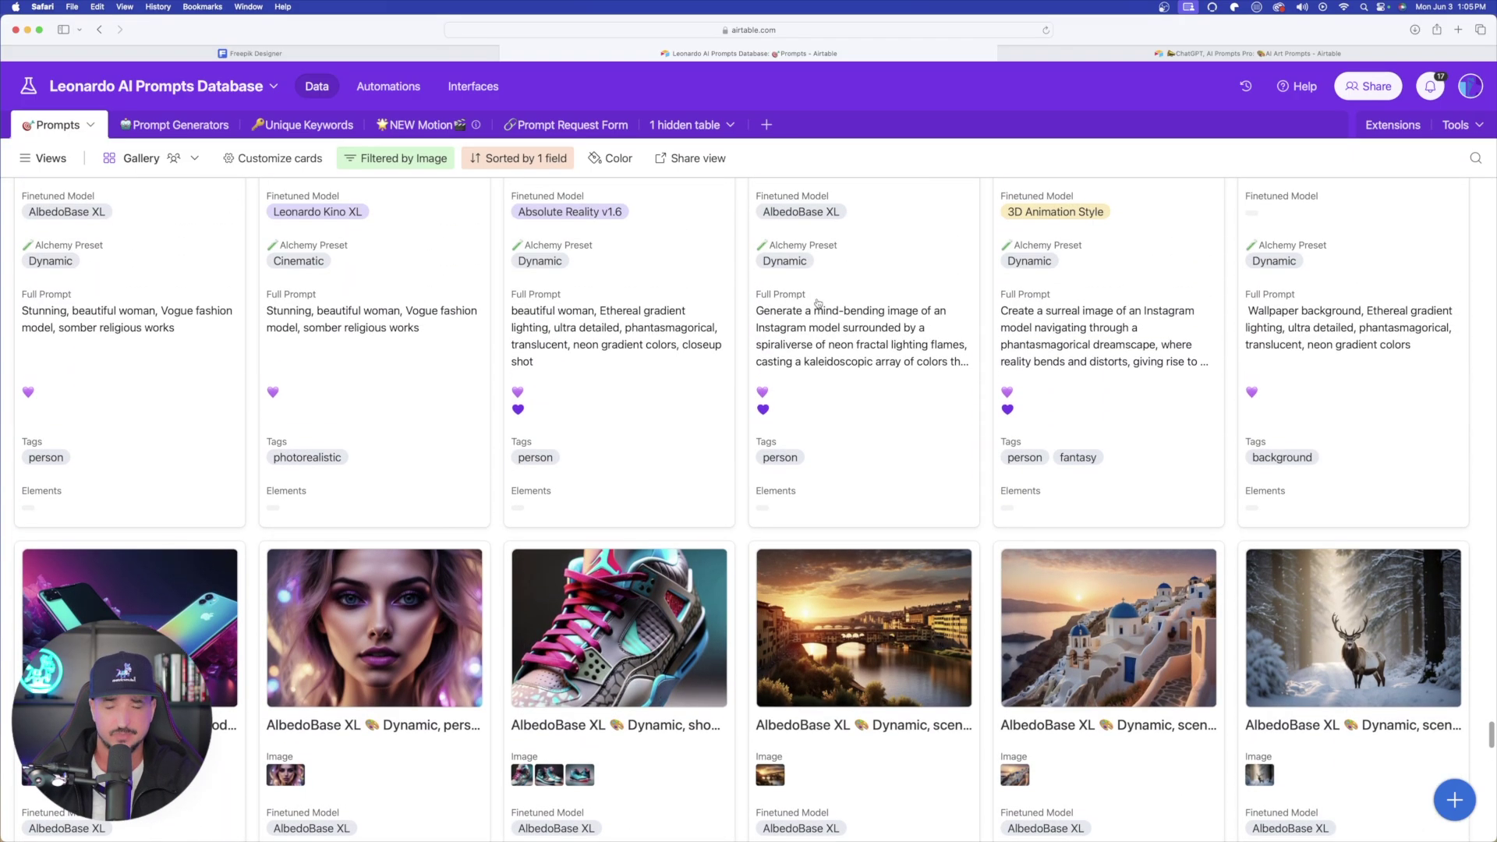
scroll(818, 302, down, 10)
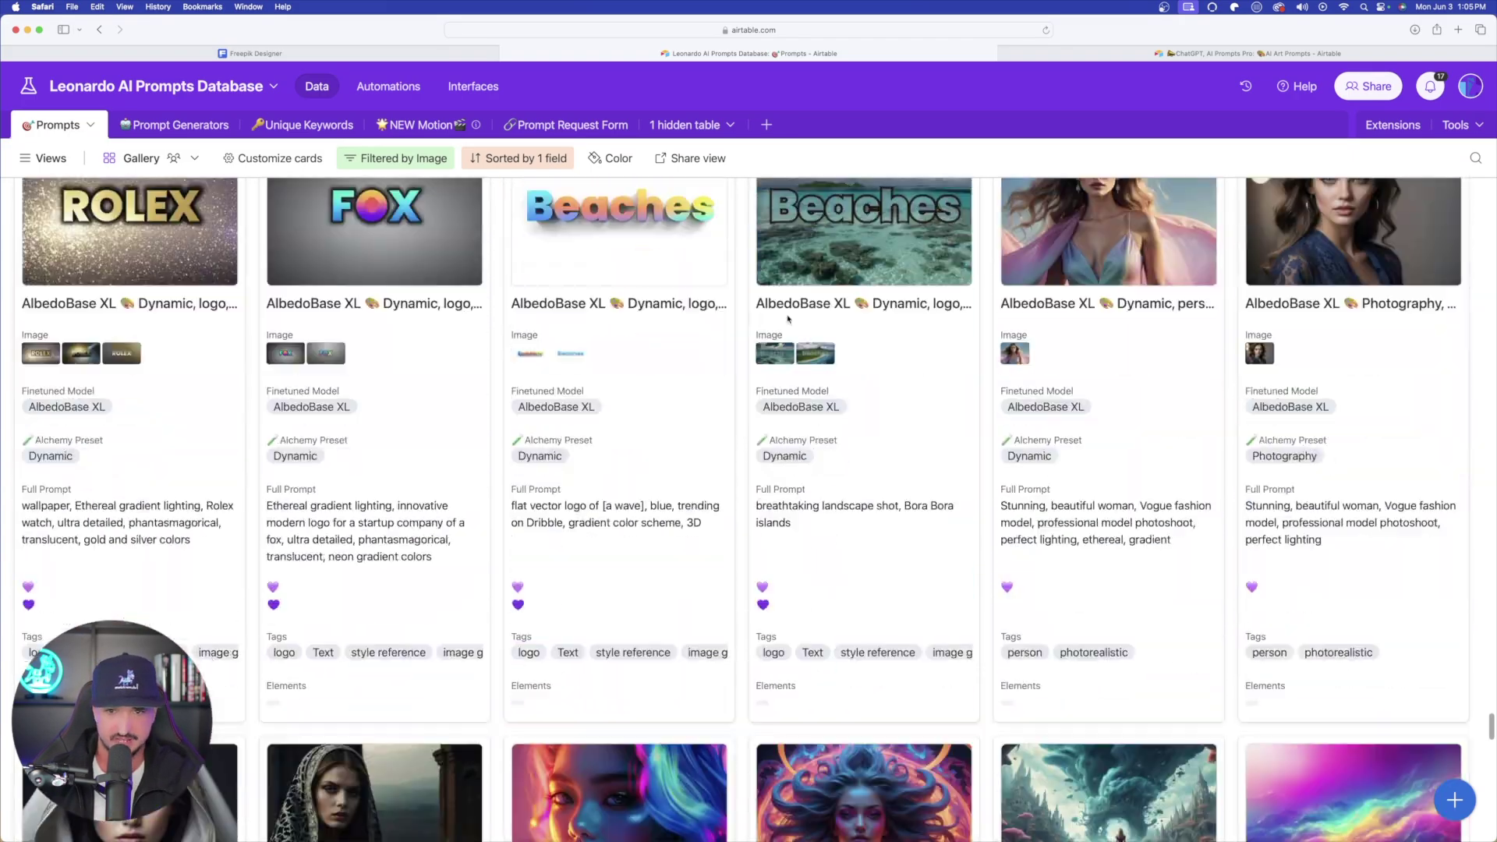
scroll(801, 345, down, 7)
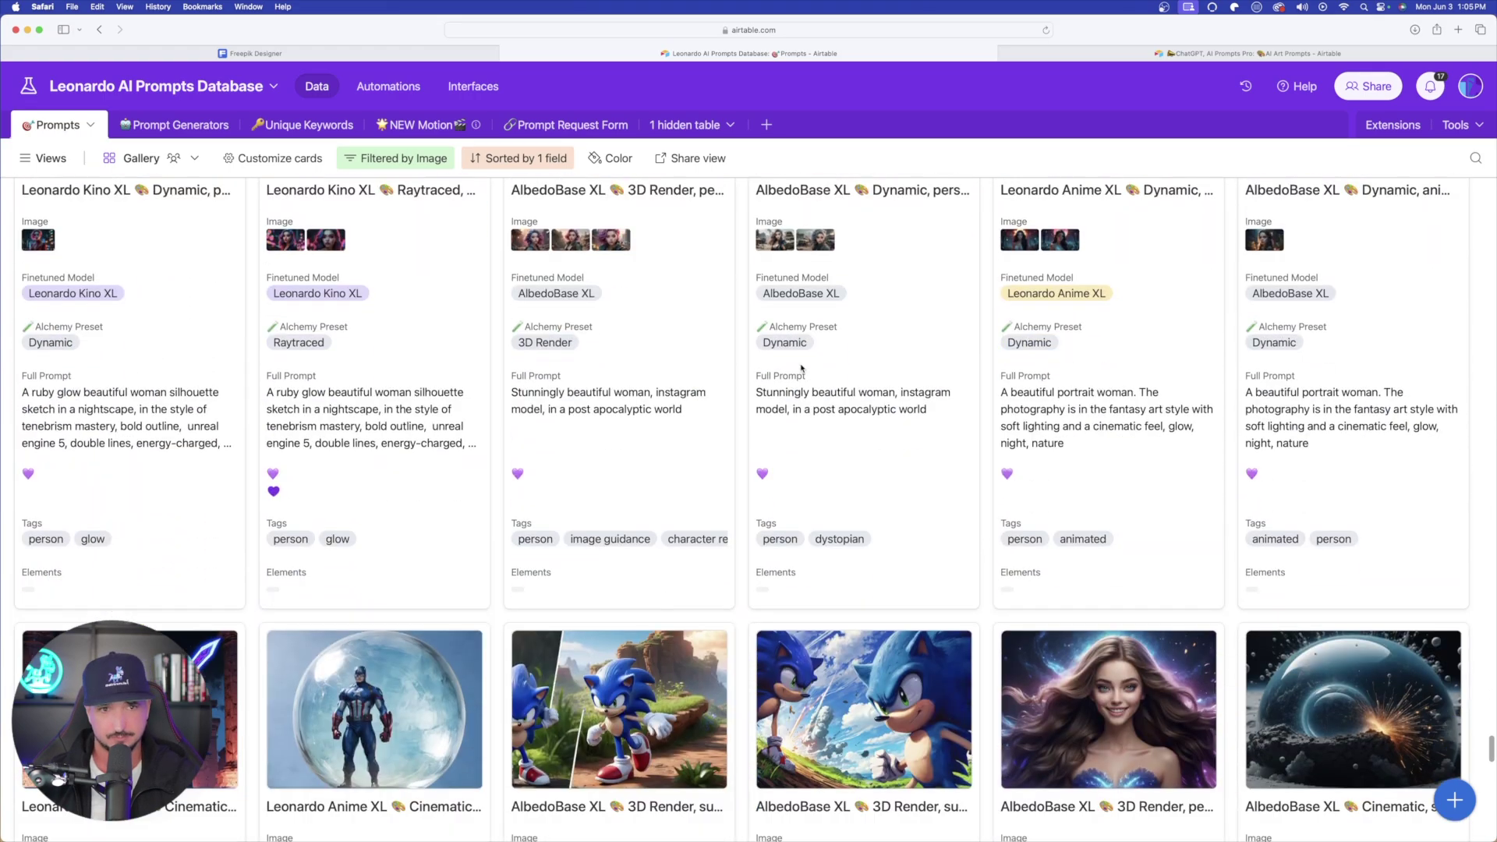
click(384, 449)
scroll(452, 421, down, 3)
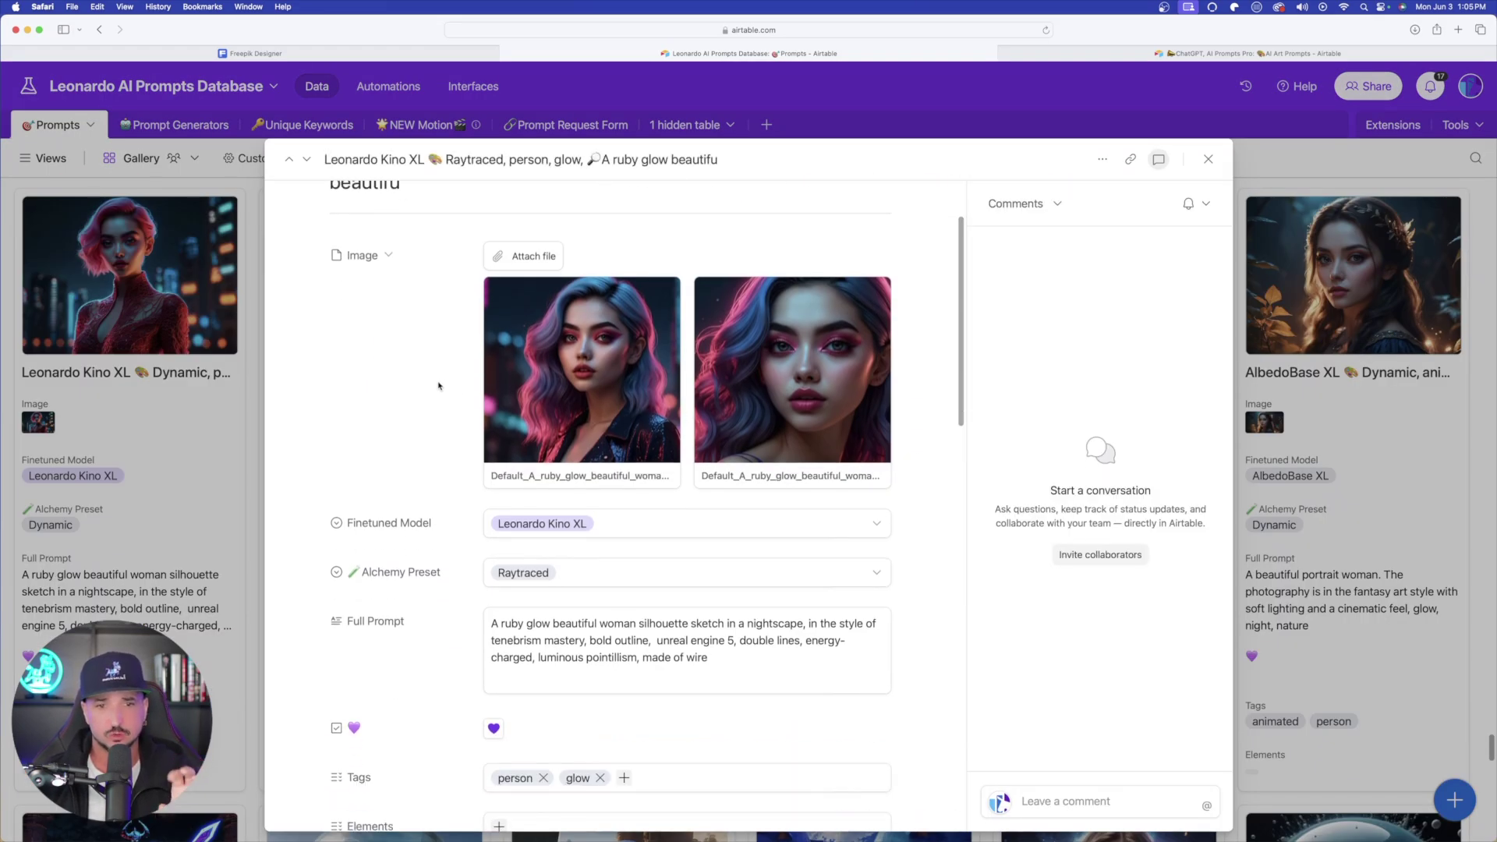
click(579, 380)
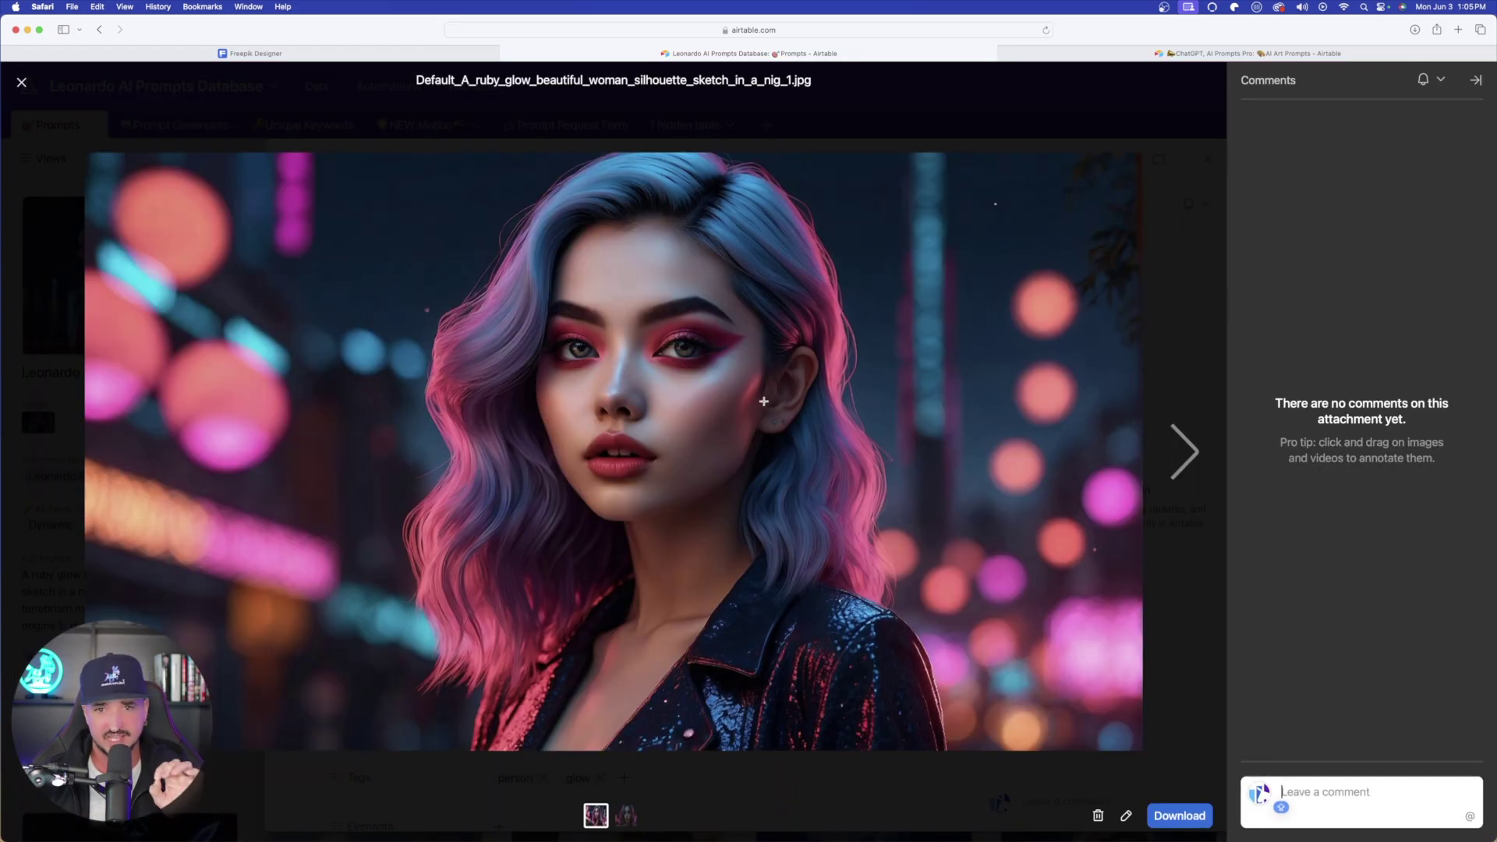
click(1181, 355)
key(Escape)
key(Escape)
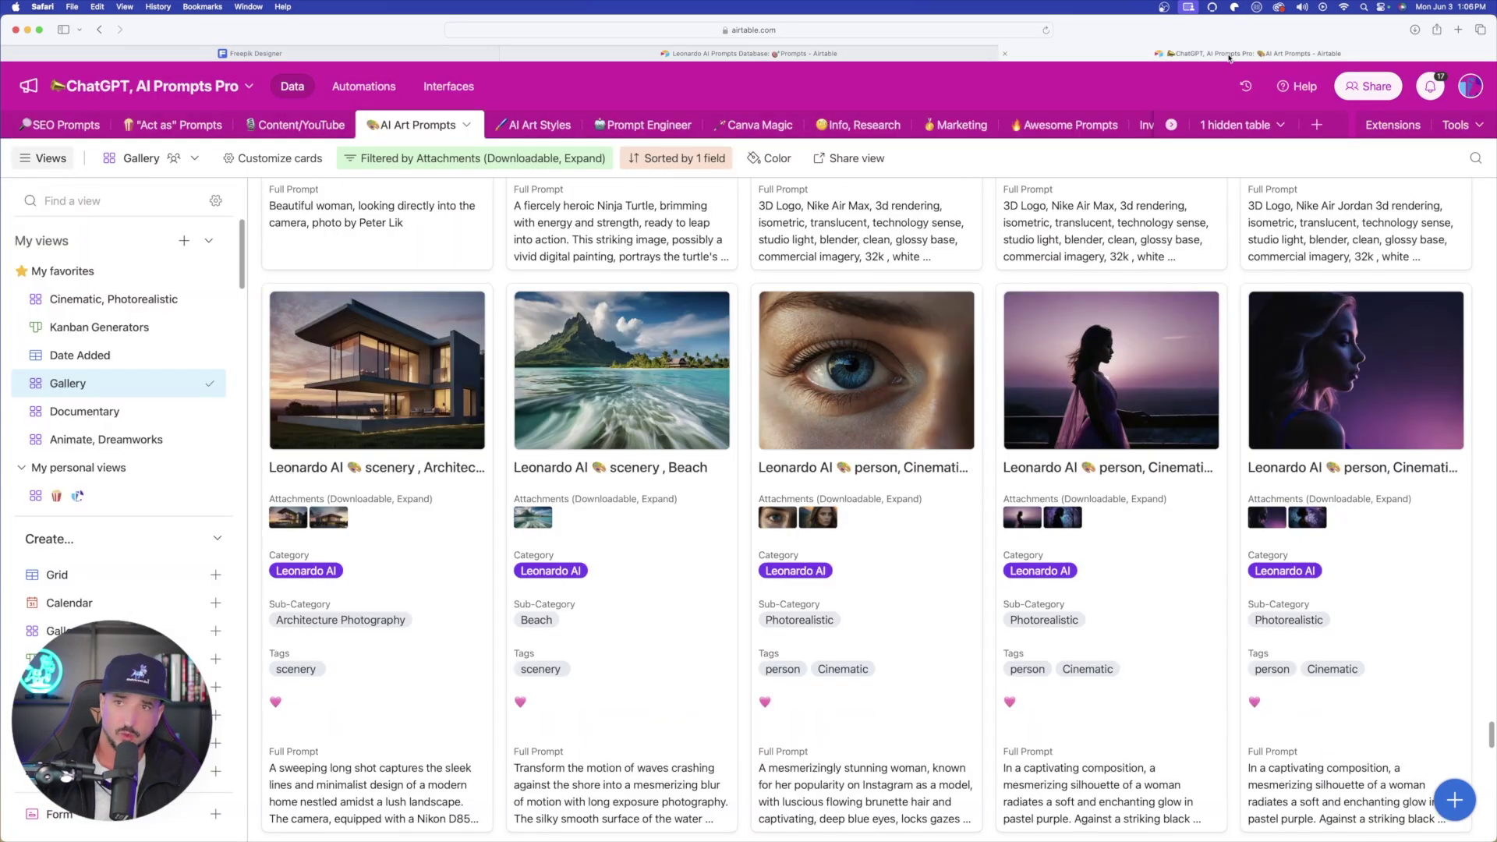
Scroll through the ChatGPT, AI Prompts Pro base's current gallery.
scroll(608, 334, up, 5)
scroll(608, 334, up, 15)
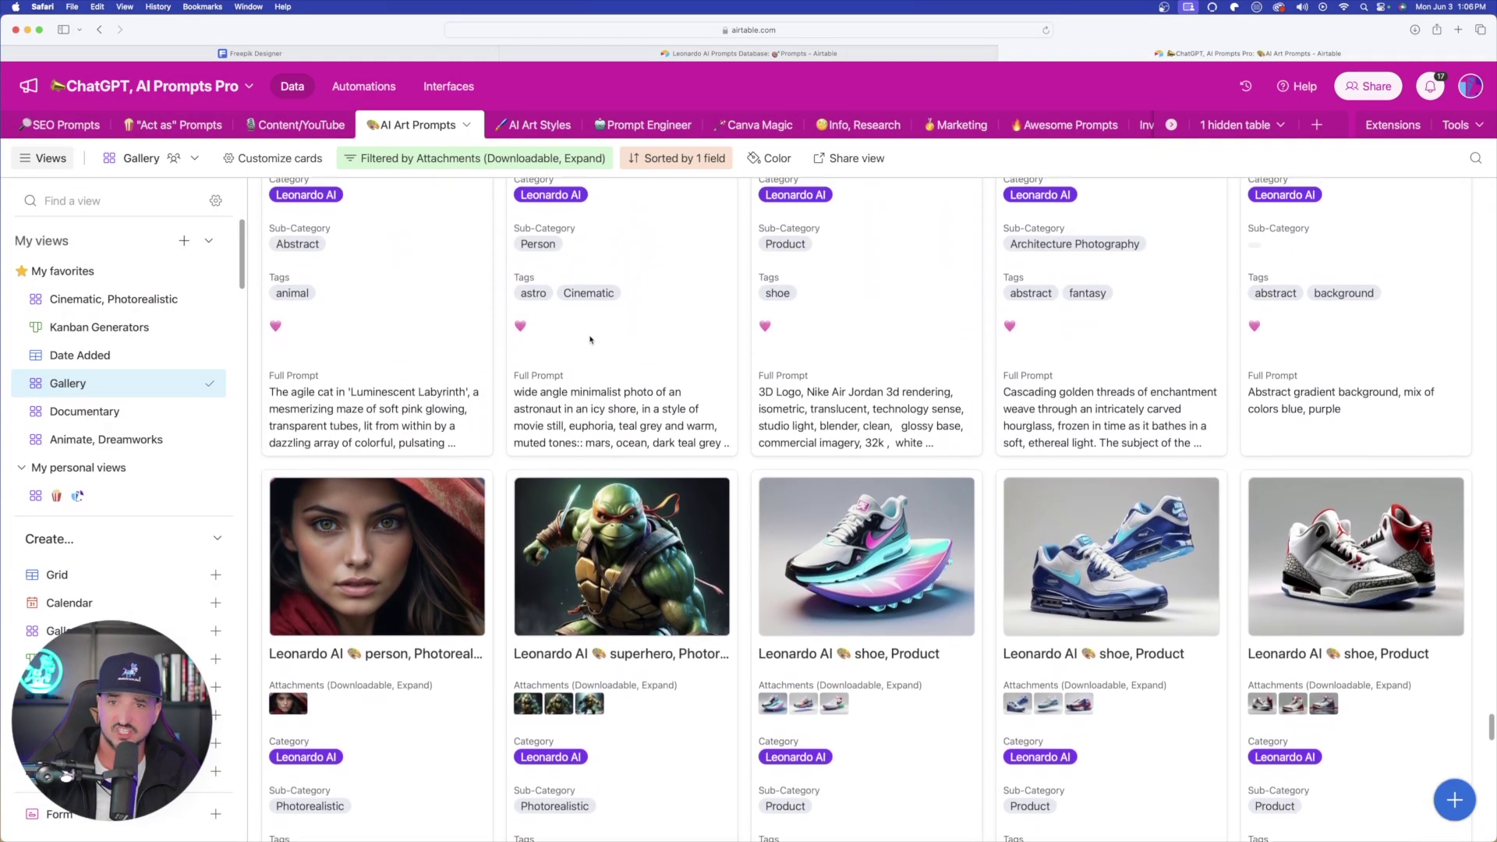
scroll(605, 365, up, 3)
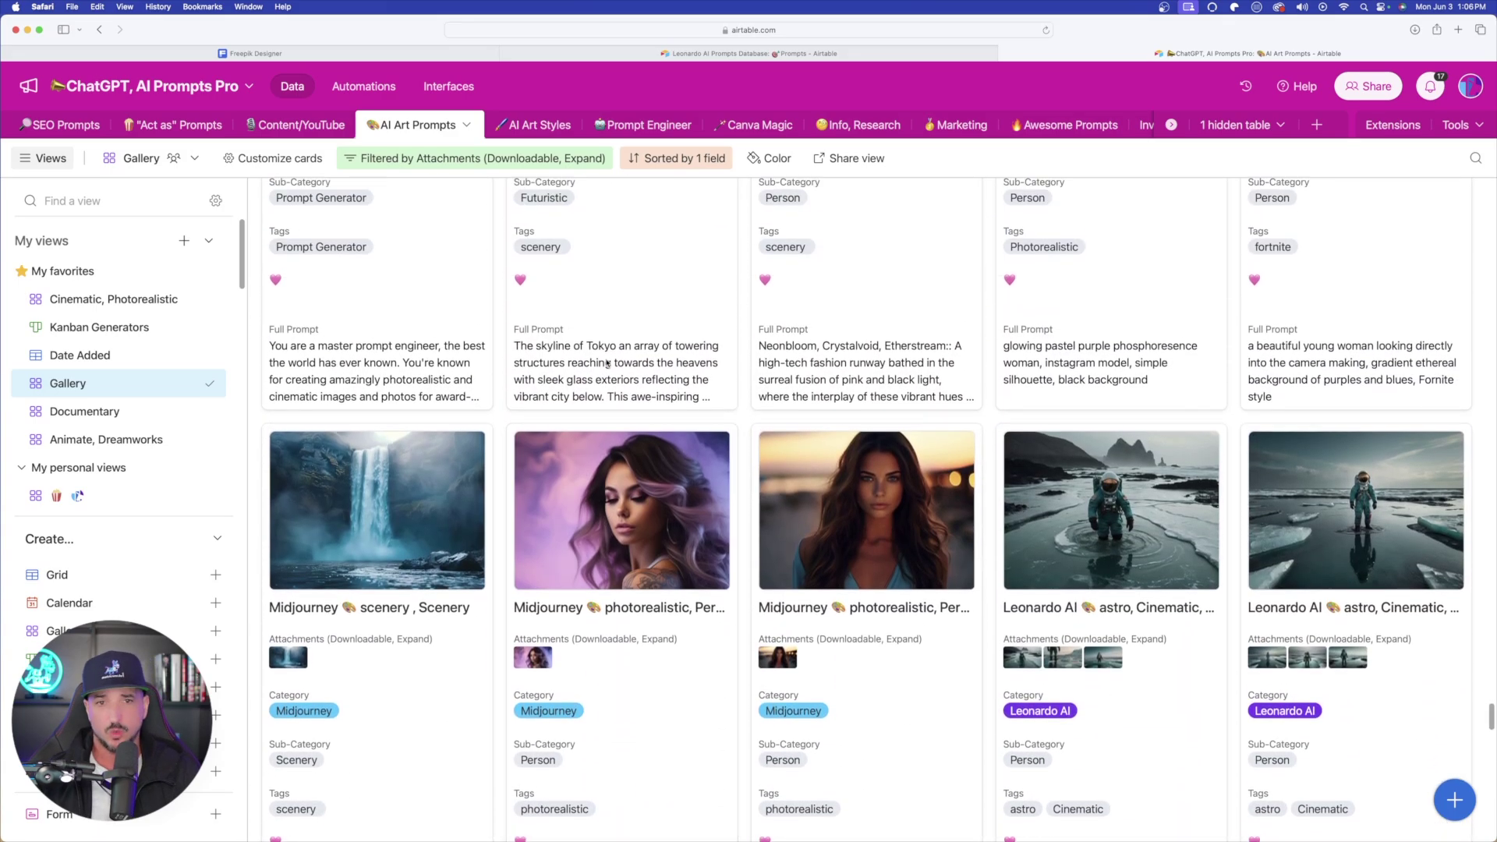
scroll(606, 363, up, 2)
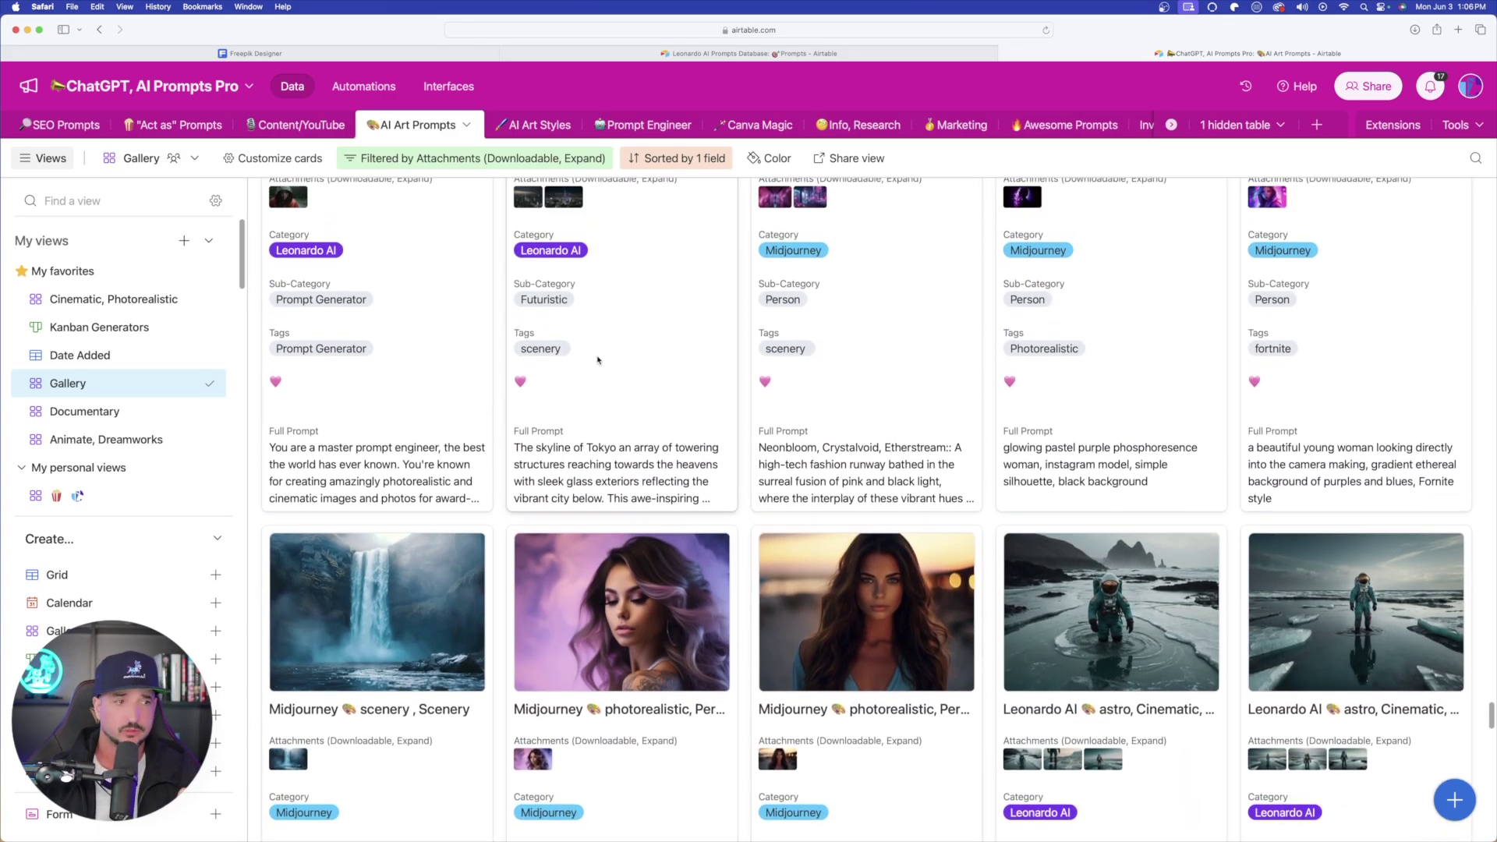
scroll(598, 359, up, 2)
scroll(713, 306, down, 3)
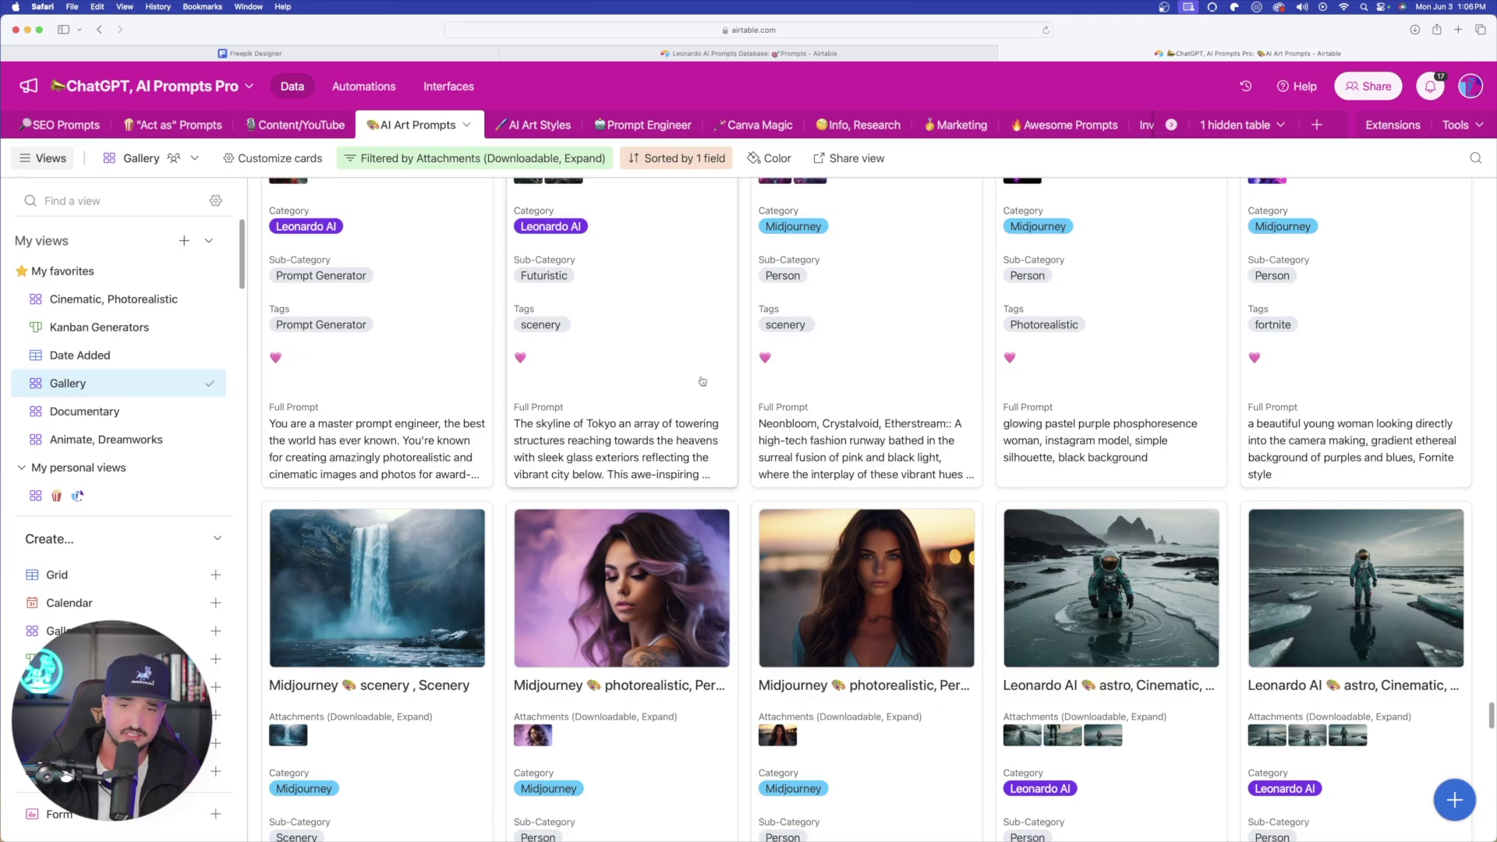
scroll(691, 379, up, 5)
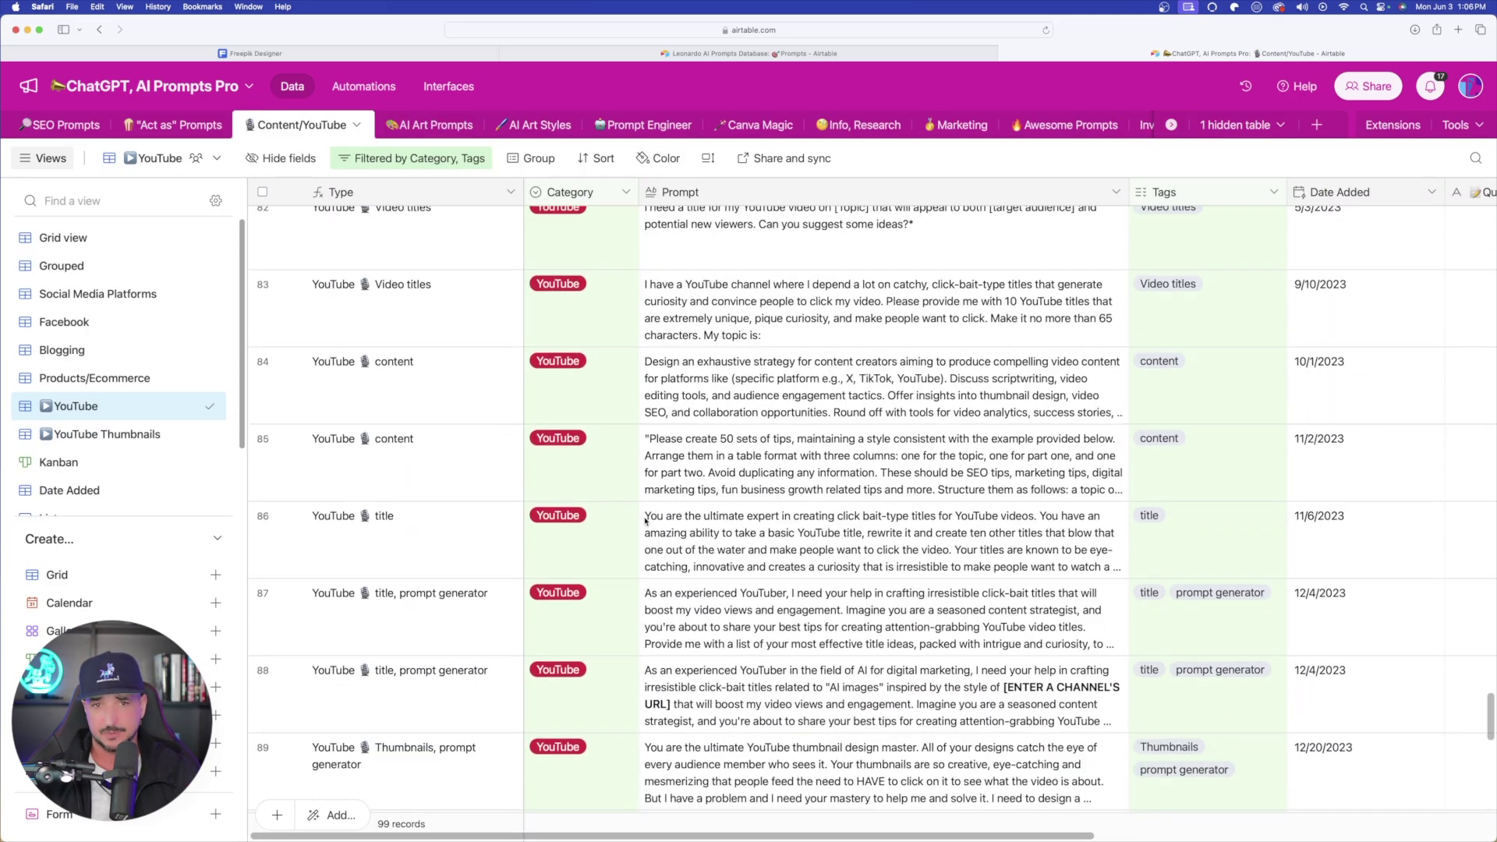
scroll(655, 500, down, 5)
Browse the AI Art Styles, Prompt Engineer and Canva Magic tables, then return to the Leonardo AI Prompts Database.
click(521, 125)
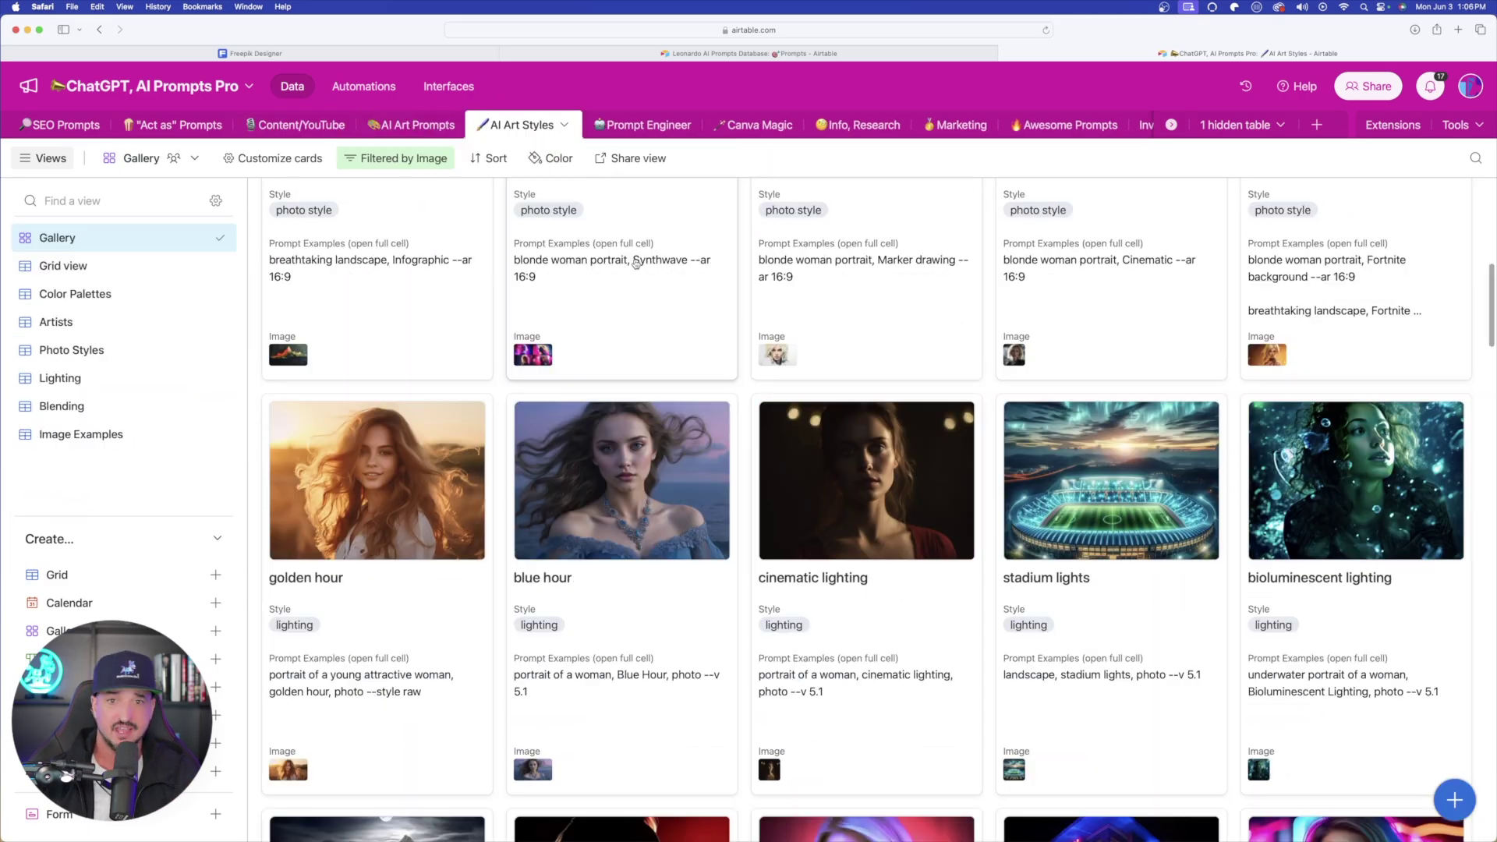
click(647, 125)
scroll(663, 281, up, 10)
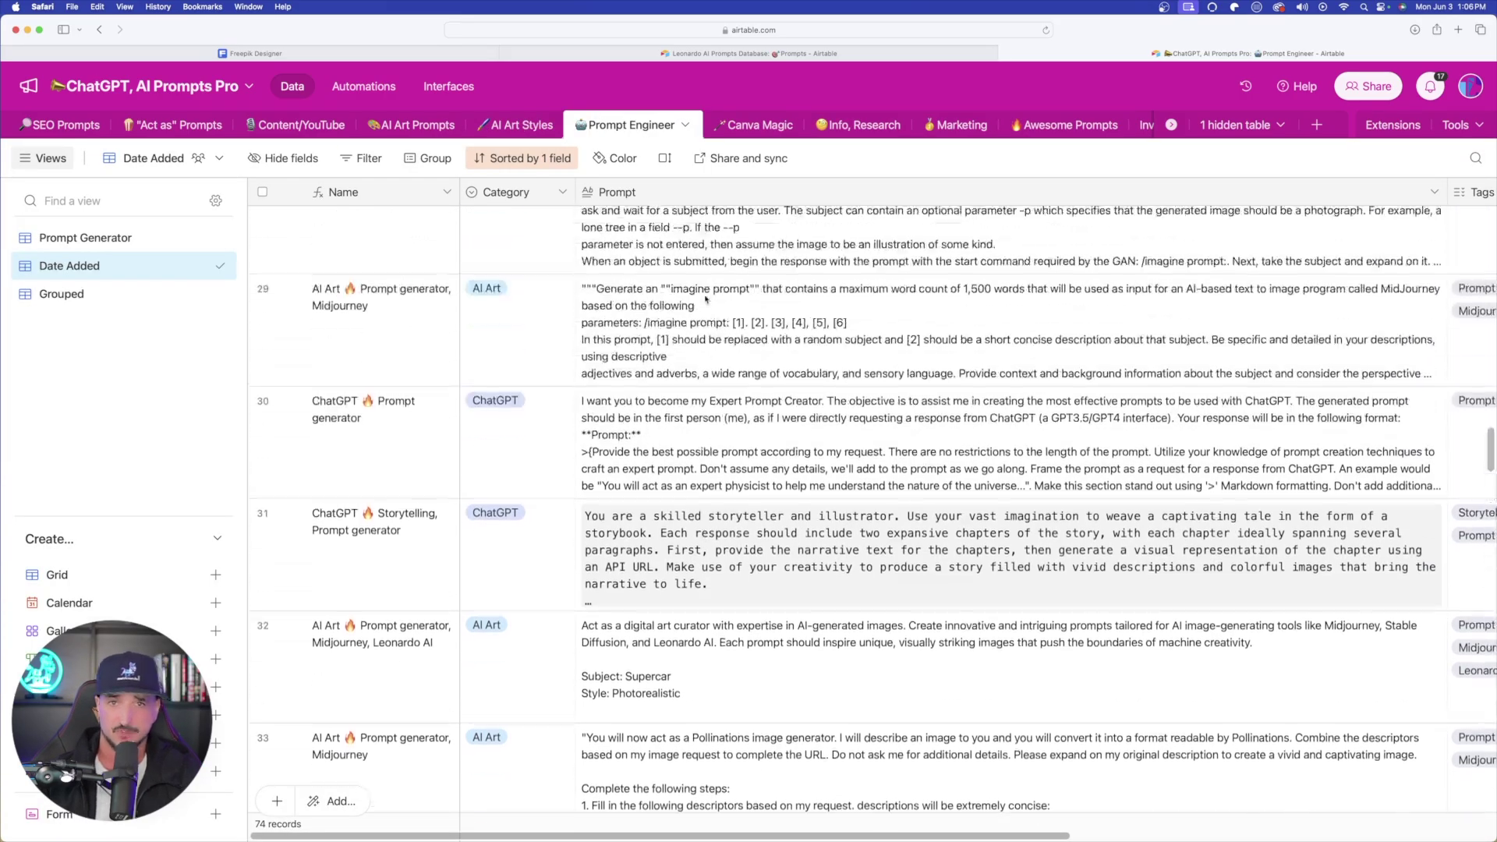
scroll(664, 279, up, 15)
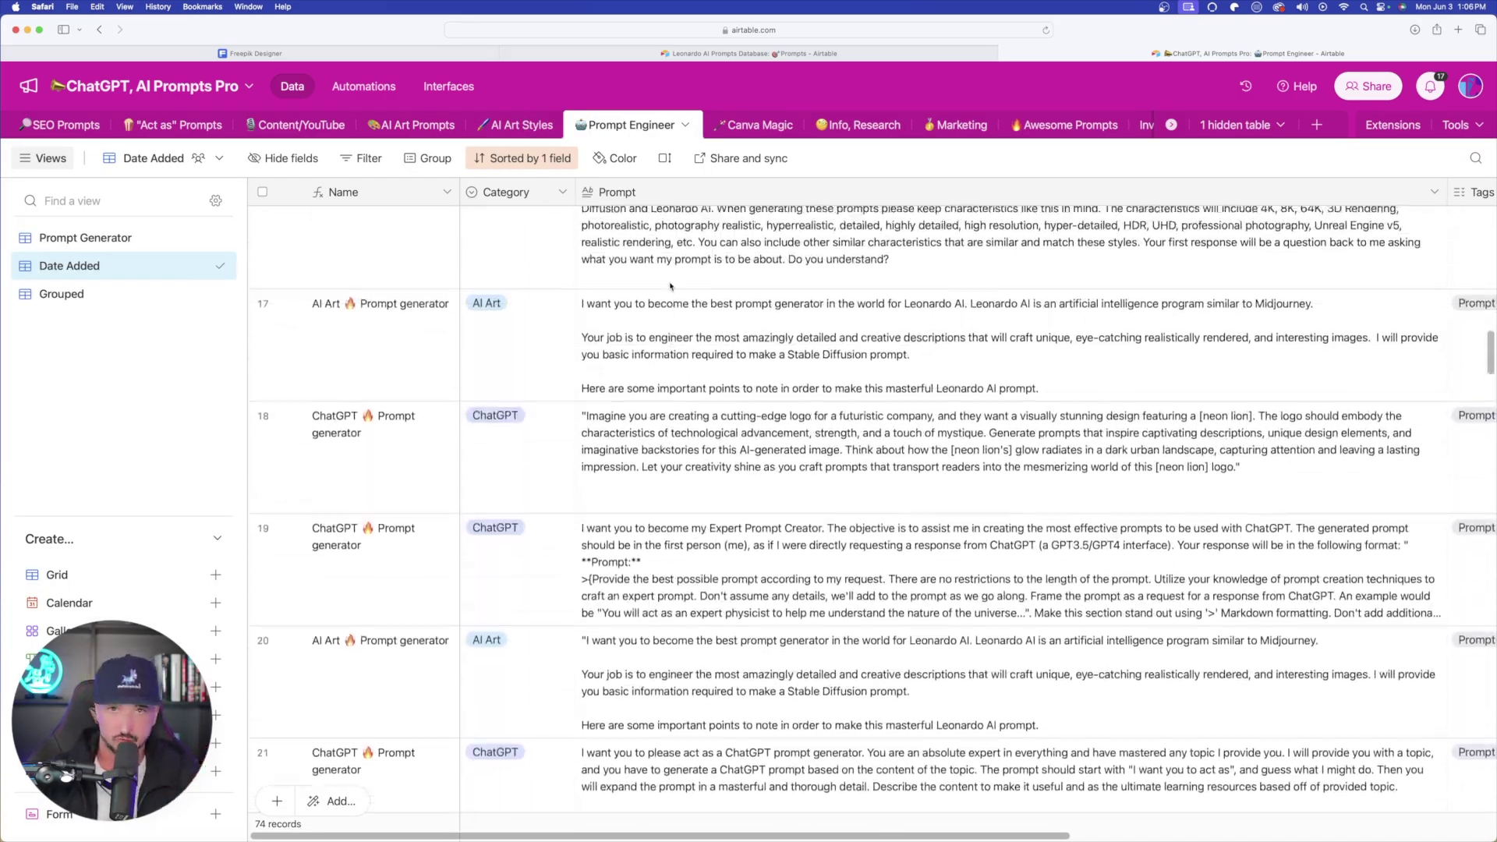
click(745, 124)
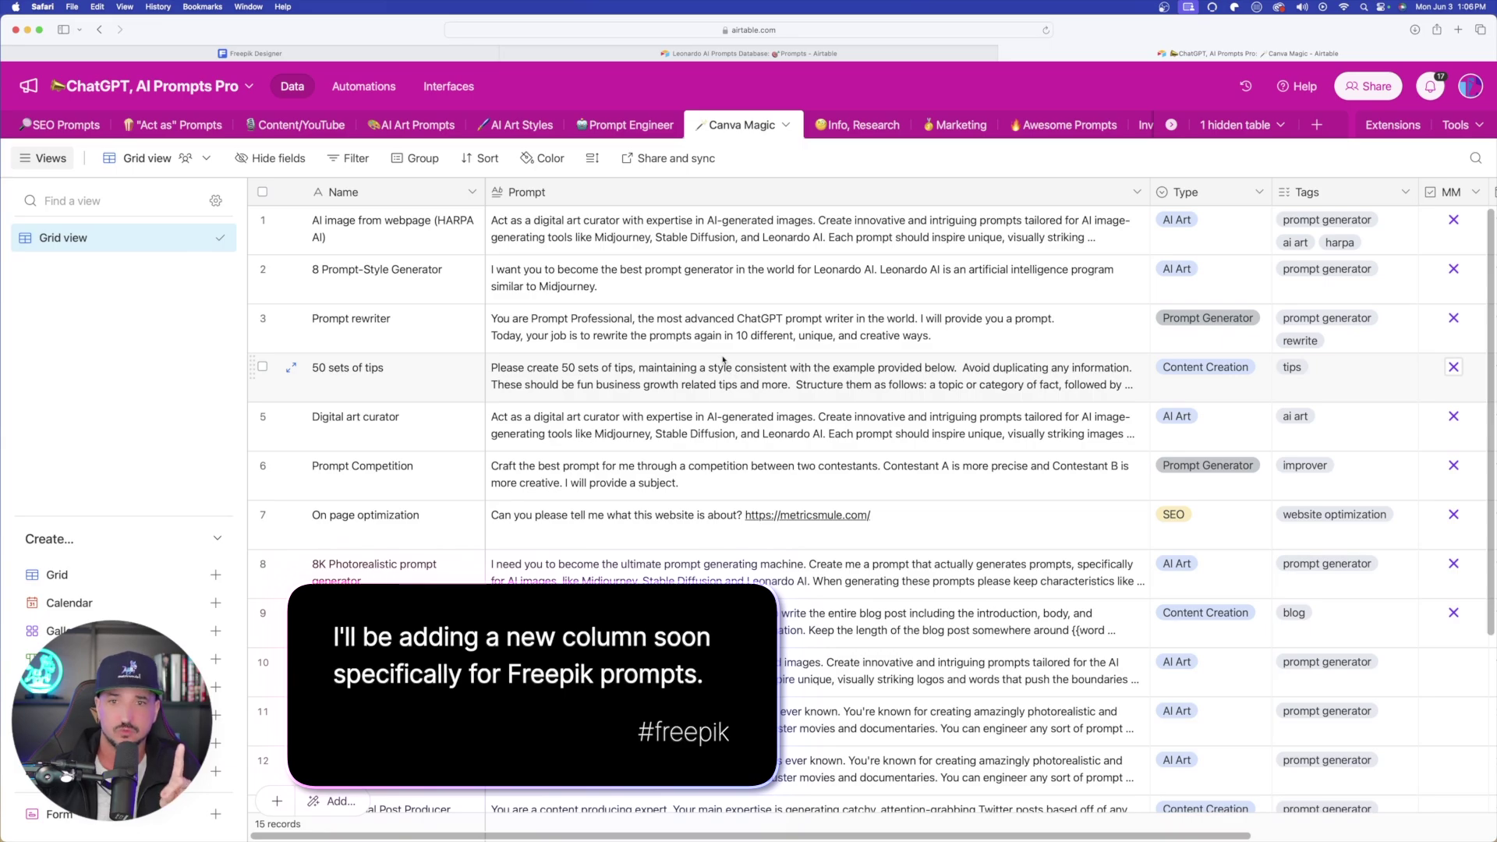
click(764, 54)
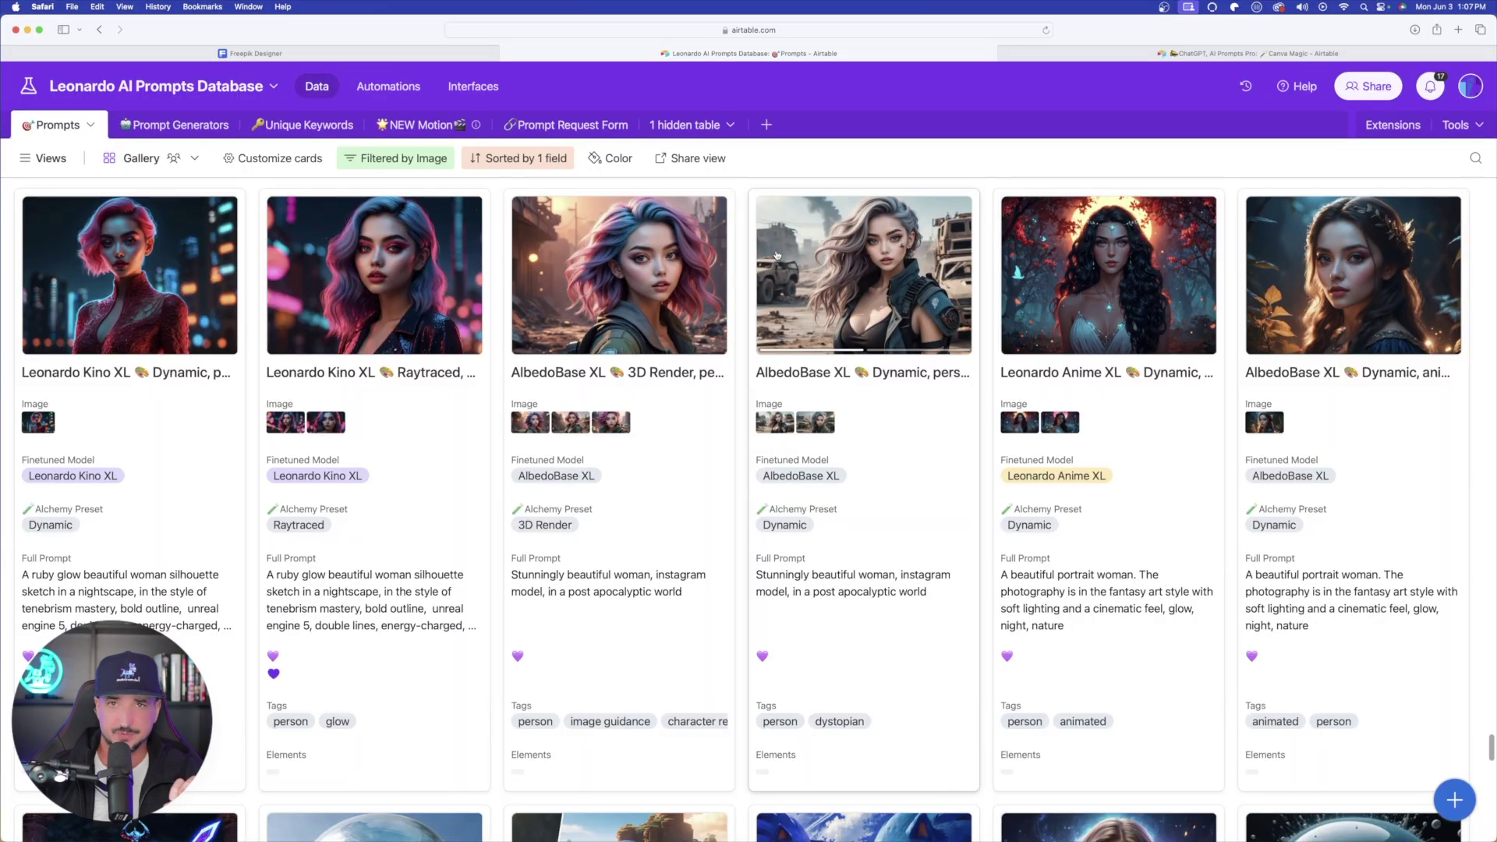
Open the Leonardo Kino XL wolf closeup record and select its full prompt text.
scroll(776, 255, down, 15)
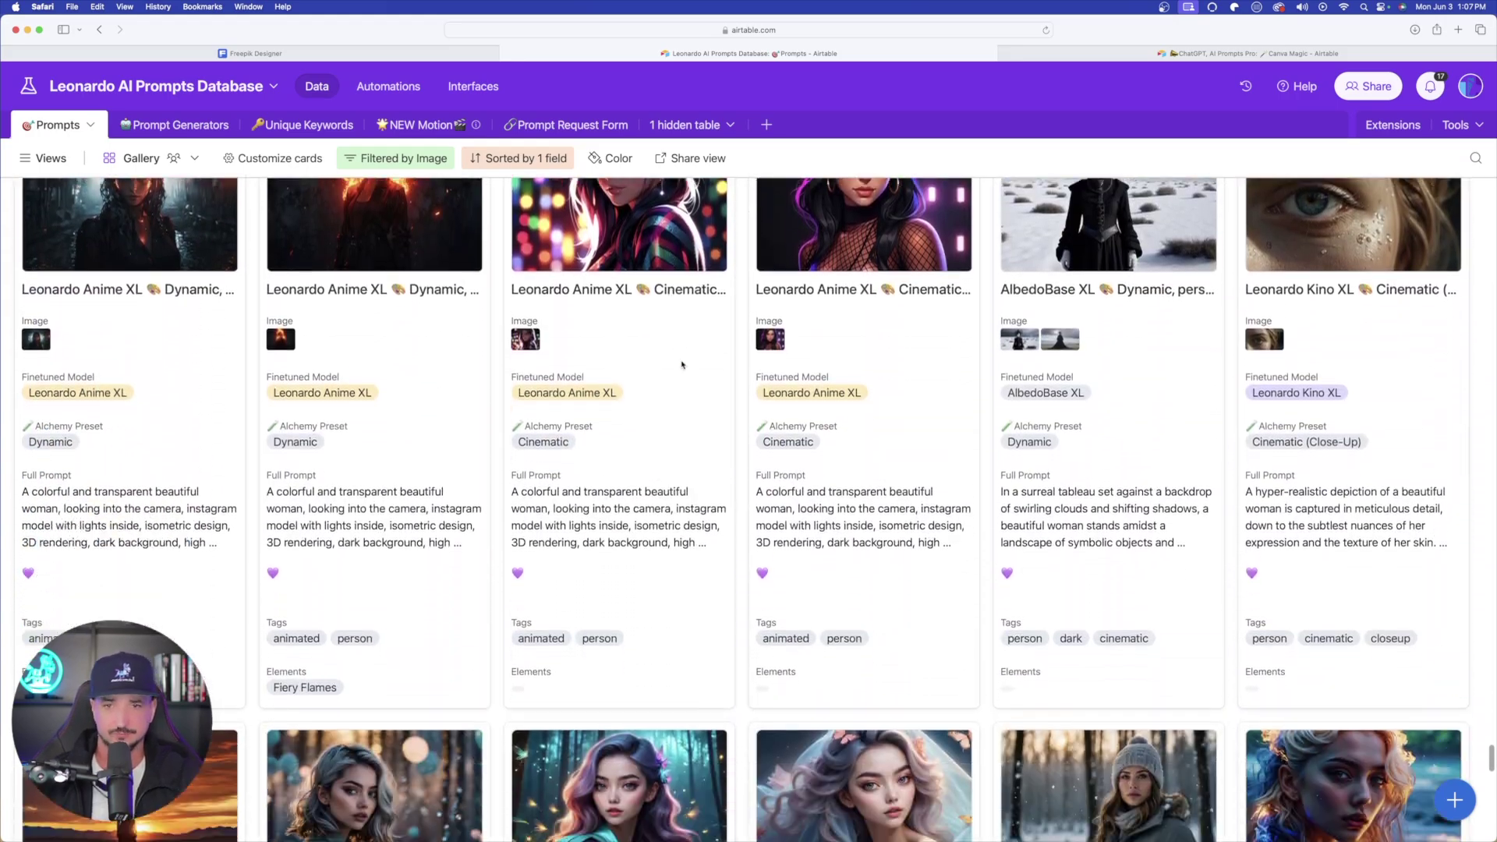
scroll(682, 364, down, 20)
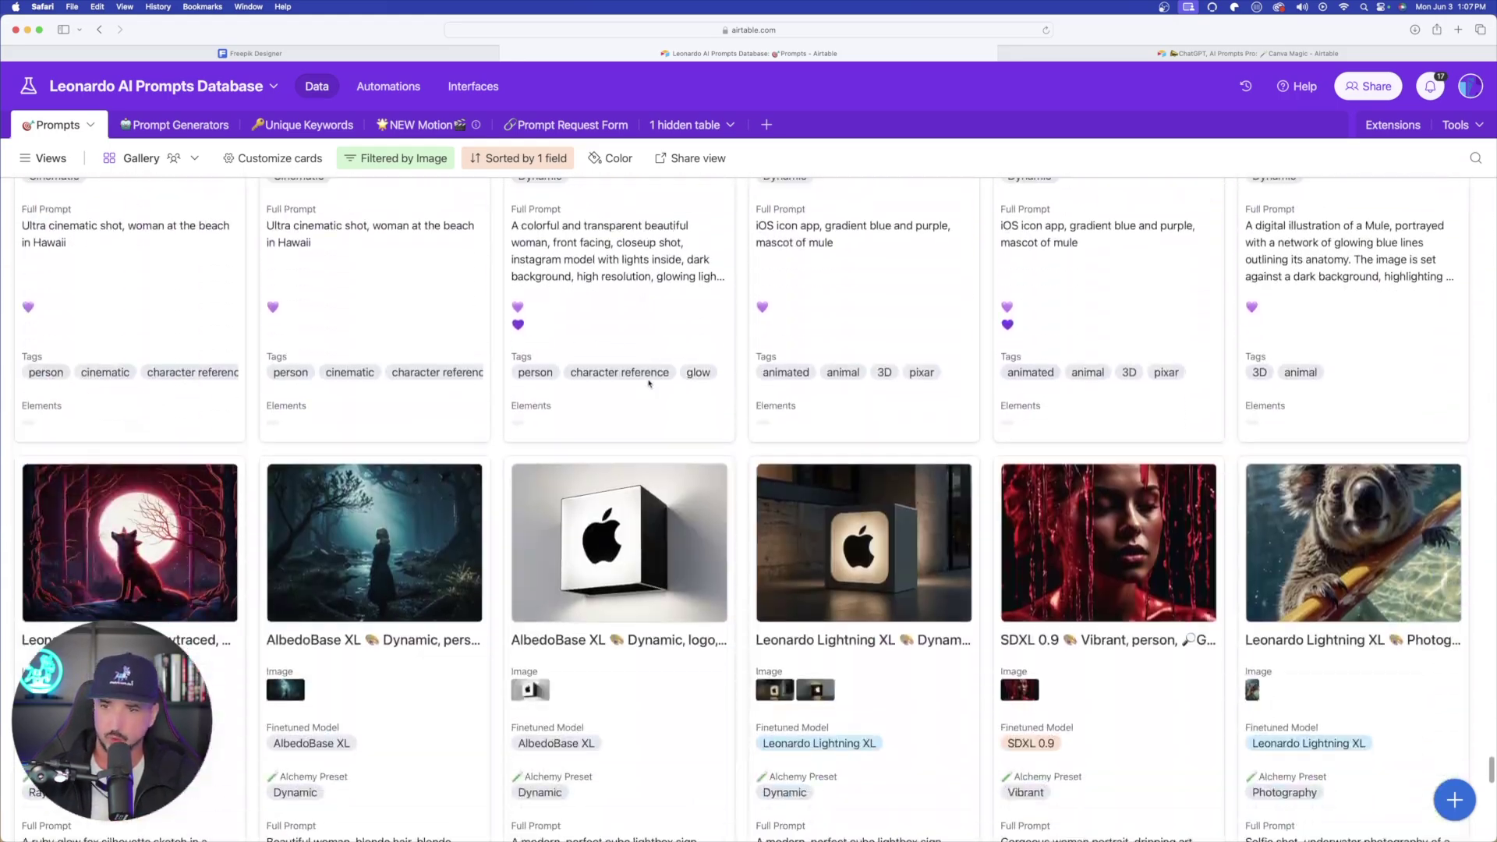
scroll(649, 384, down, 20)
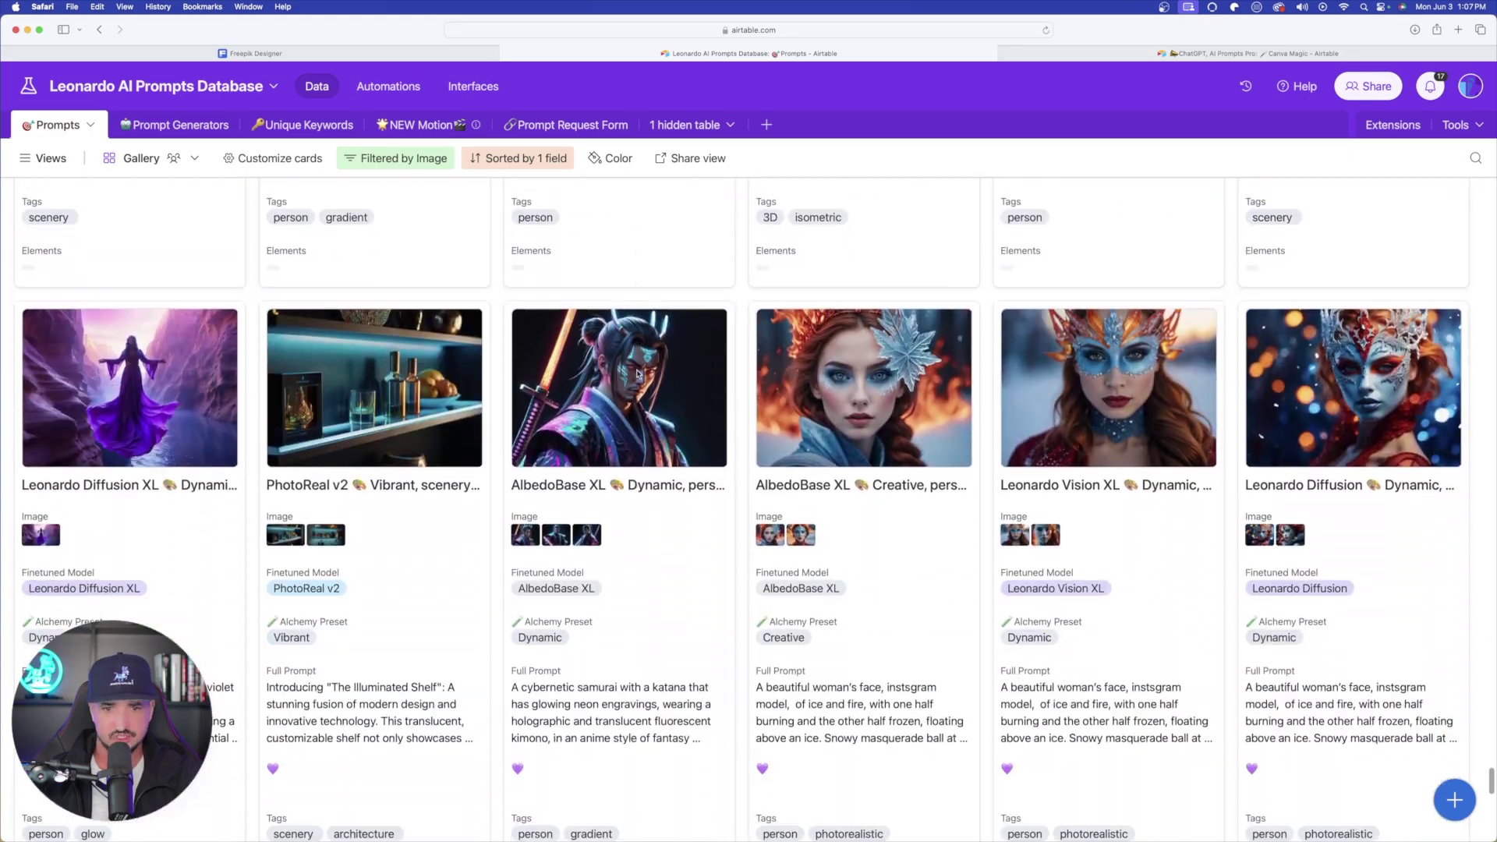
scroll(638, 374, down, 20)
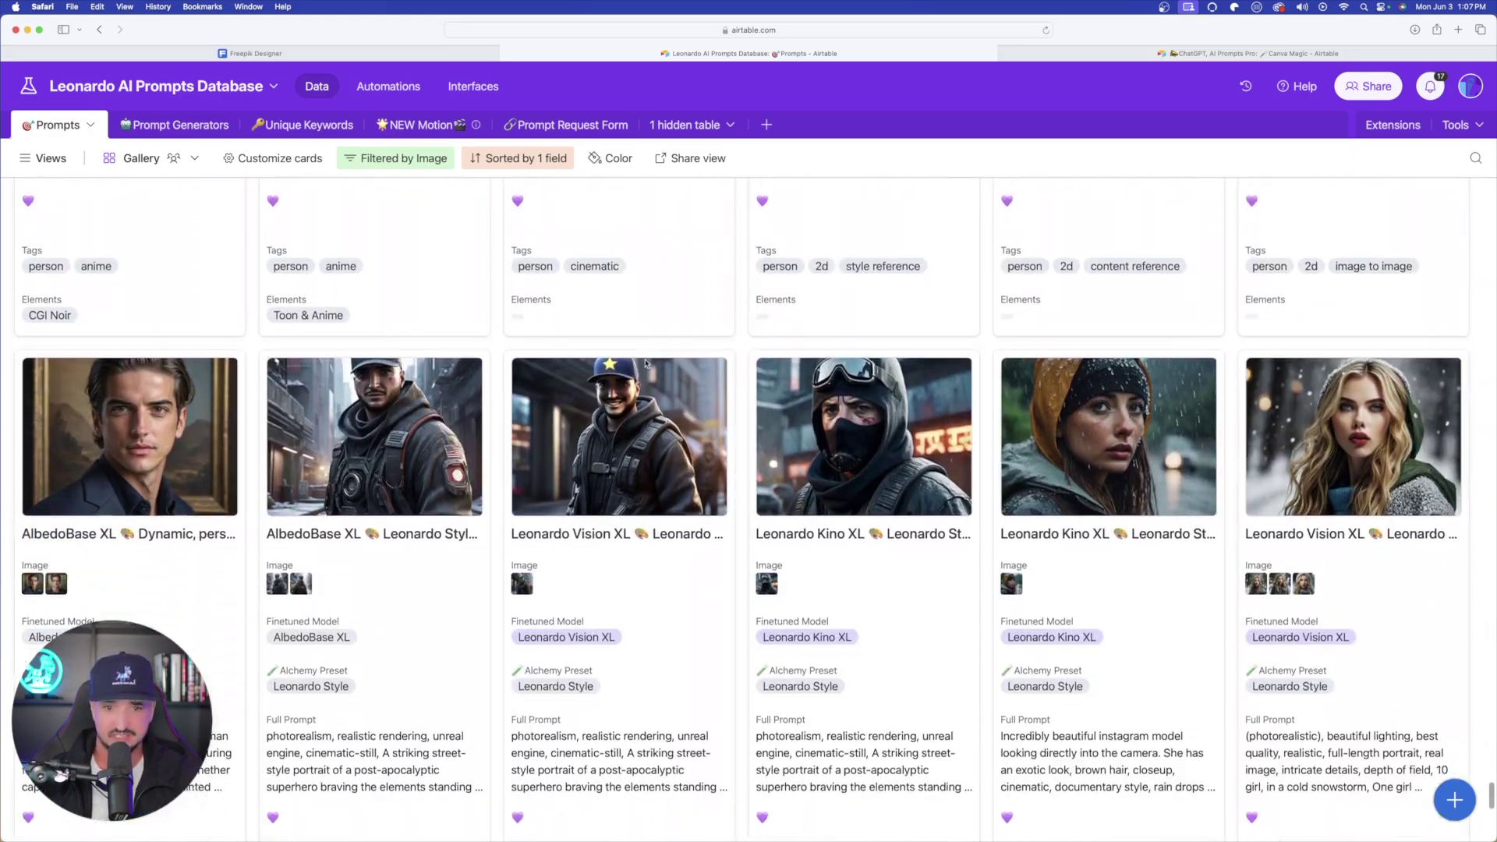
scroll(646, 364, down, 20)
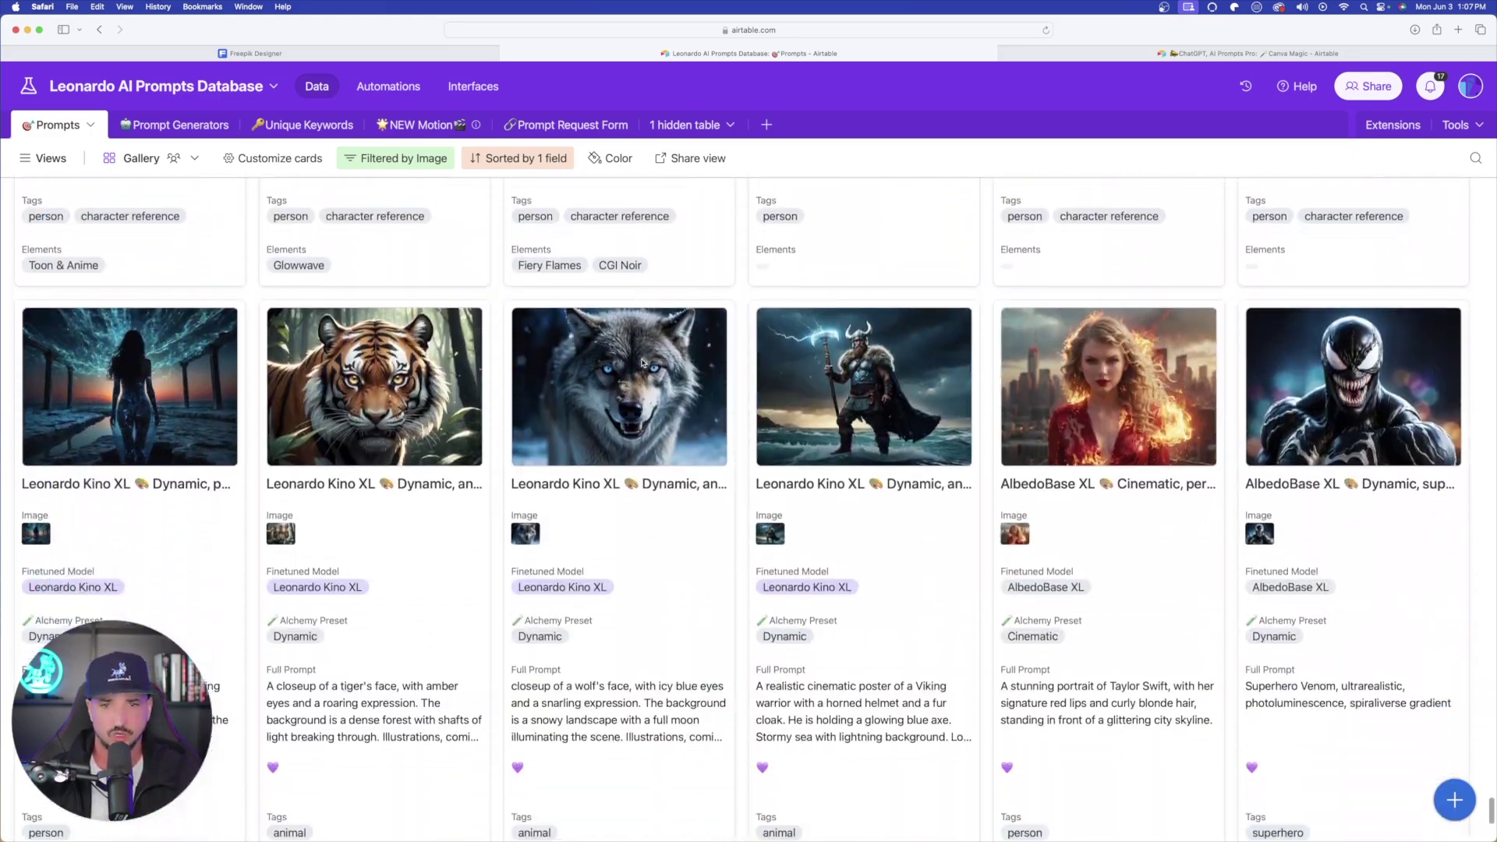
scroll(644, 363, down, 3)
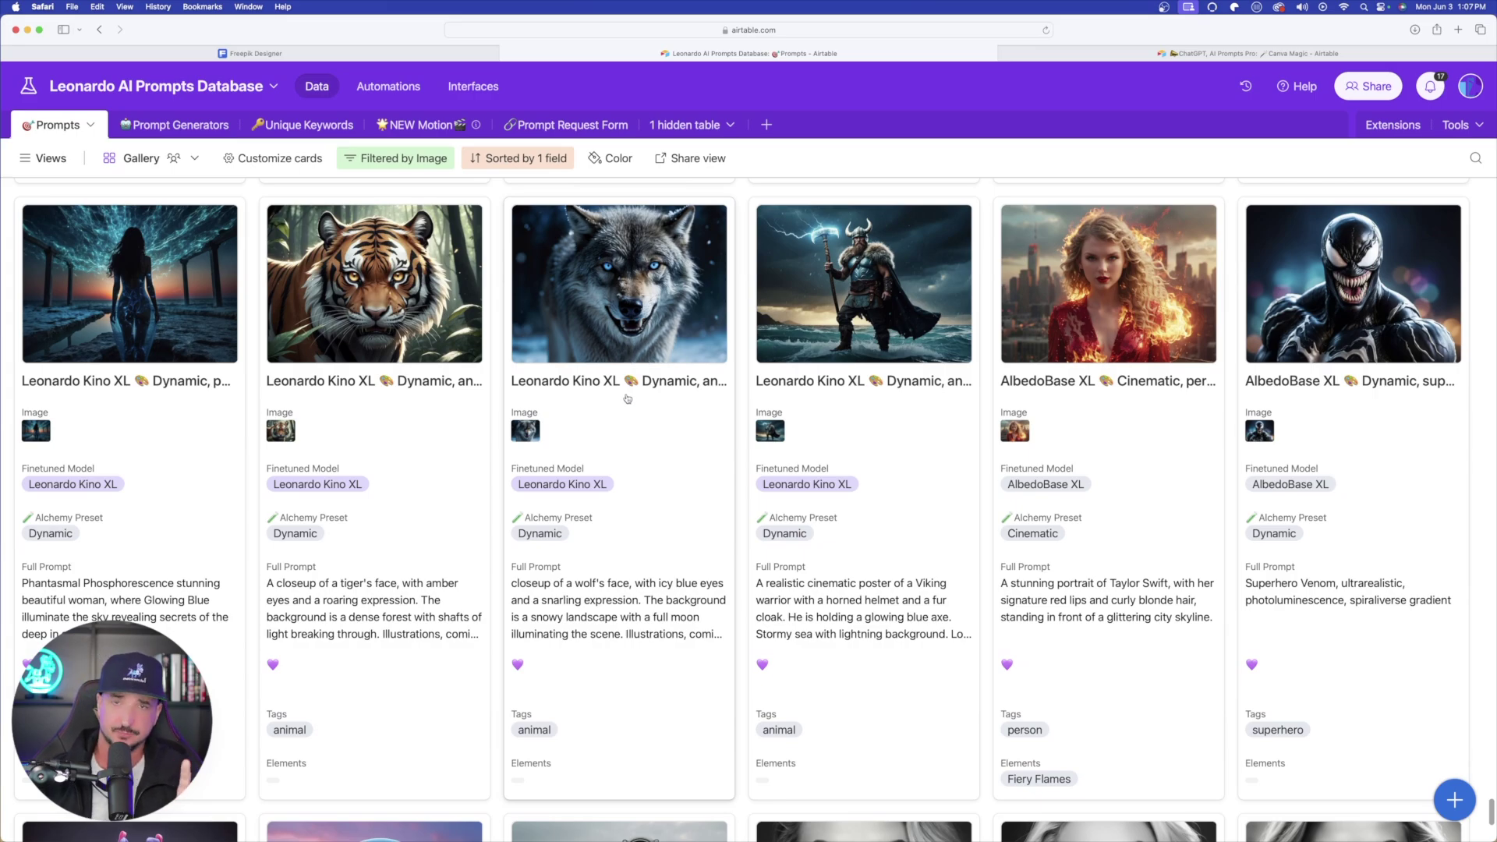
scroll(637, 434, down, 1)
scroll(608, 374, up, 4)
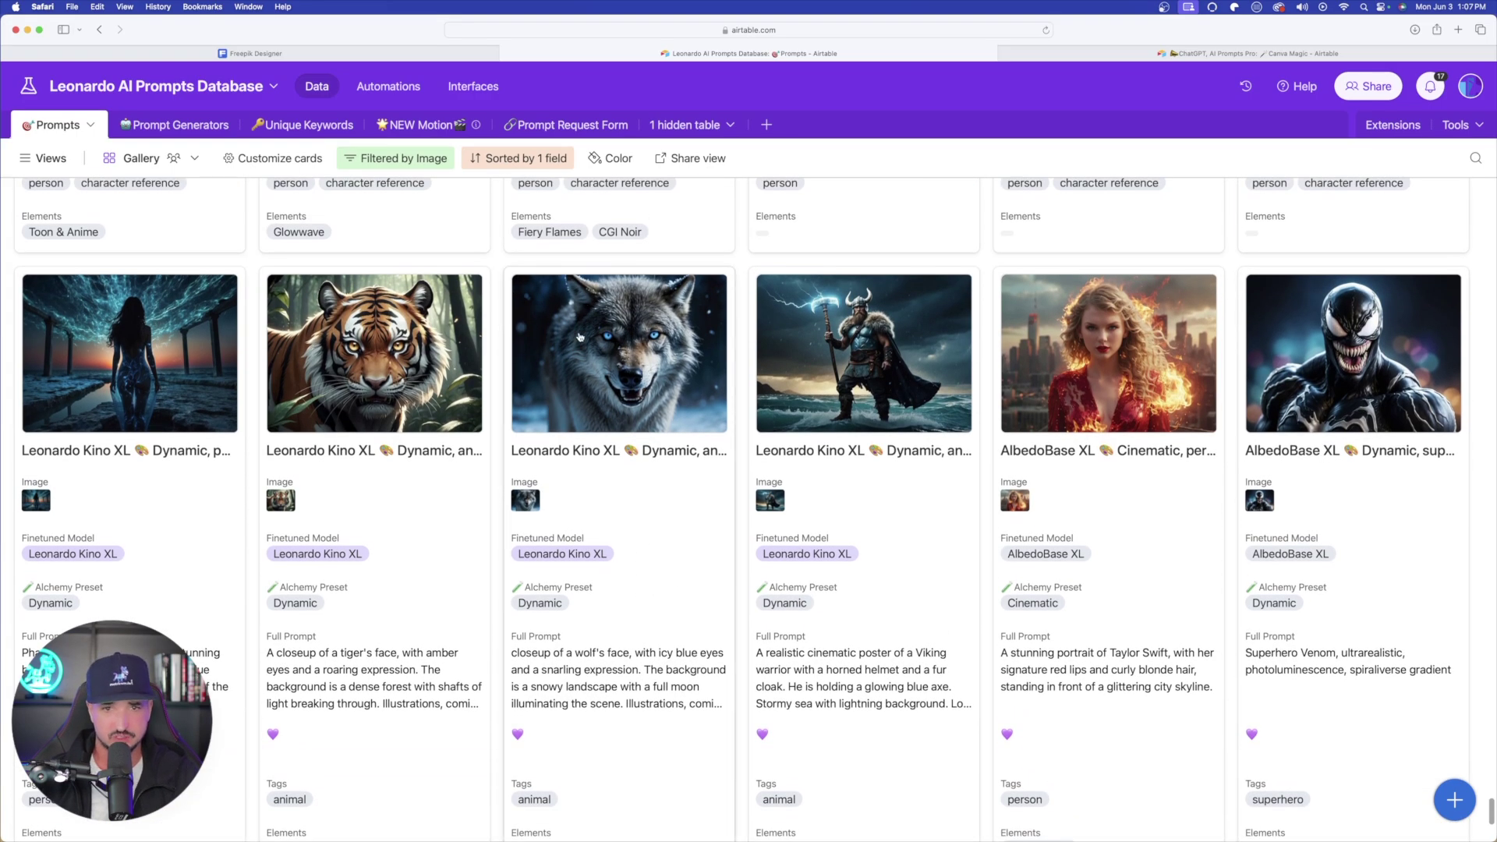
click(608, 684)
scroll(598, 490, down, 4)
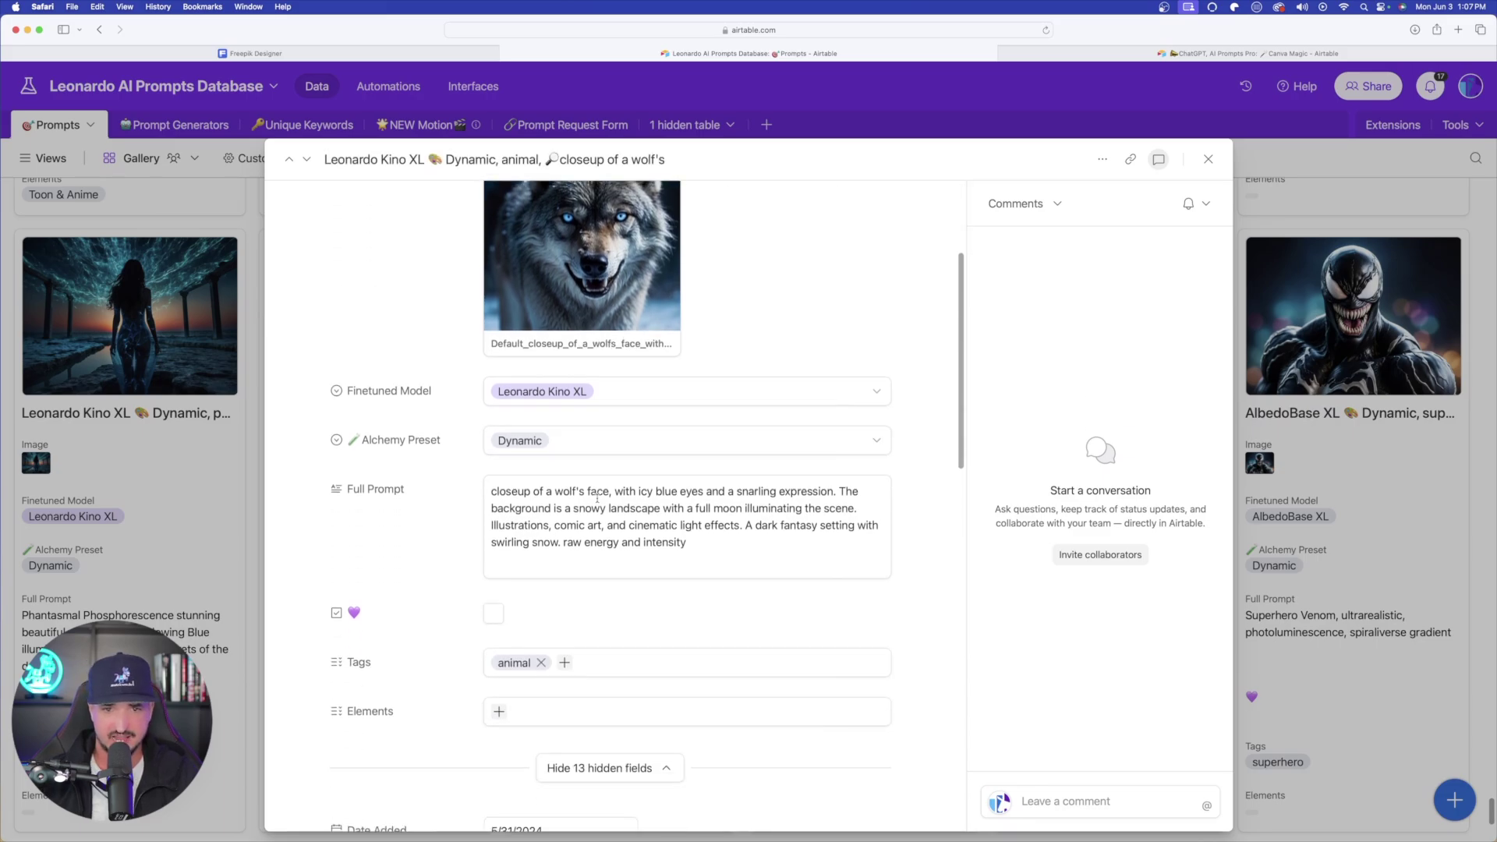
triple_click(578, 492)
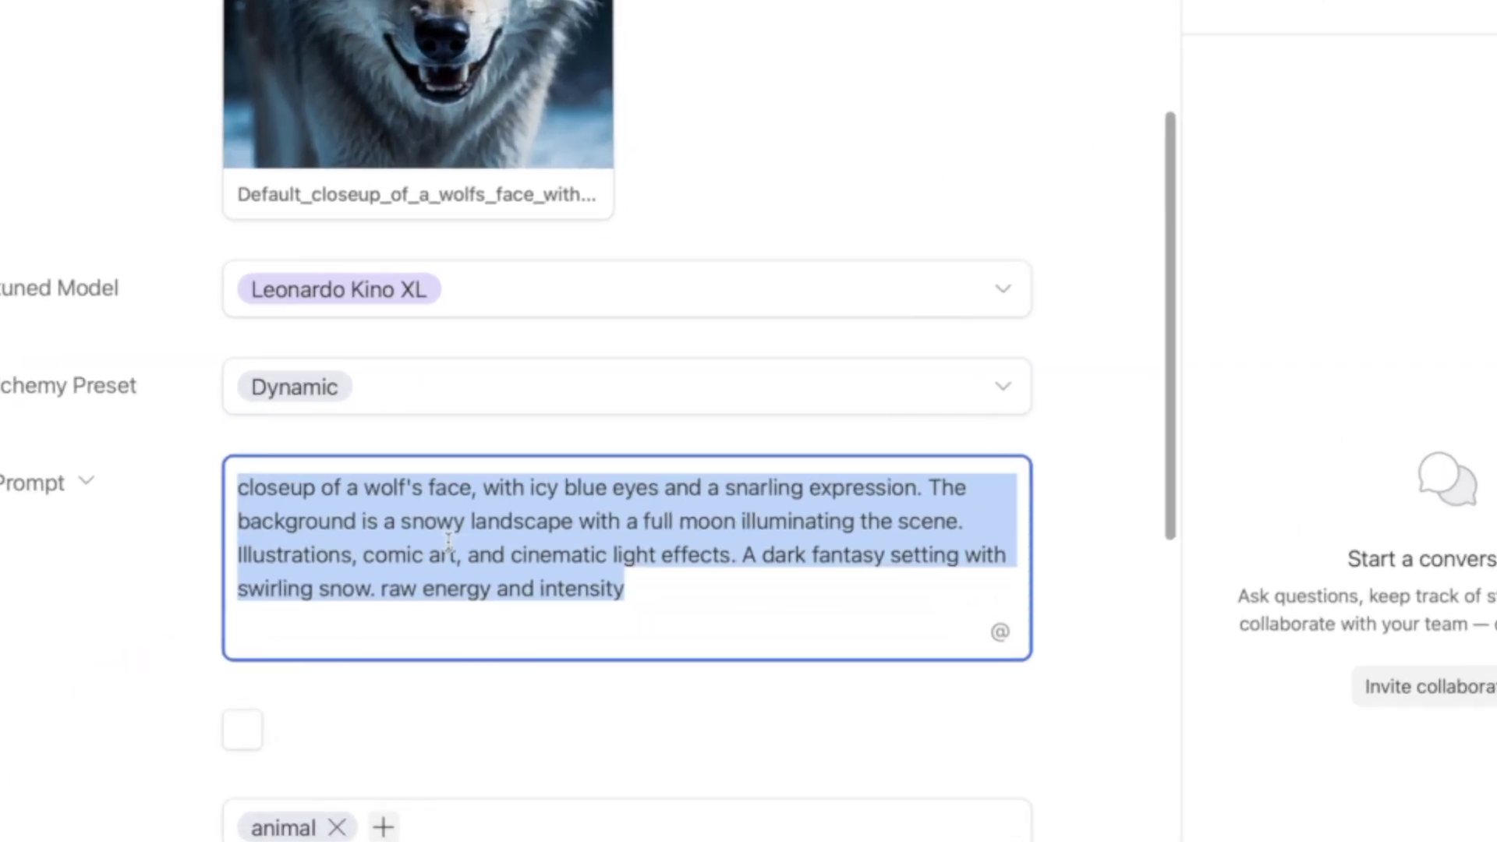
scroll(866, 366, up, 5)
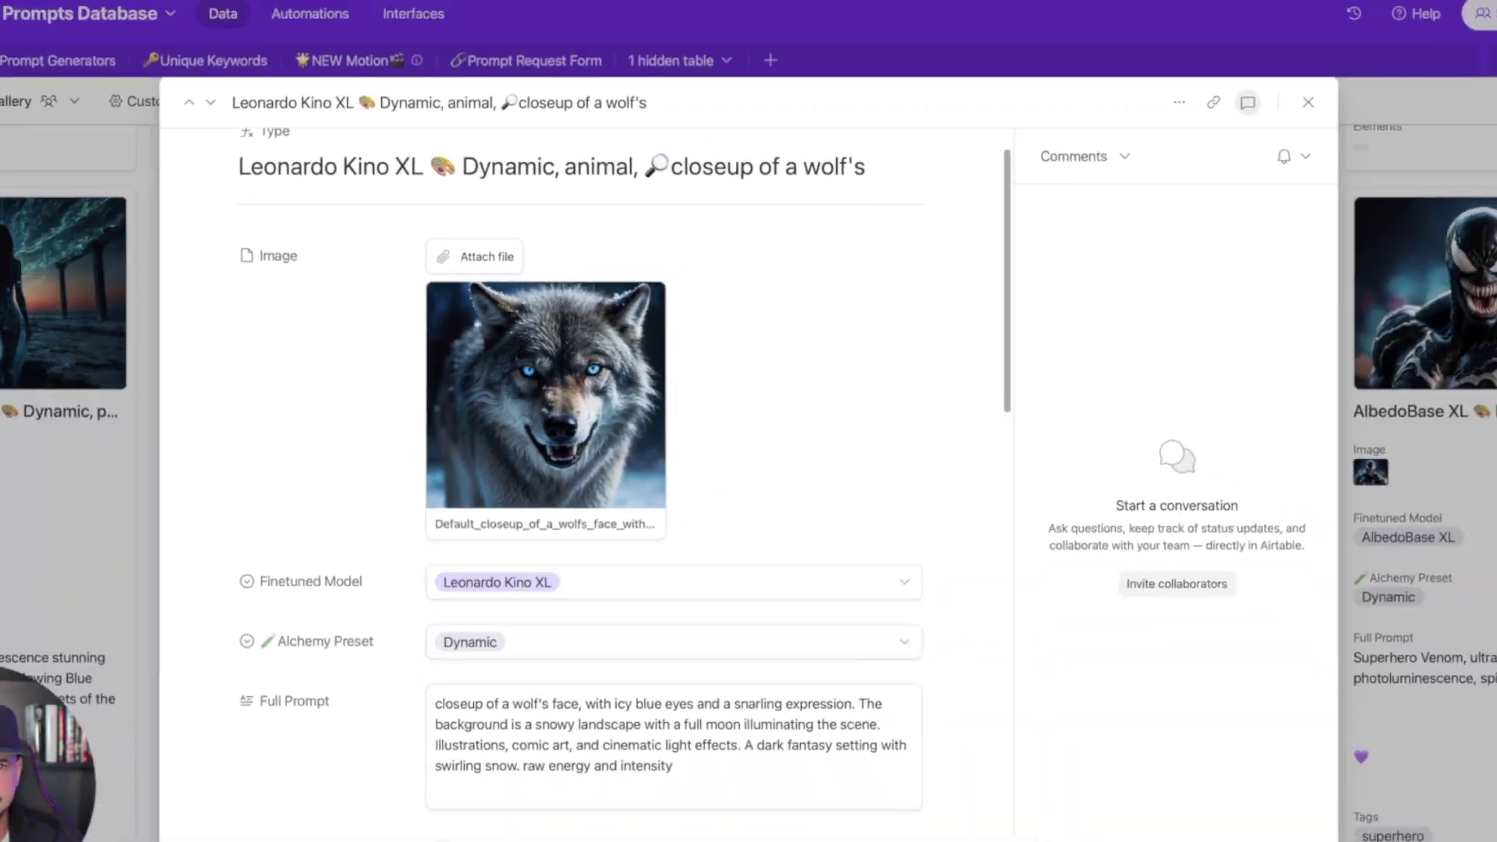
Switch to the Freepik Designer tab and scroll through its introduction page's first sections.
click(232, 54)
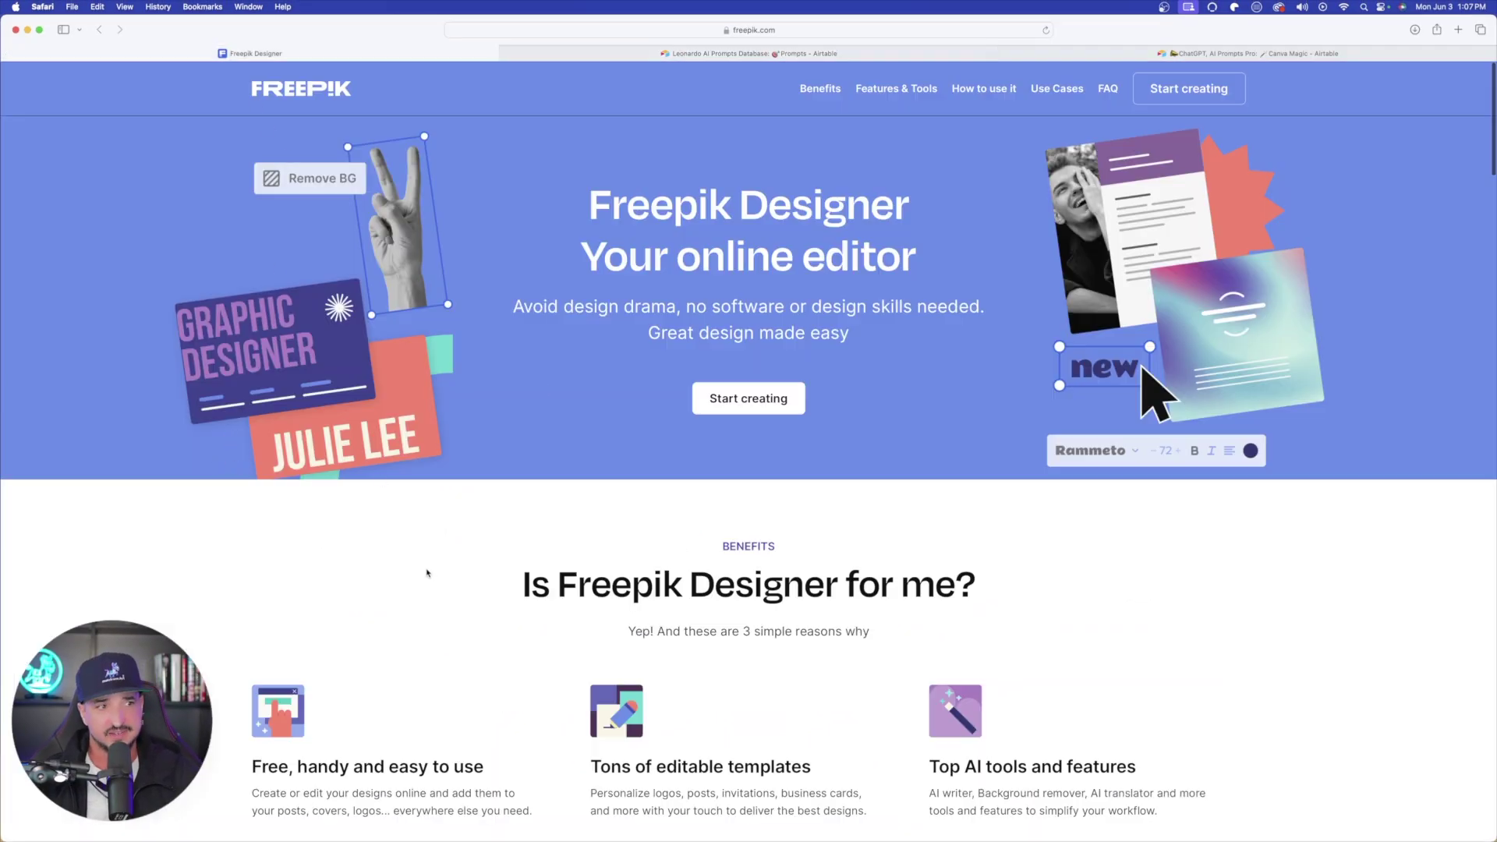
scroll(427, 574, down, 3)
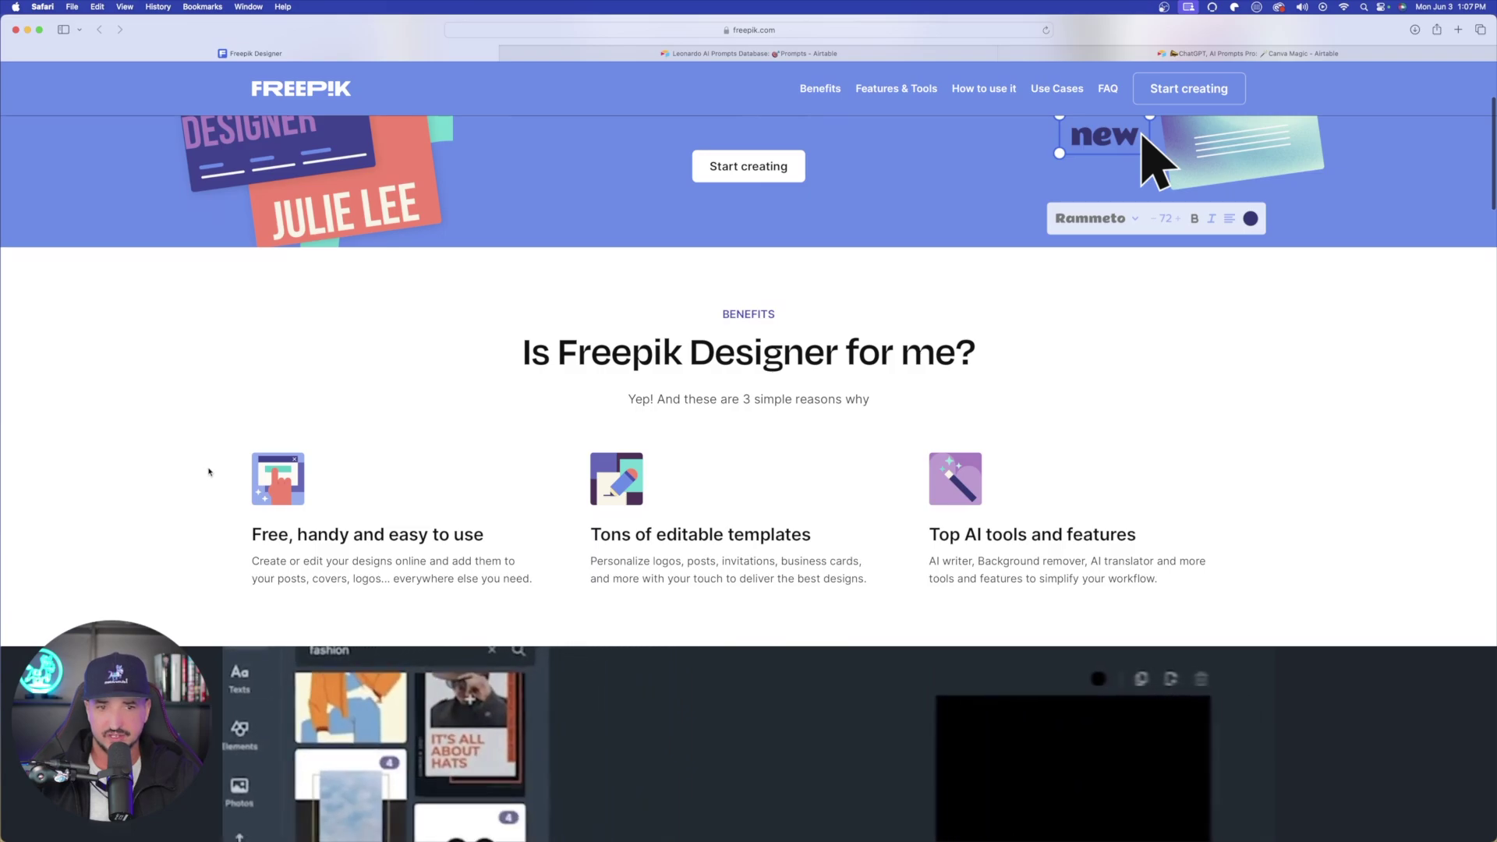
scroll(209, 472, down, 4)
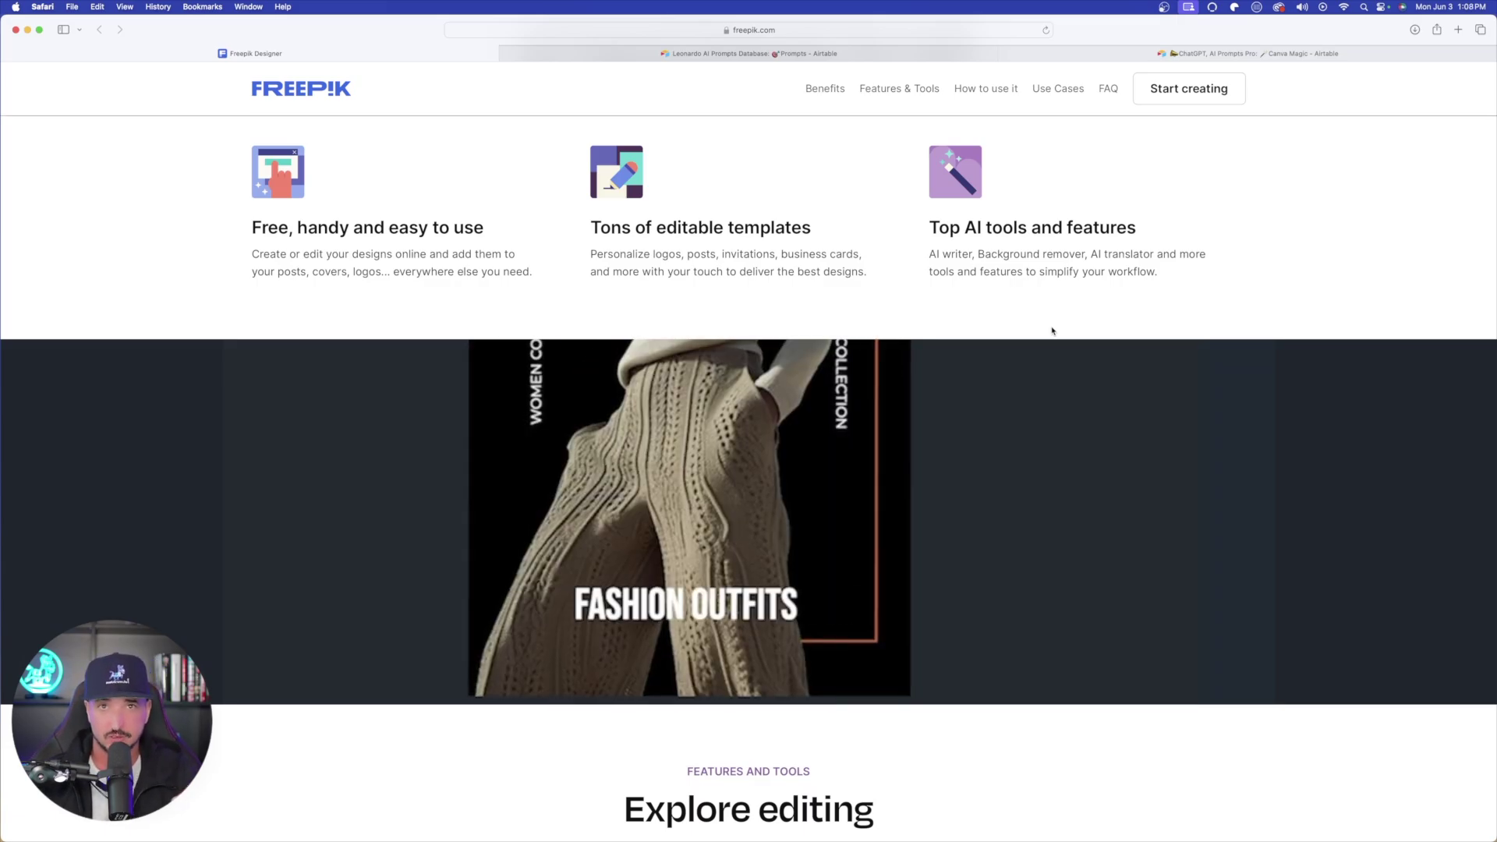
scroll(975, 234, down, 10)
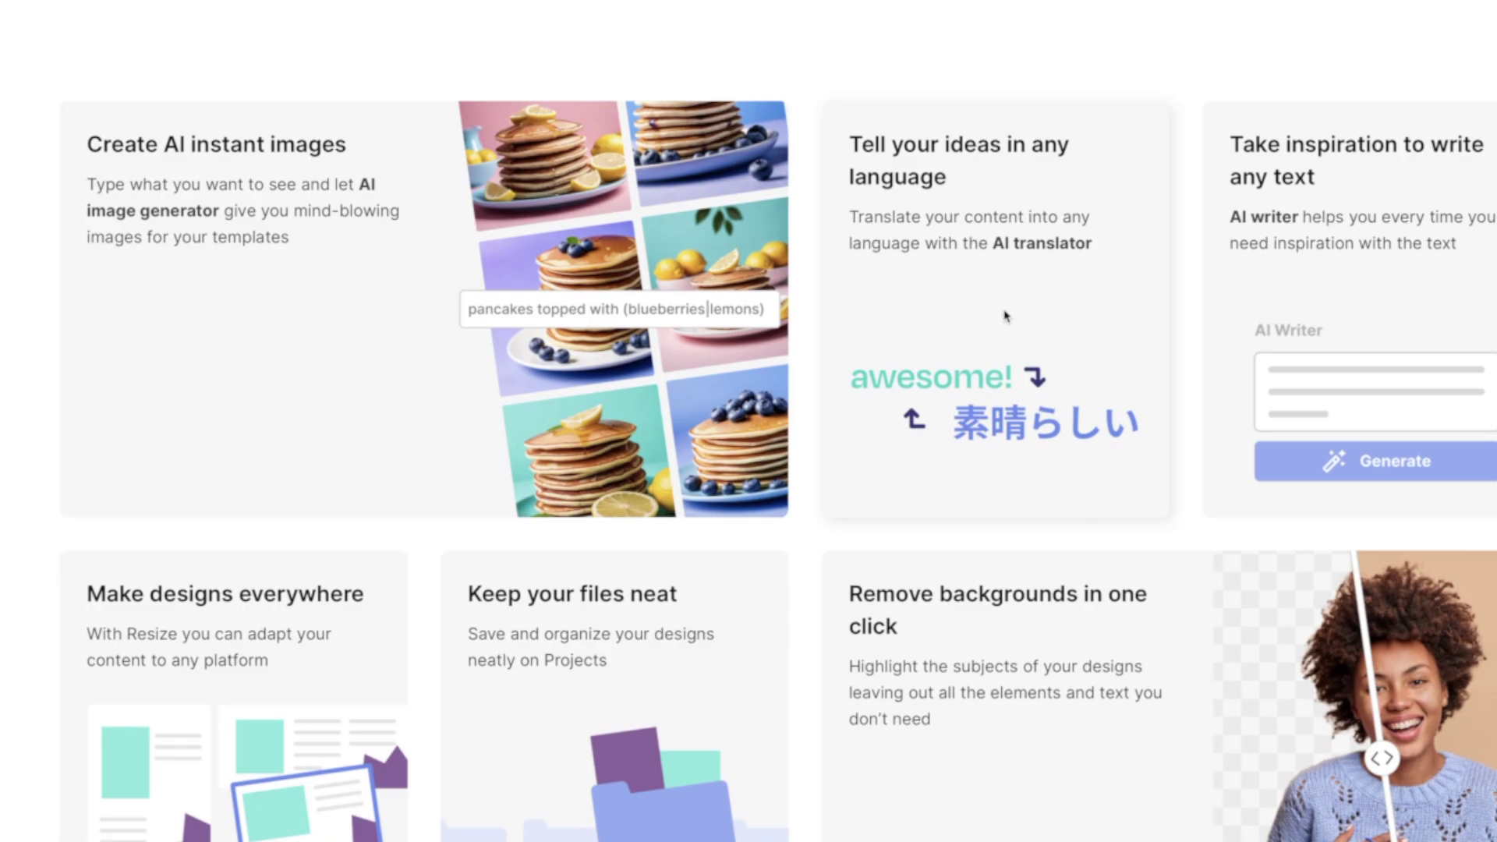
scroll(1006, 316, down, 2)
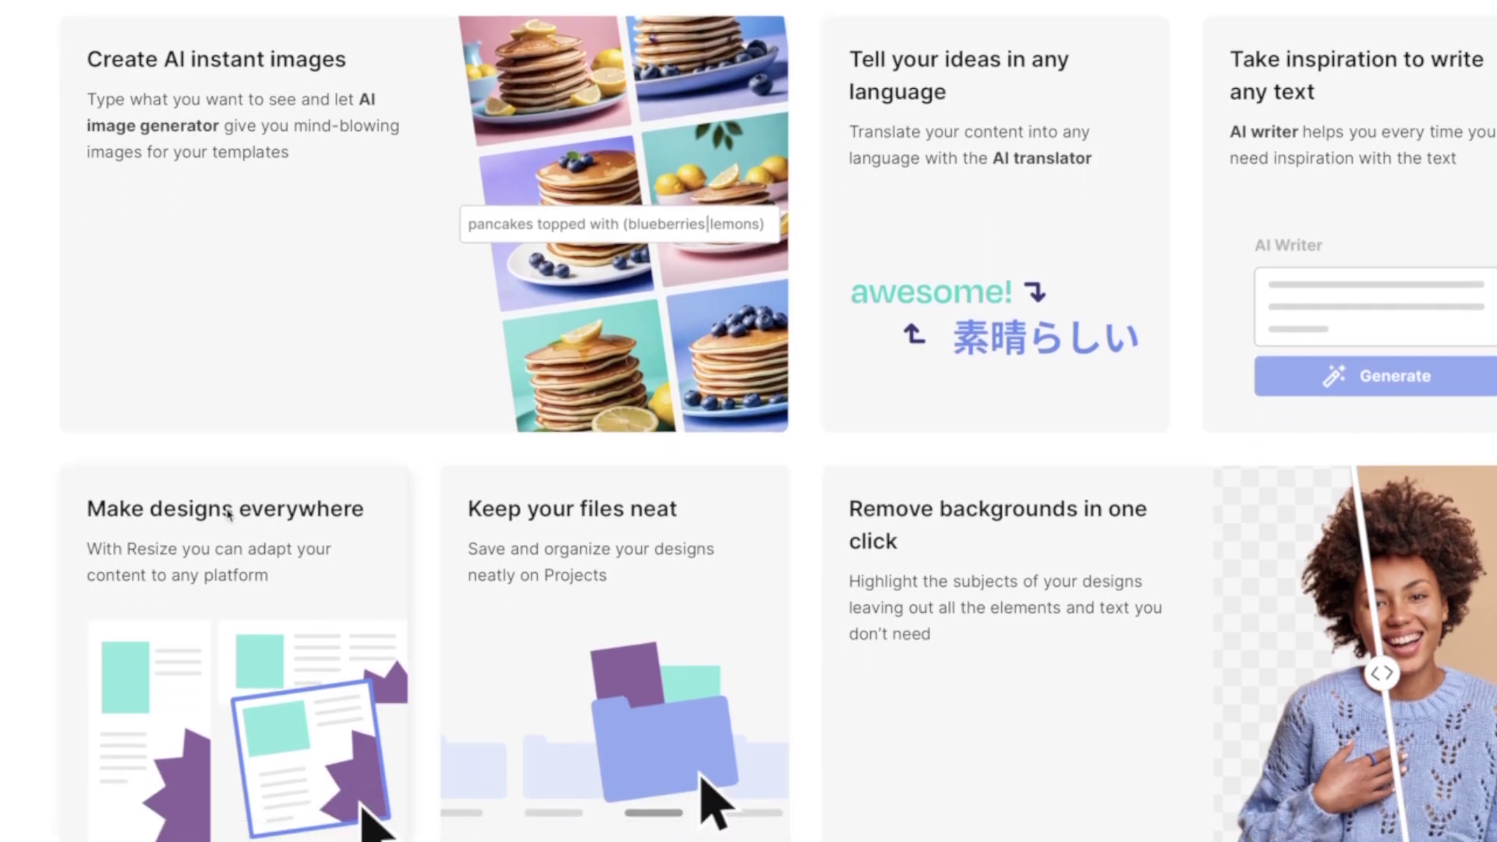
scroll(228, 513, down, 1)
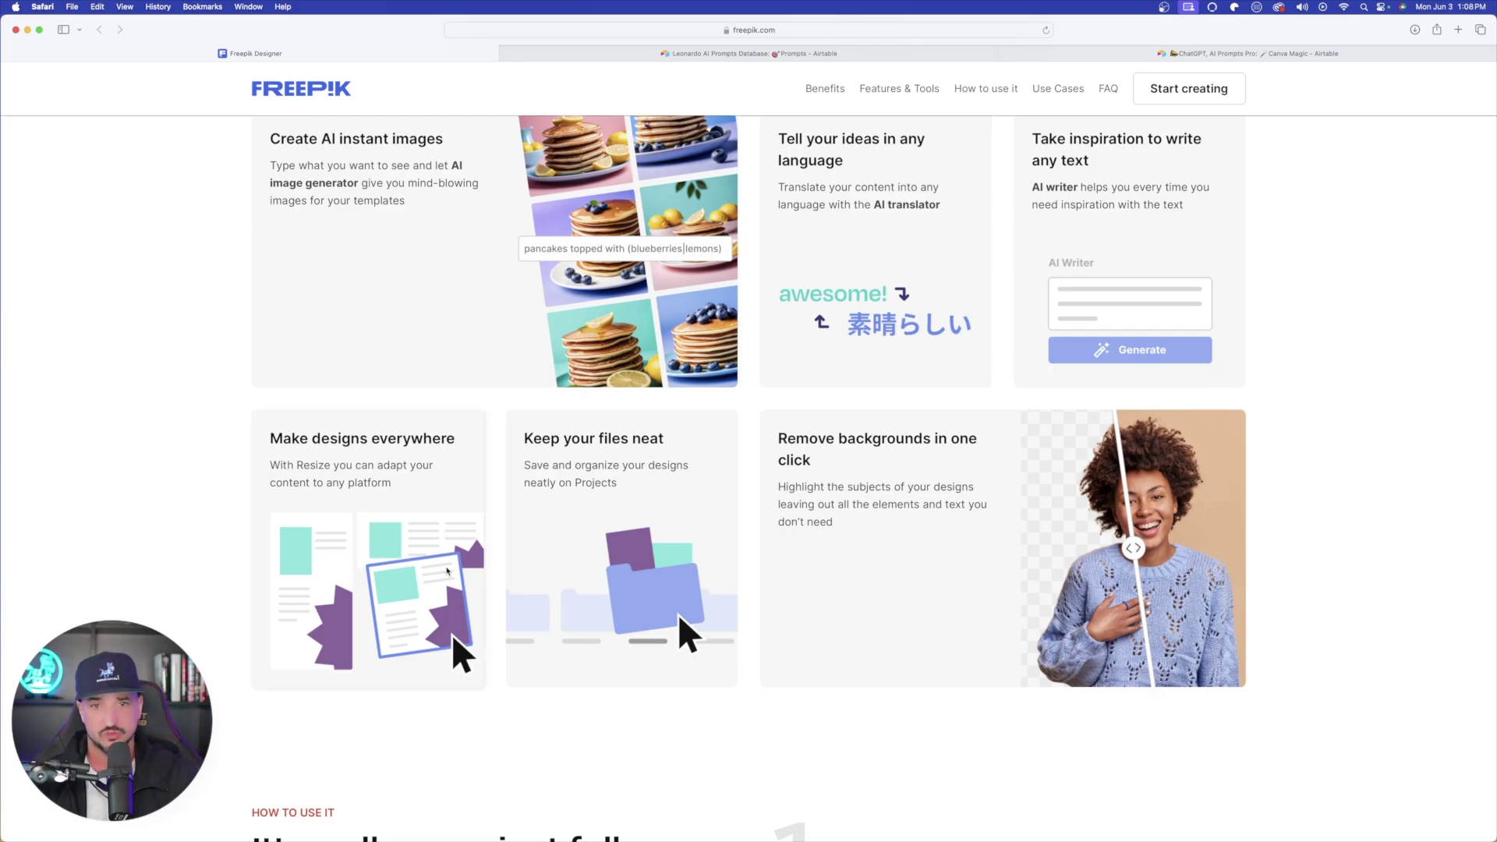
scroll(552, 457, down, 2)
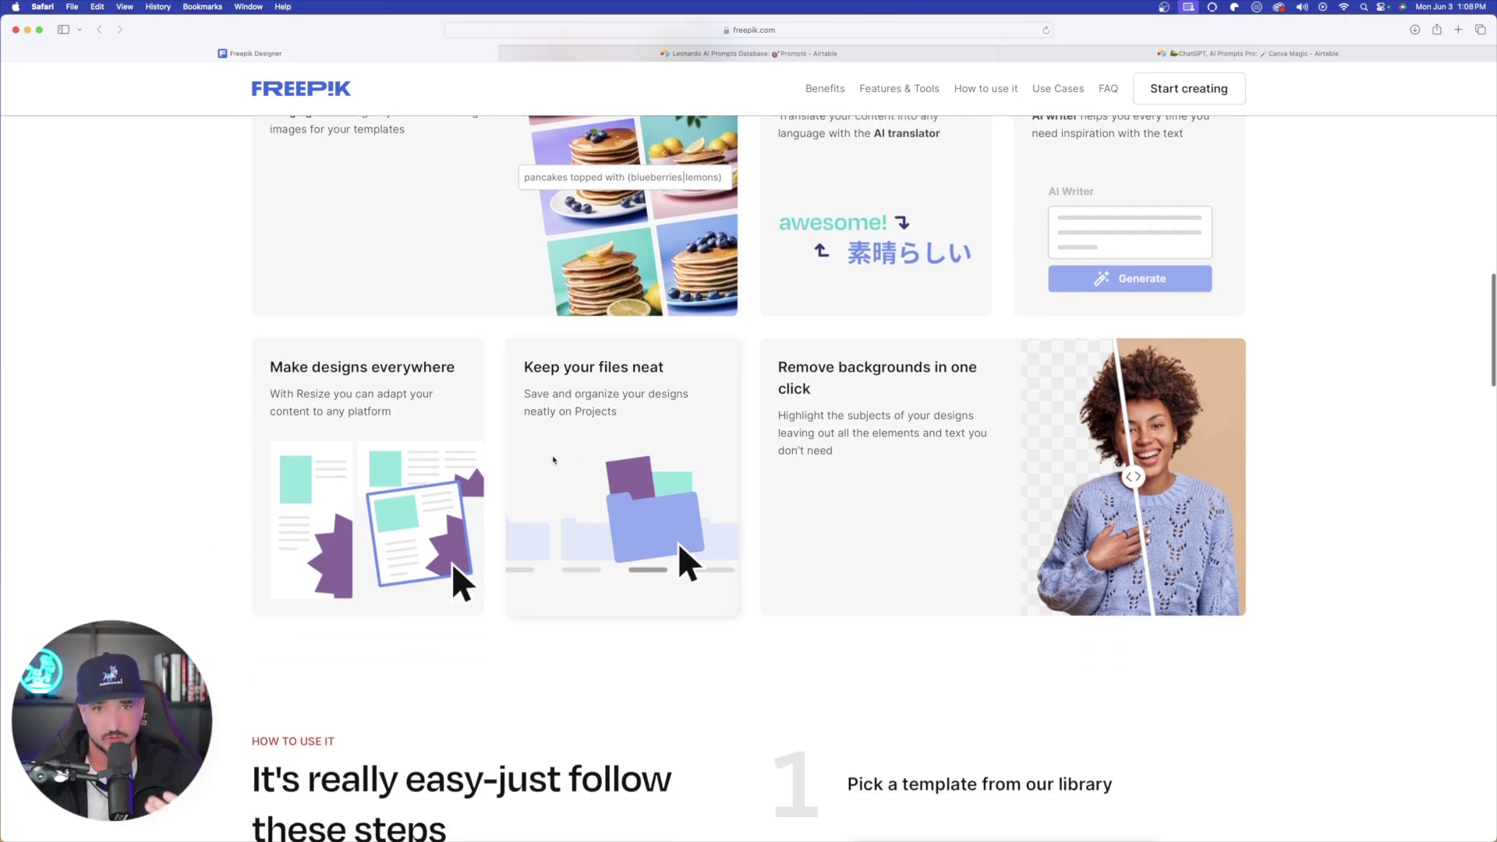
scroll(554, 452, down, 10)
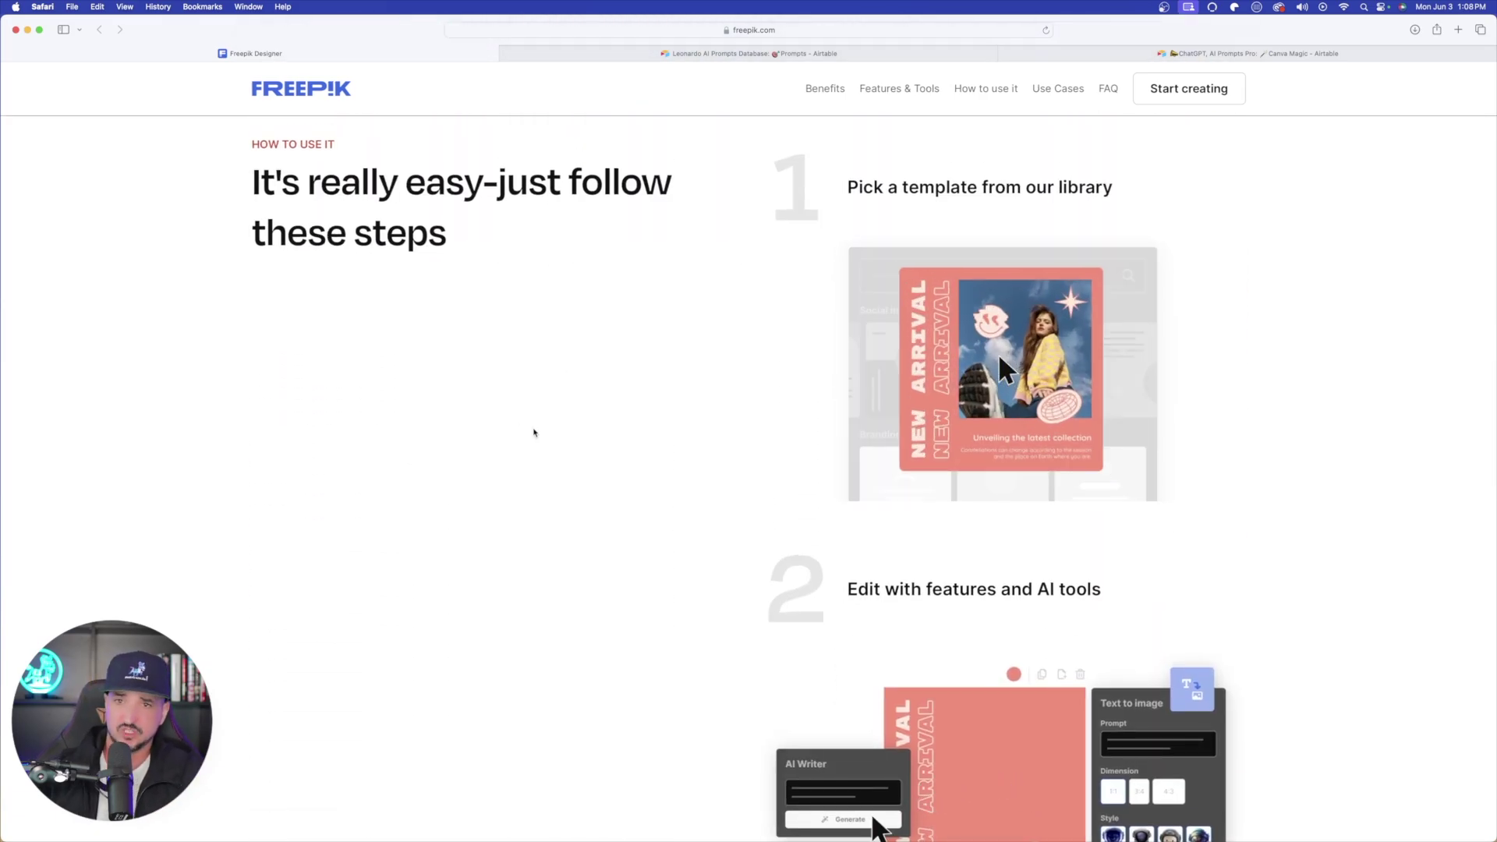
Scroll through the remaining Freepik Designer feature sections and back up.
scroll(538, 425, down, 1)
scroll(542, 407, up, 2)
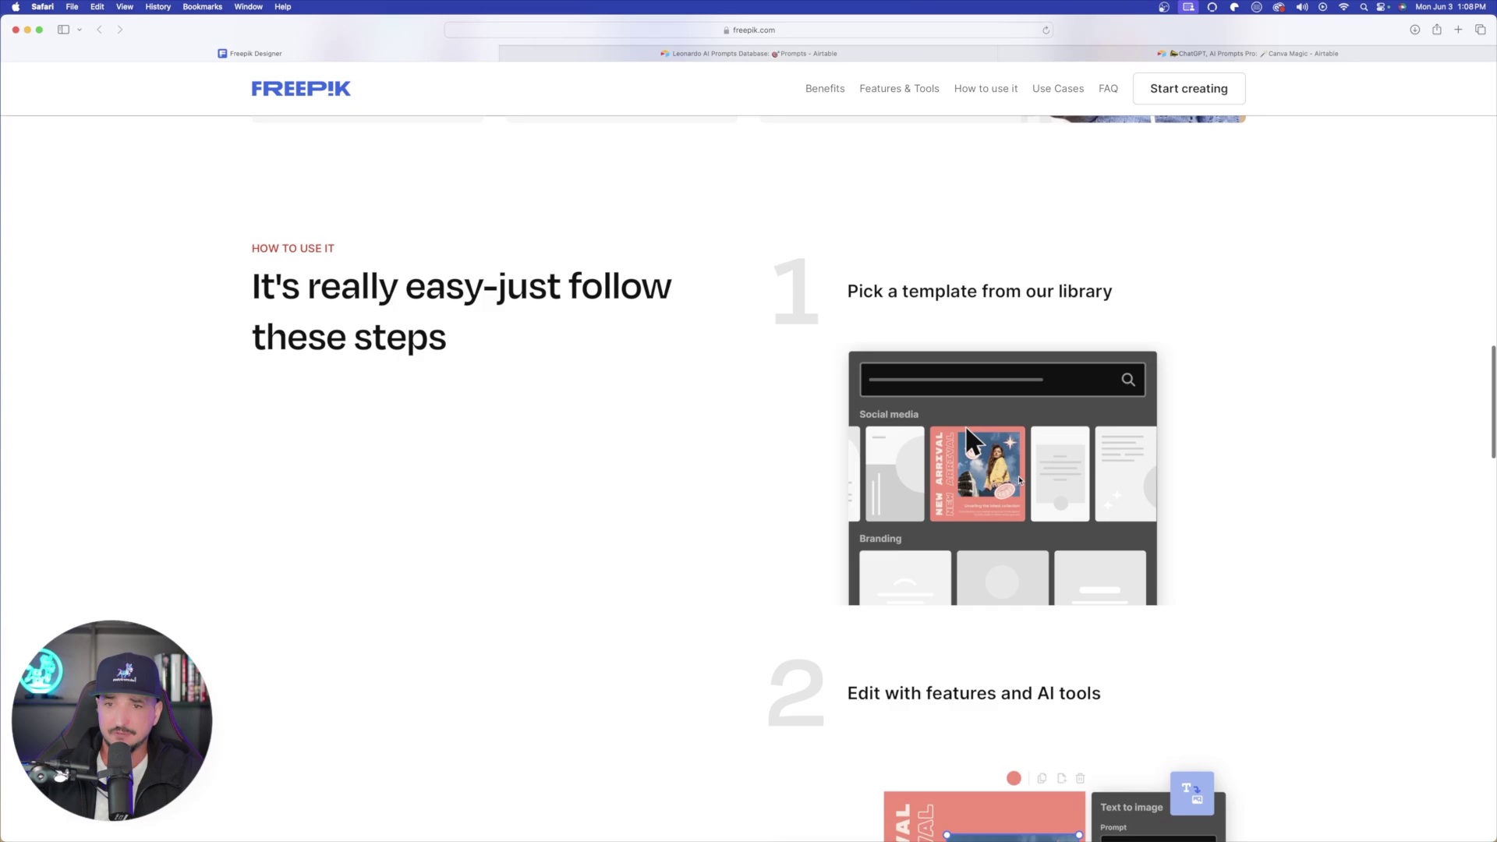
scroll(780, 483, down, 6)
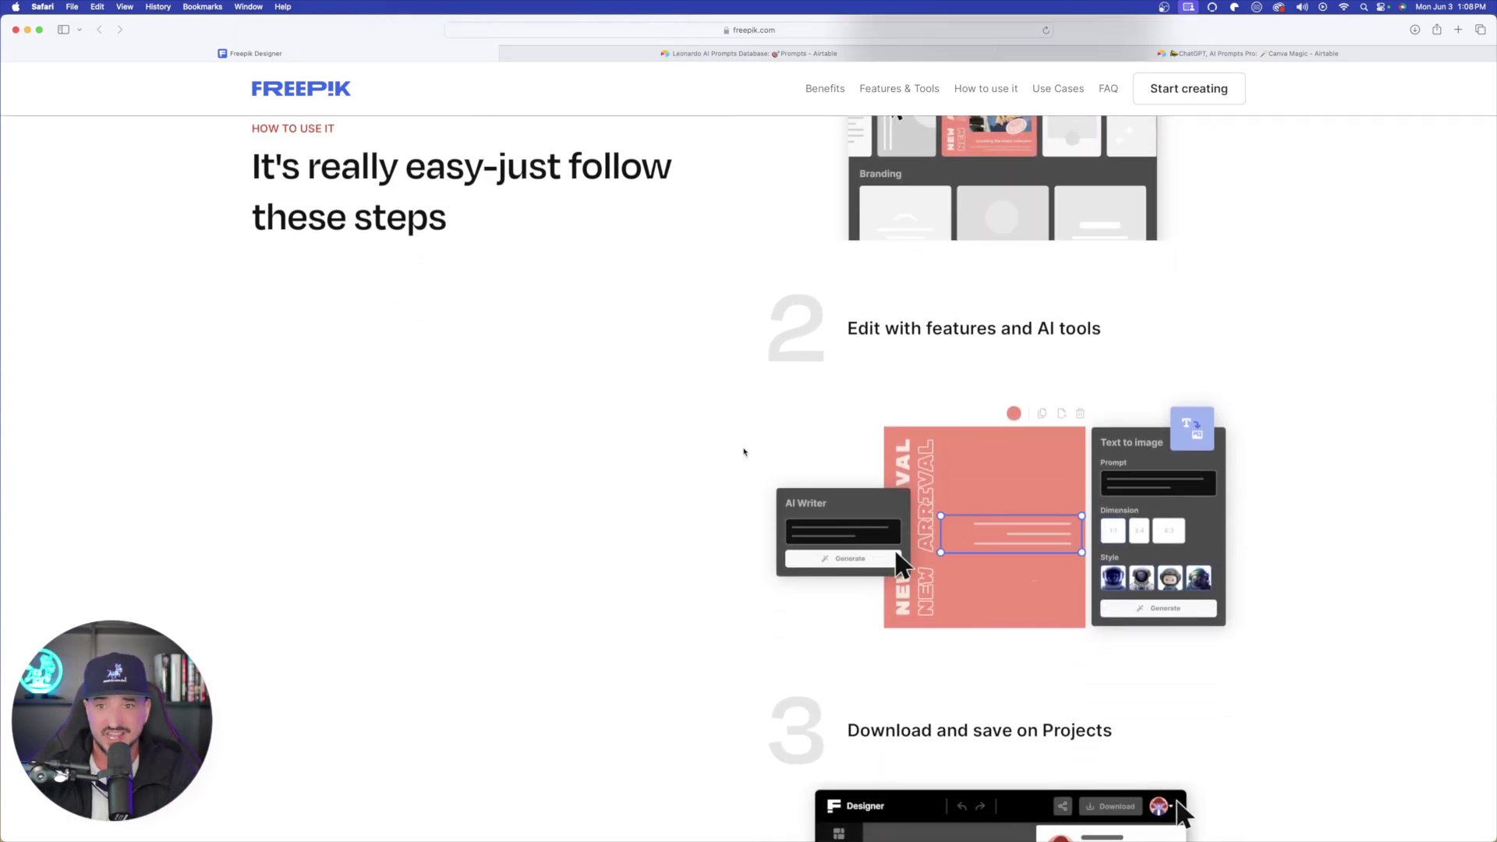
scroll(681, 467, down, 1)
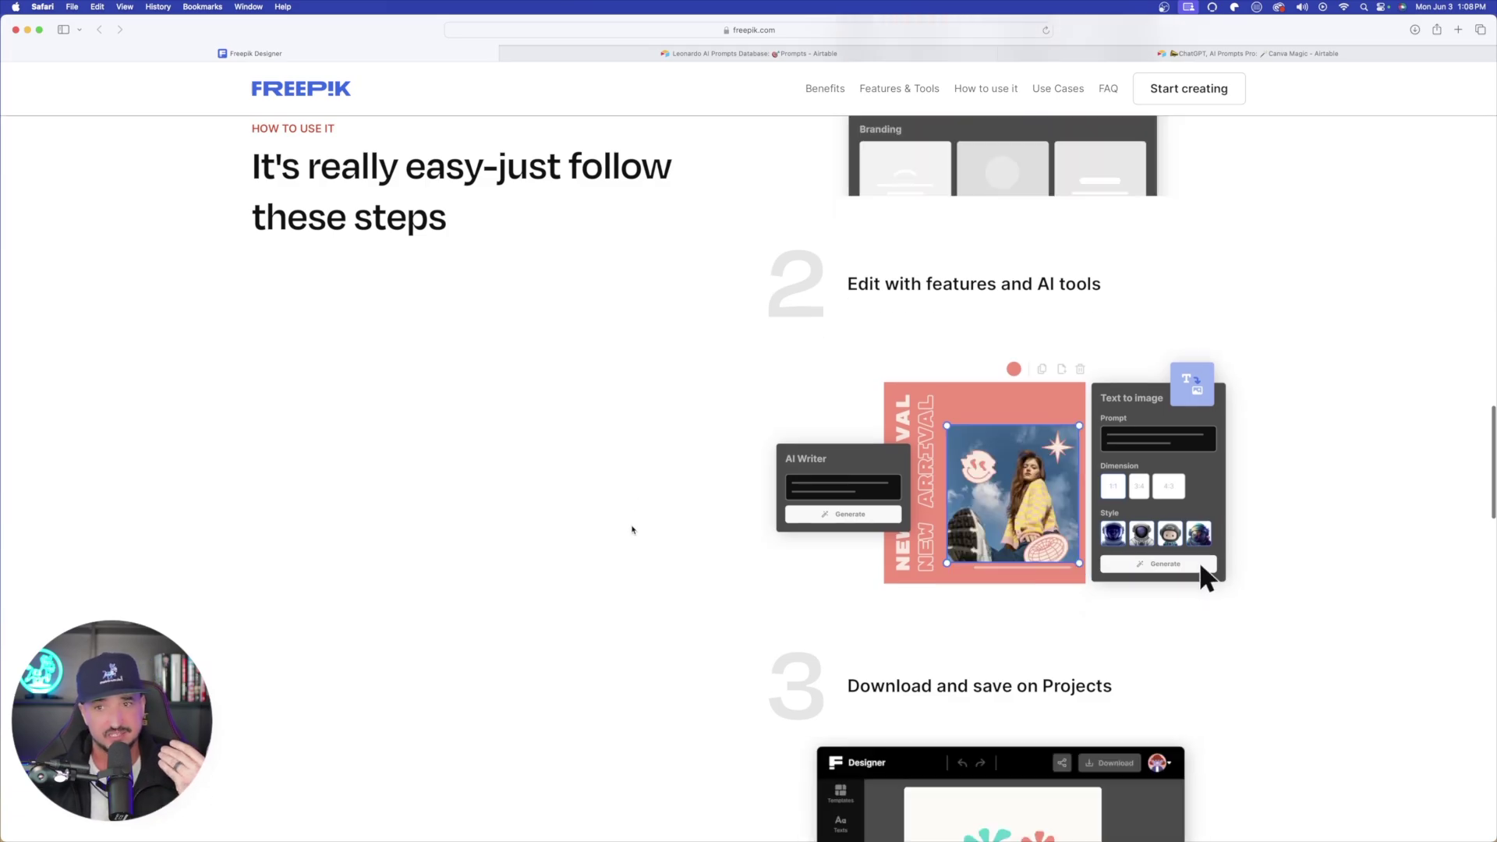
scroll(633, 527, down, 1)
scroll(670, 519, down, 3)
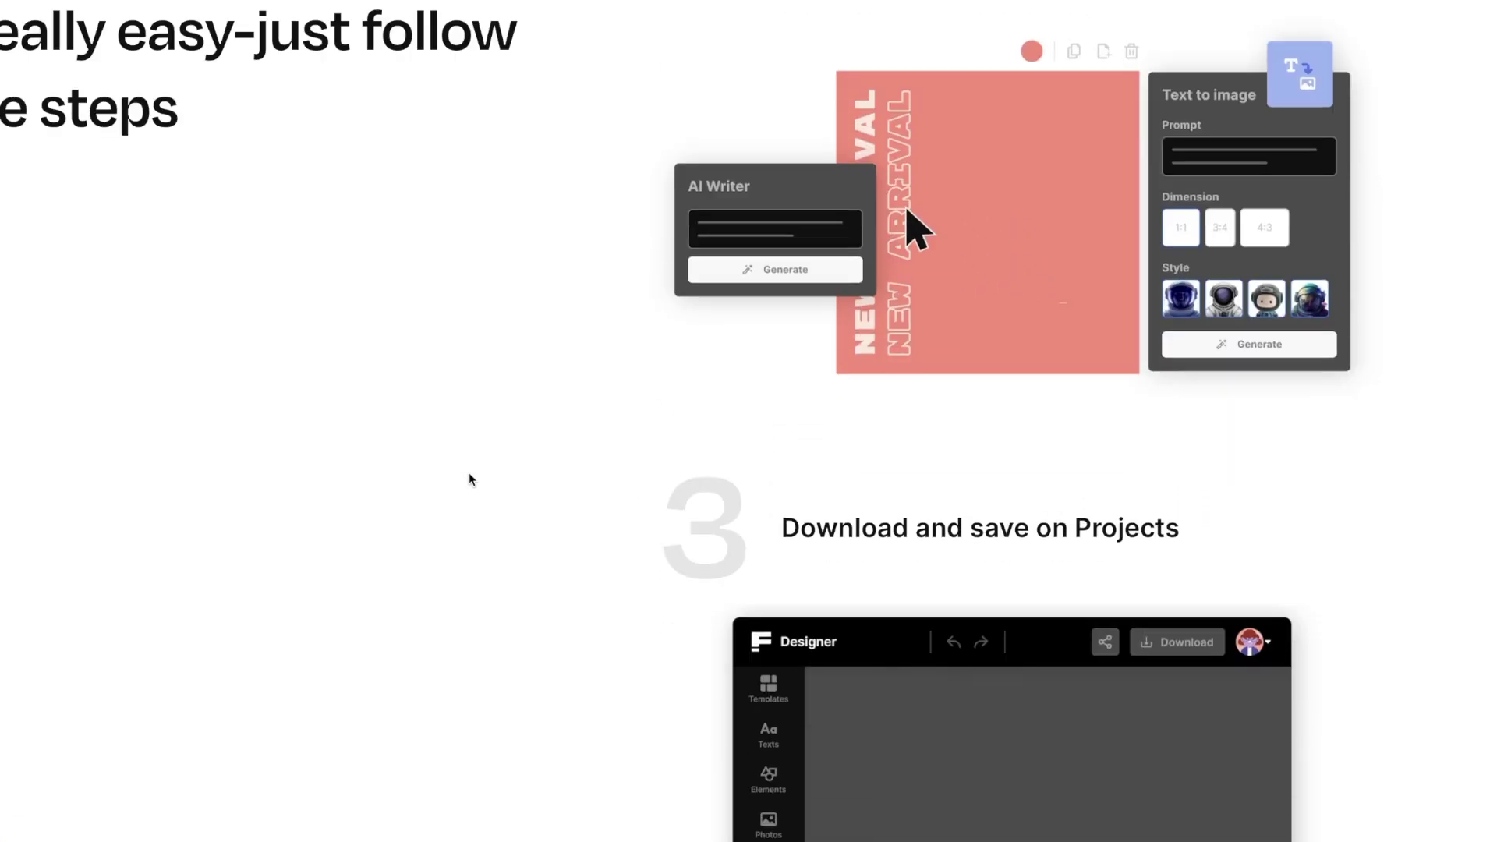
scroll(644, 507, down, 2)
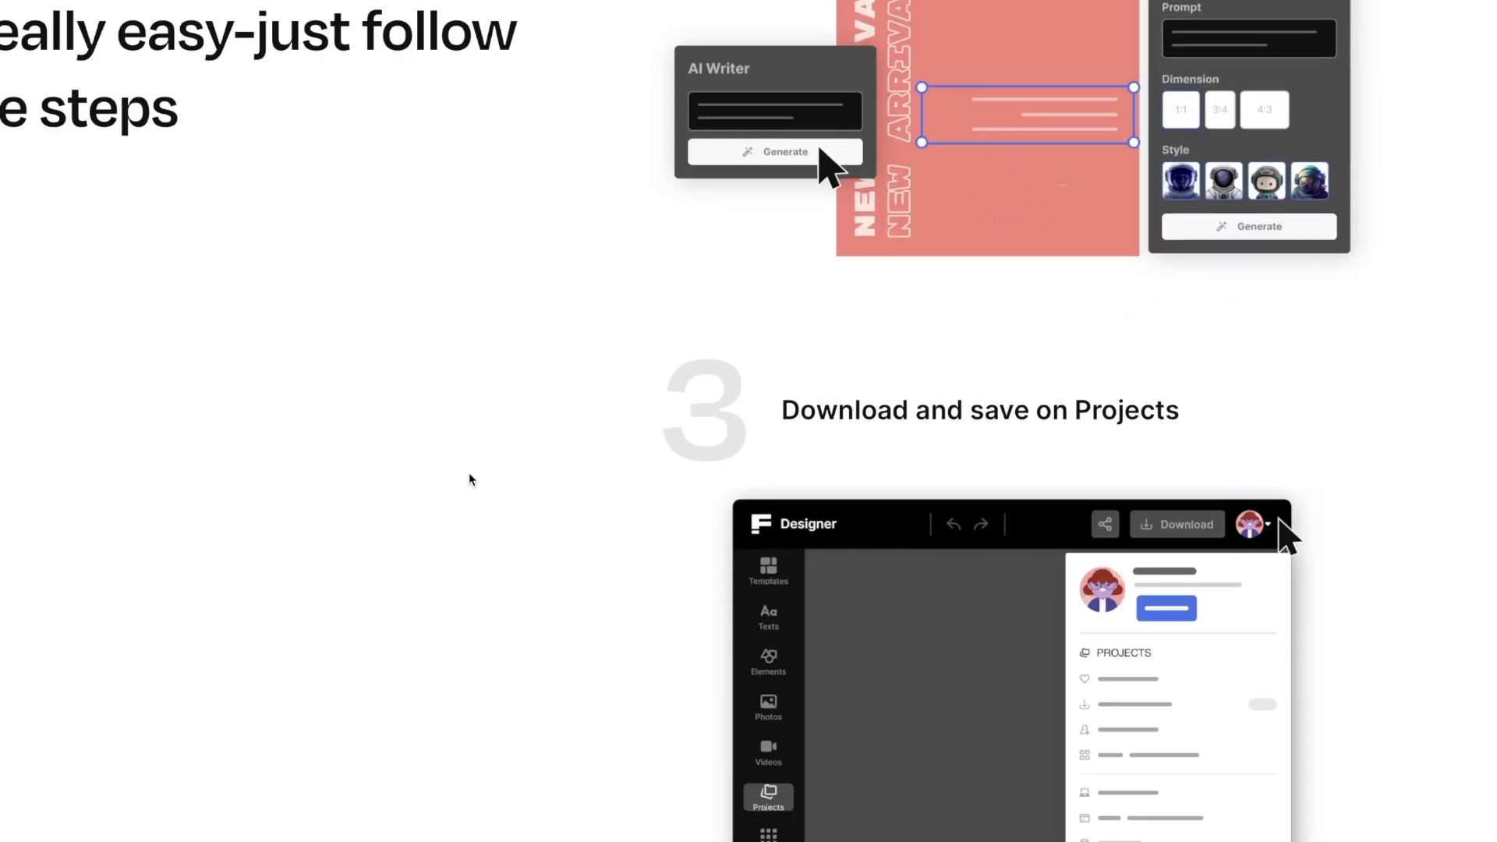
scroll(471, 478, down, 1)
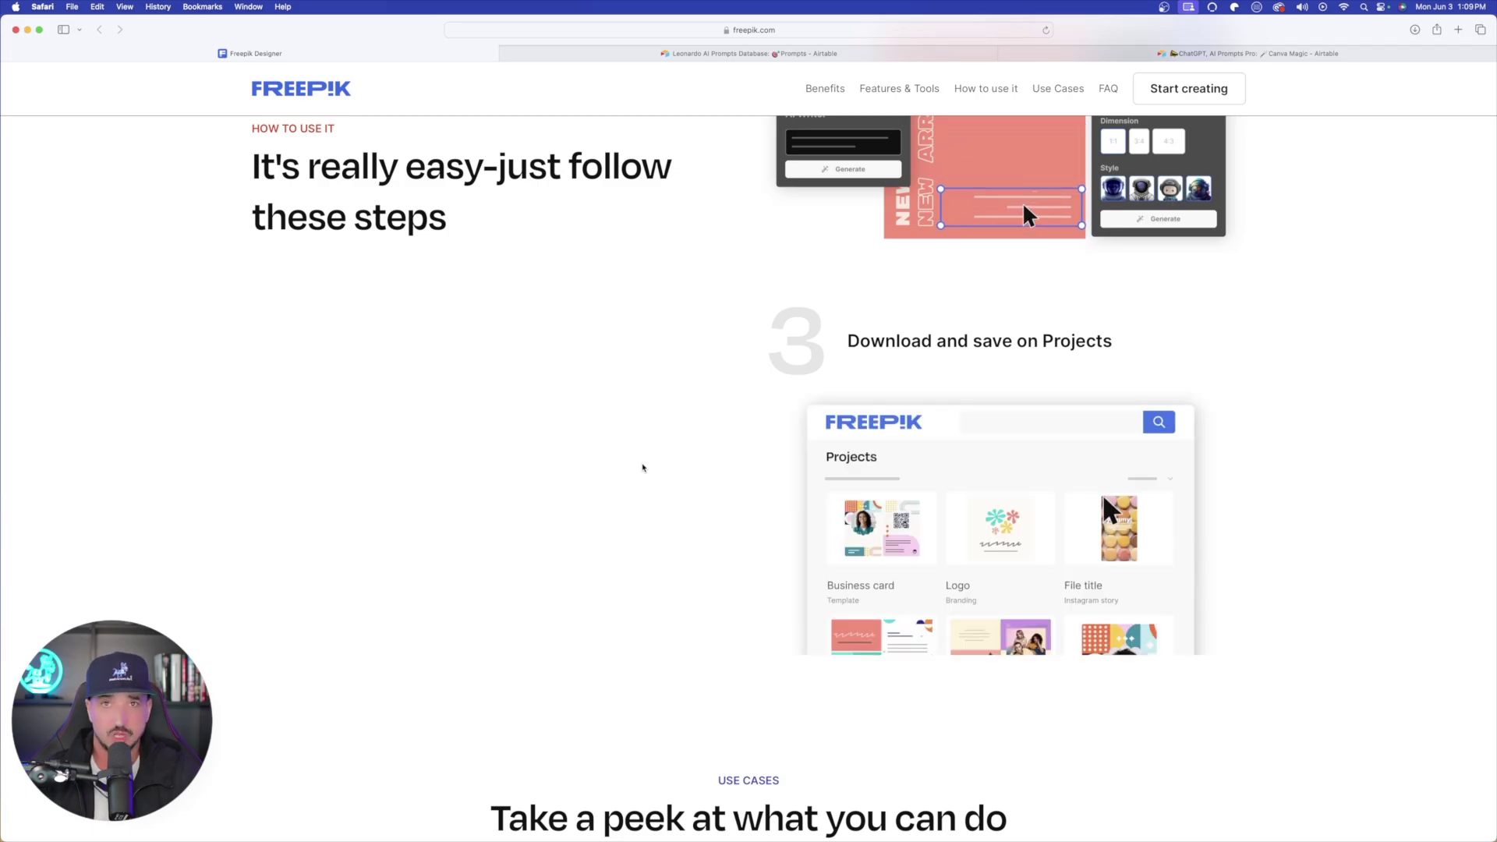
scroll(1078, 290, up, 20)
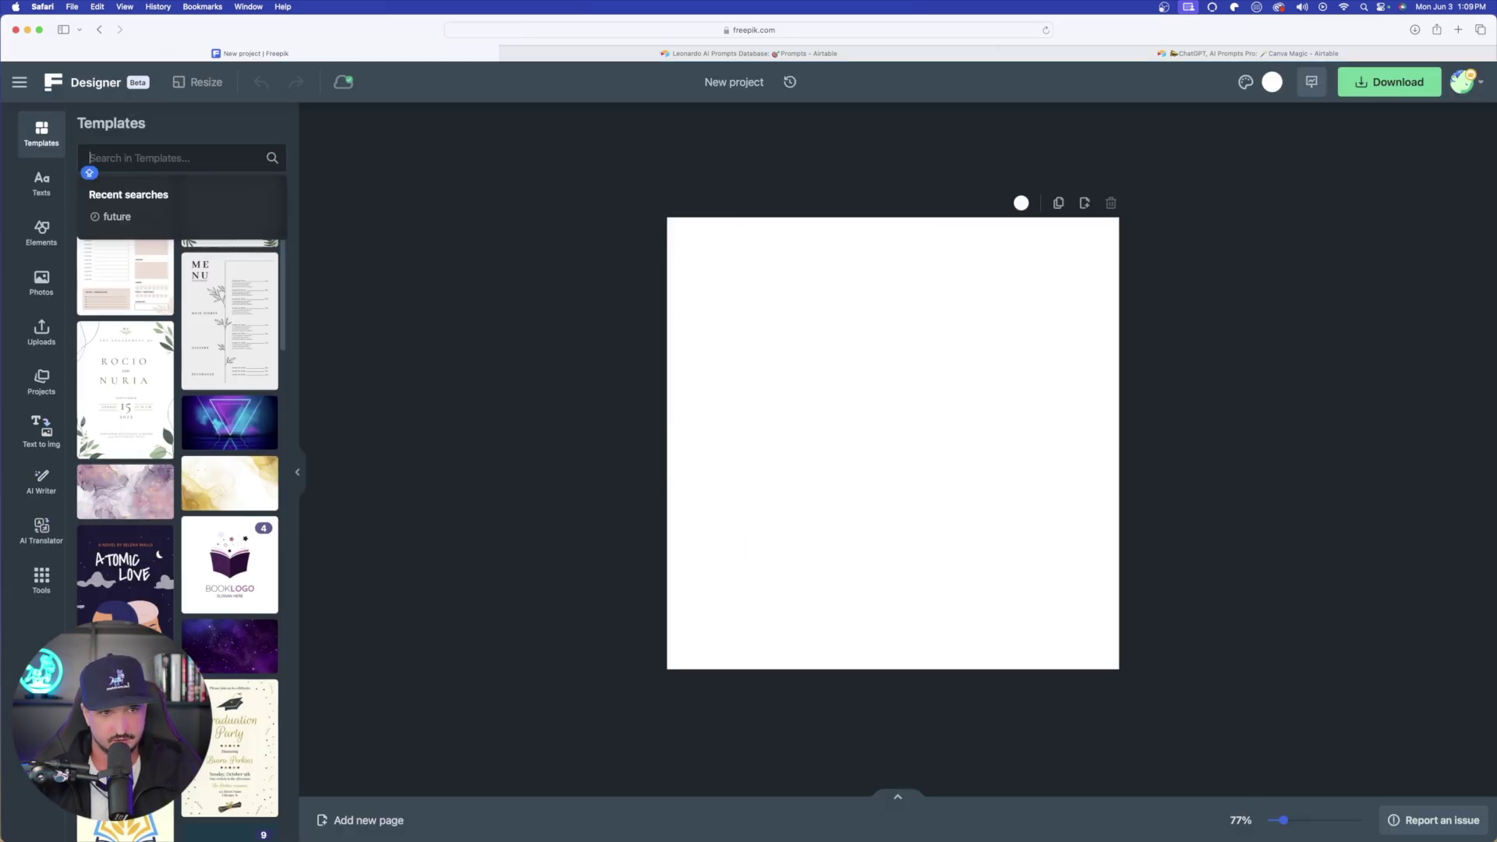
Rerun the recent 'future' template search and browse its retro sunset and technology results.
click(234, 266)
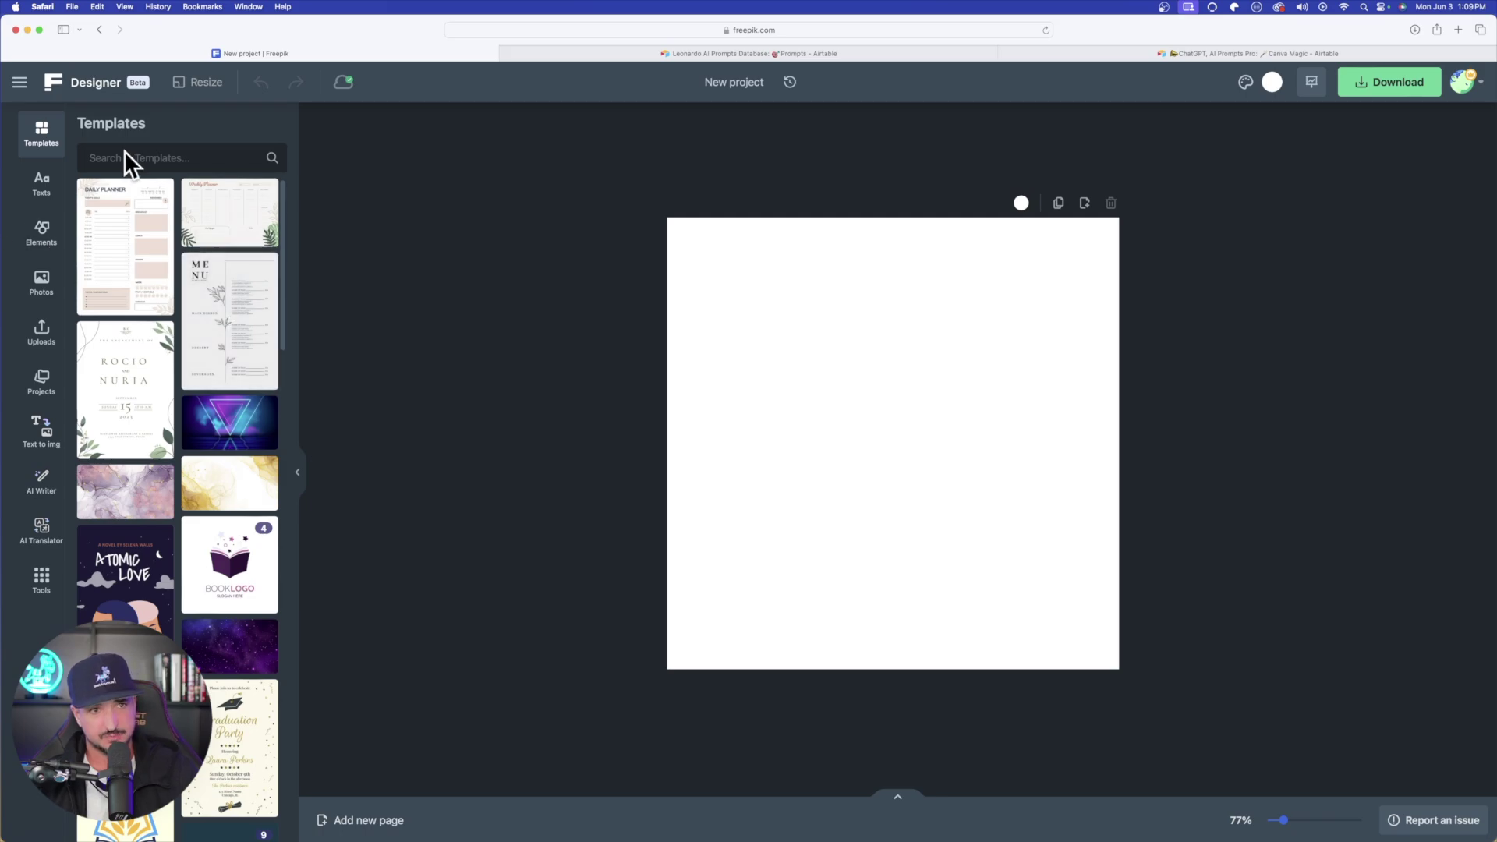
scroll(184, 410, down, 10)
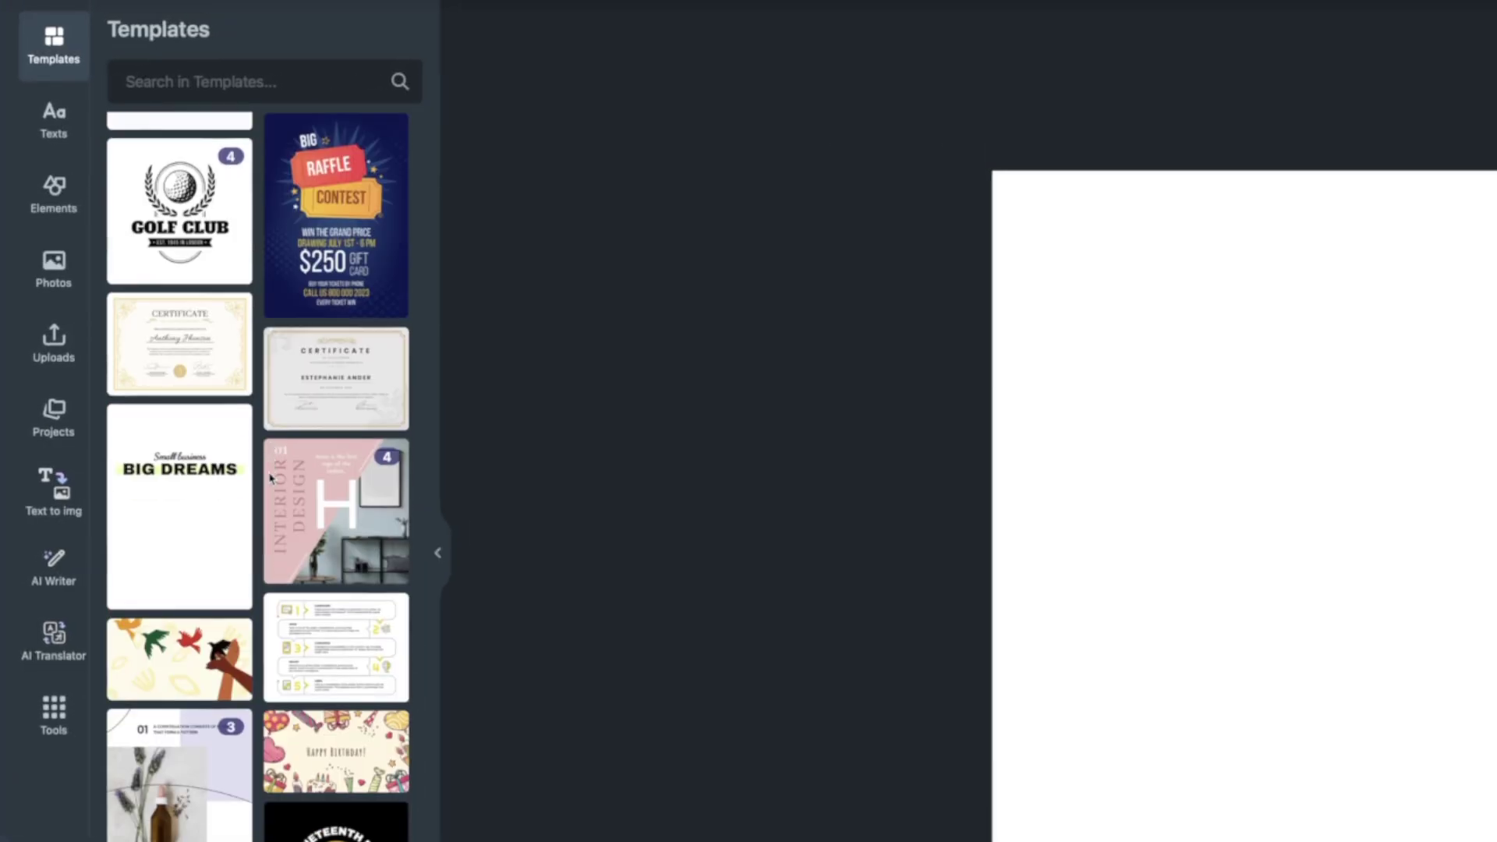
scroll(271, 478, up, 10)
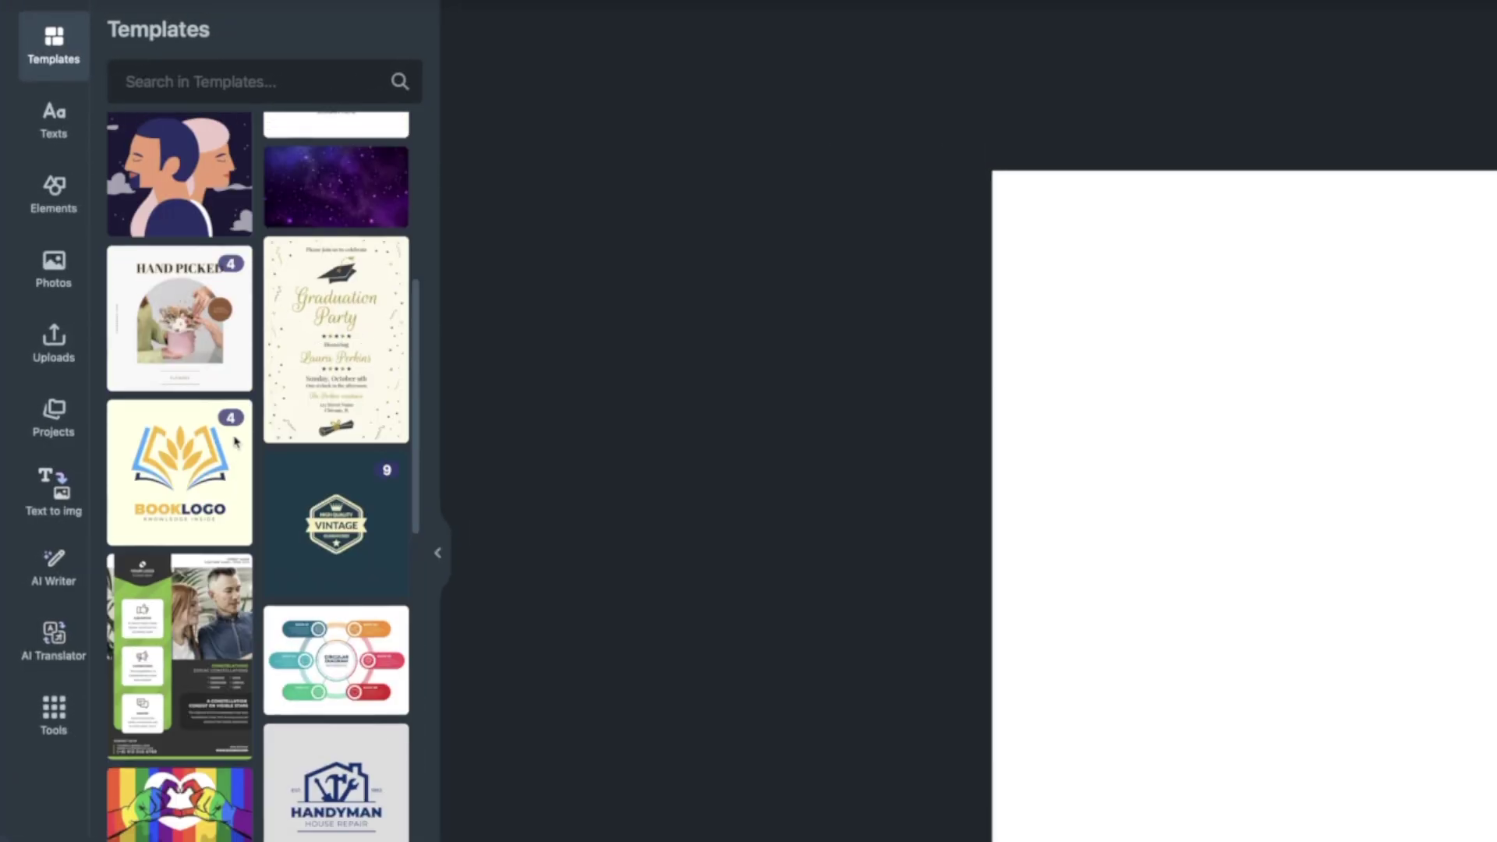
click(242, 81)
click(167, 170)
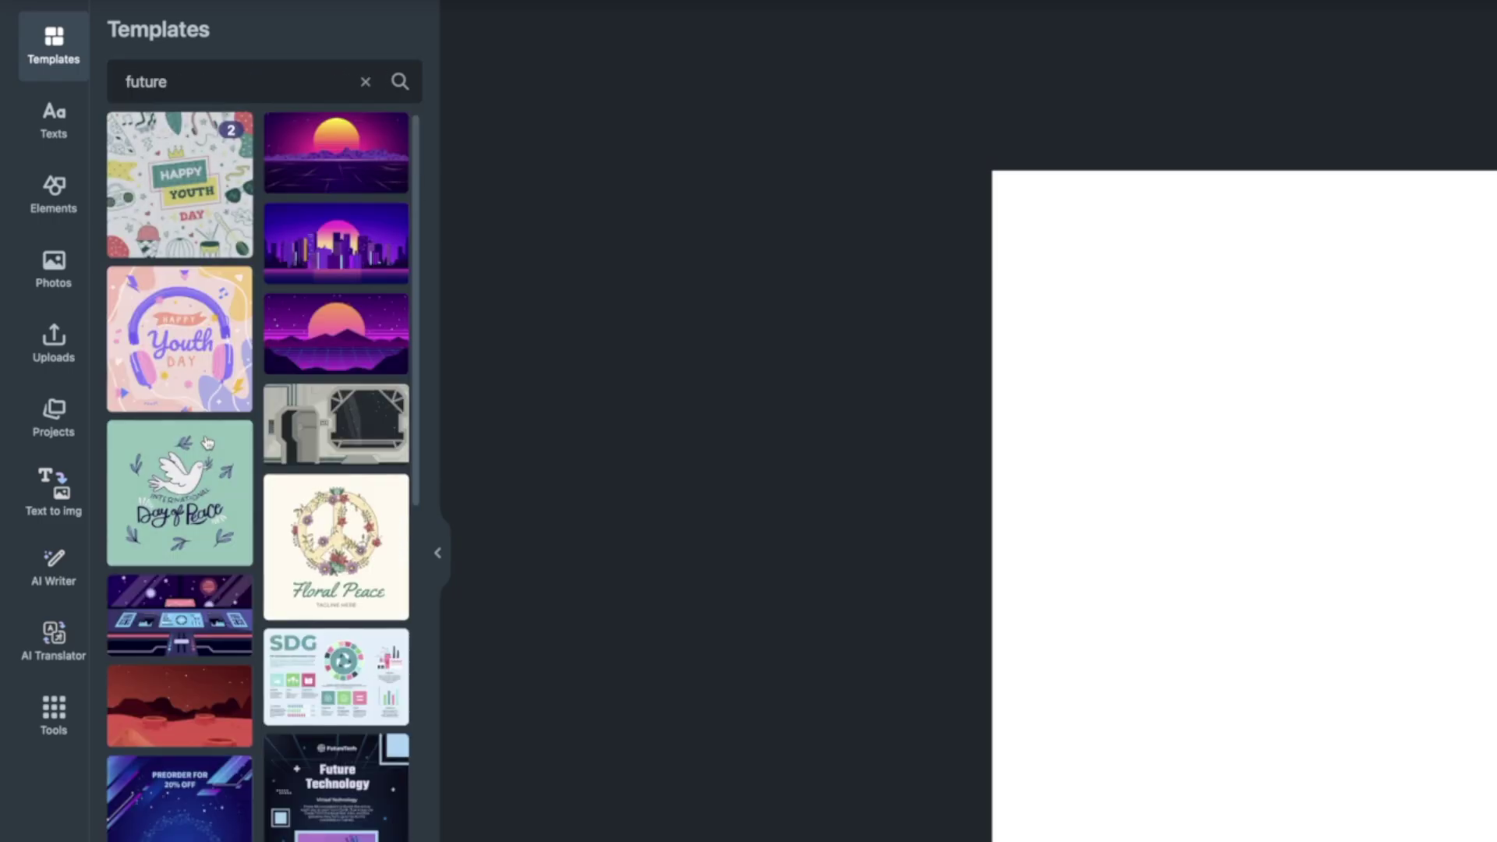
scroll(226, 343, down, 4)
scroll(236, 459, down, 5)
scroll(236, 459, down, 3)
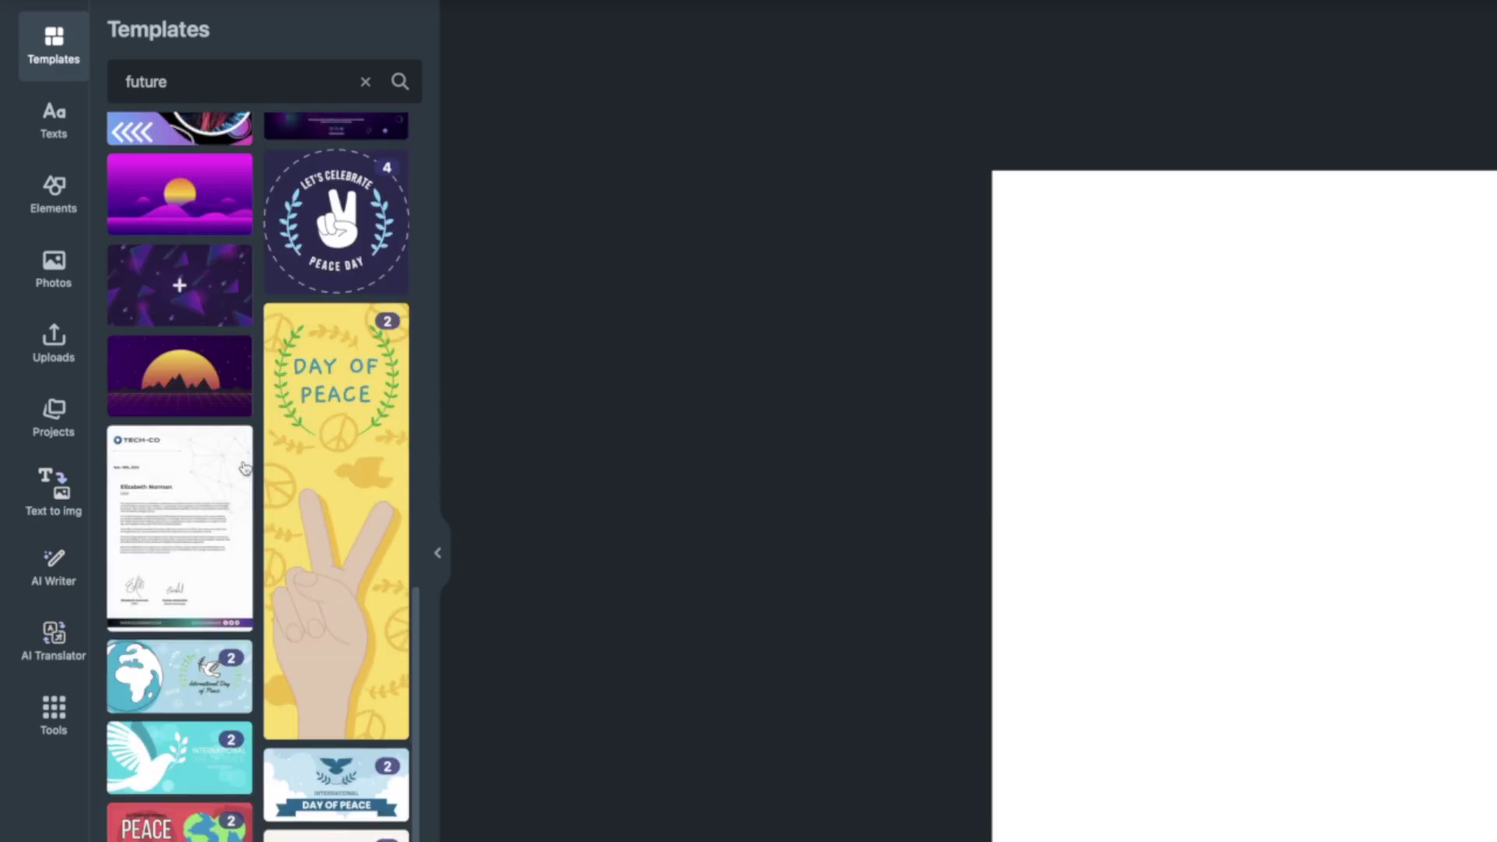
scroll(195, 421, down, 4)
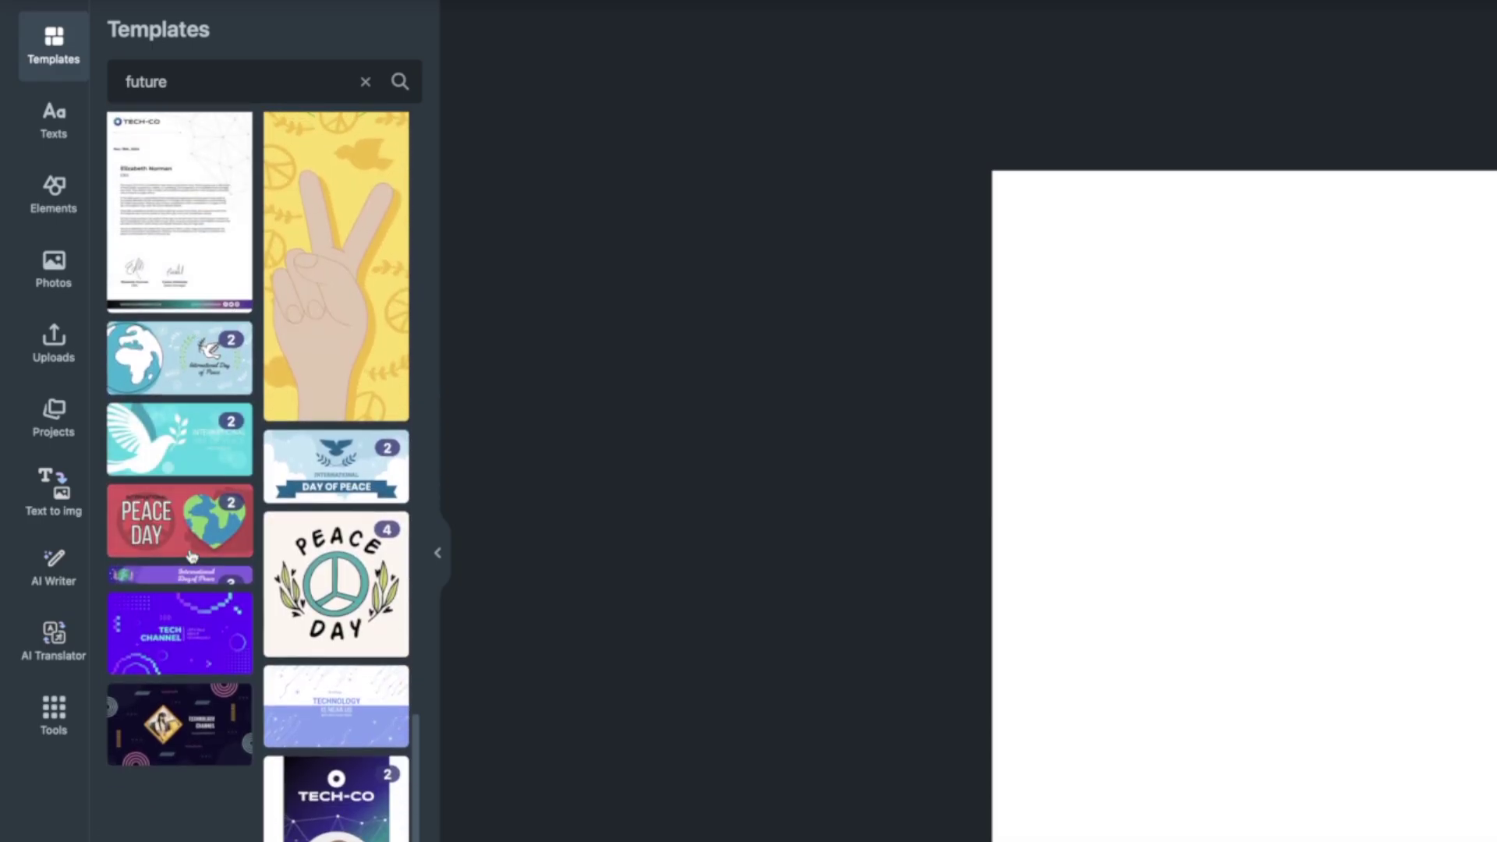
scroll(226, 442, down, 1)
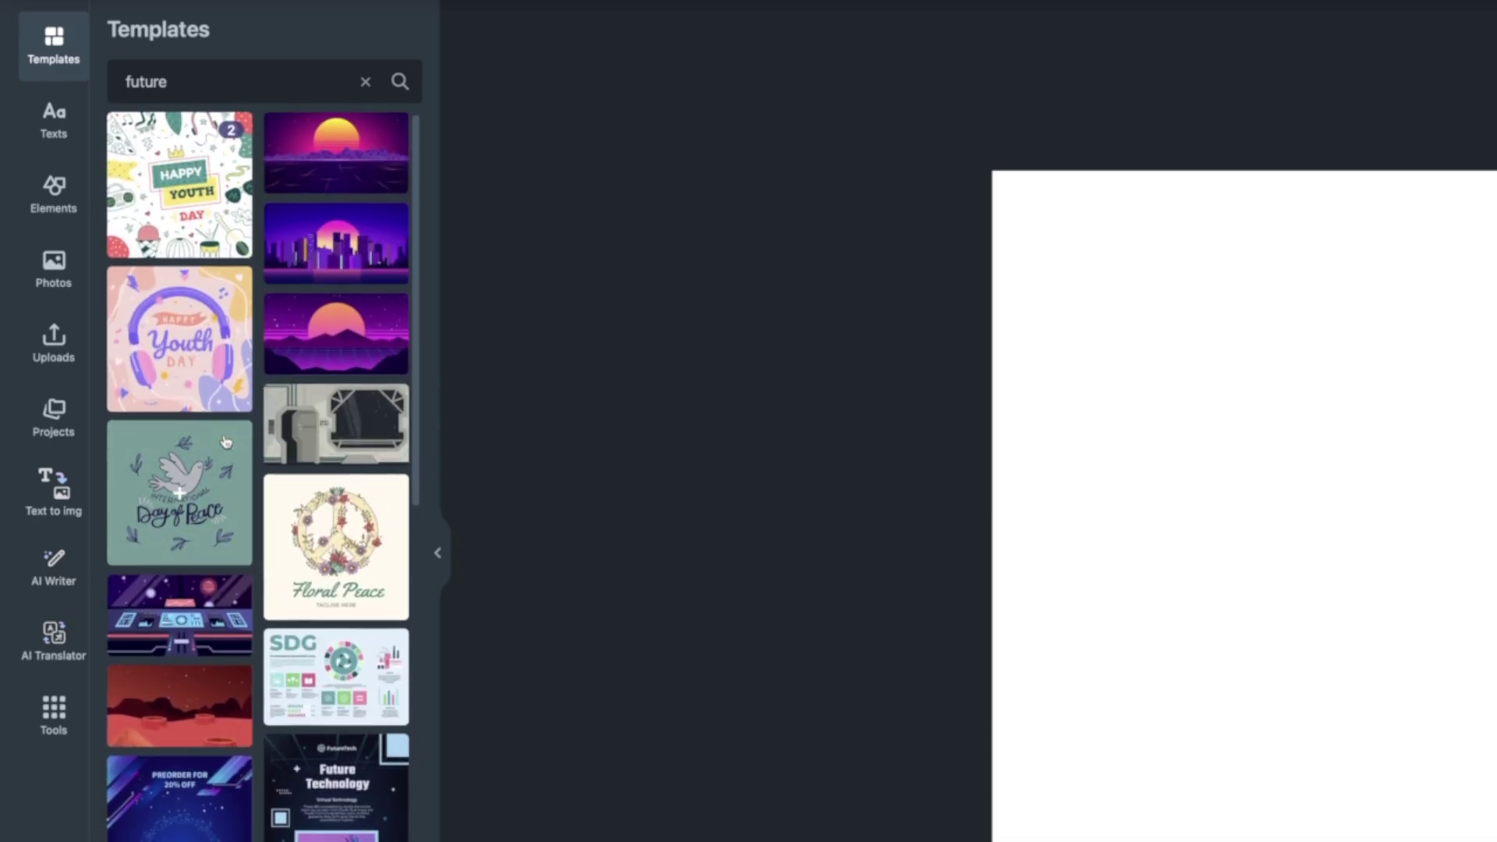
Replace 'future' with 'inst' and search templates for Instagram Stories.
double_click(145, 81)
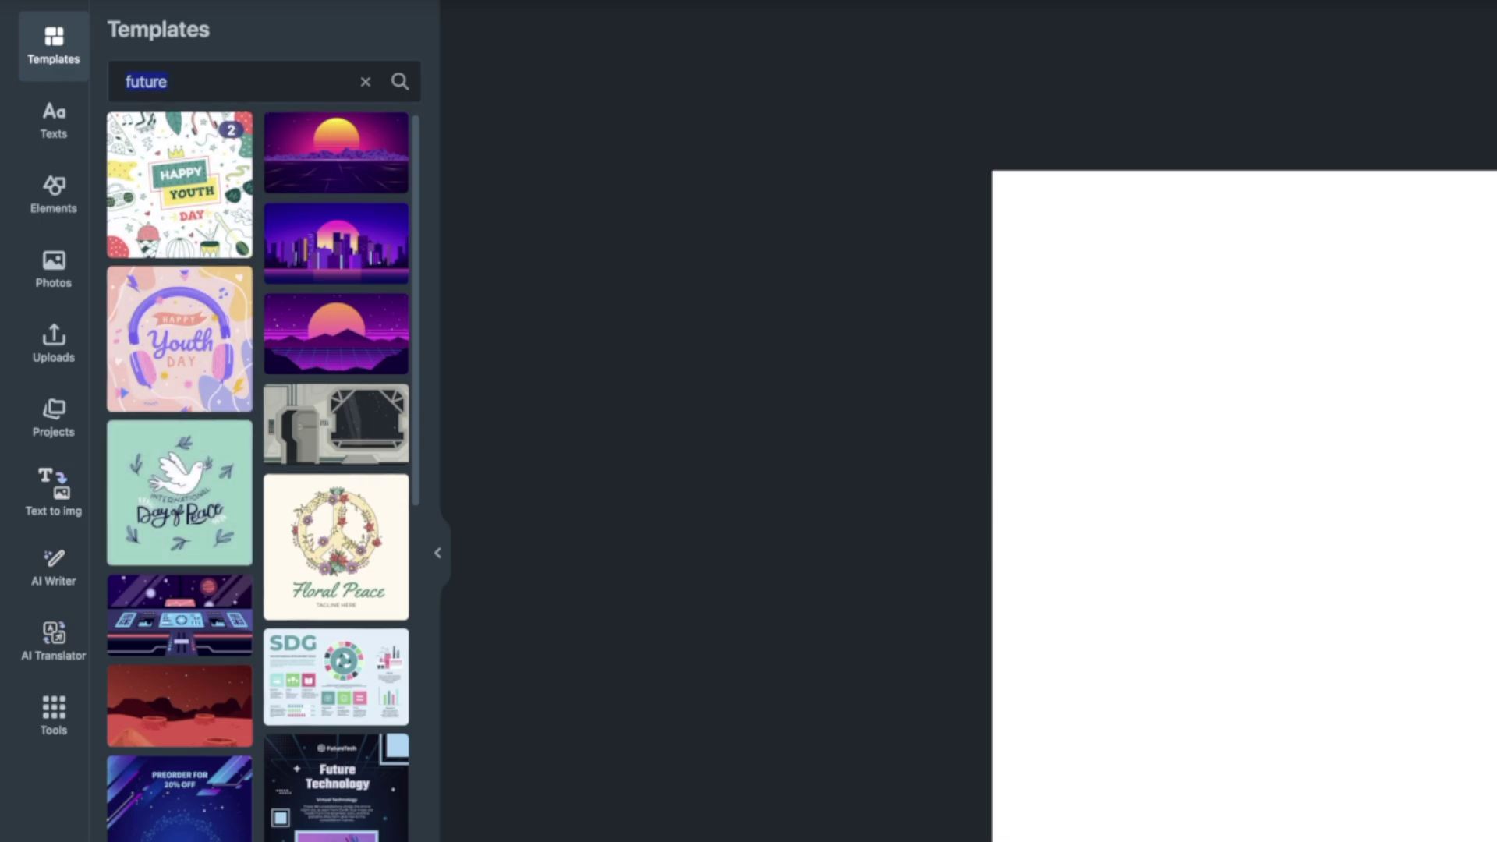
text(inst)
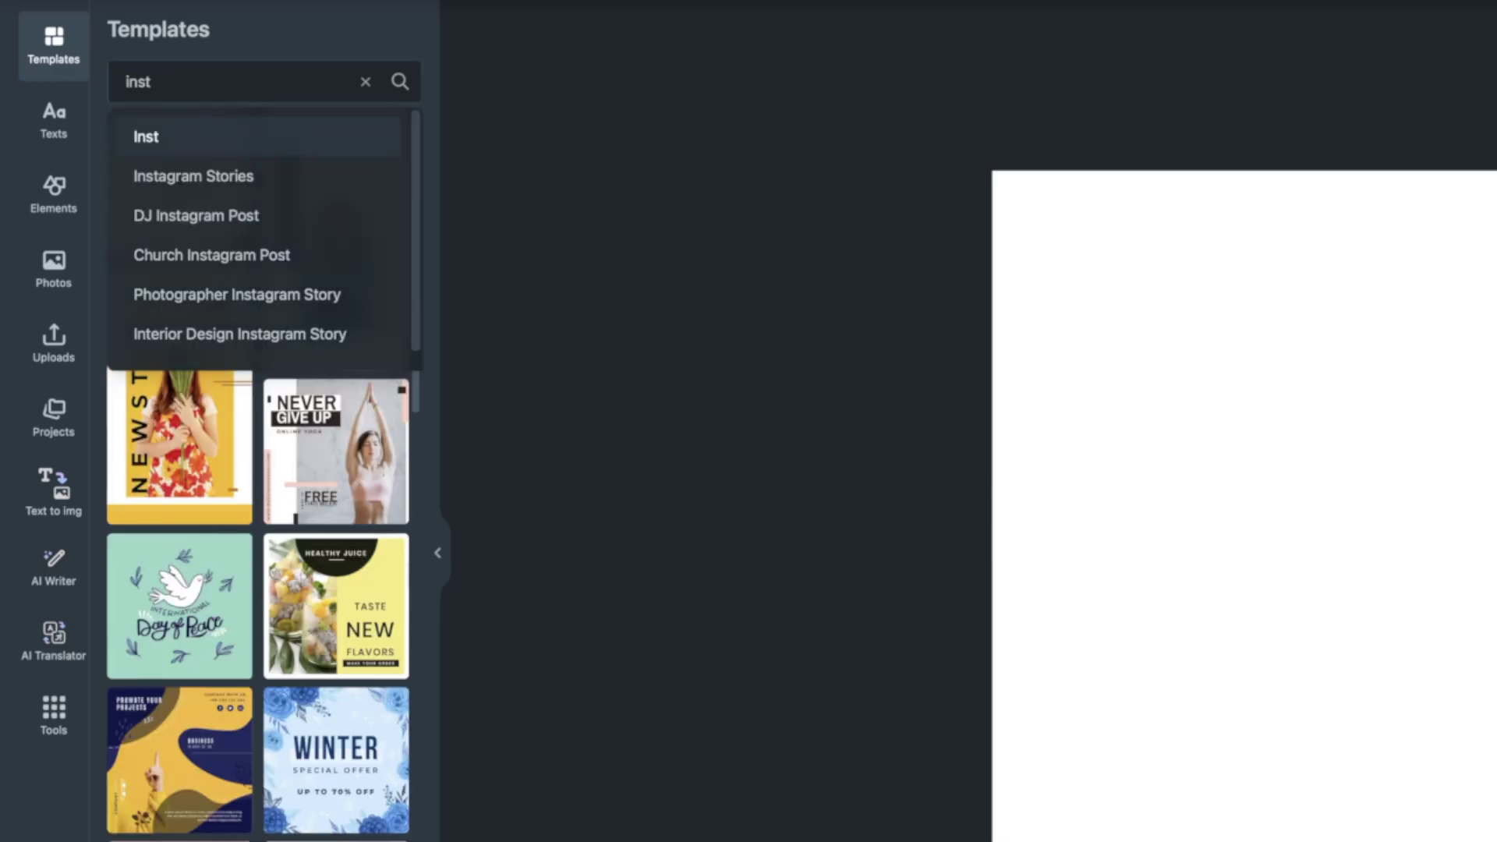
click(183, 176)
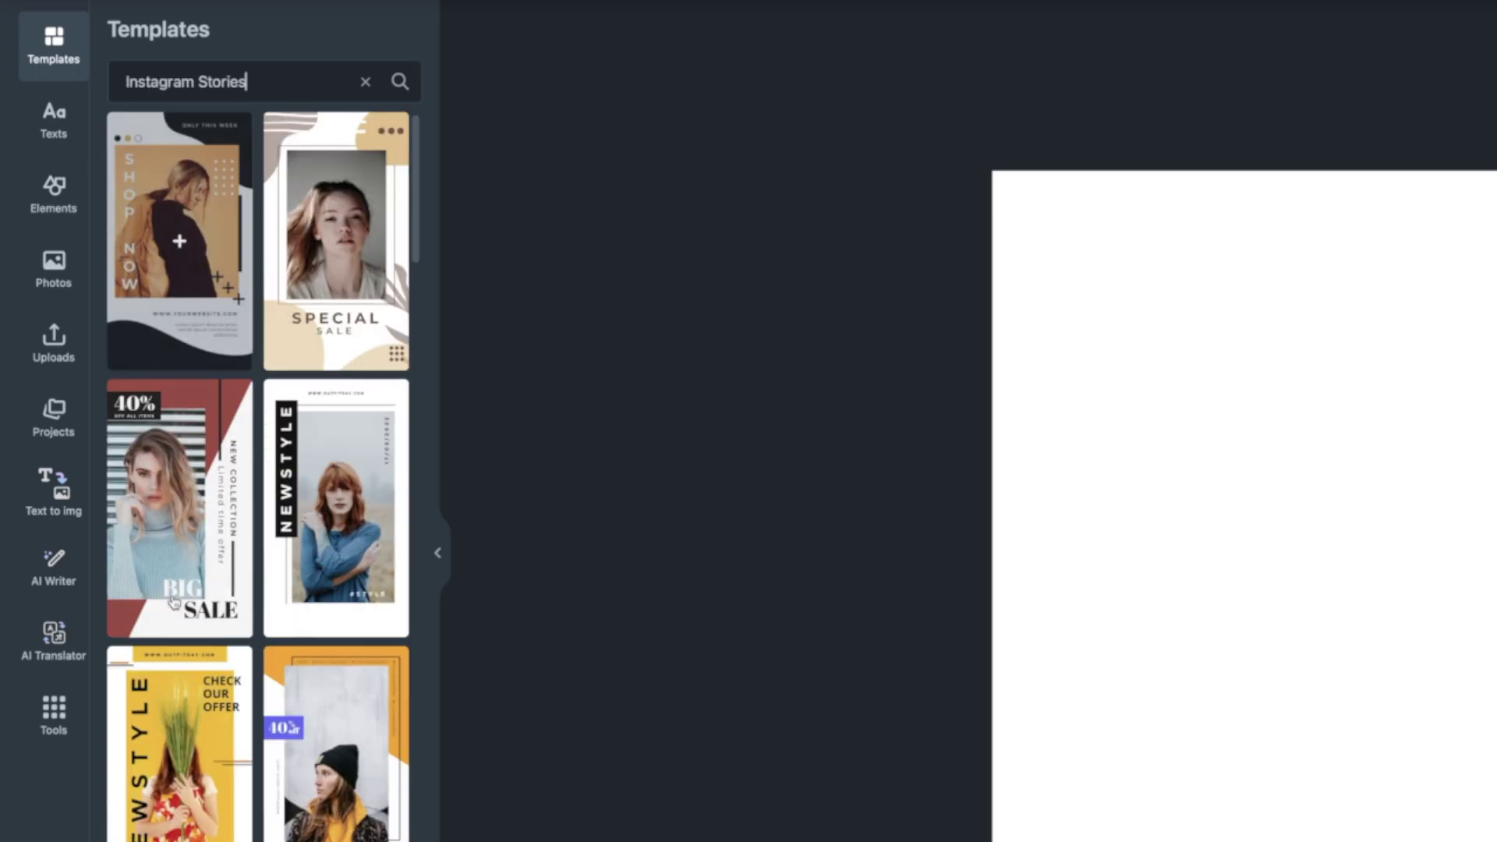
scroll(187, 242, down, 10)
scroll(217, 221, up, 10)
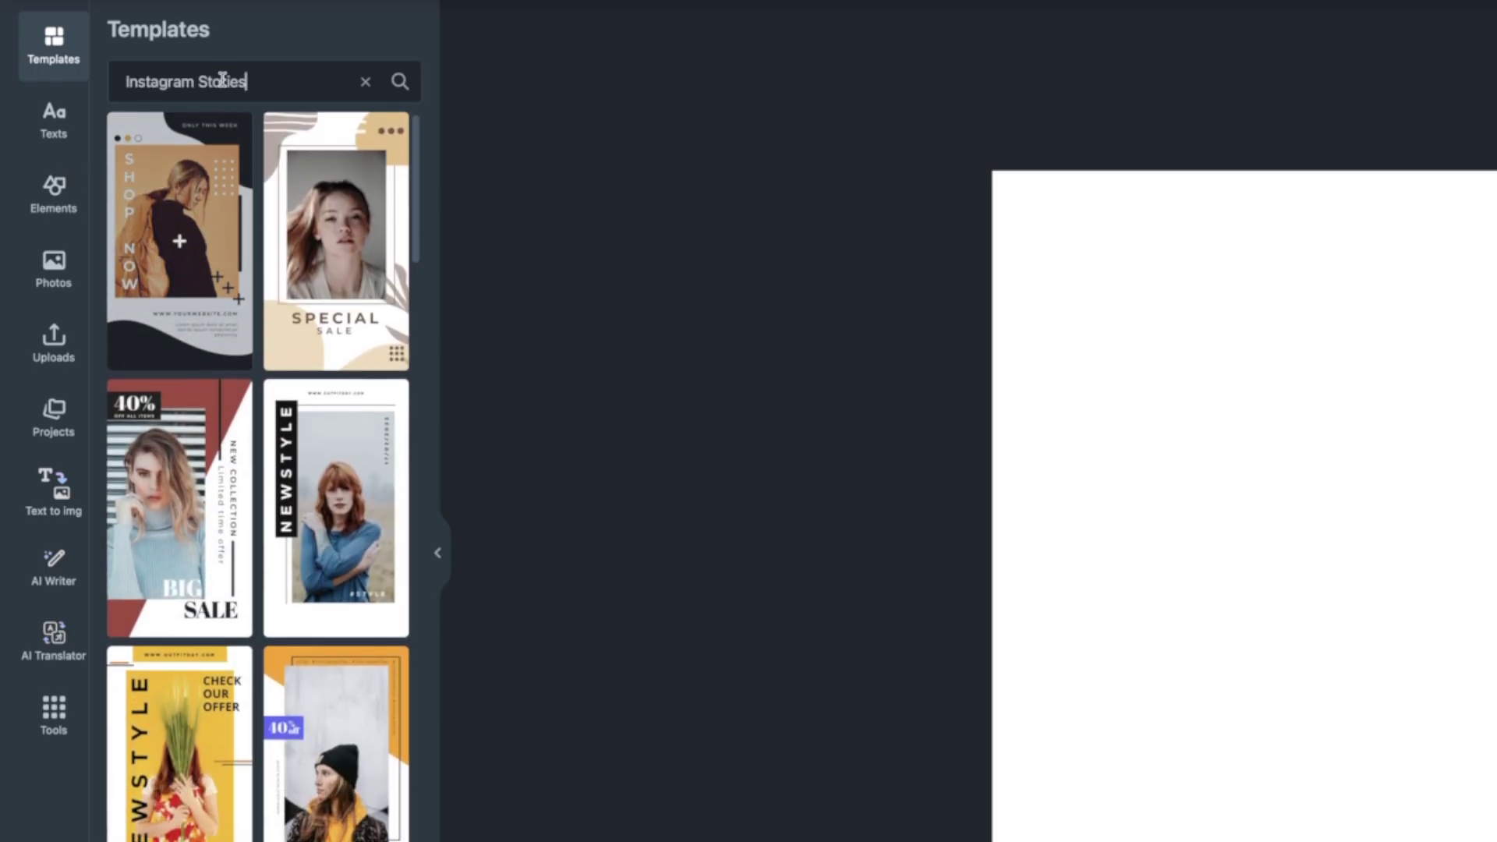
Trim the query to 'Instagram', choose the Instagram Posts suggestion and browse the results.
double_click(222, 81)
key(BackSpace)
key(BackSpace)
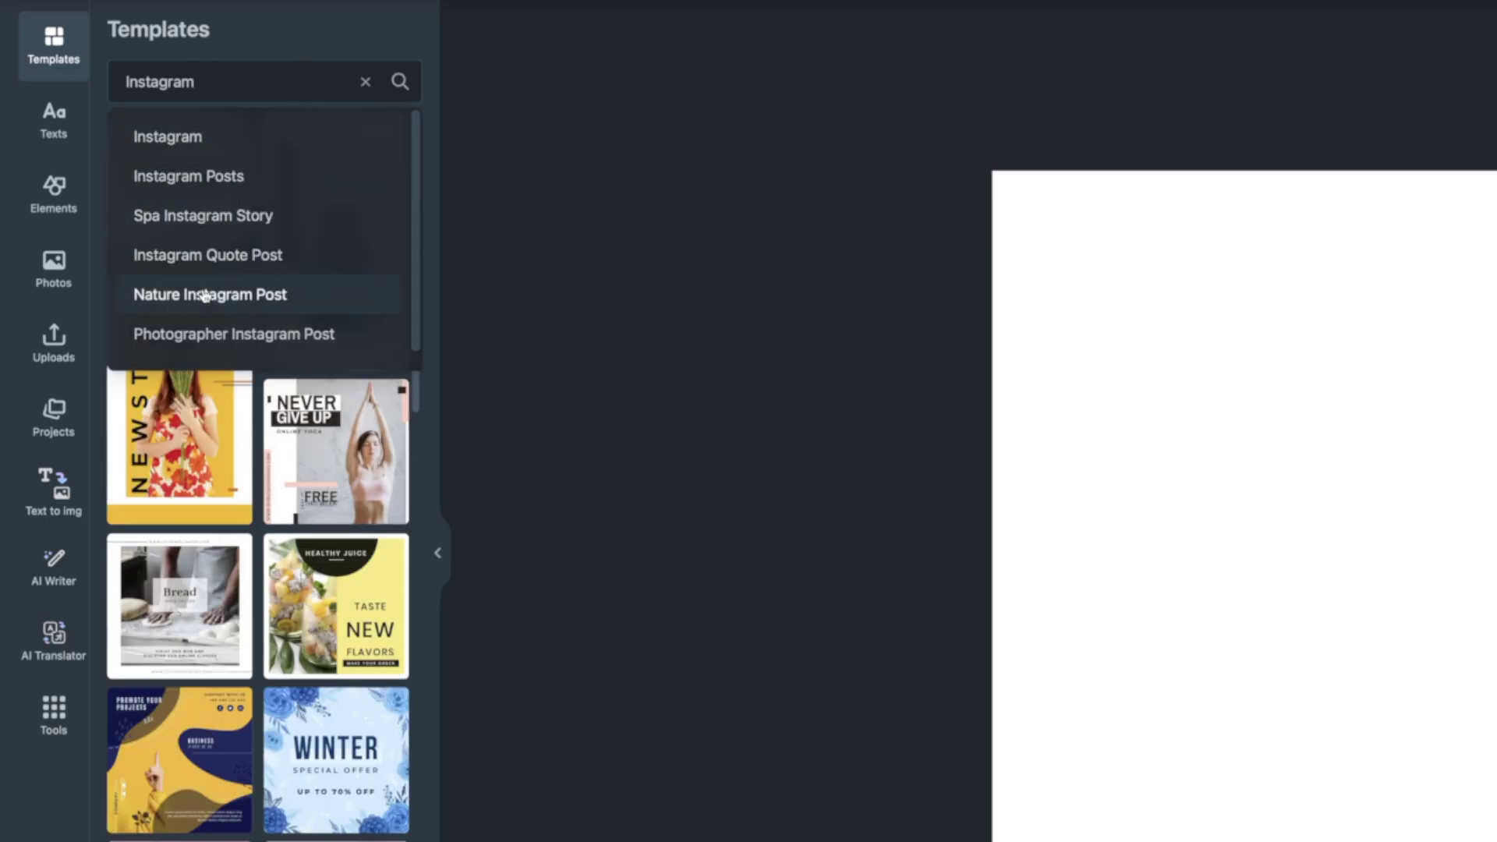
click(221, 176)
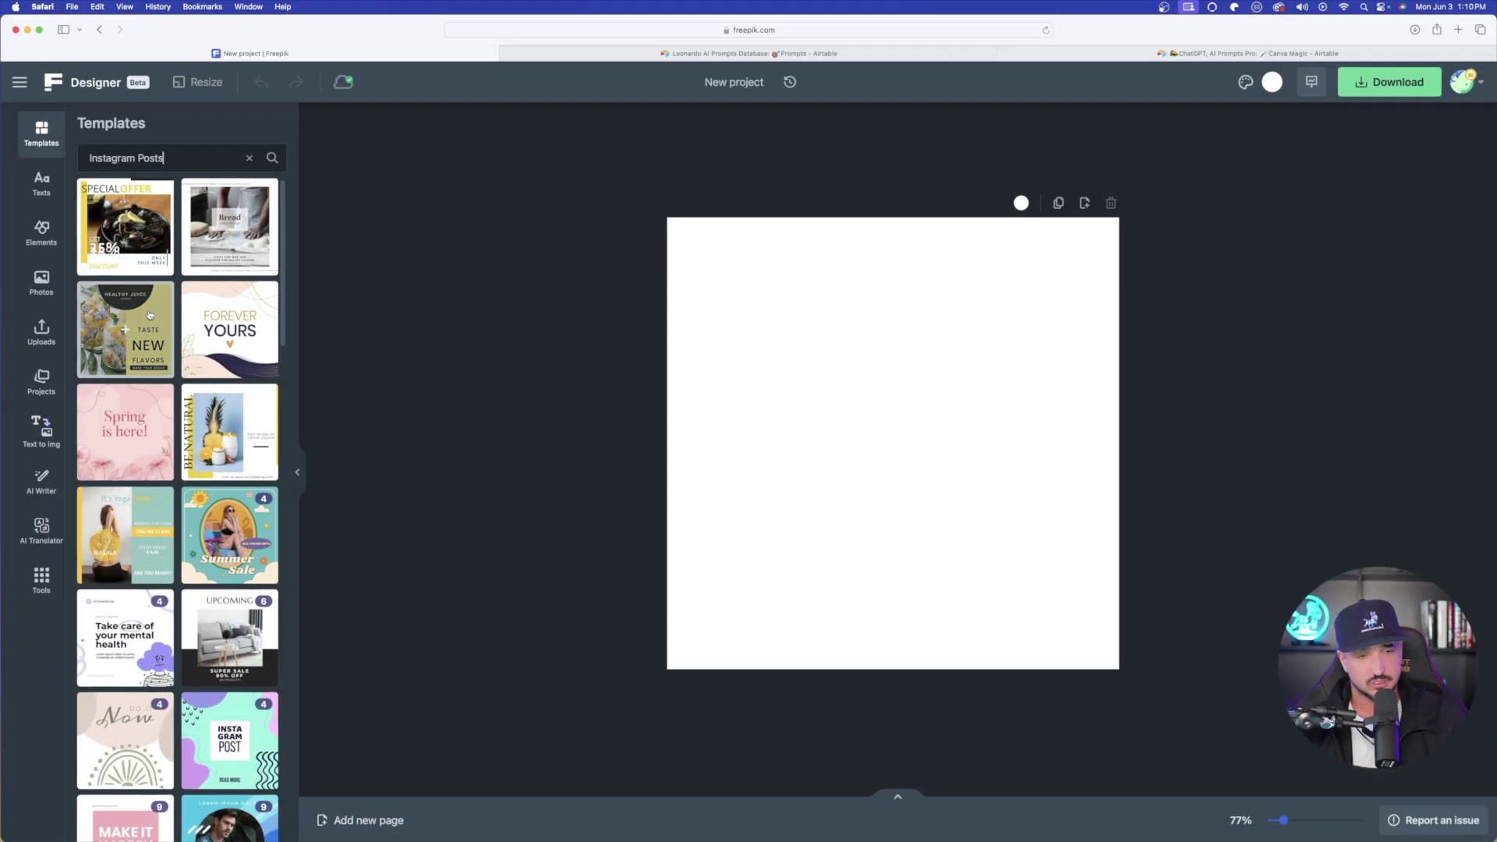
scroll(127, 435, down, 3)
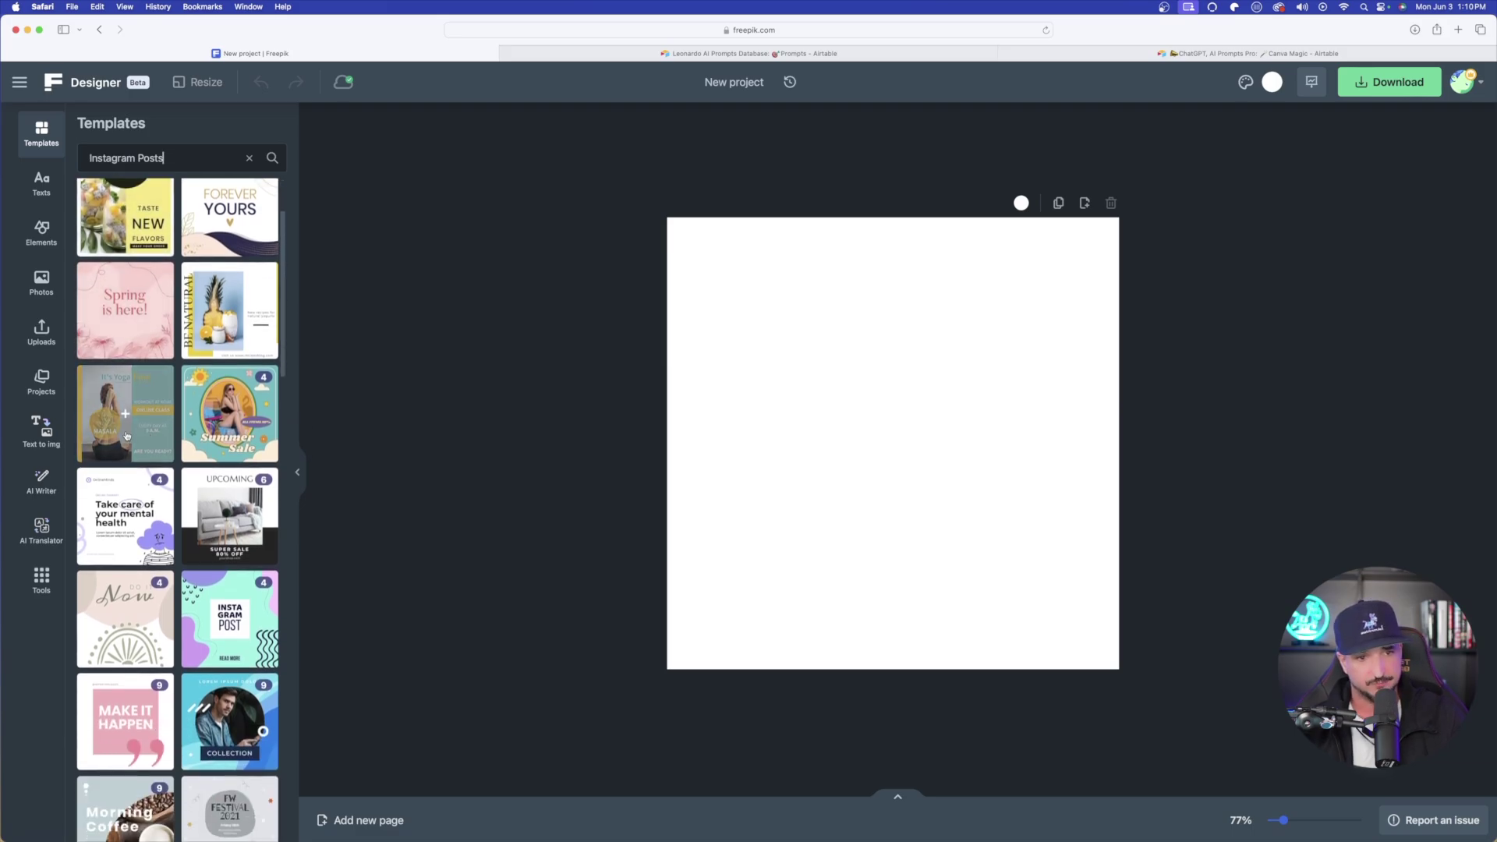
scroll(128, 435, down, 5)
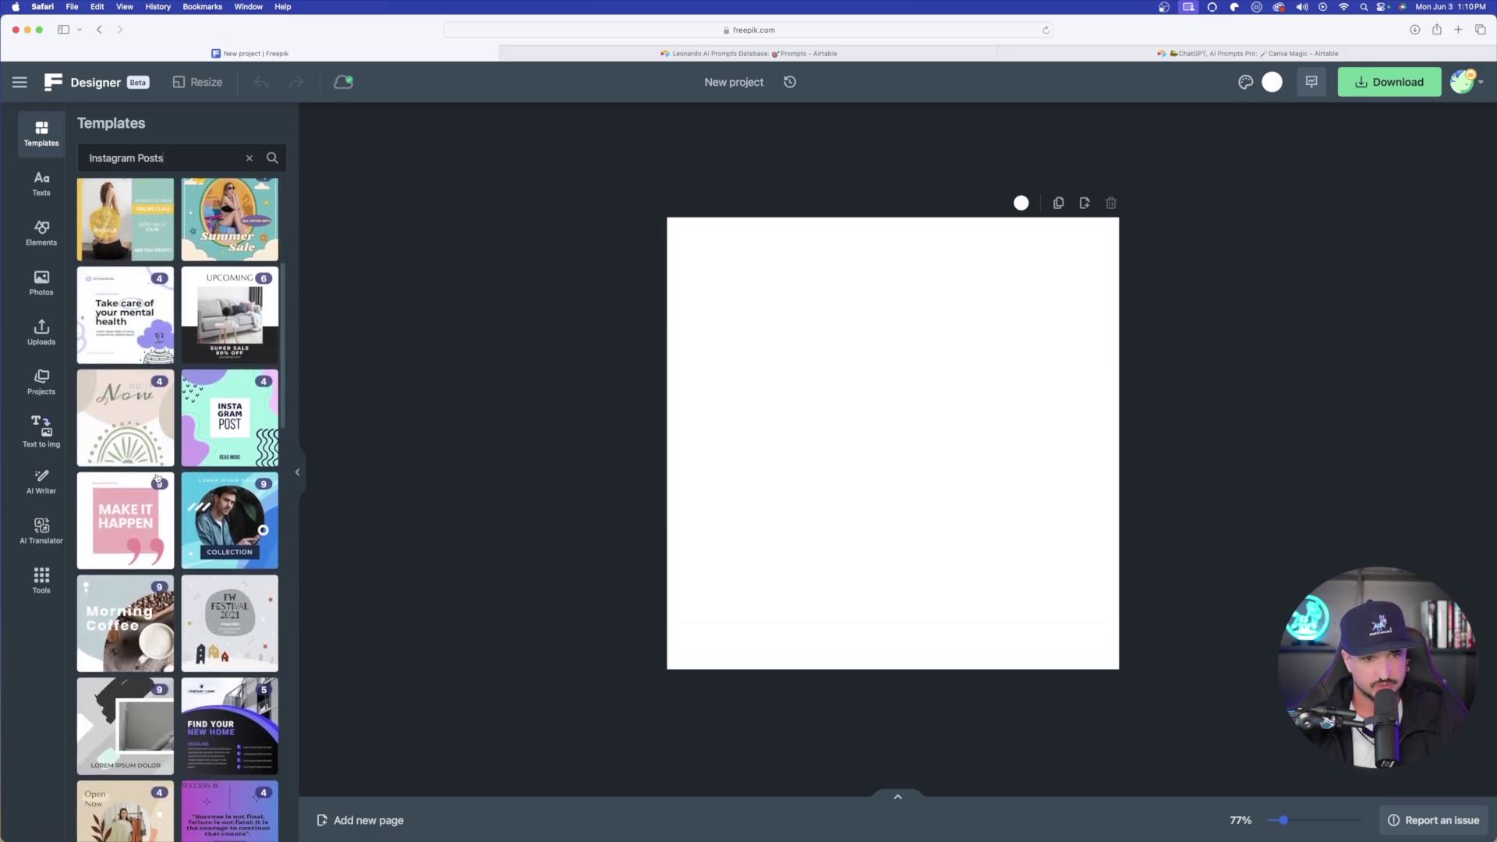
scroll(156, 479, down, 2)
scroll(156, 479, down, 3)
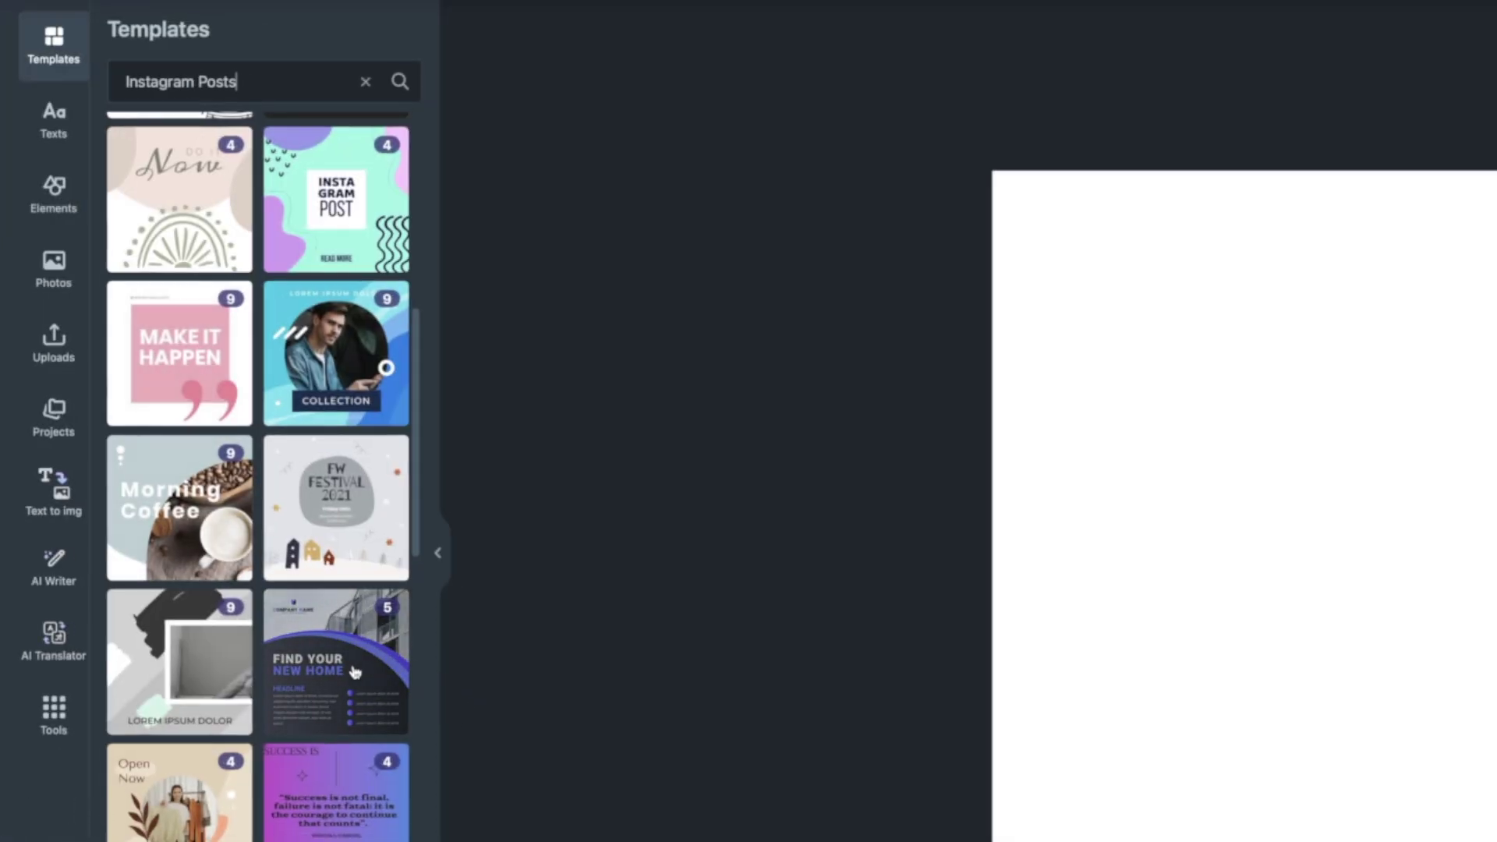
Apply Find Your New Home to page 1 and New Home For Sale to a new page 2.
click(314, 673)
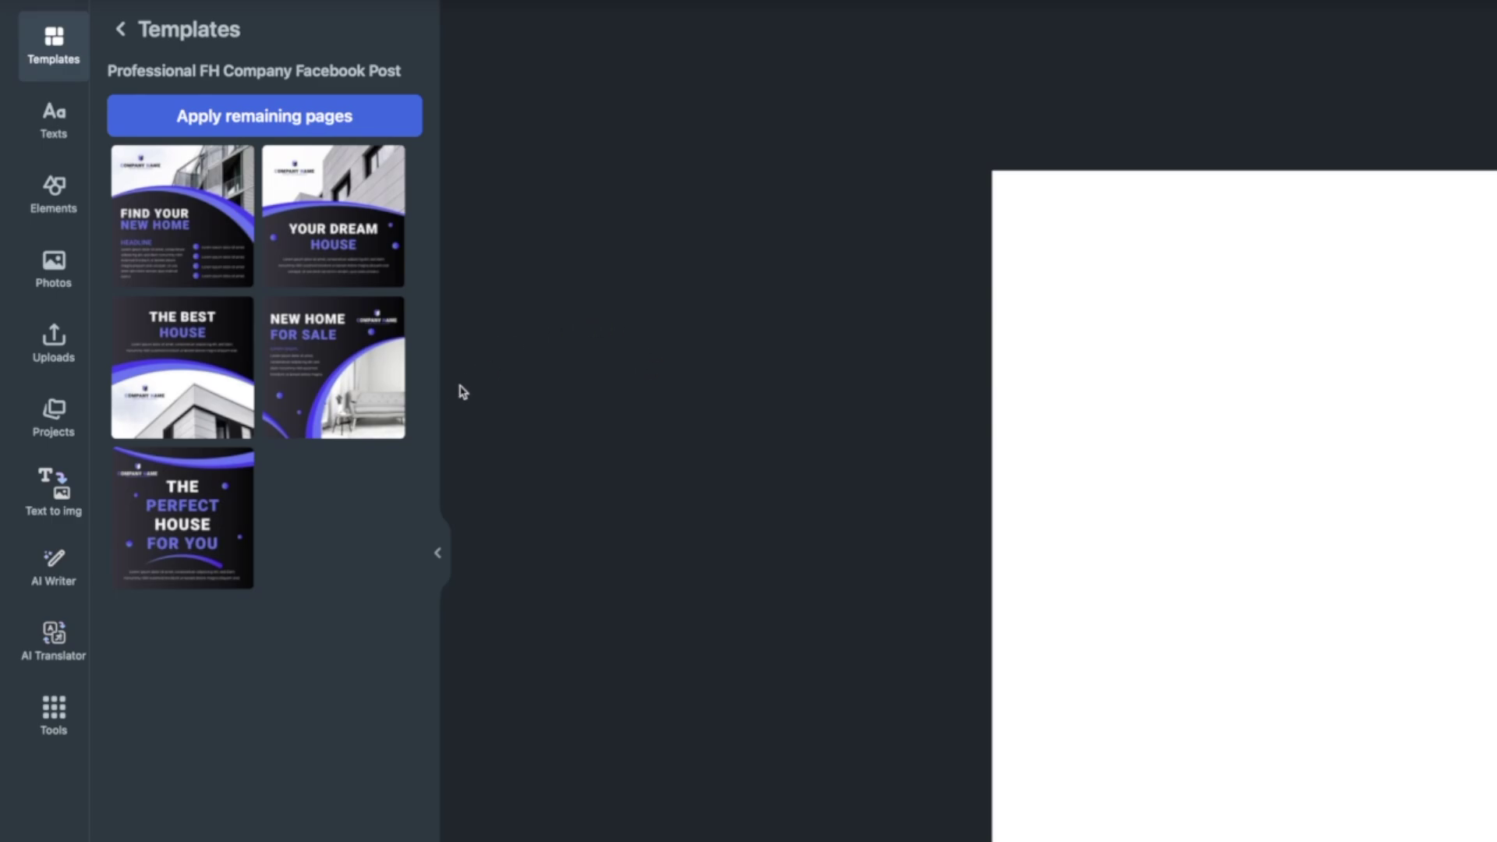
click(180, 208)
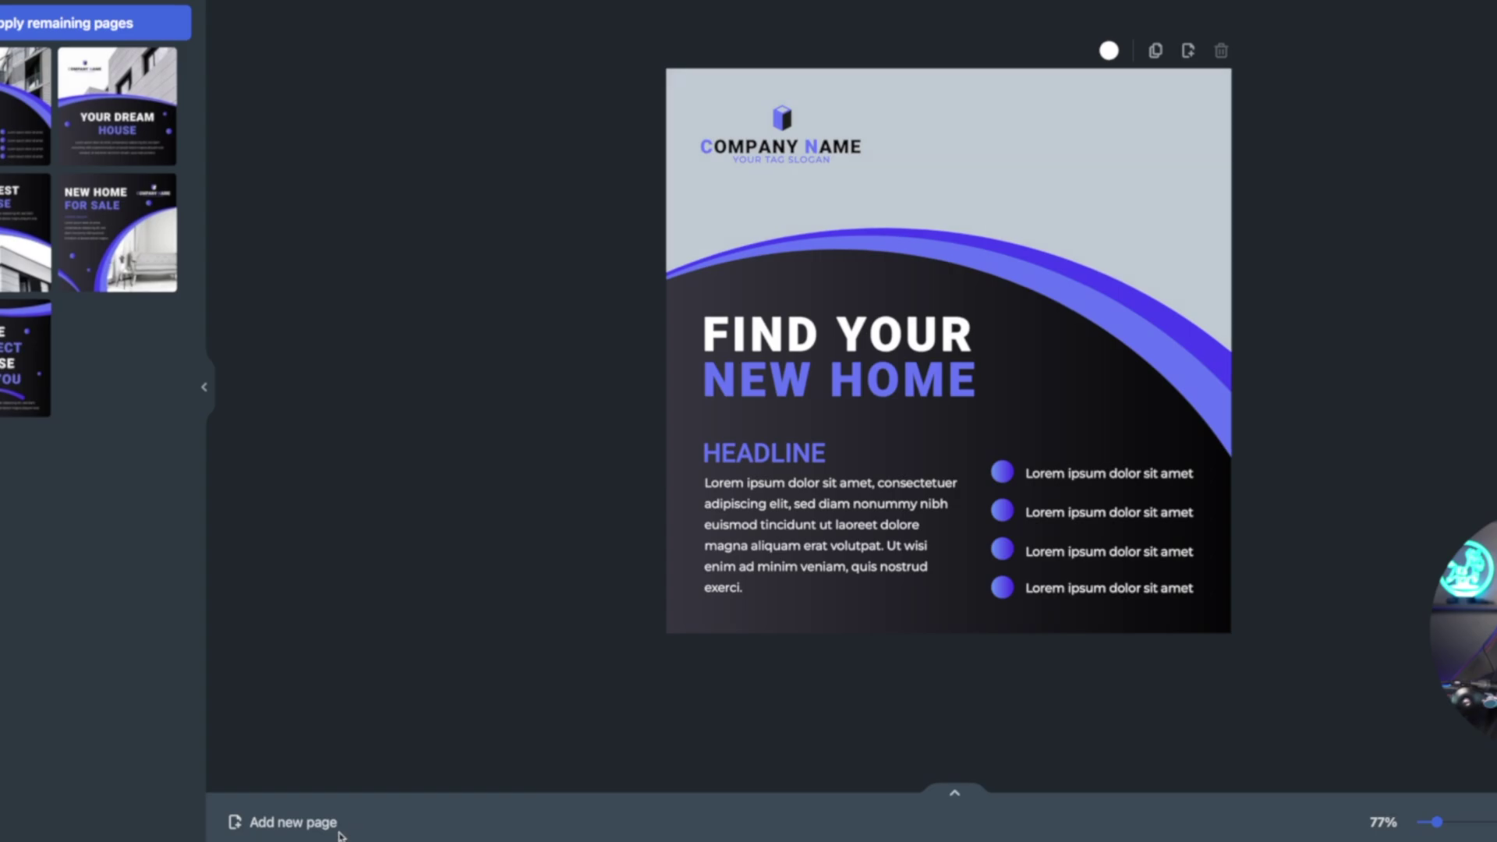
click(310, 825)
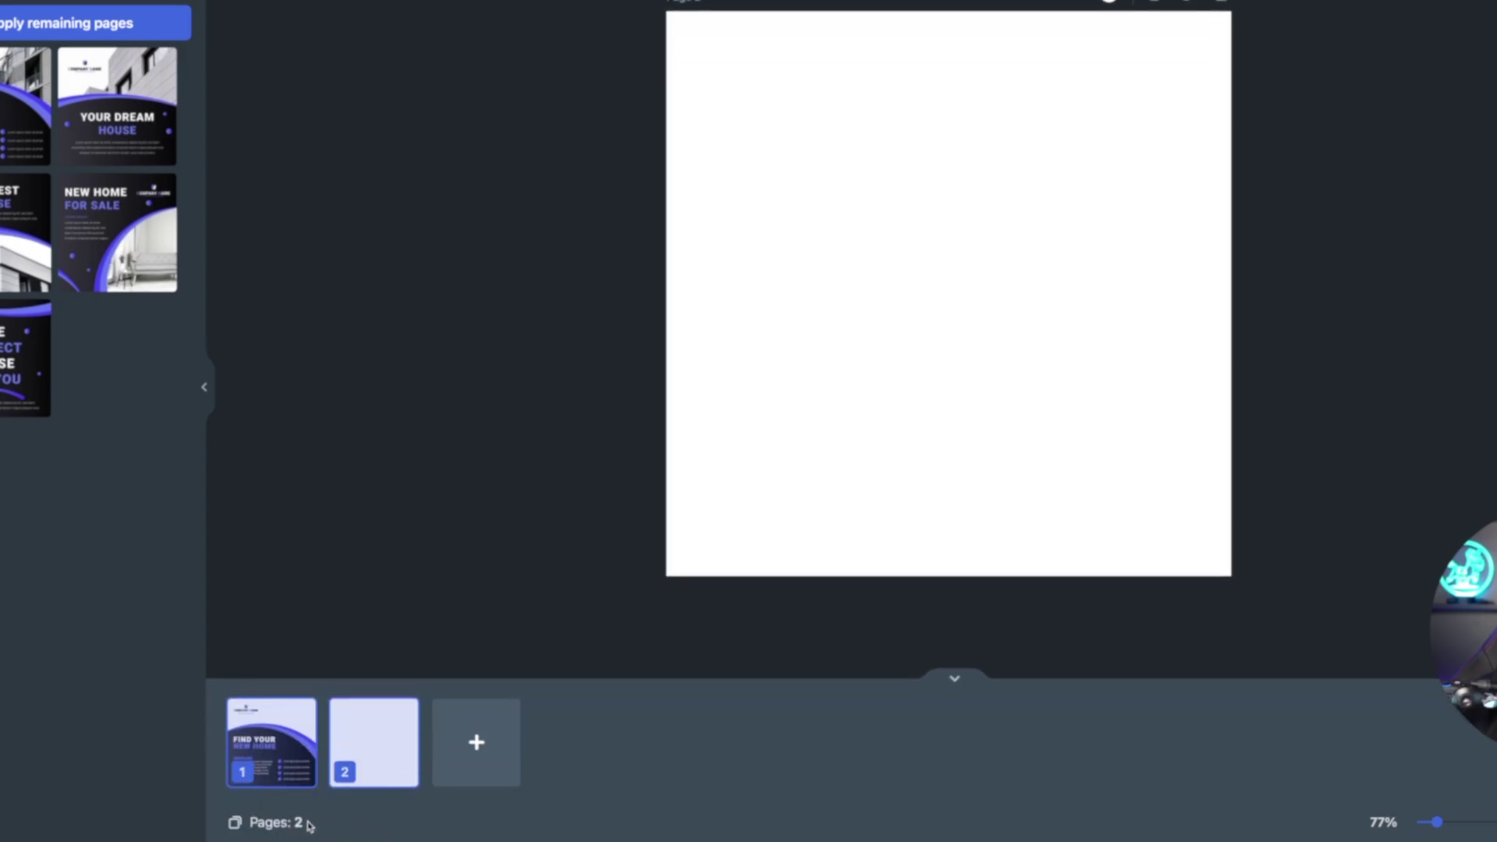
click(359, 753)
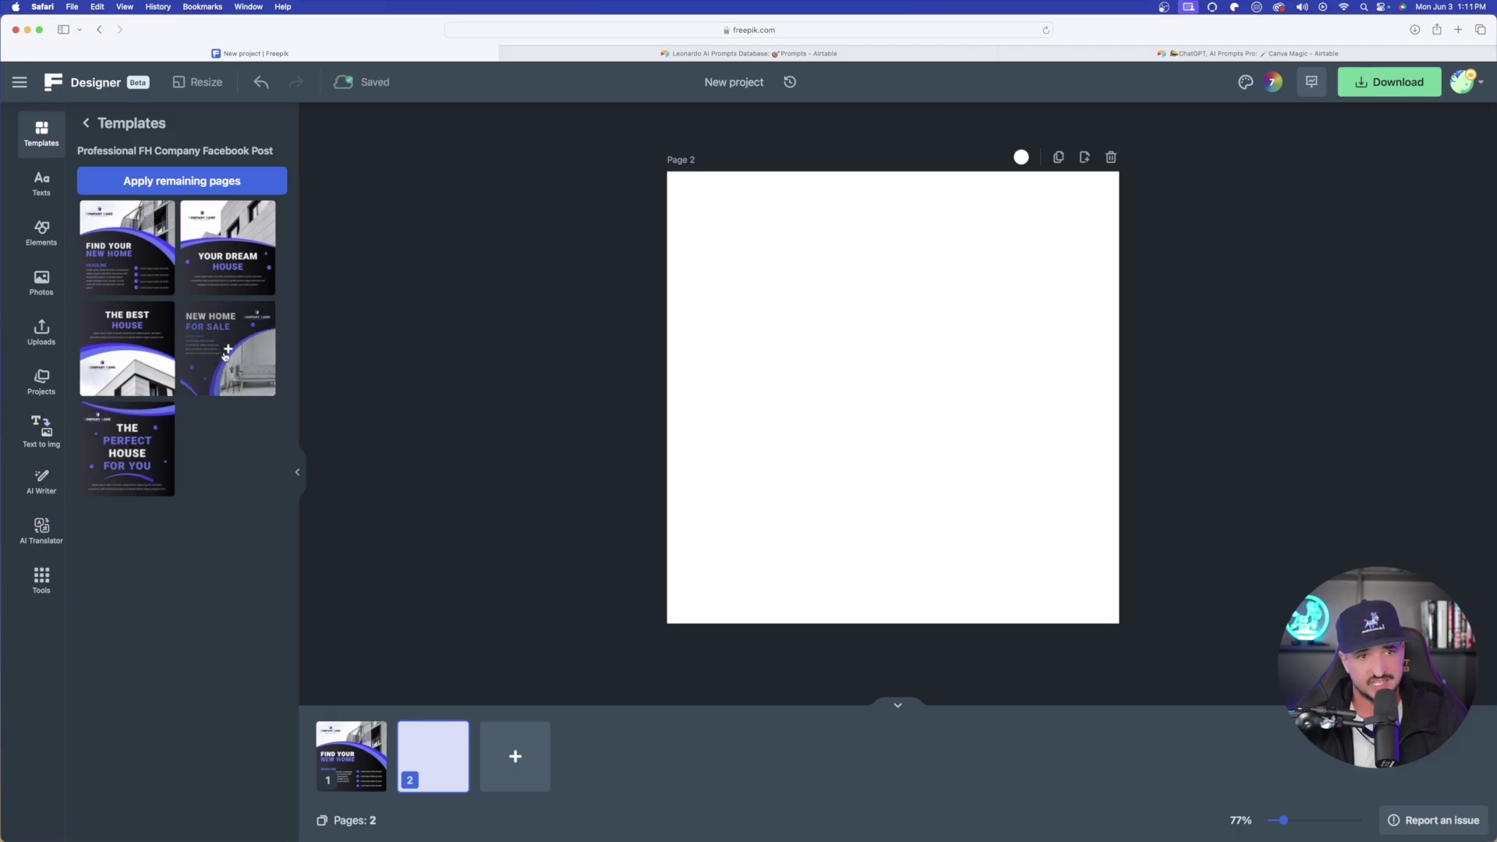
click(226, 353)
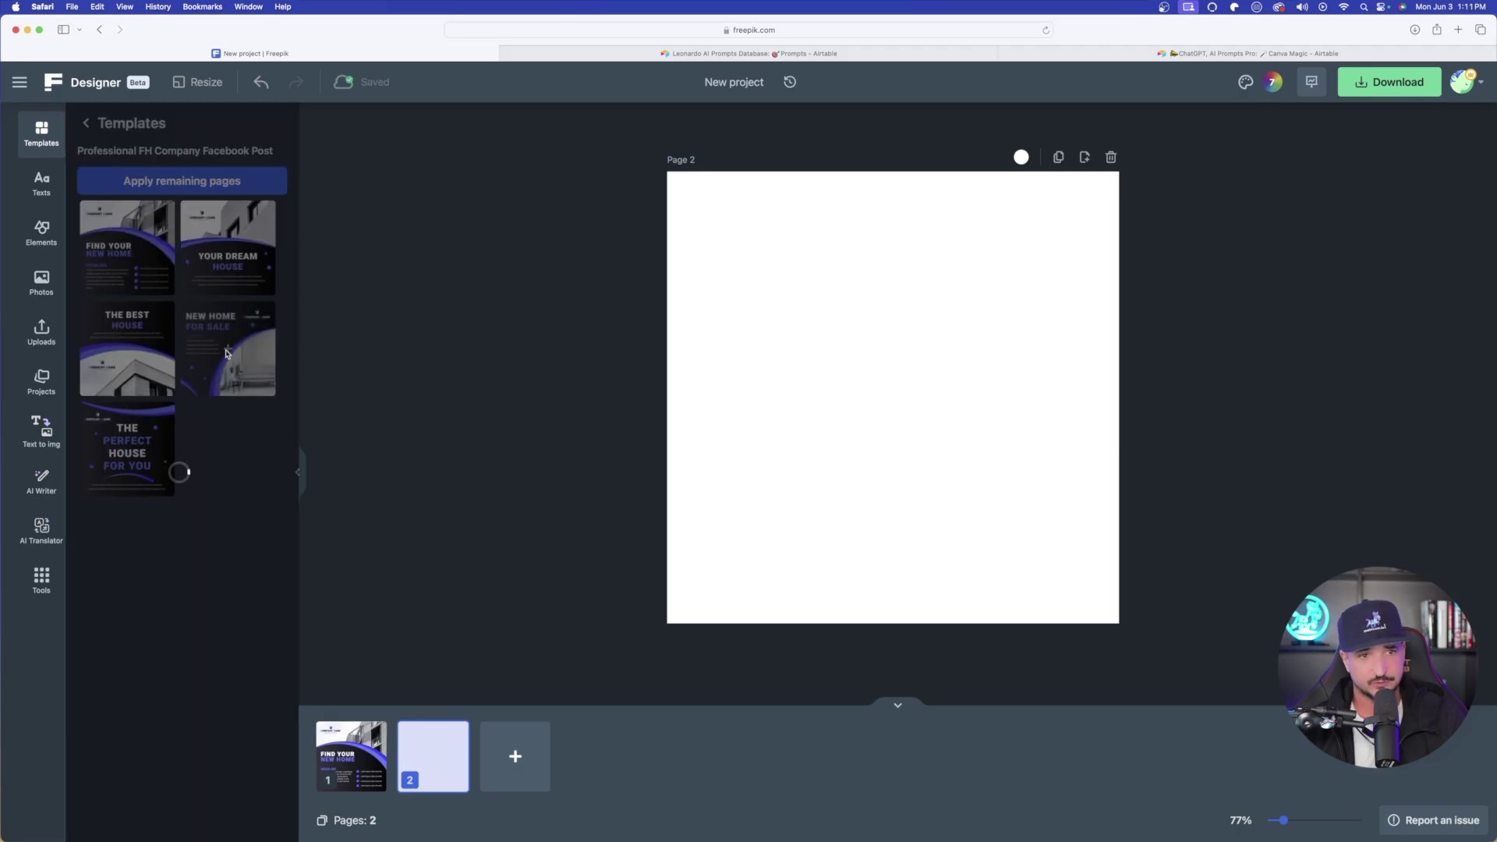
click(346, 744)
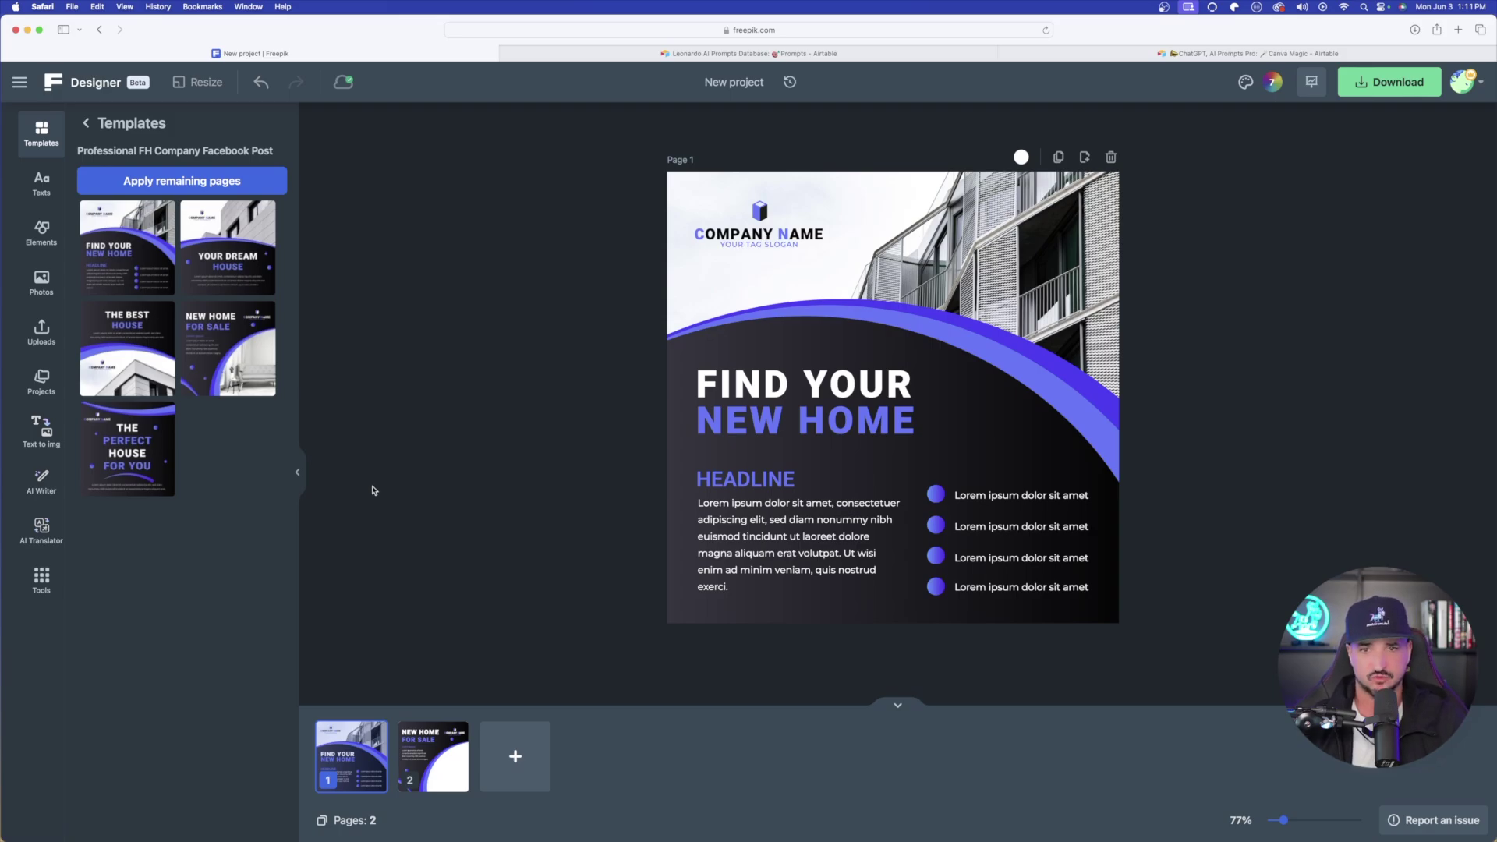
Replace page 1's building photo with a glowing orb image from a 'future' media search.
click(1015, 255)
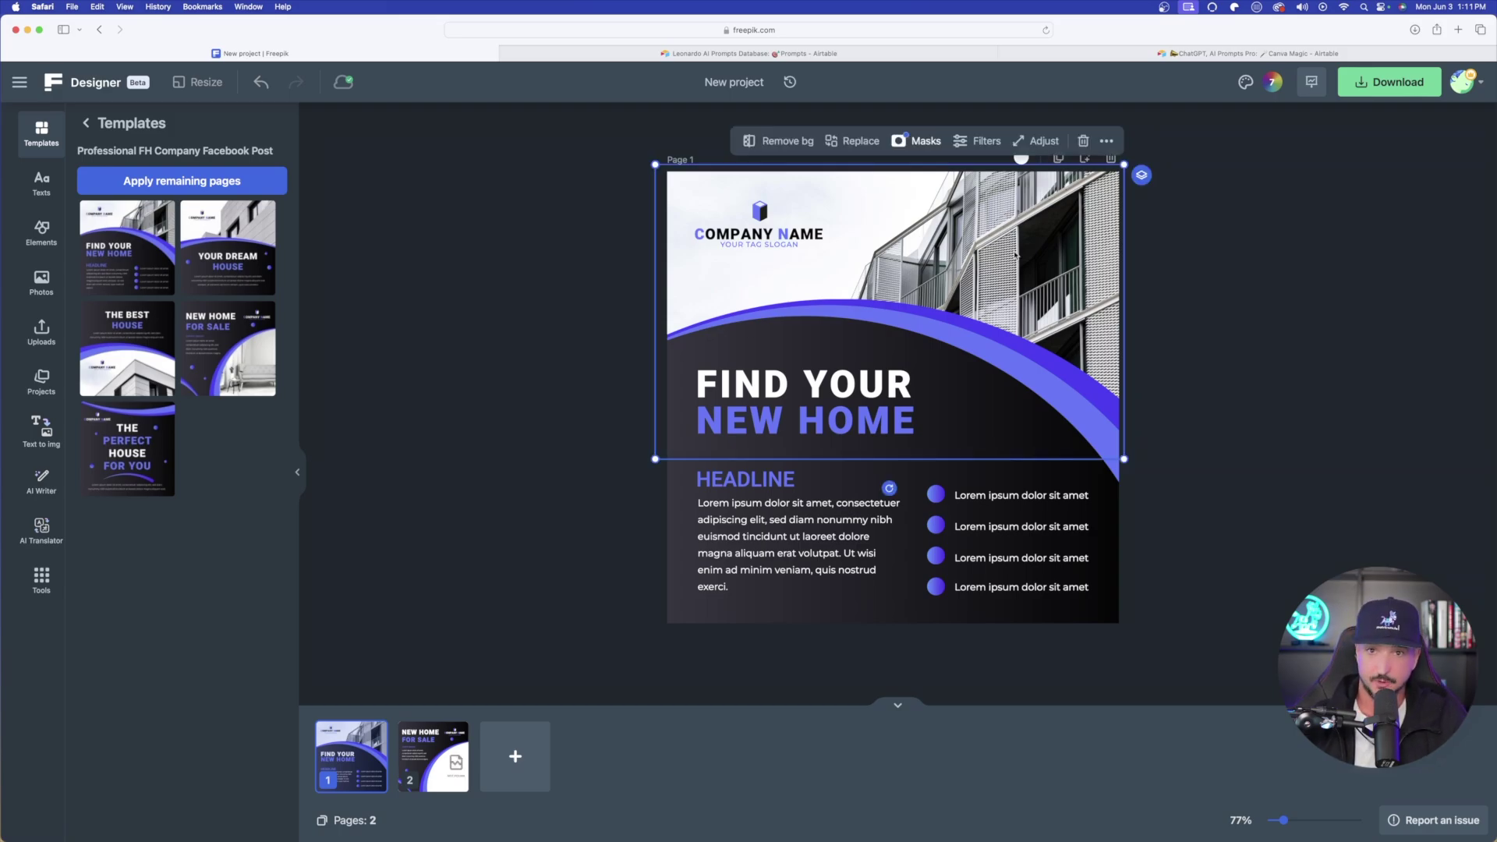
click(461, 402)
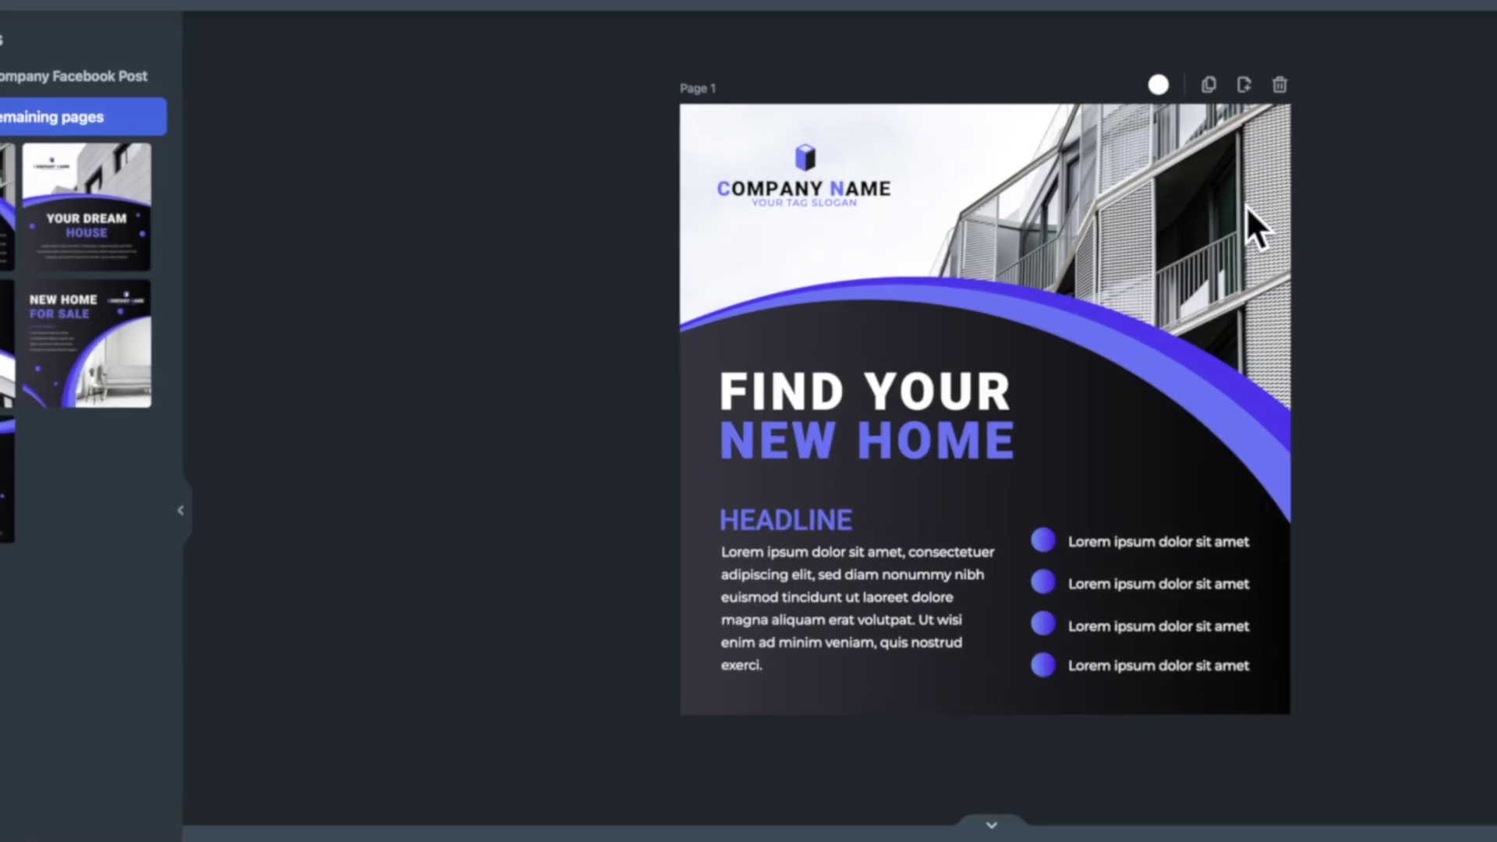
click(1086, 245)
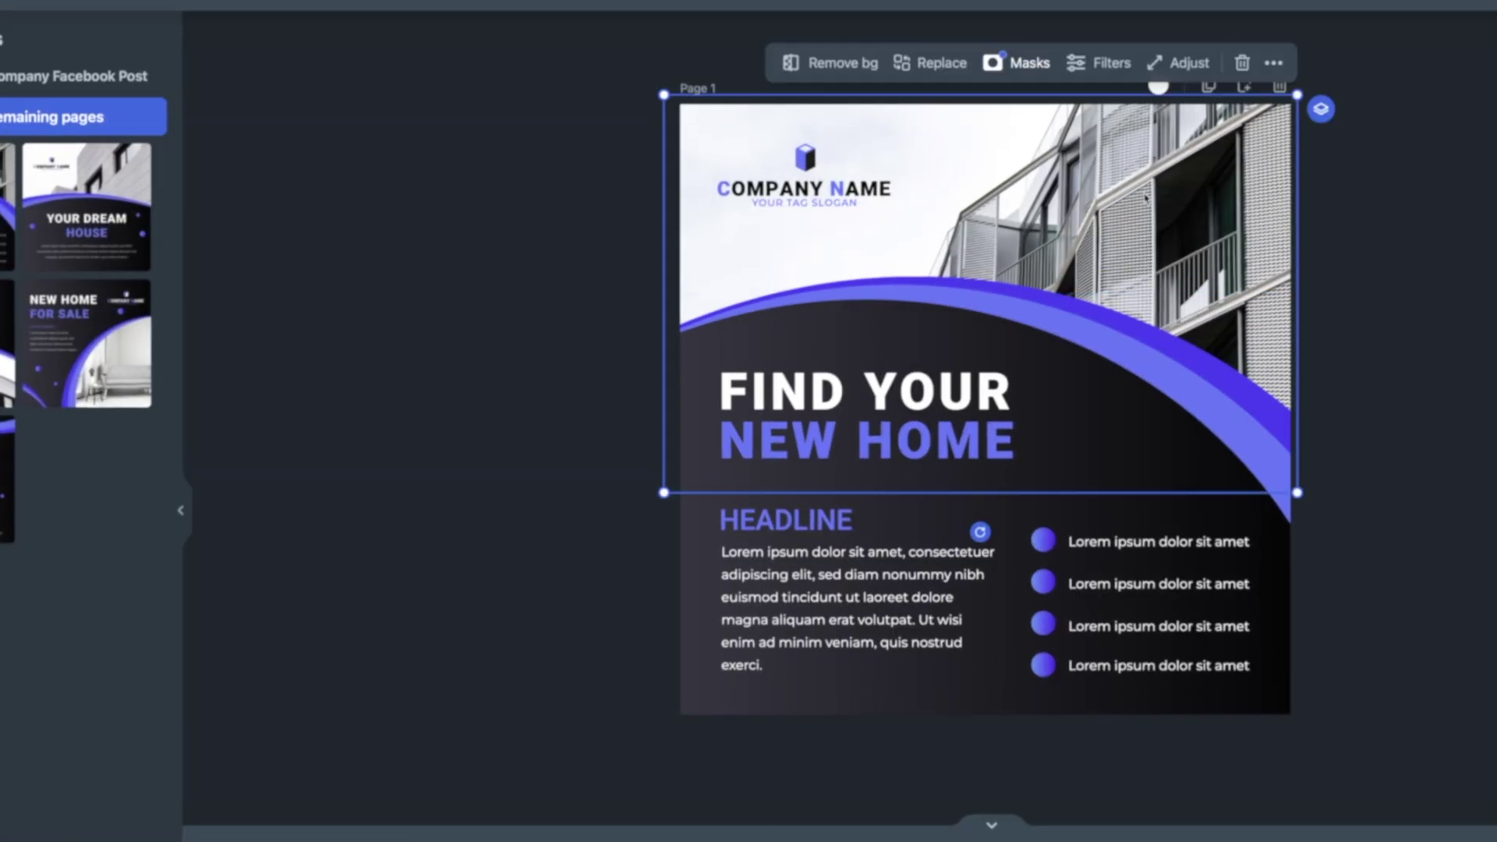
click(922, 64)
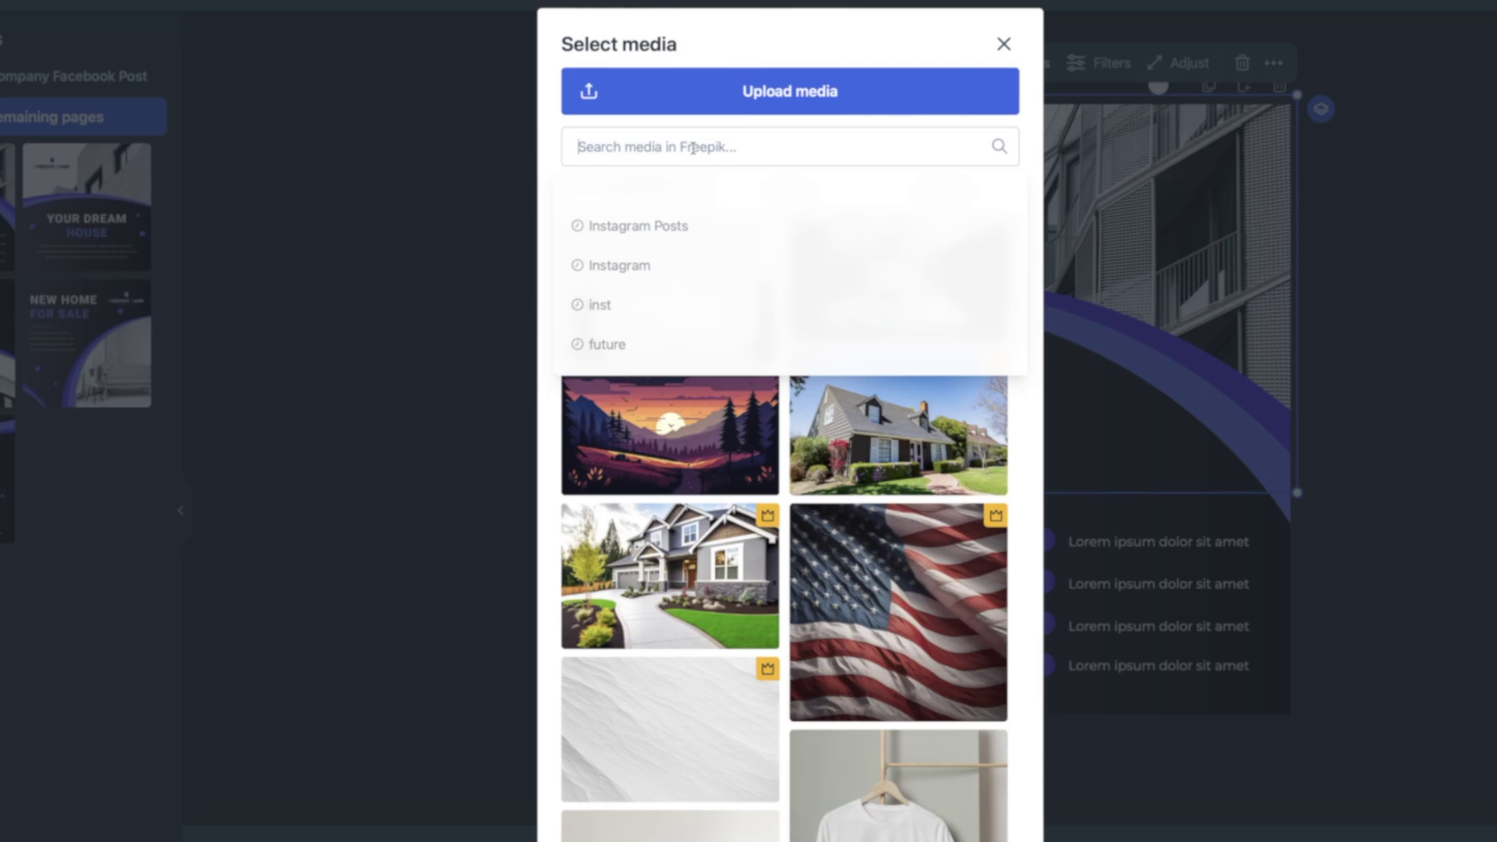
text(future)
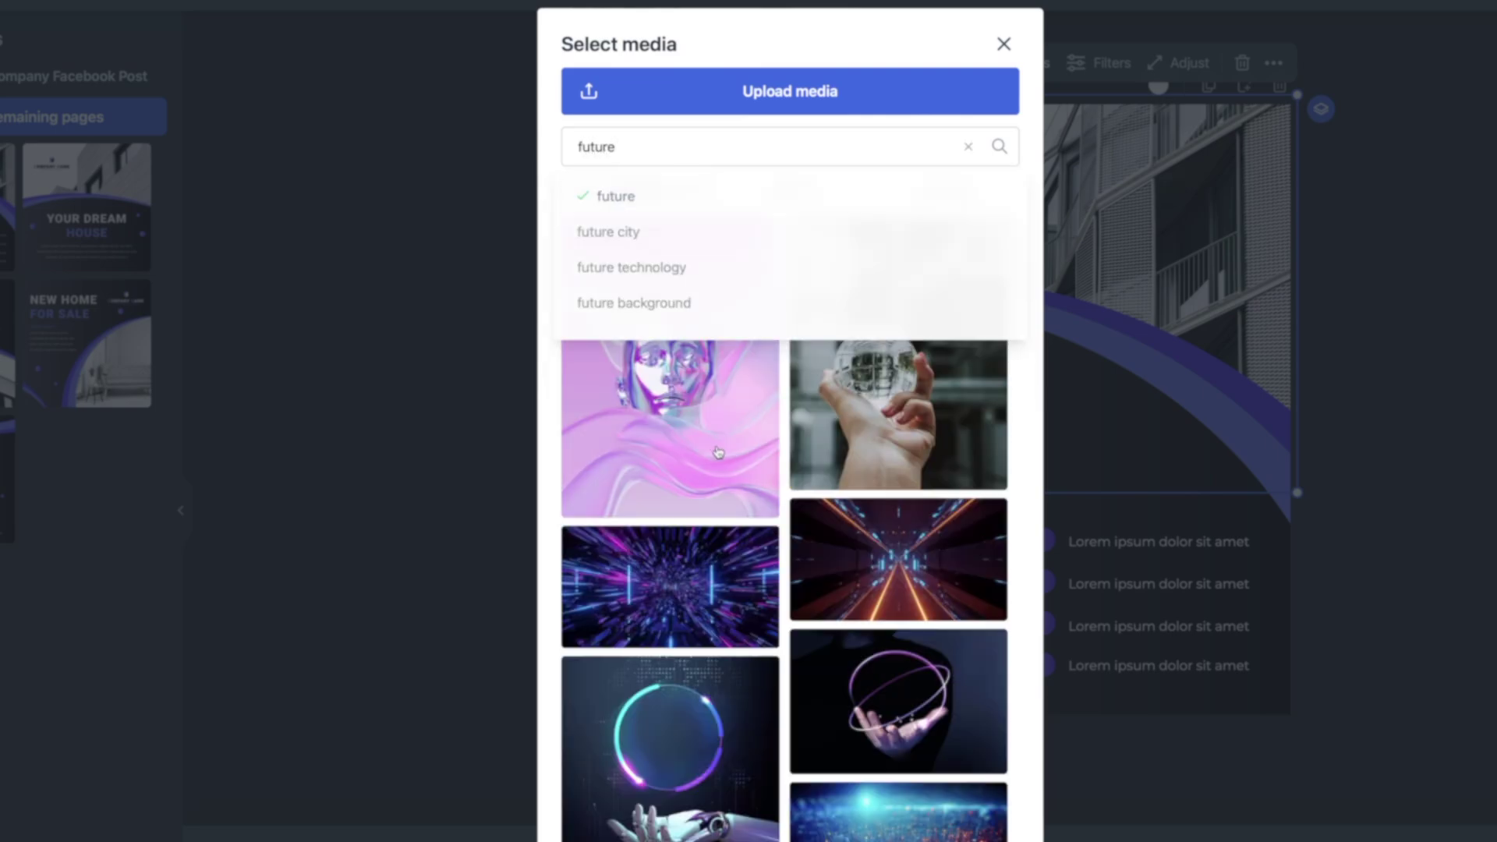
scroll(743, 693, down, 1)
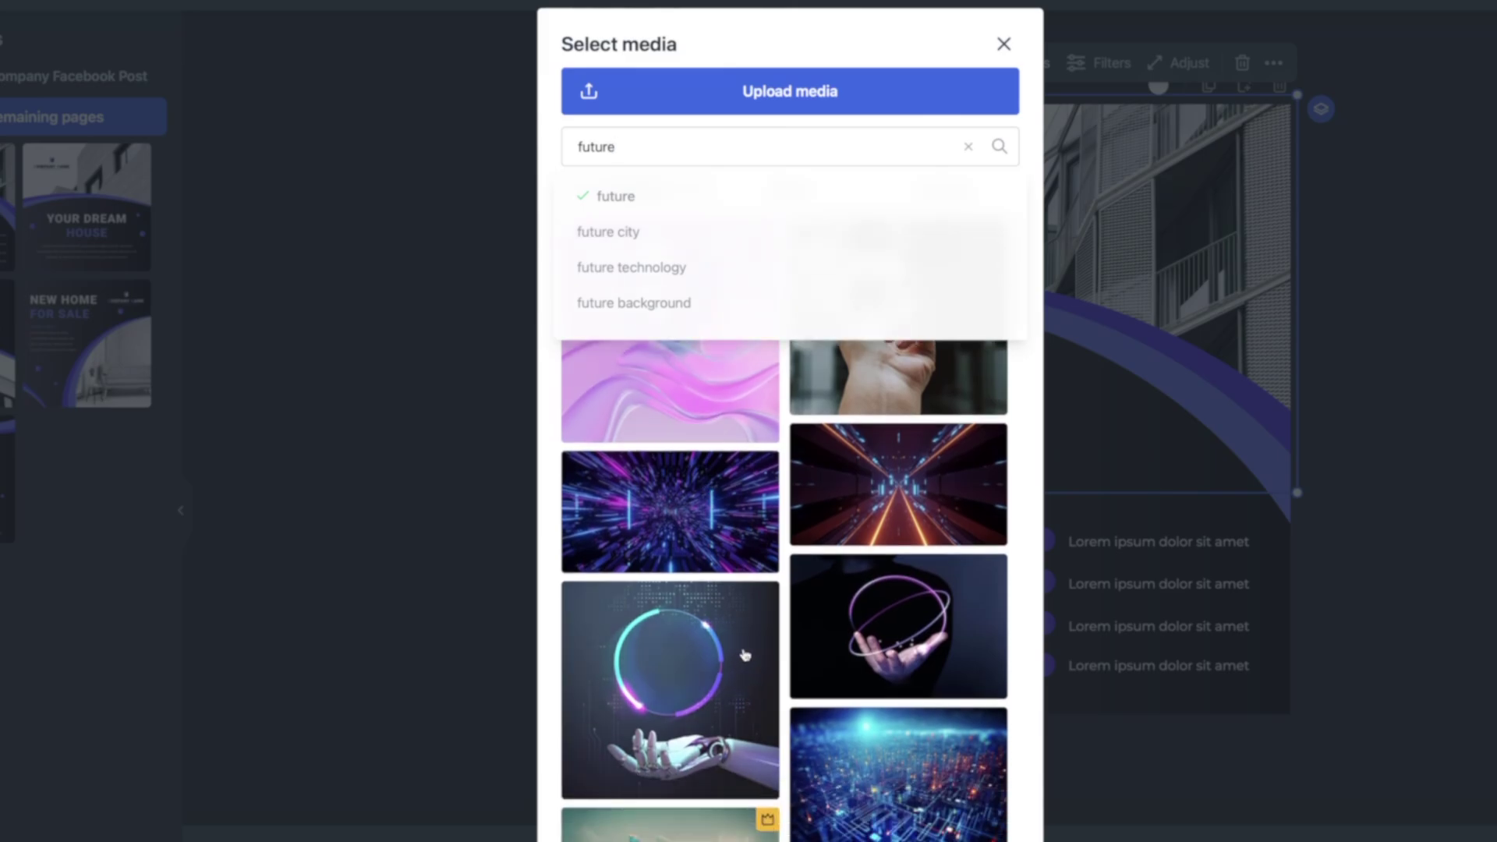
click(889, 613)
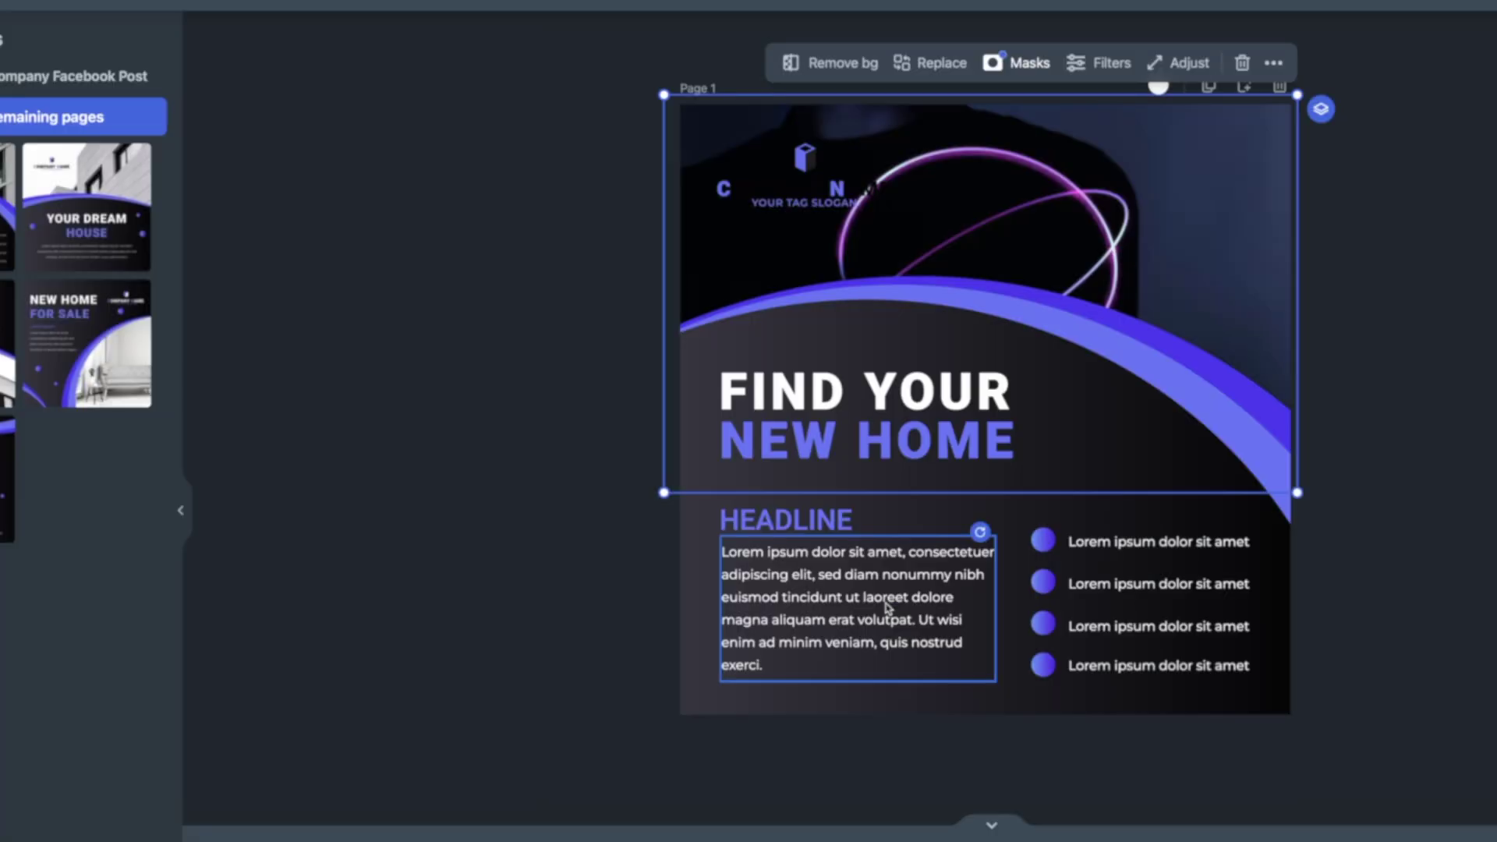
Reopen the replace picker on the orb image and rerun the 'future' search for a futuristic city image.
click(444, 318)
click(917, 246)
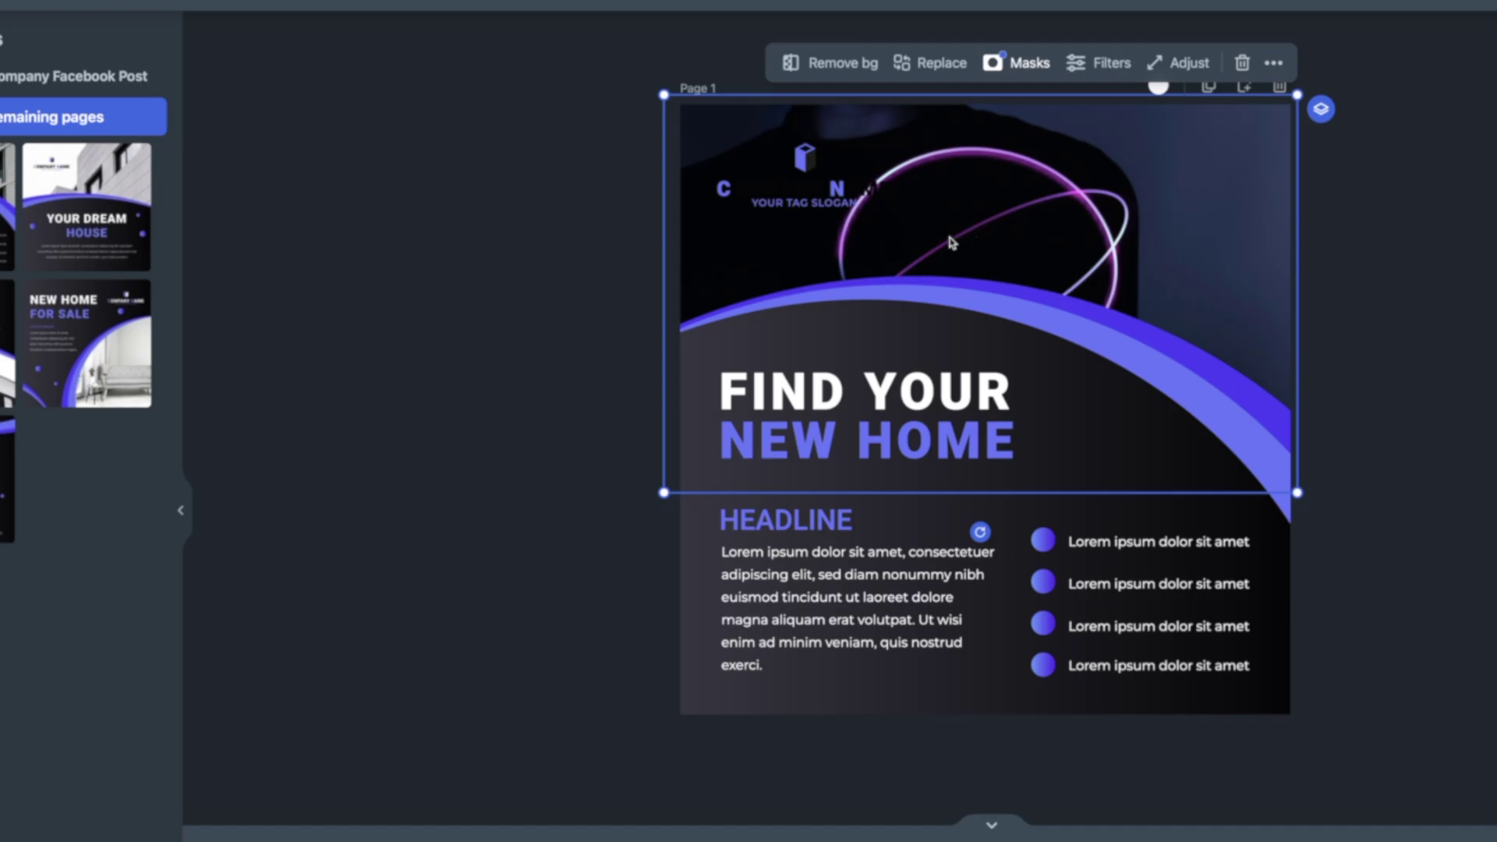
click(932, 62)
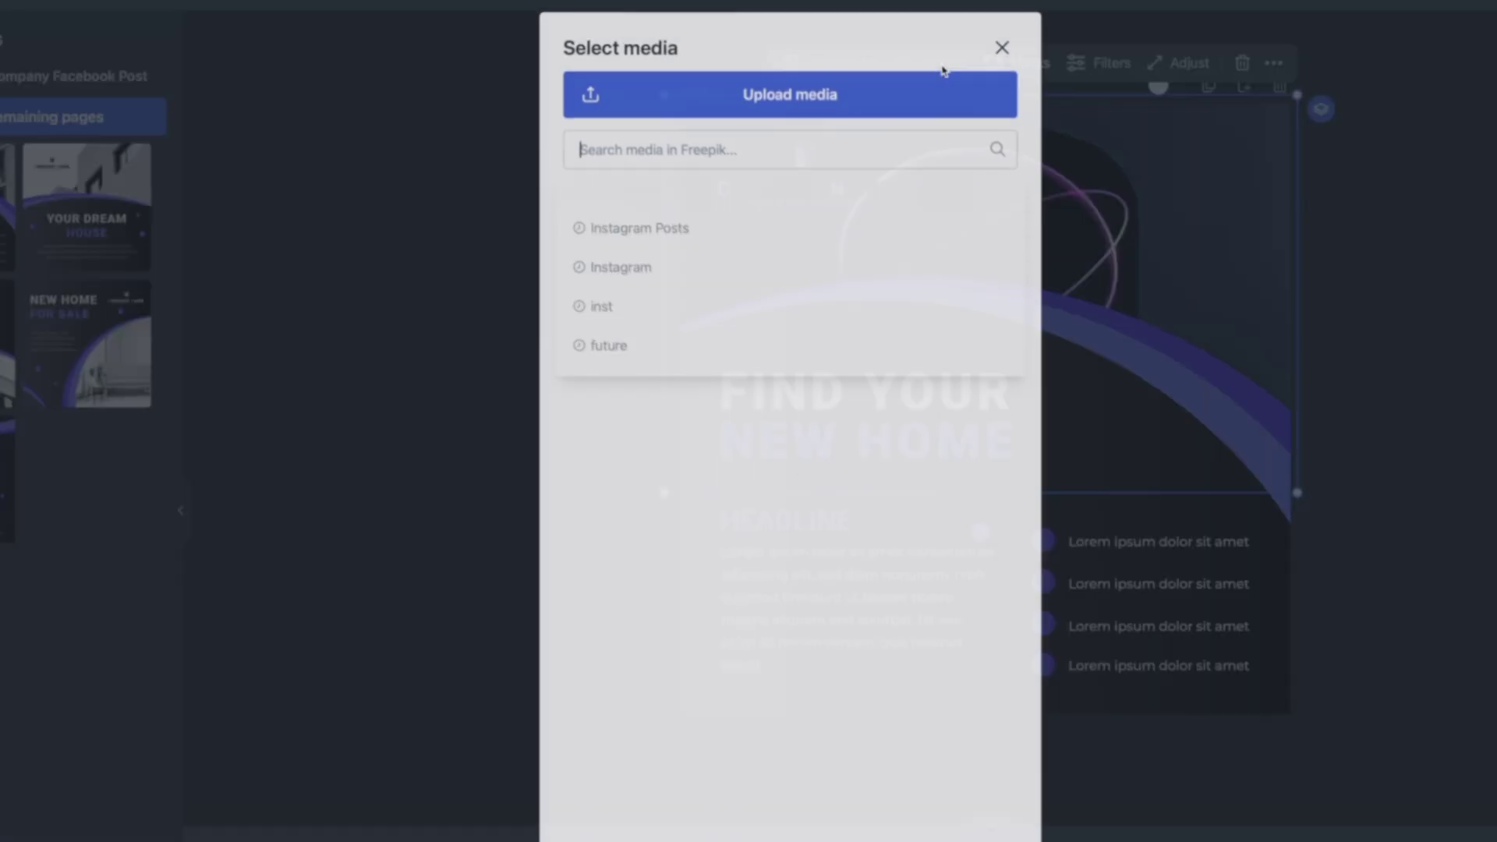
click(606, 344)
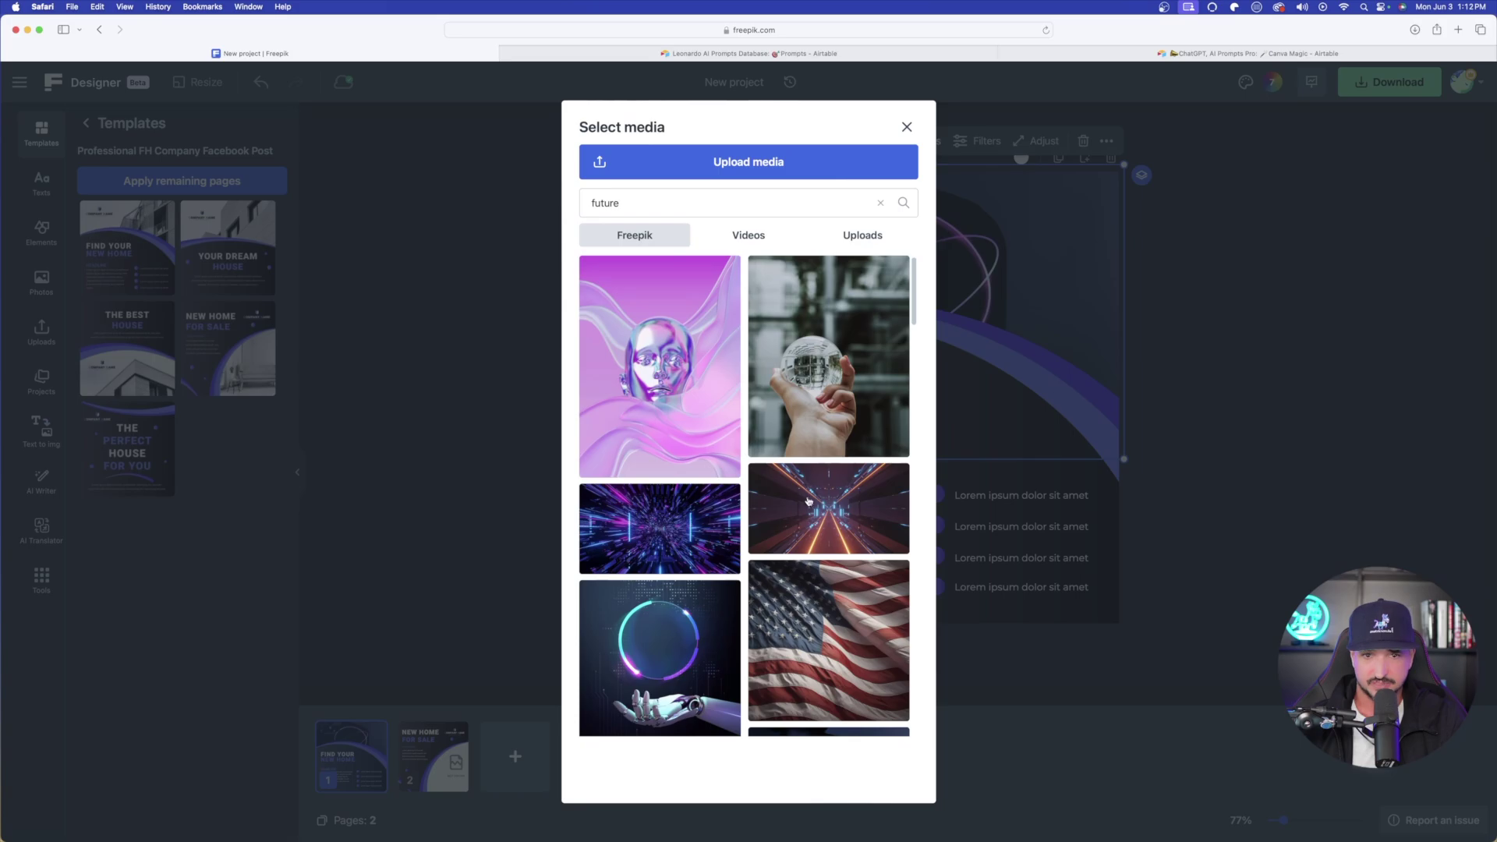
scroll(809, 502, down, 10)
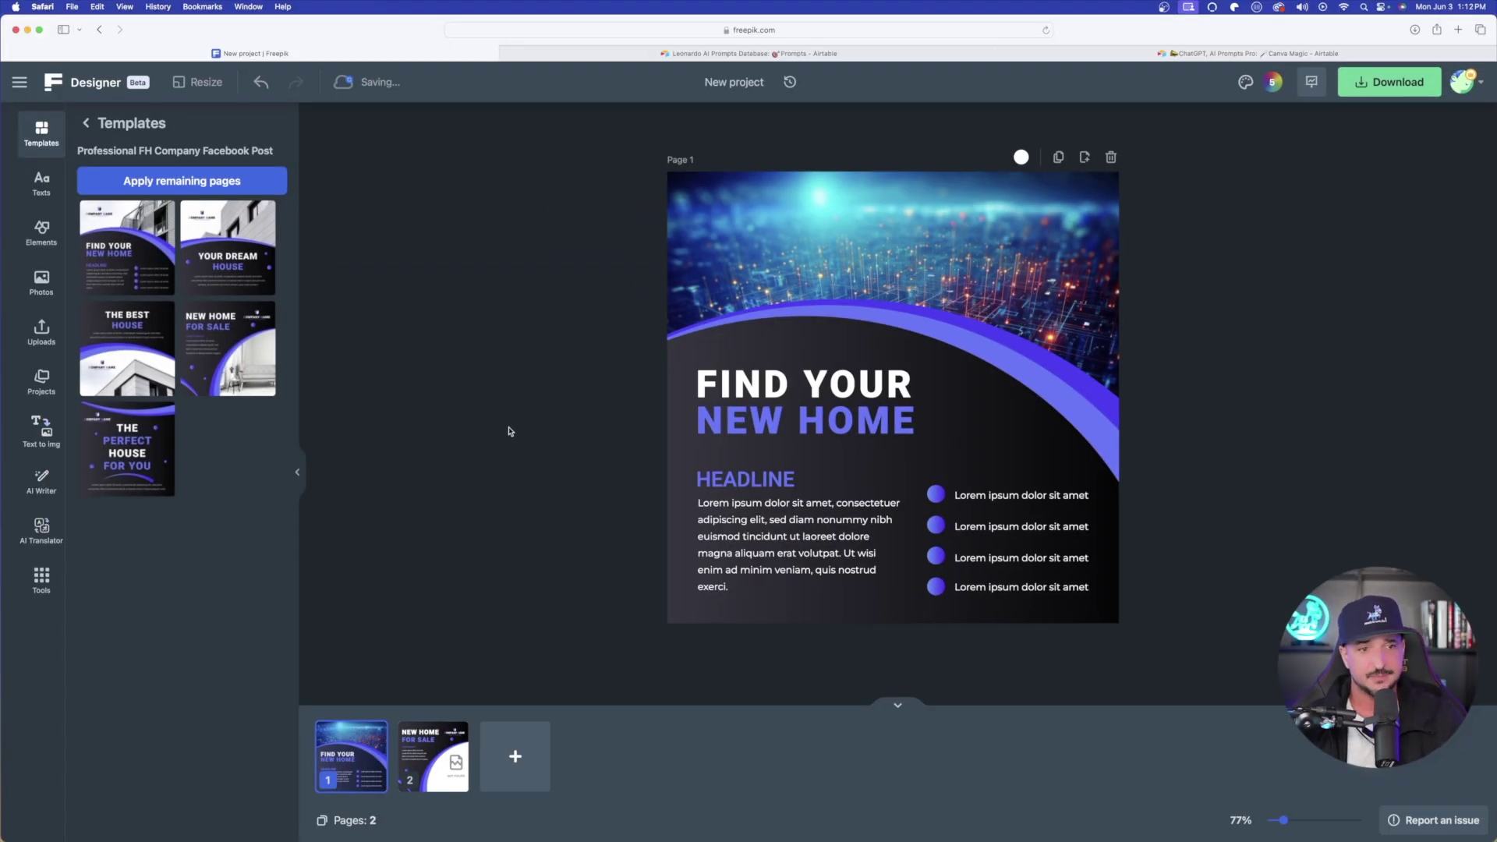
Add a third page and open the AI Text to image generator.
click(513, 758)
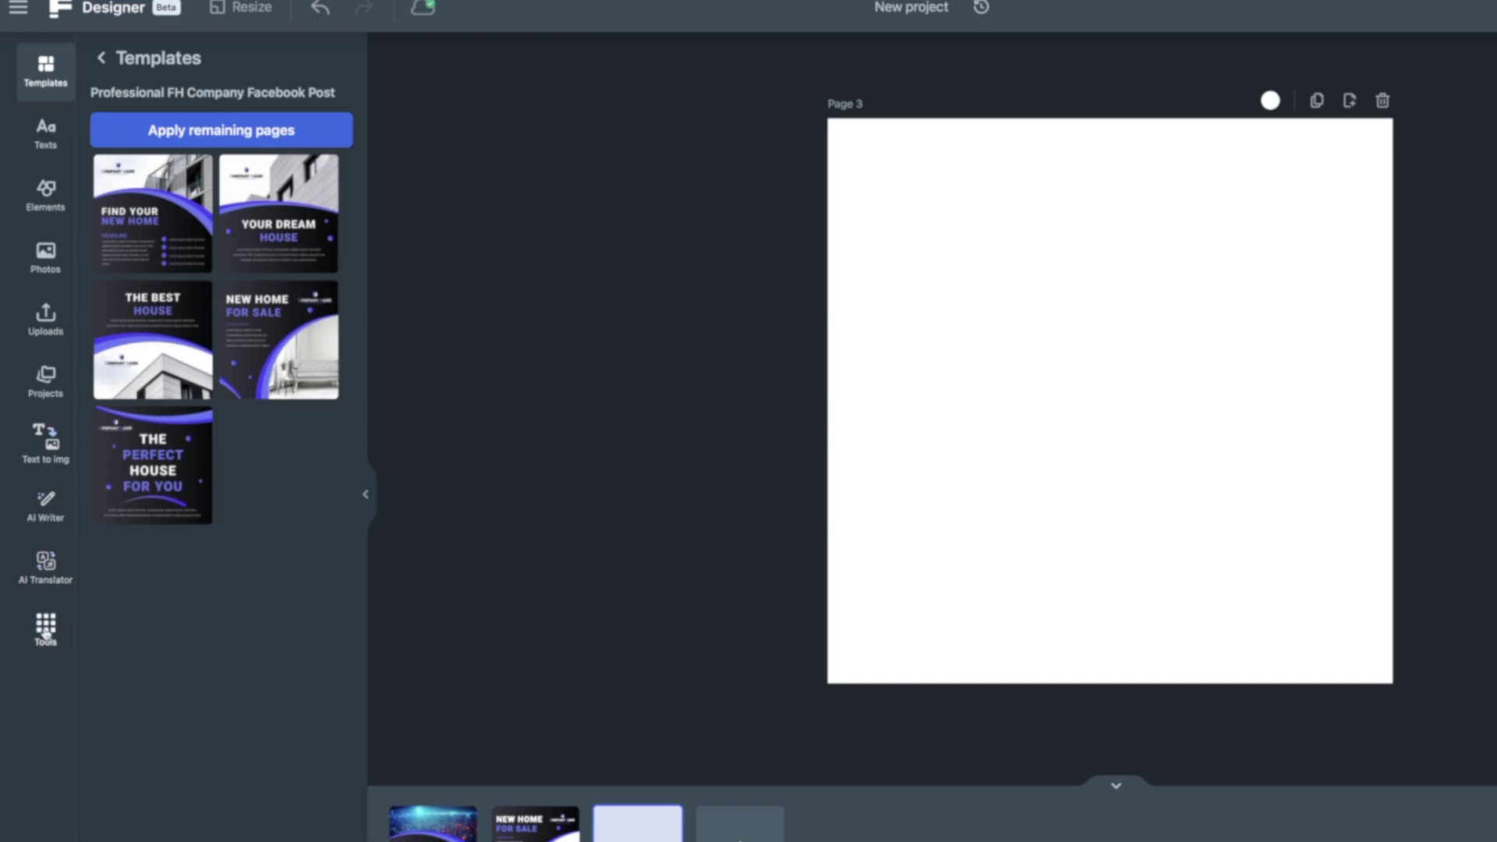
click(42, 626)
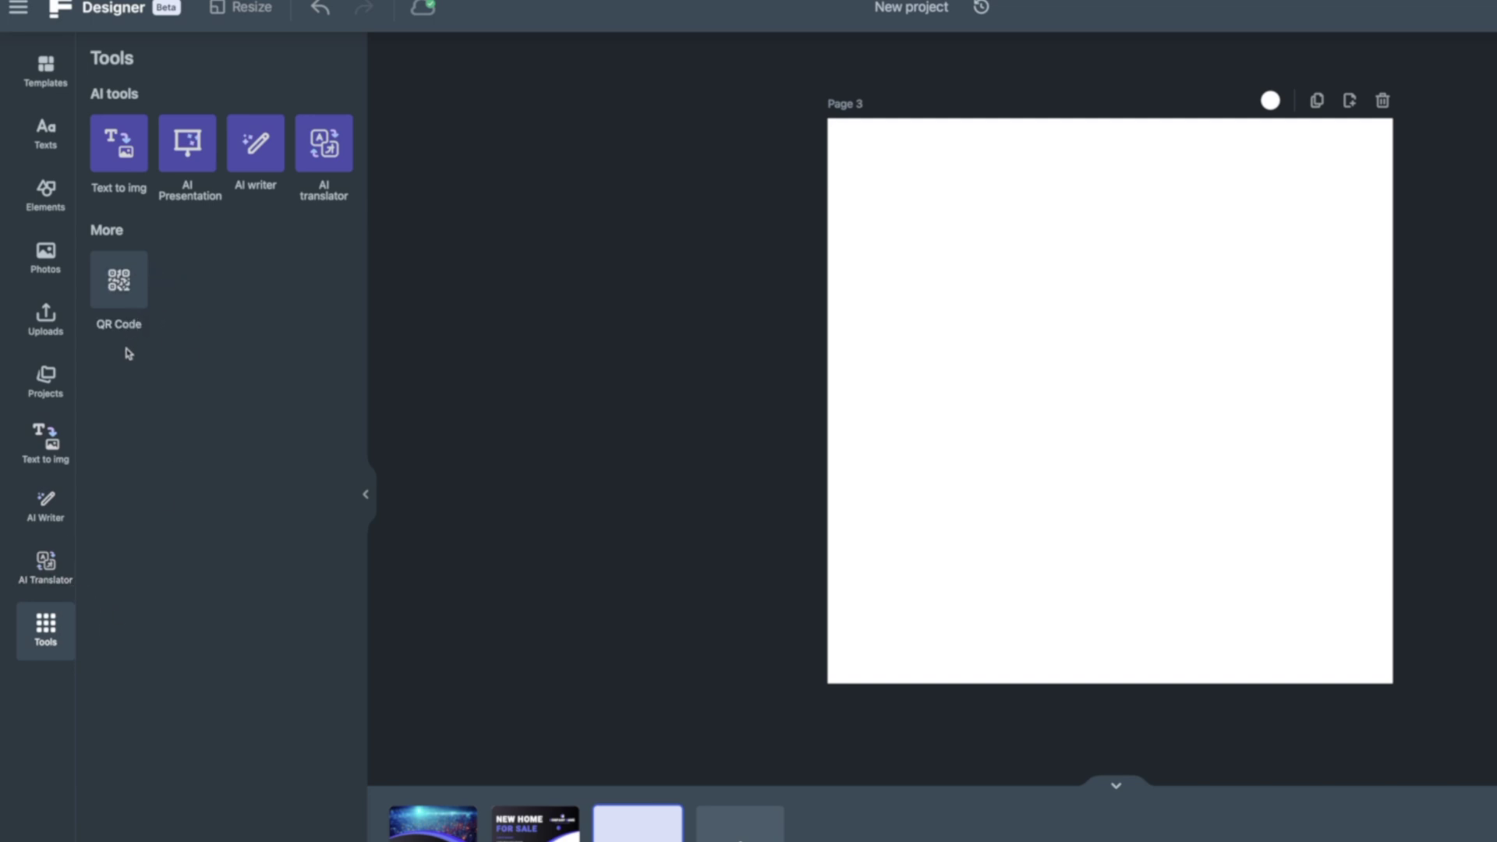
click(110, 144)
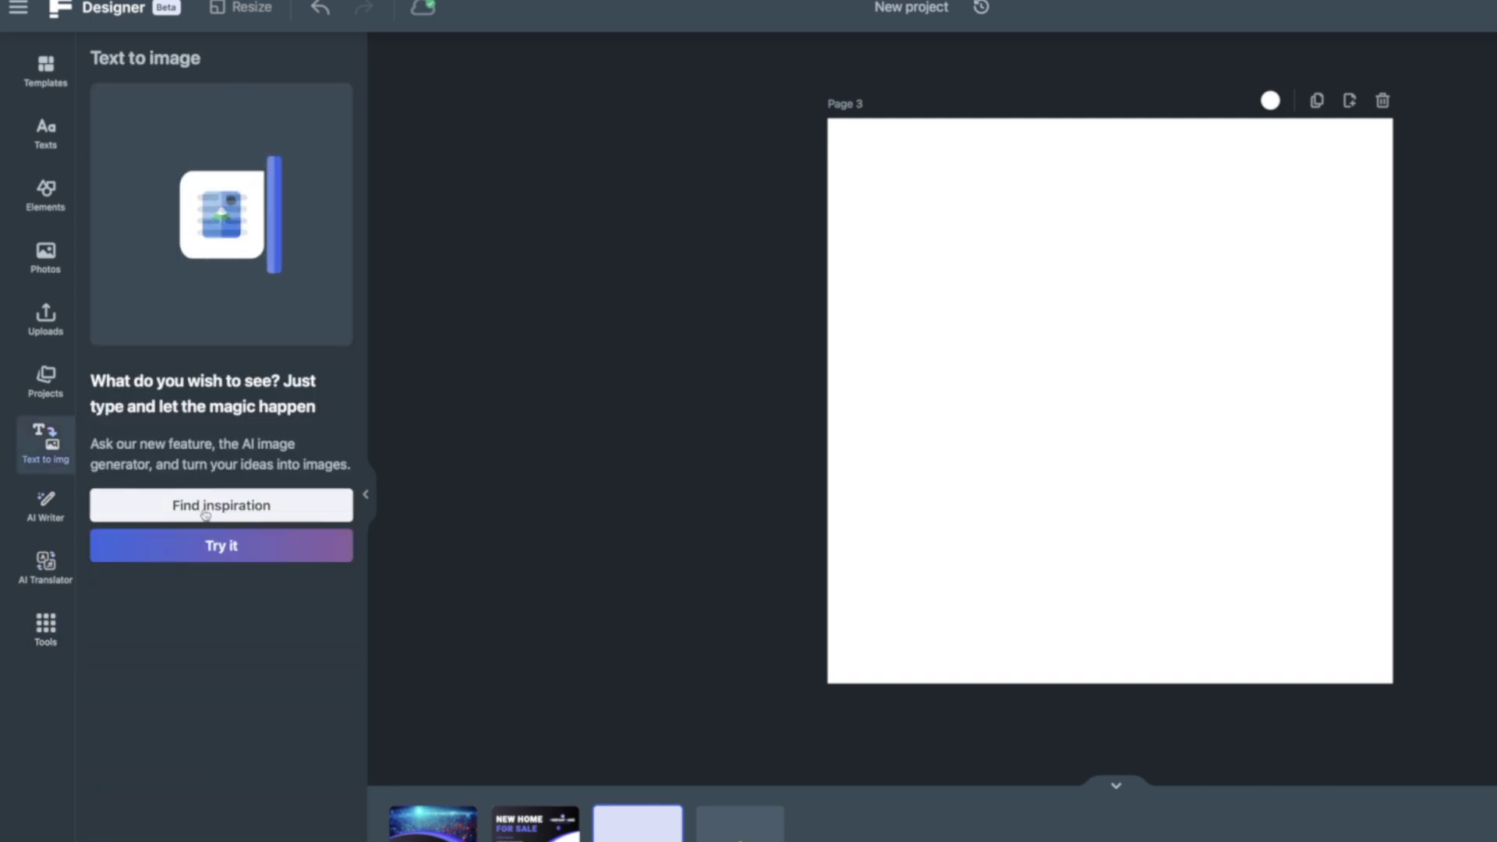
click(248, 552)
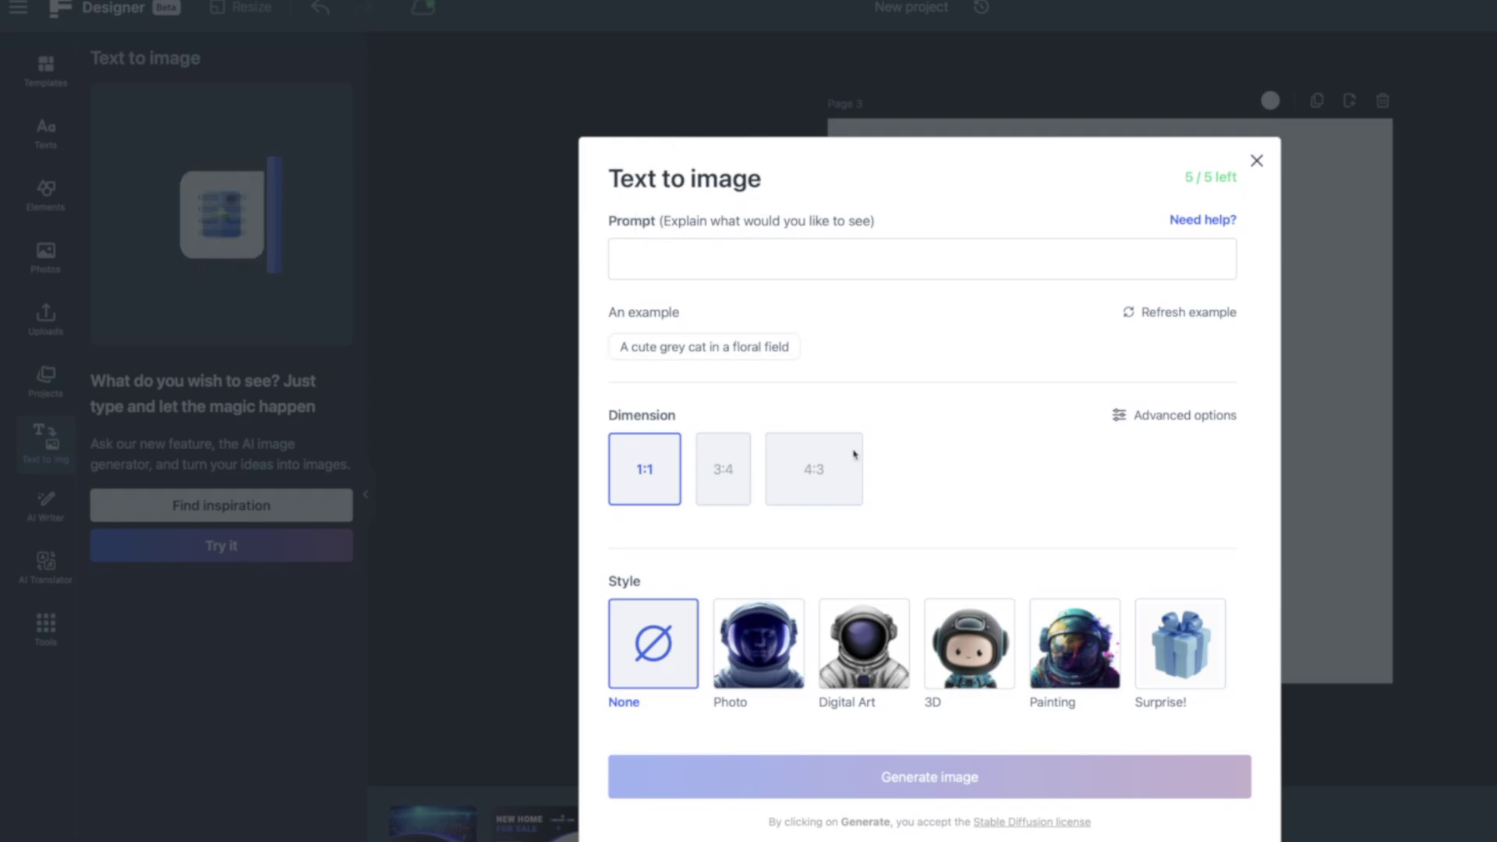
Look over the Text to image dialog, then return to the Airtable wolf closeup record.
scroll(1009, 337, down, 1)
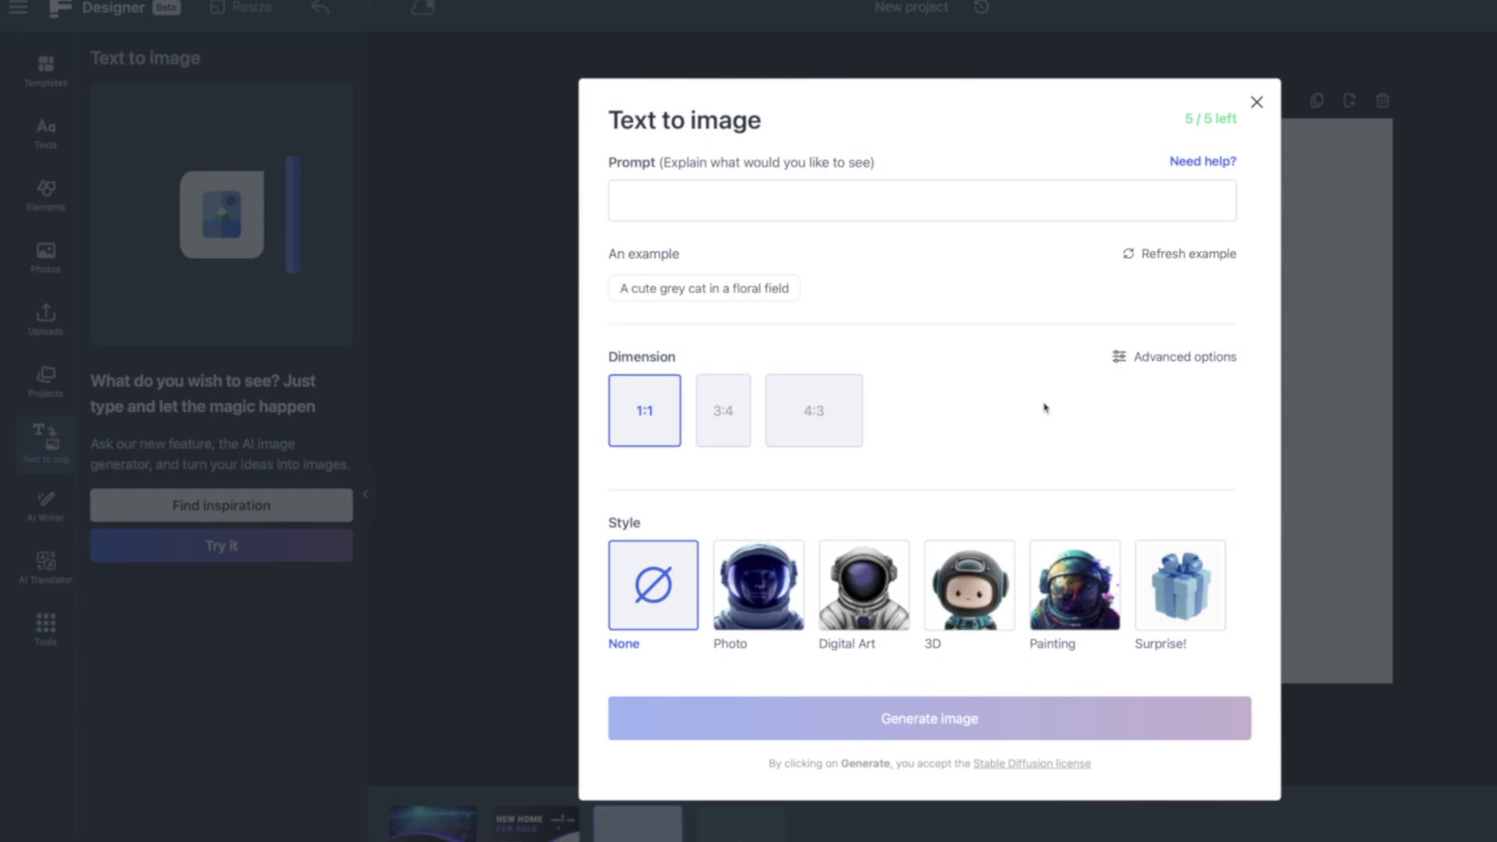
scroll(979, 553, up, 1)
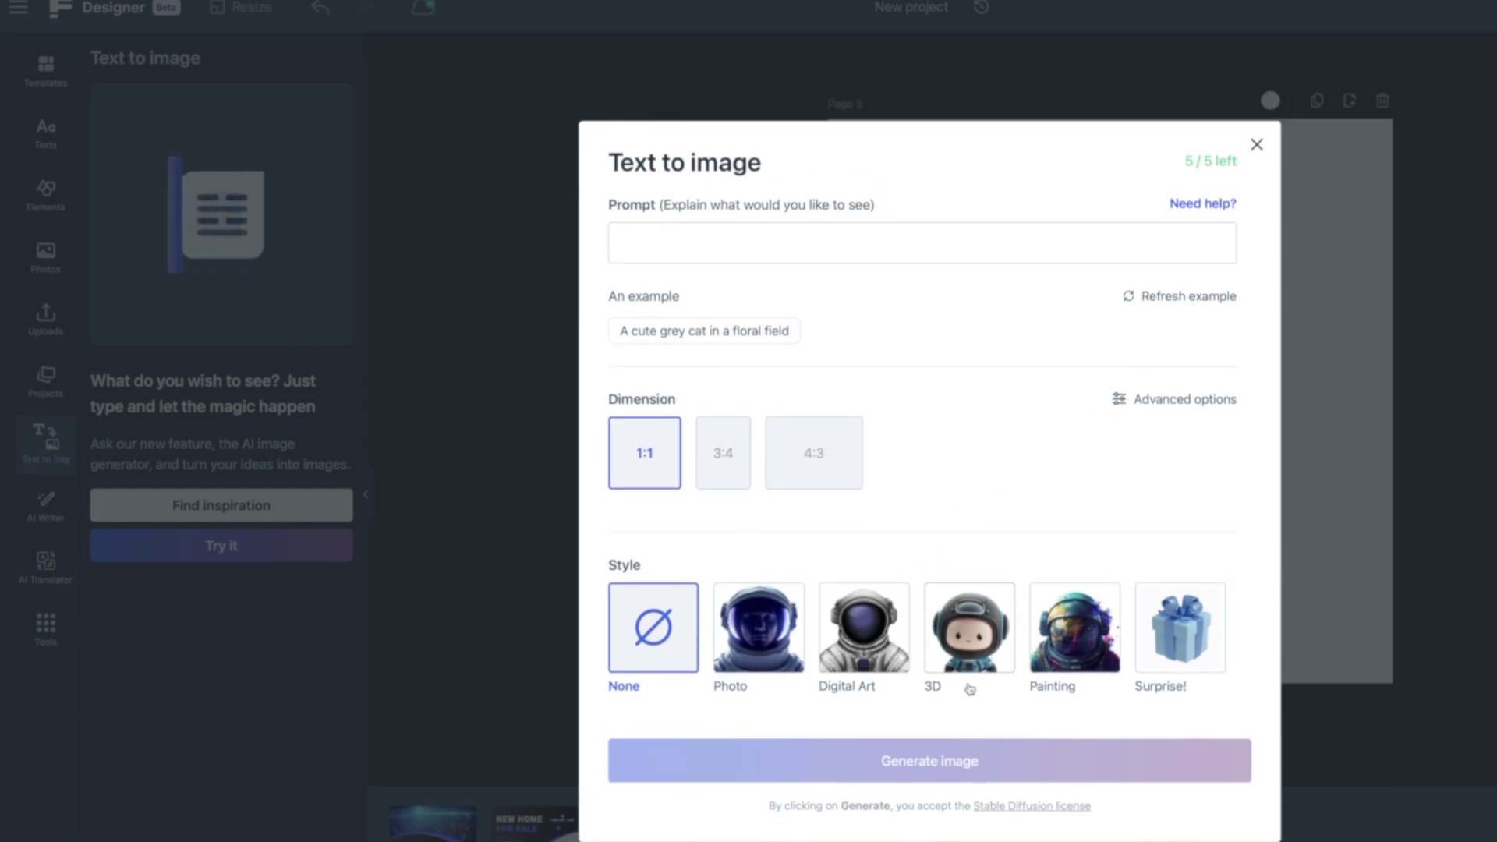
scroll(930, 476, up, 1)
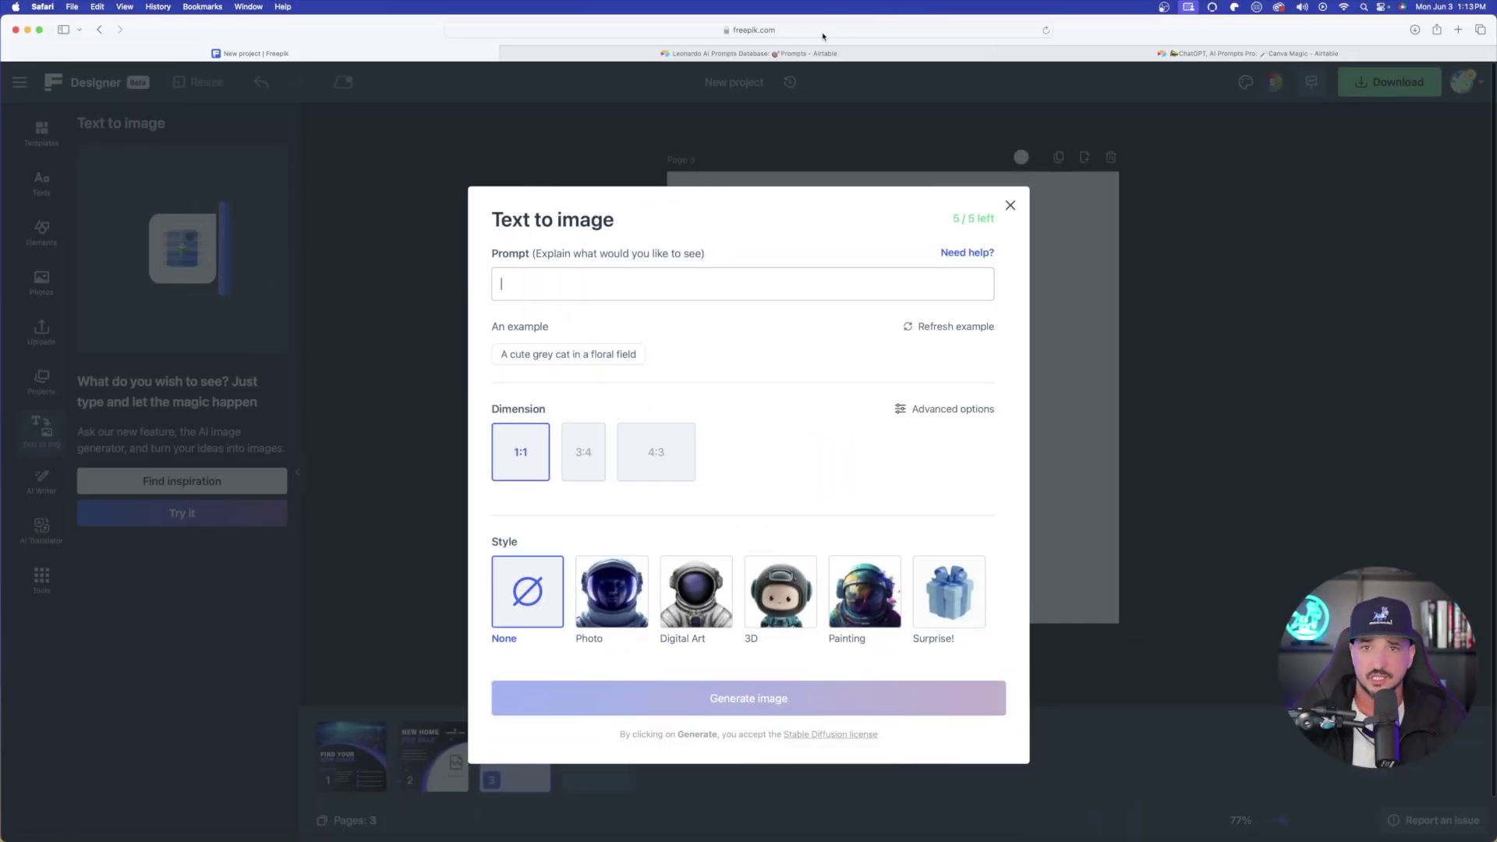
click(780, 53)
Copy the wolf-closeup Full Prompt text from the Airtable Leonardo prompts record.
scroll(615, 463, down, 1)
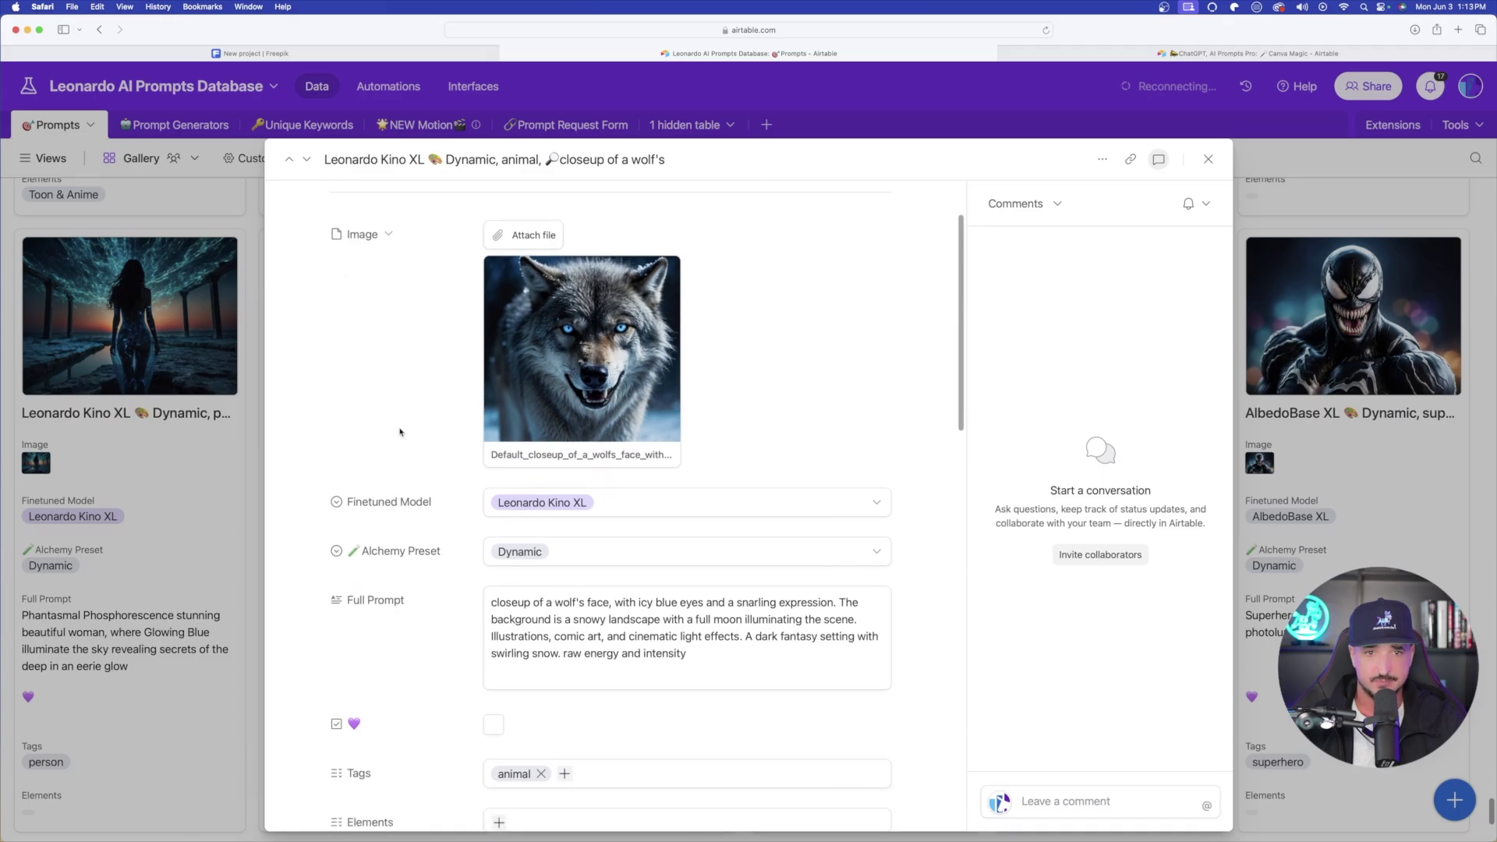
triple_click(570, 634)
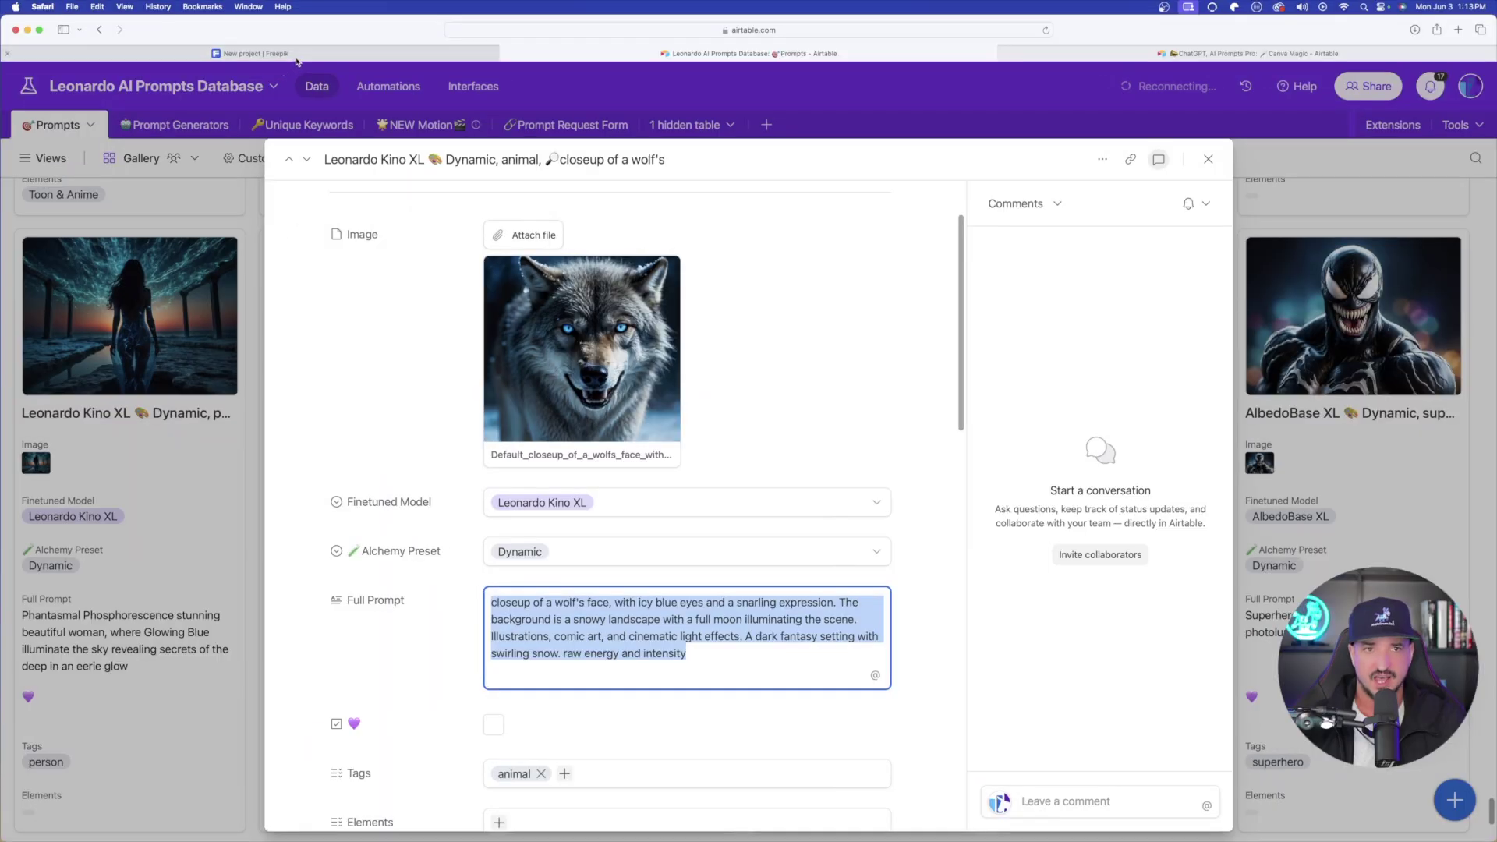
key(super+shift+bracketleft)
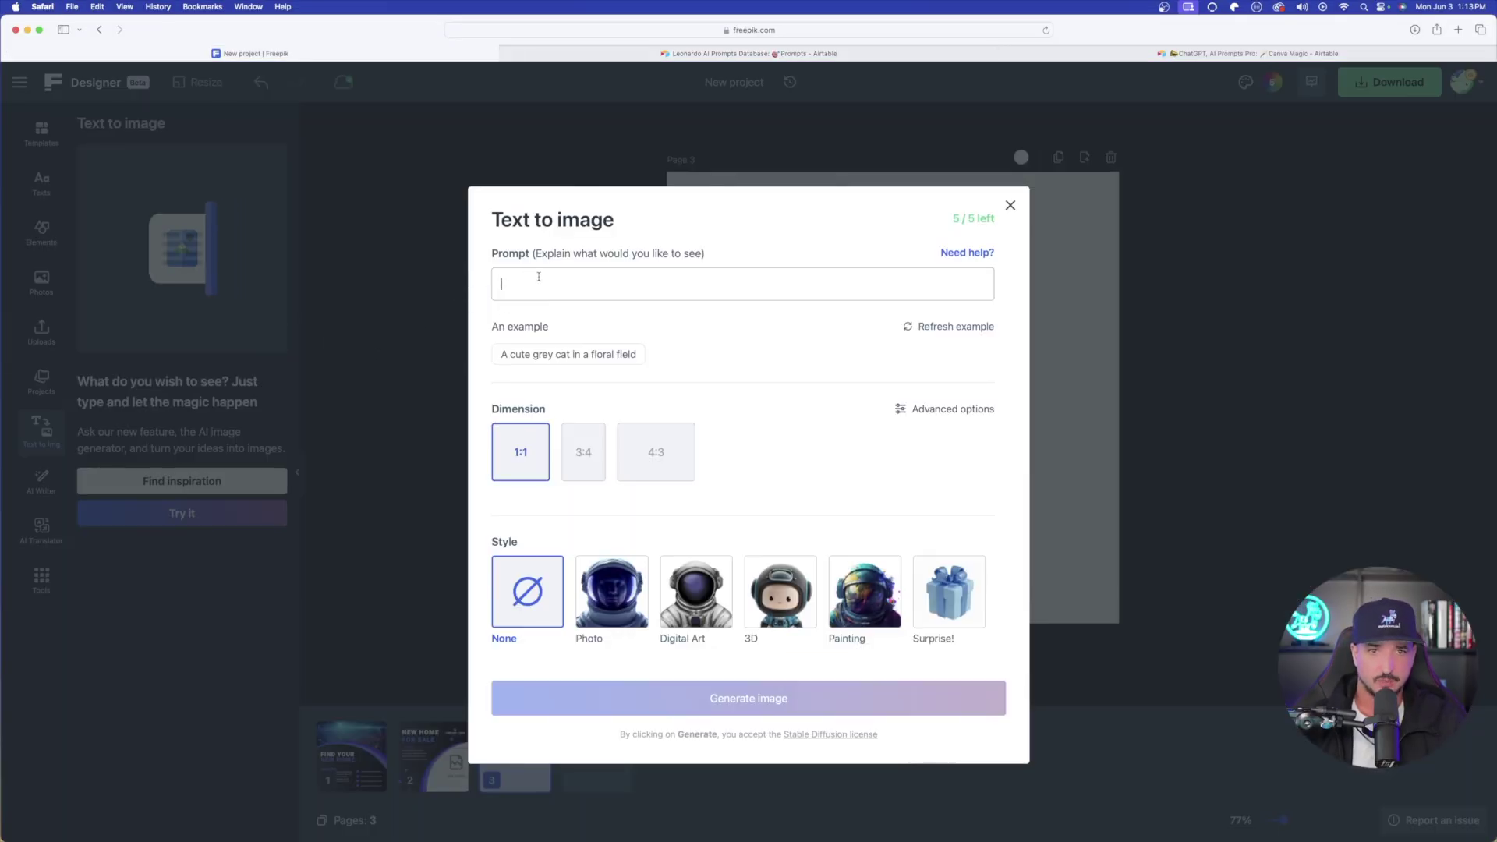
Paste the wolf-closeup prompt into Text to image and generate four wolf images.
key(super+v)
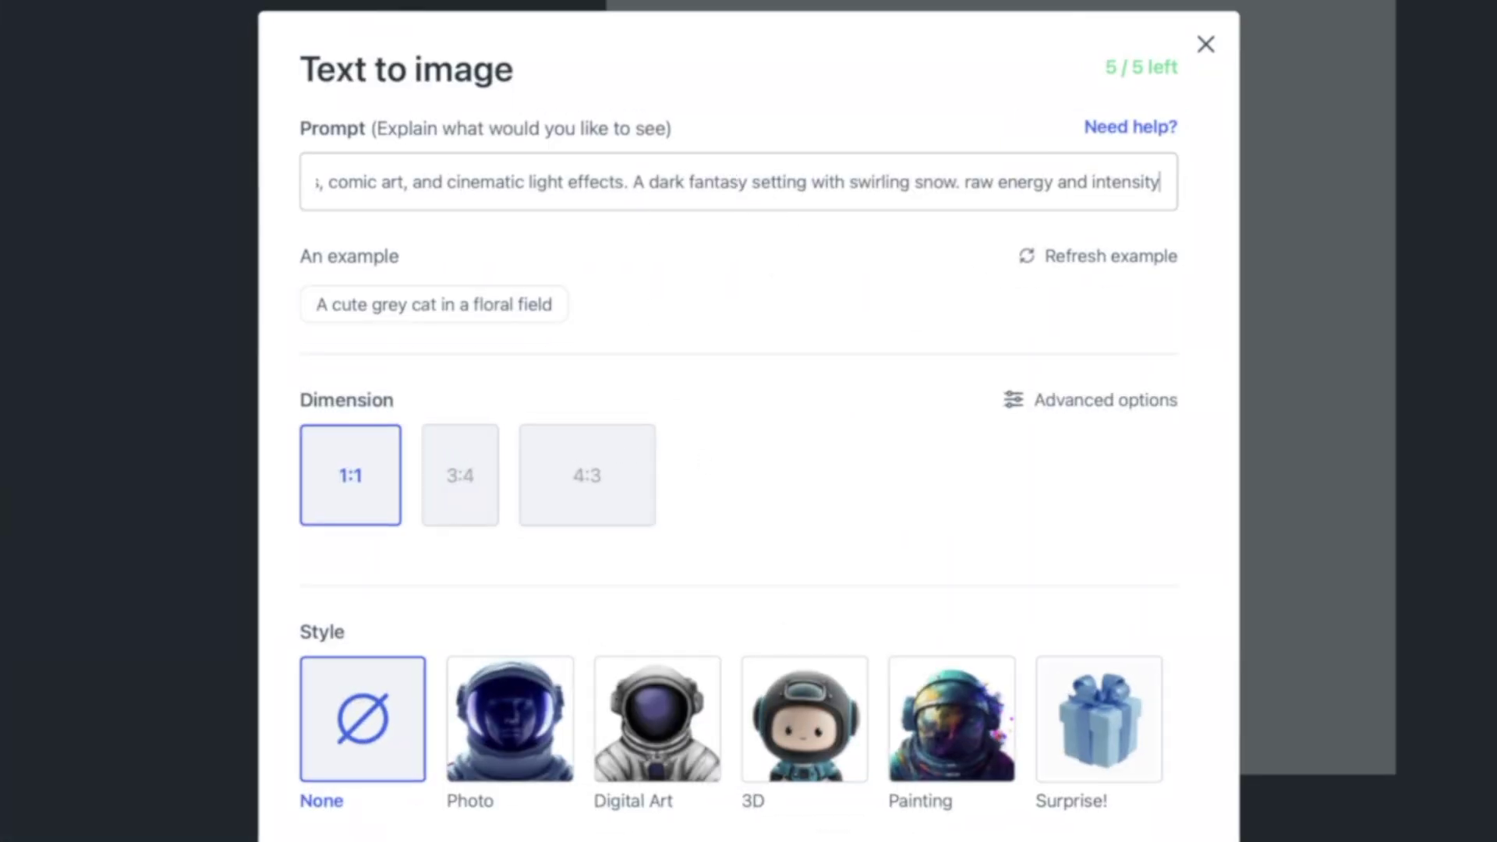
key(Return)
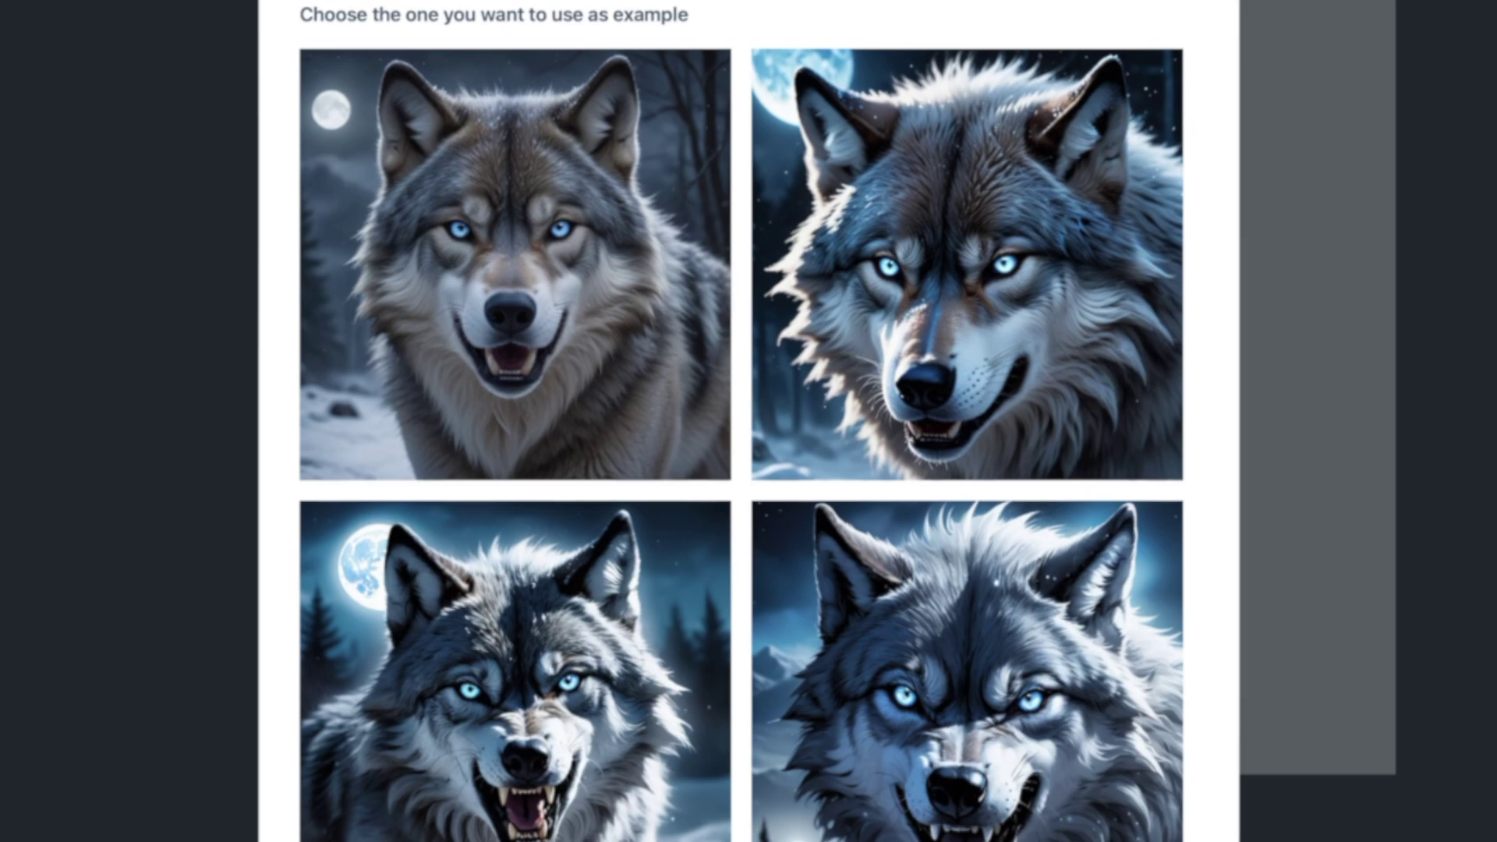
mouse_move(574, 434)
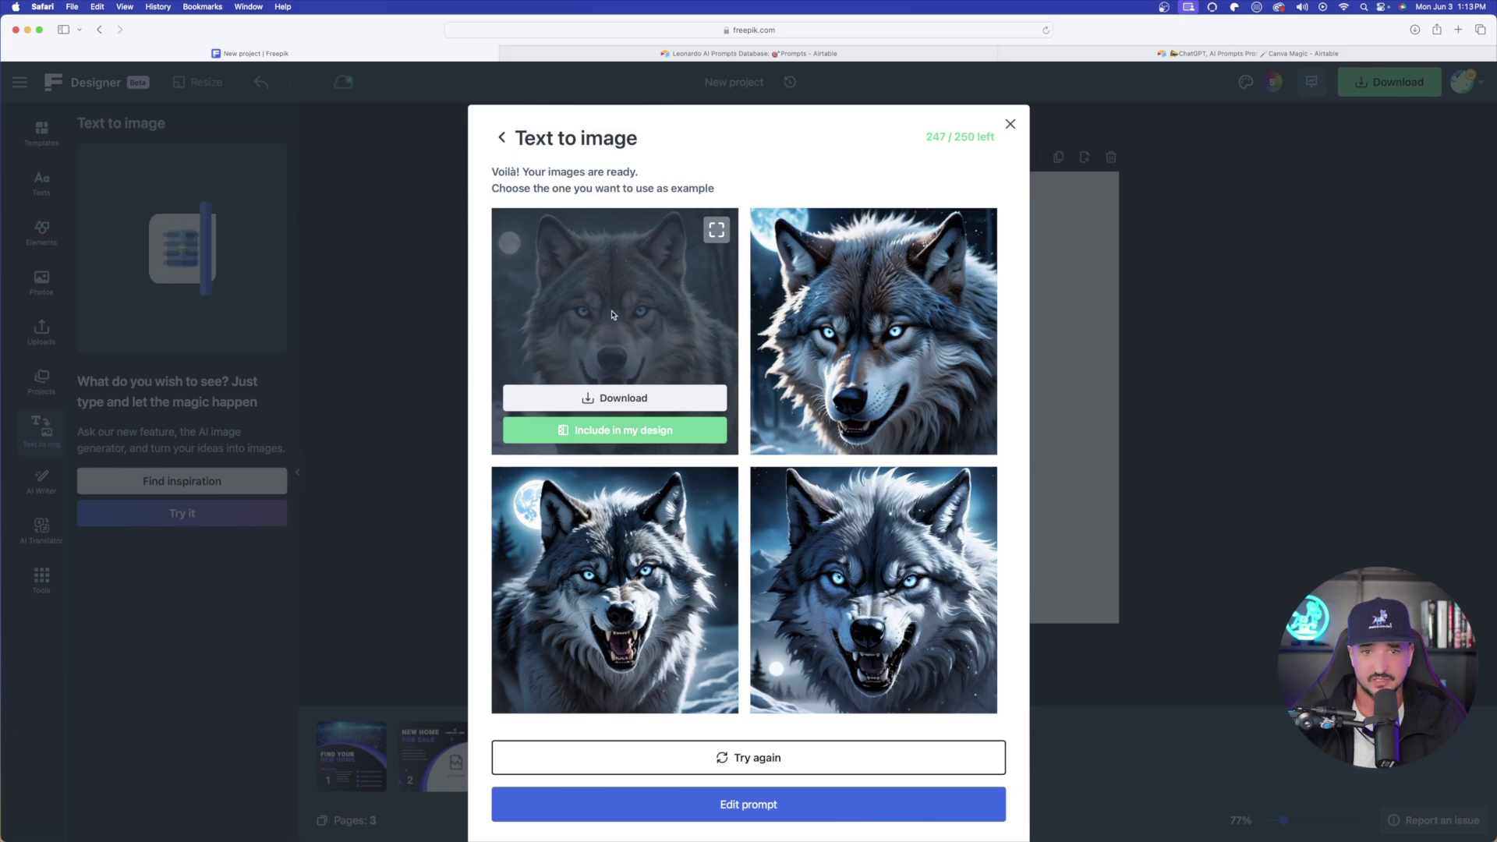
Add the top-left wolf image to Page 3 and enlarge it to fill the page.
click(624, 433)
drag(866, 402, 753, 289)
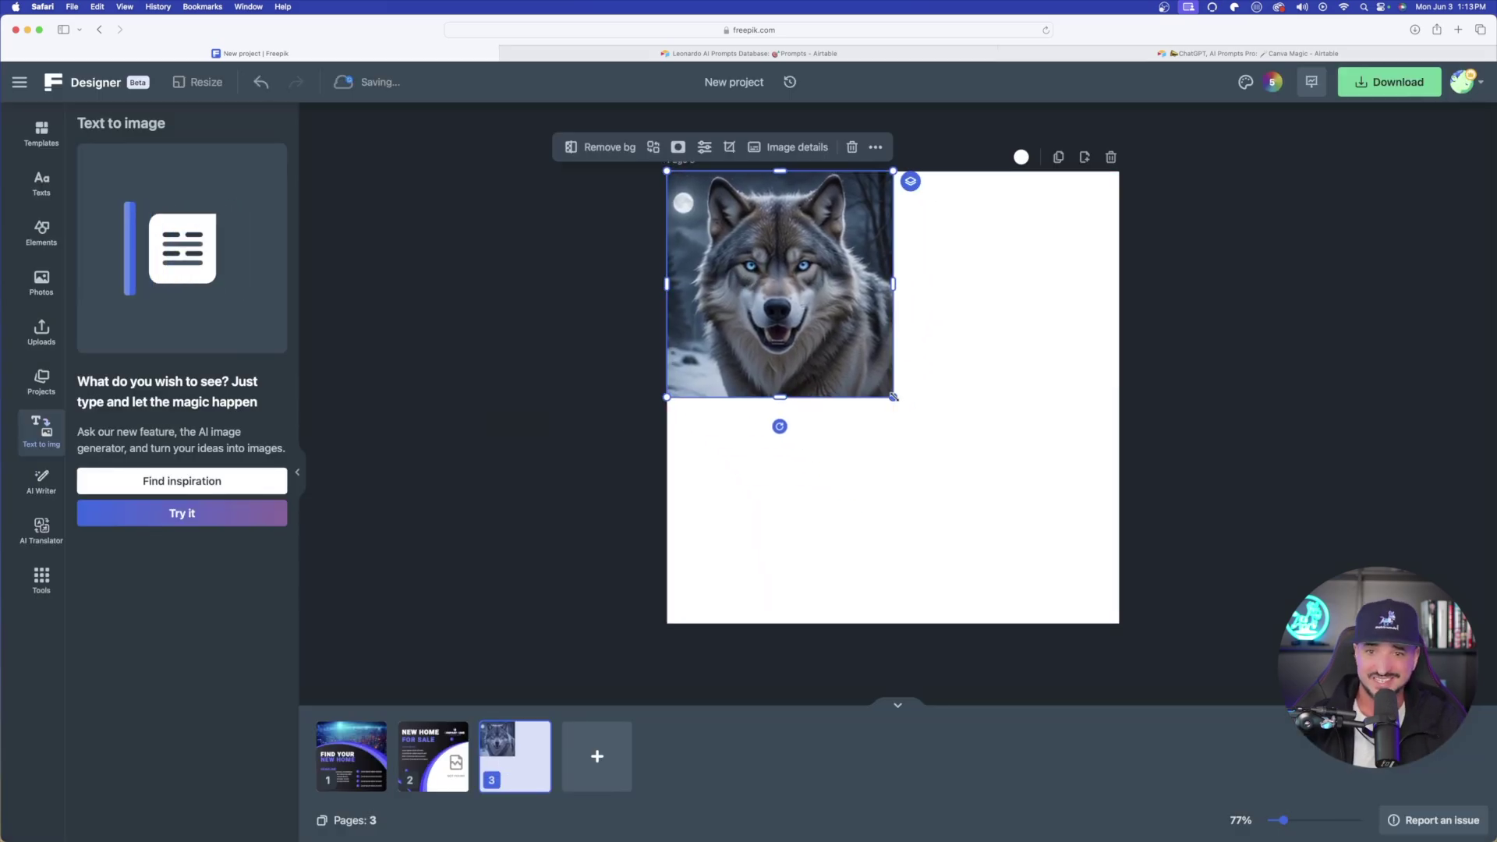
drag(894, 397, 1218, 552)
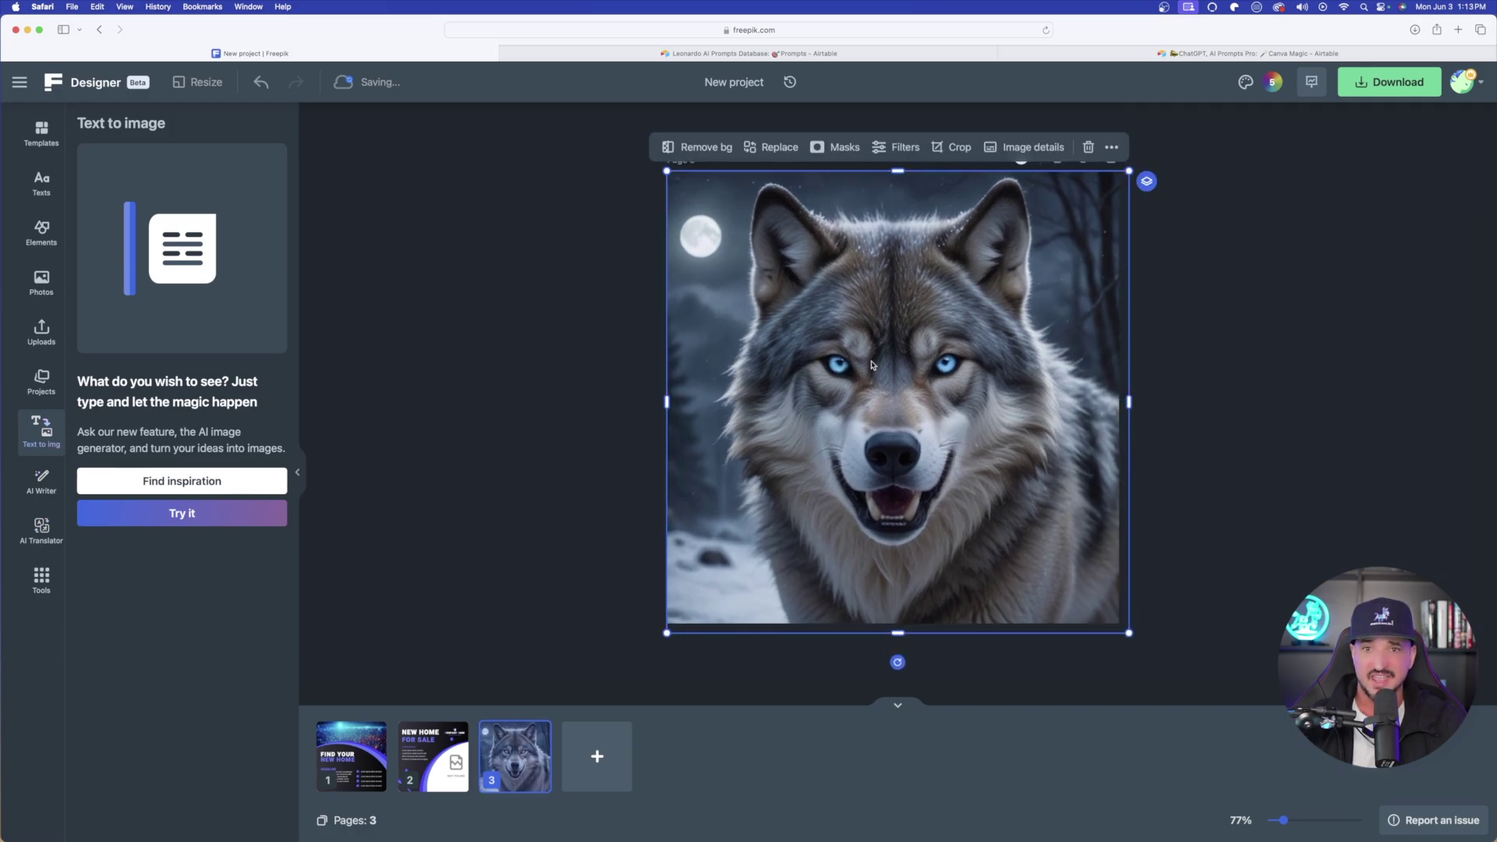
Try circle, triangle, flower, star and brush masks, settling on the sparkle-star mask.
click(839, 147)
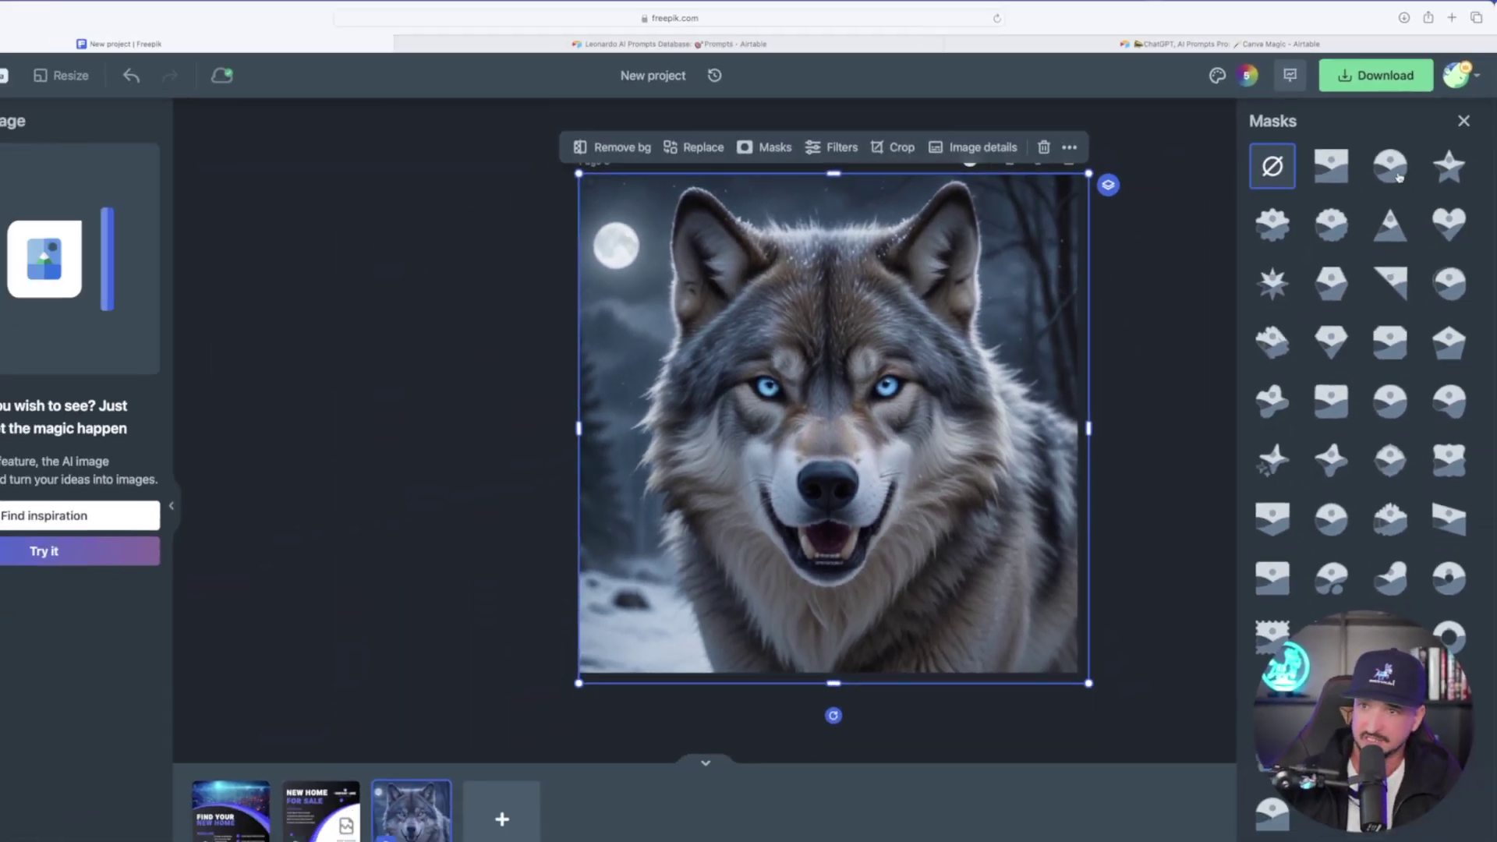
click(1311, 179)
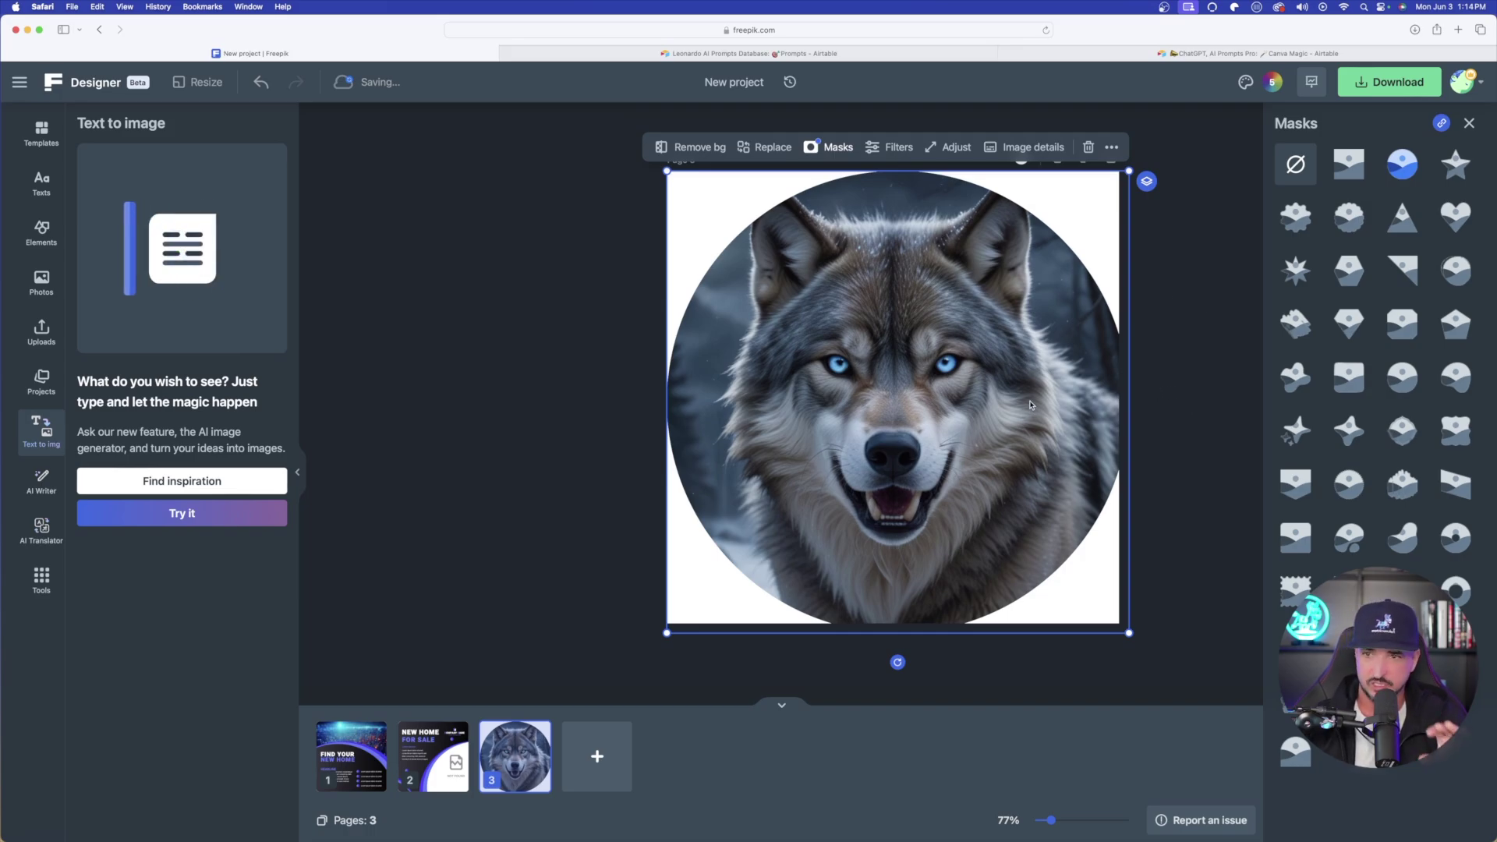
click(1402, 217)
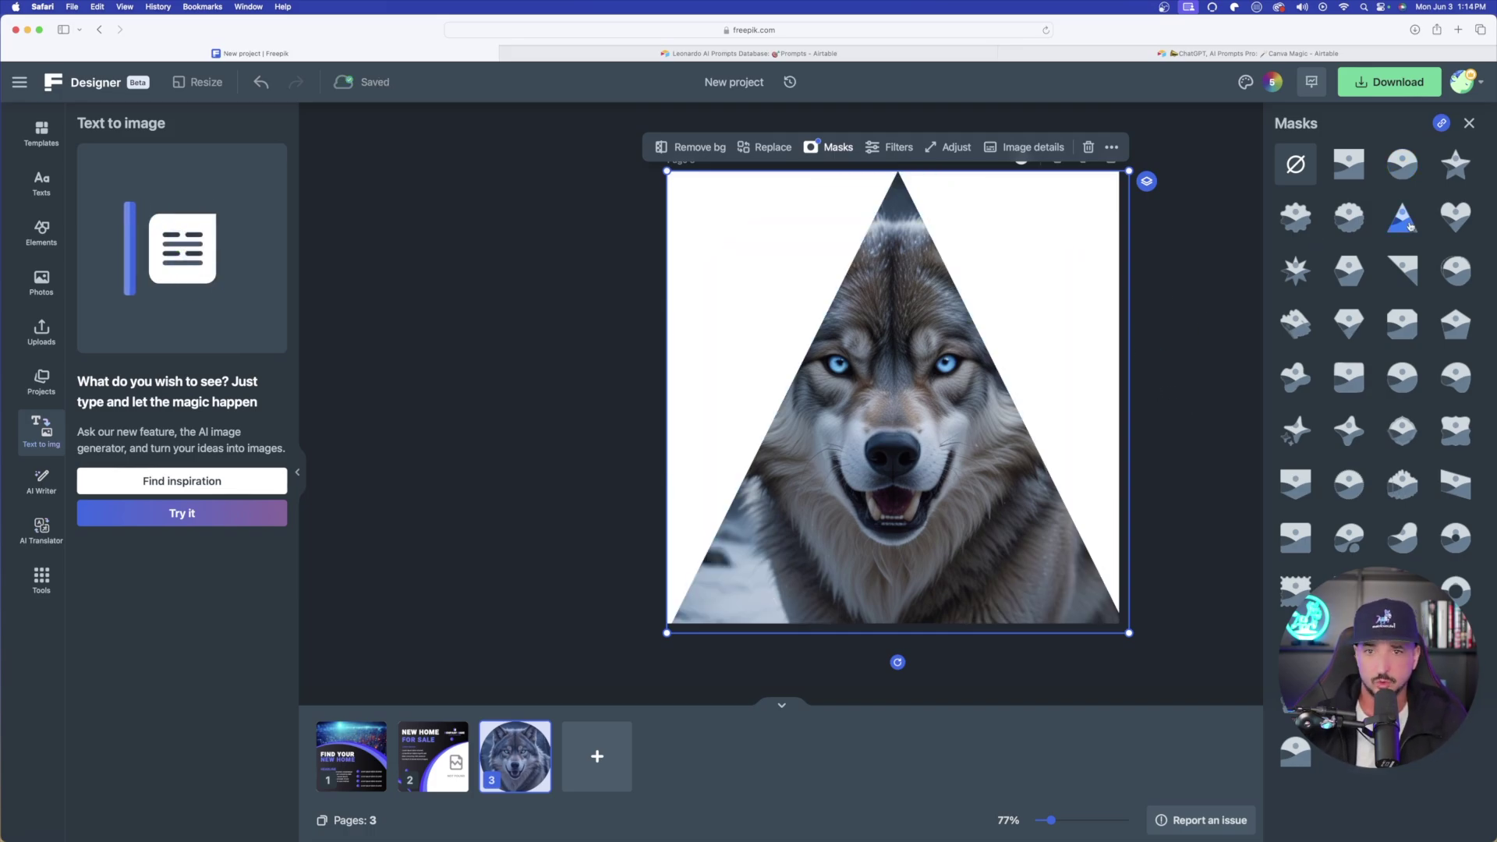
click(1472, 184)
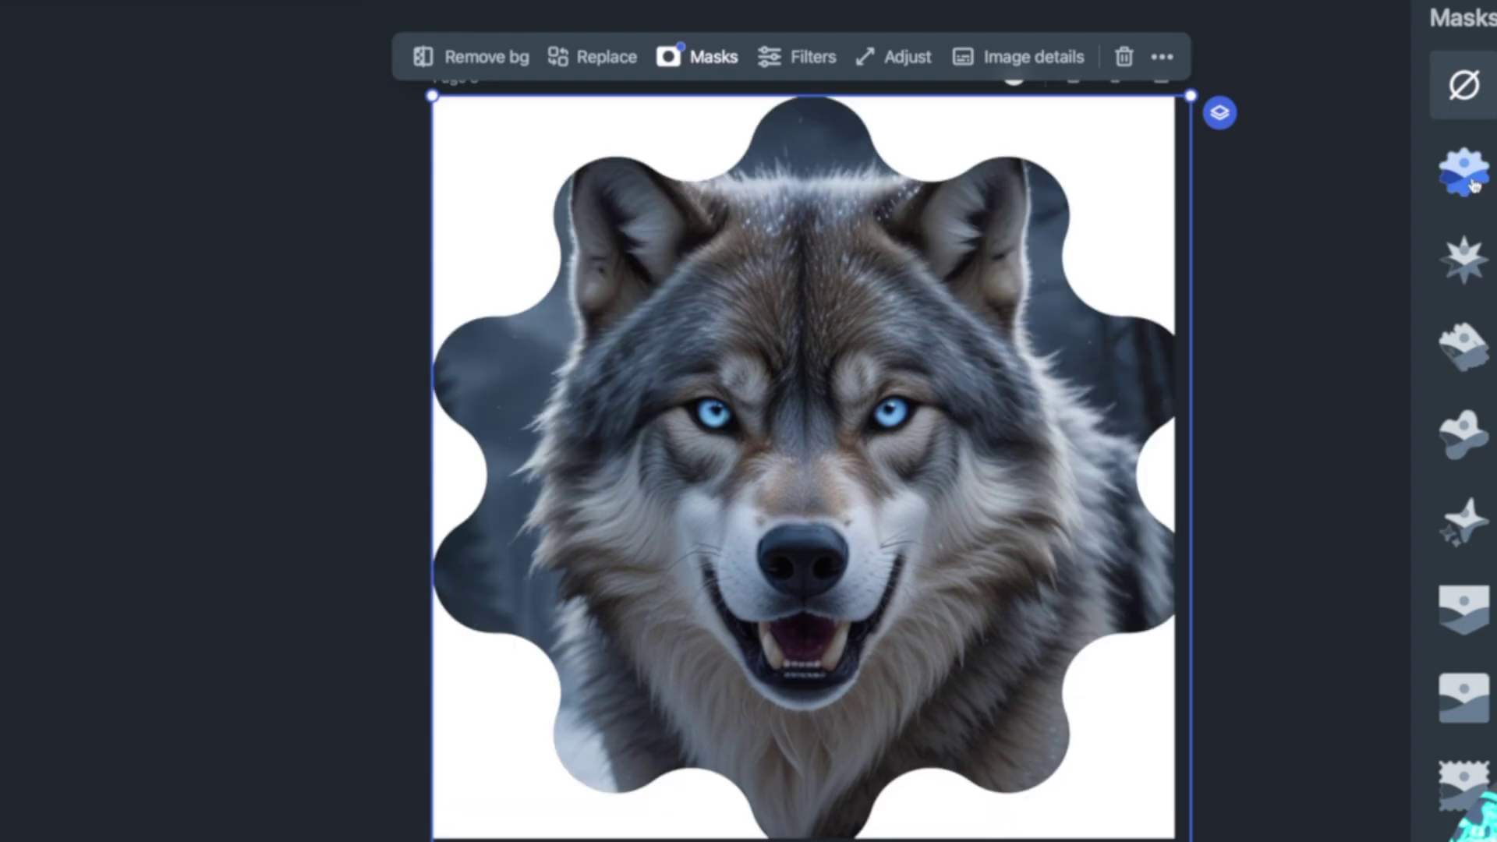
click(1459, 269)
click(1463, 347)
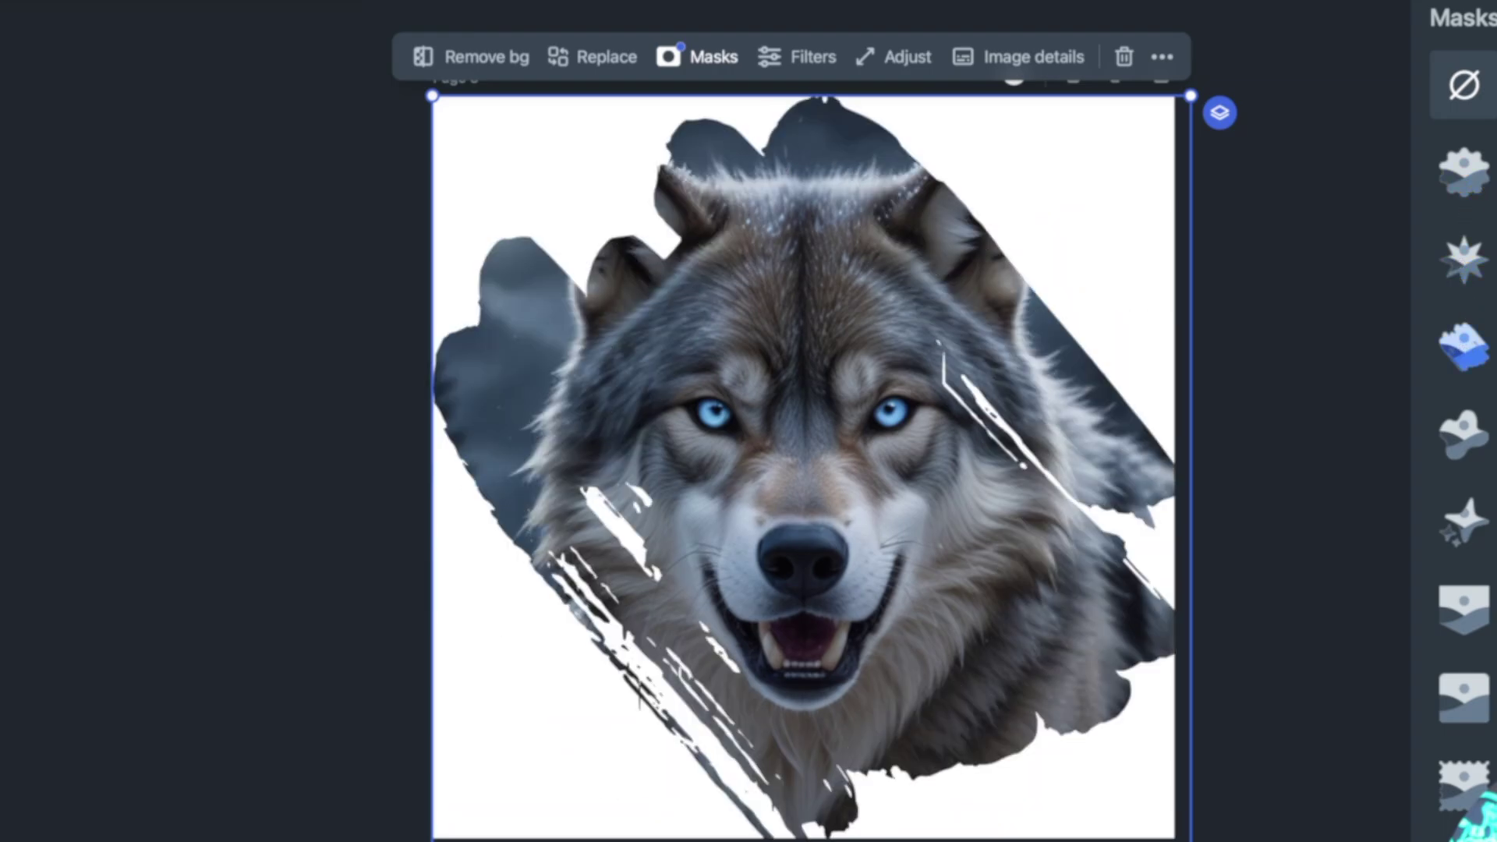
click(1465, 518)
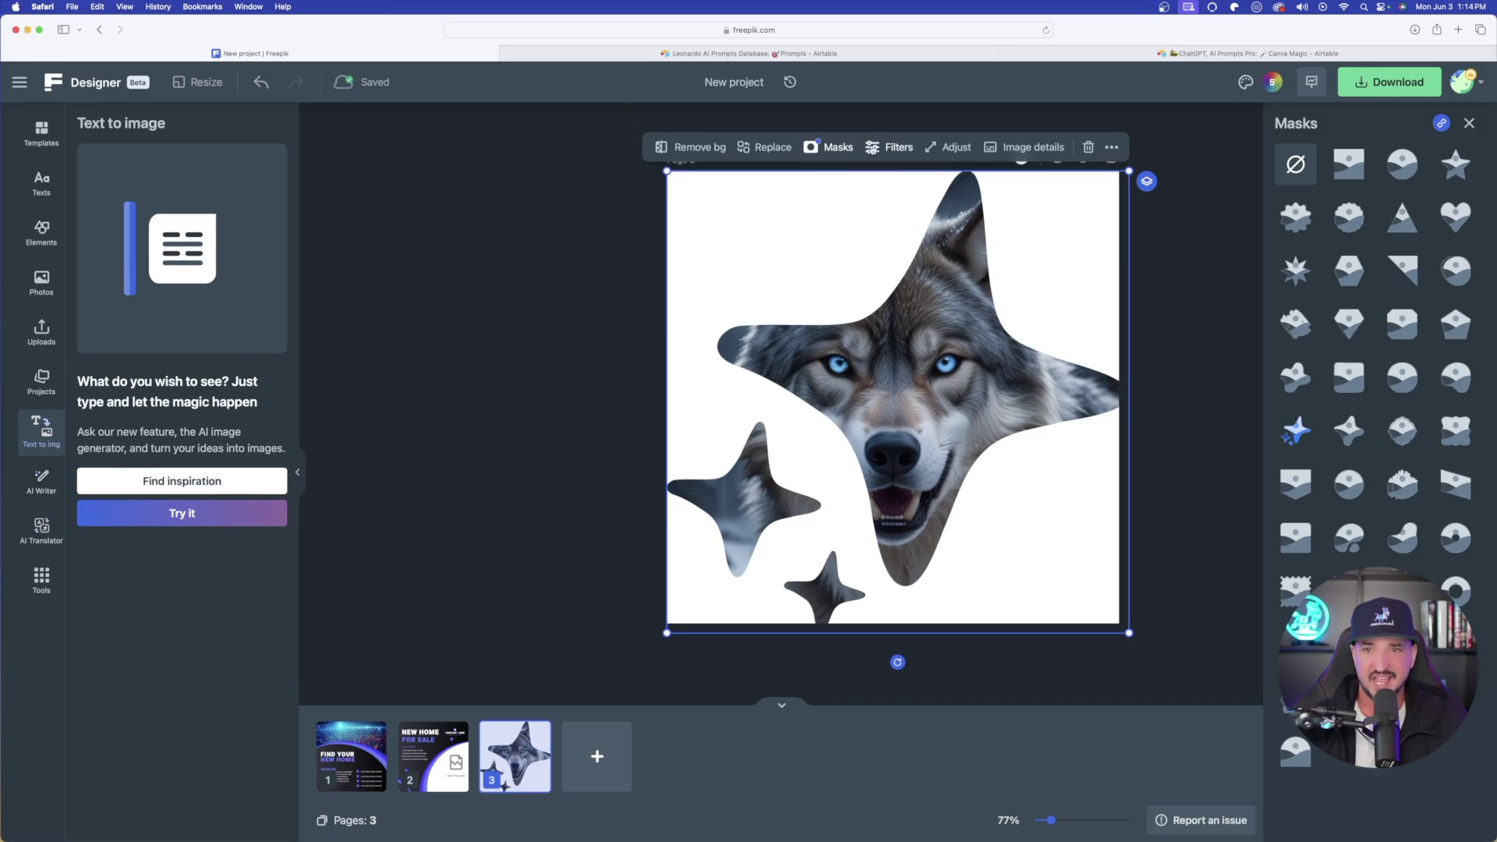
Preview several filter presets on the masked wolf, then reset it to None.
click(803, 57)
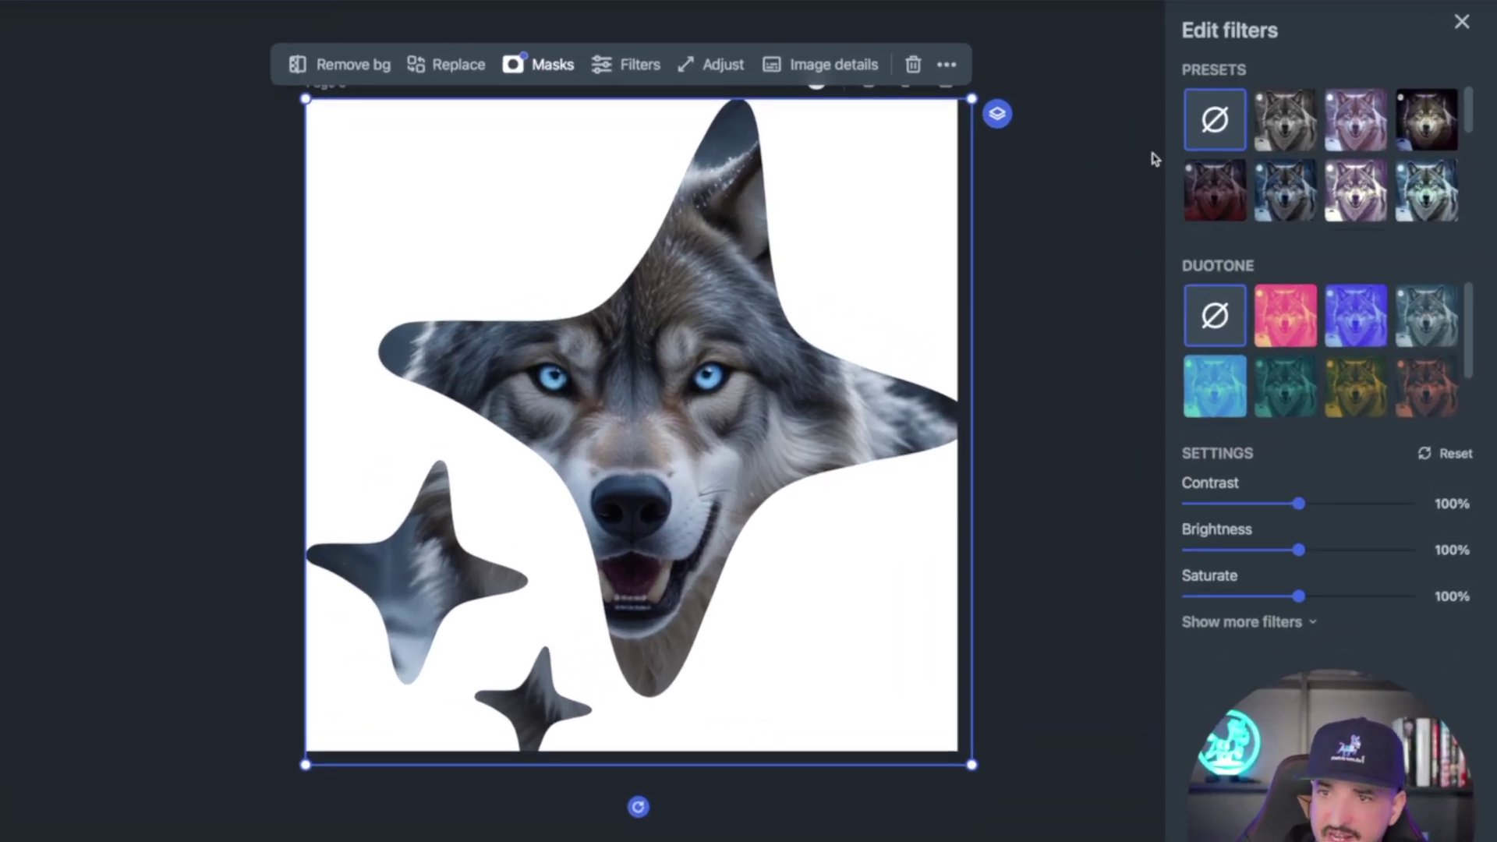
click(1283, 125)
click(1351, 127)
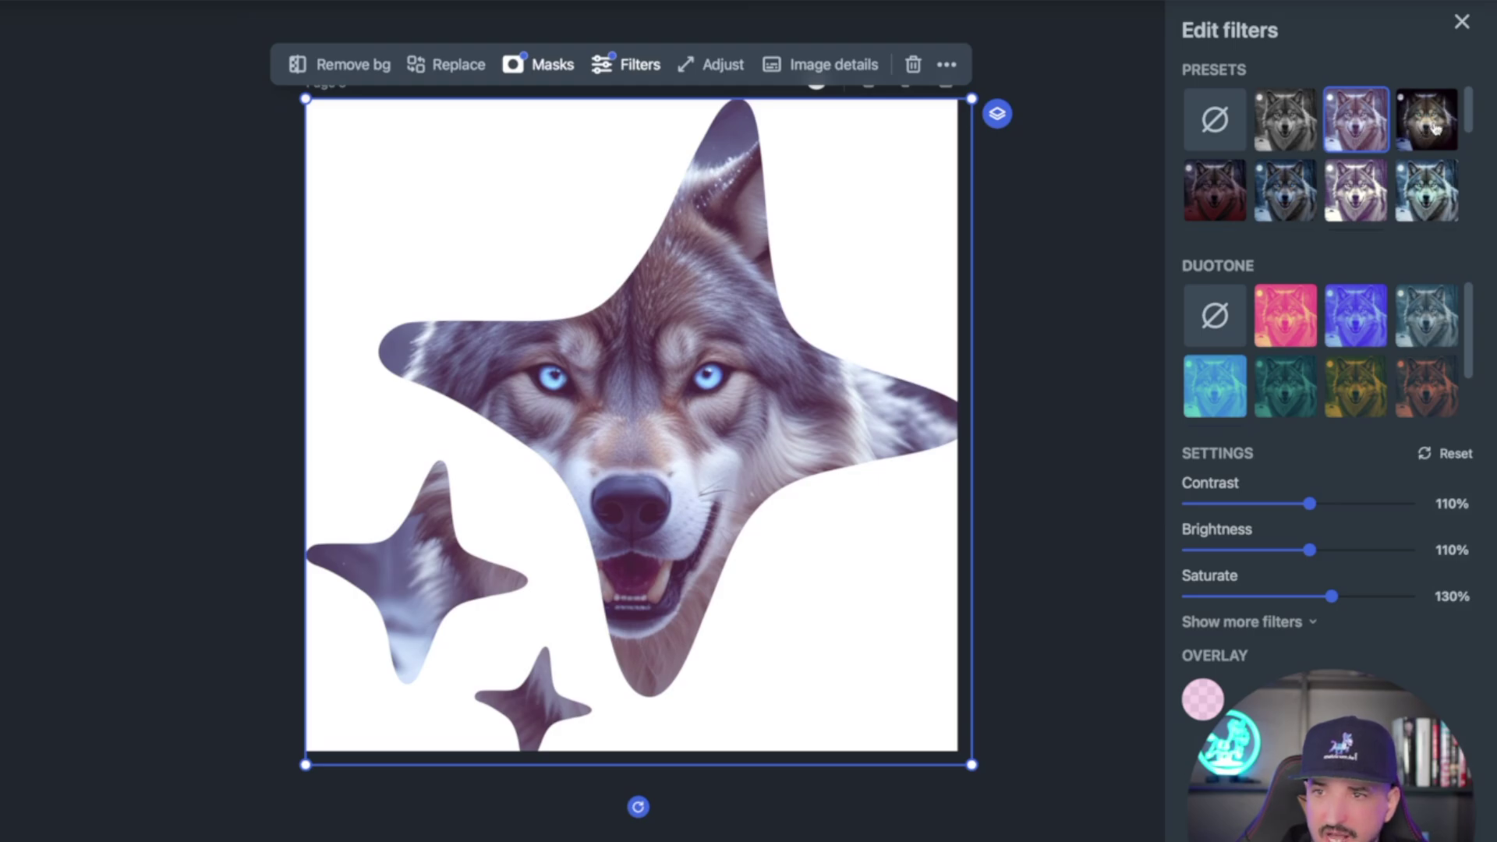
click(1424, 187)
click(1361, 191)
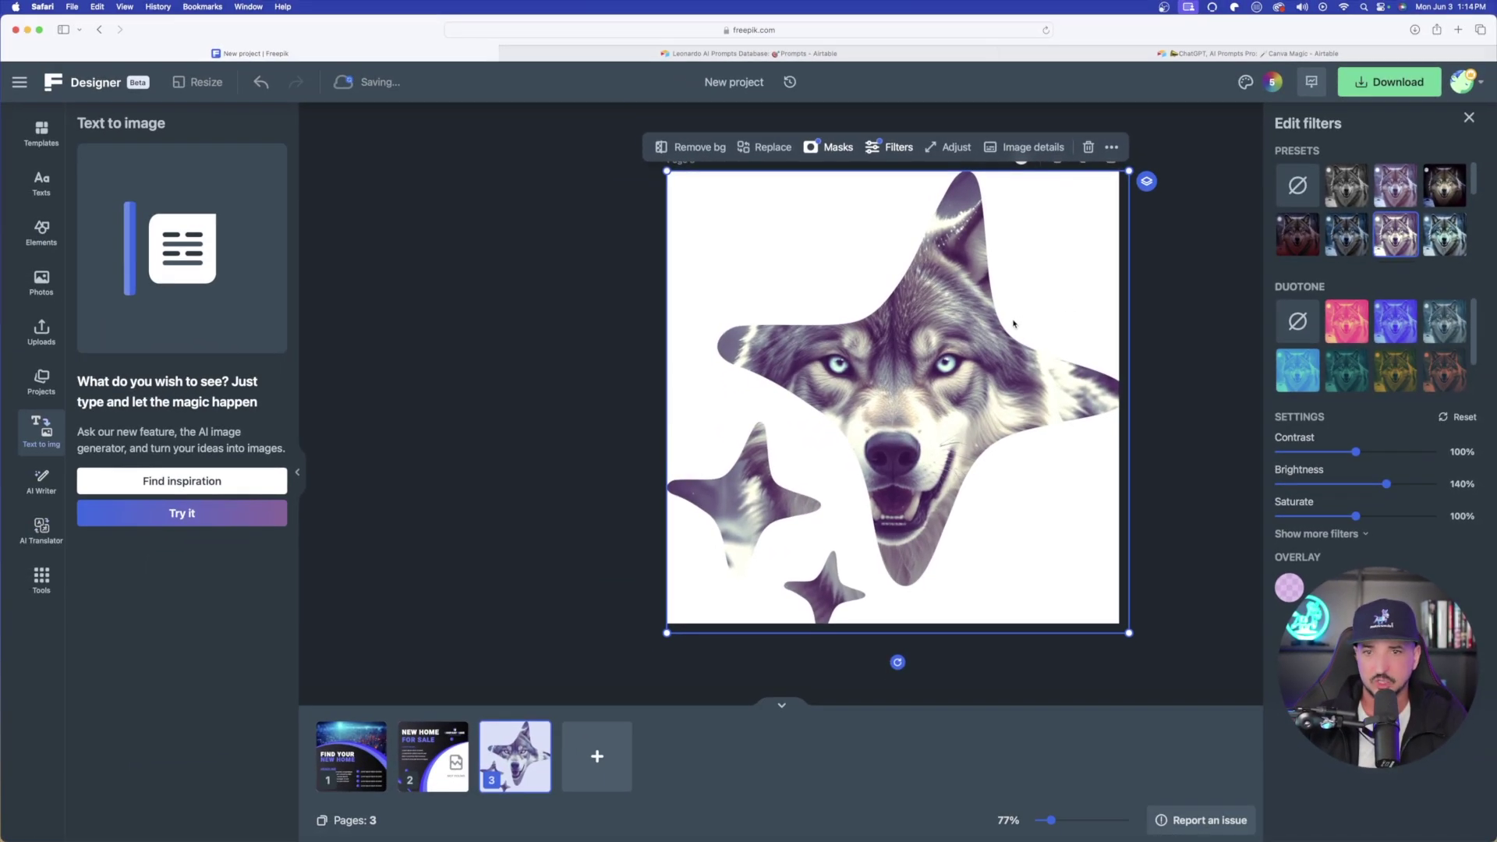
click(1292, 250)
click(1298, 187)
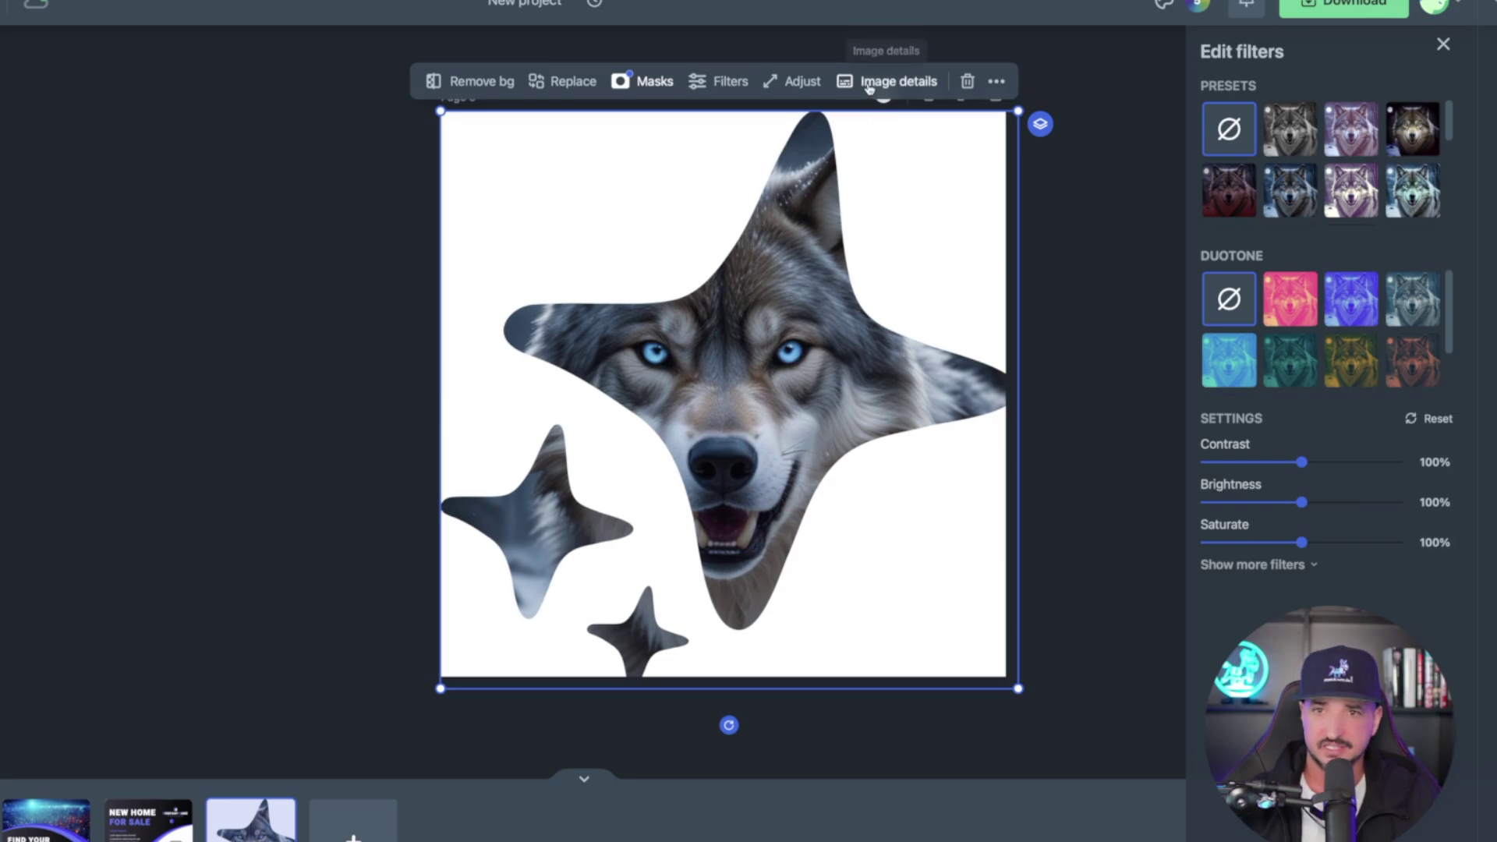
View the wolf image's generation details, then close them and deselect the image.
click(882, 81)
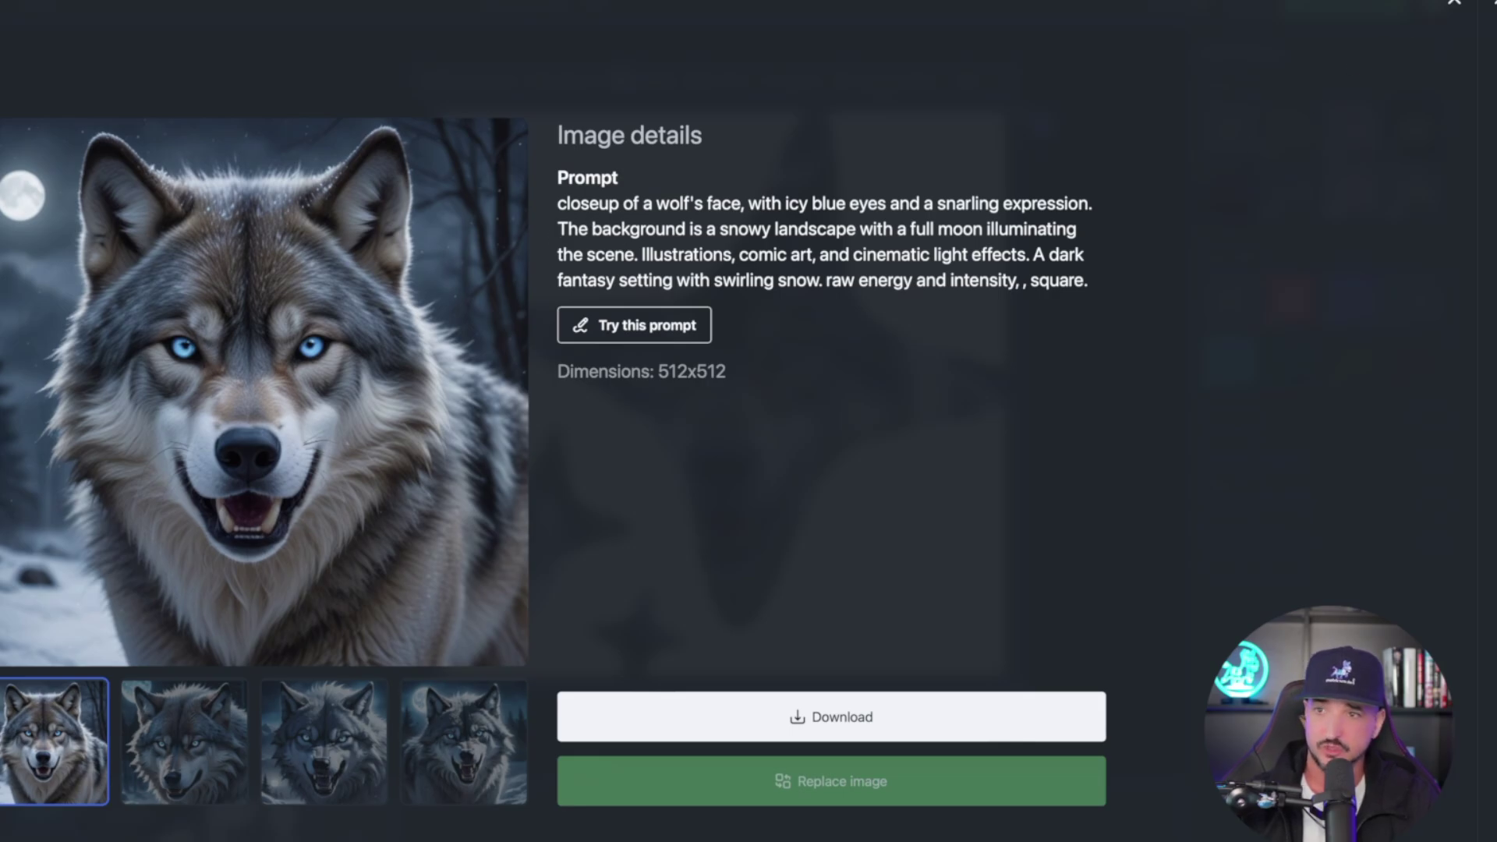
key(Escape)
click(277, 287)
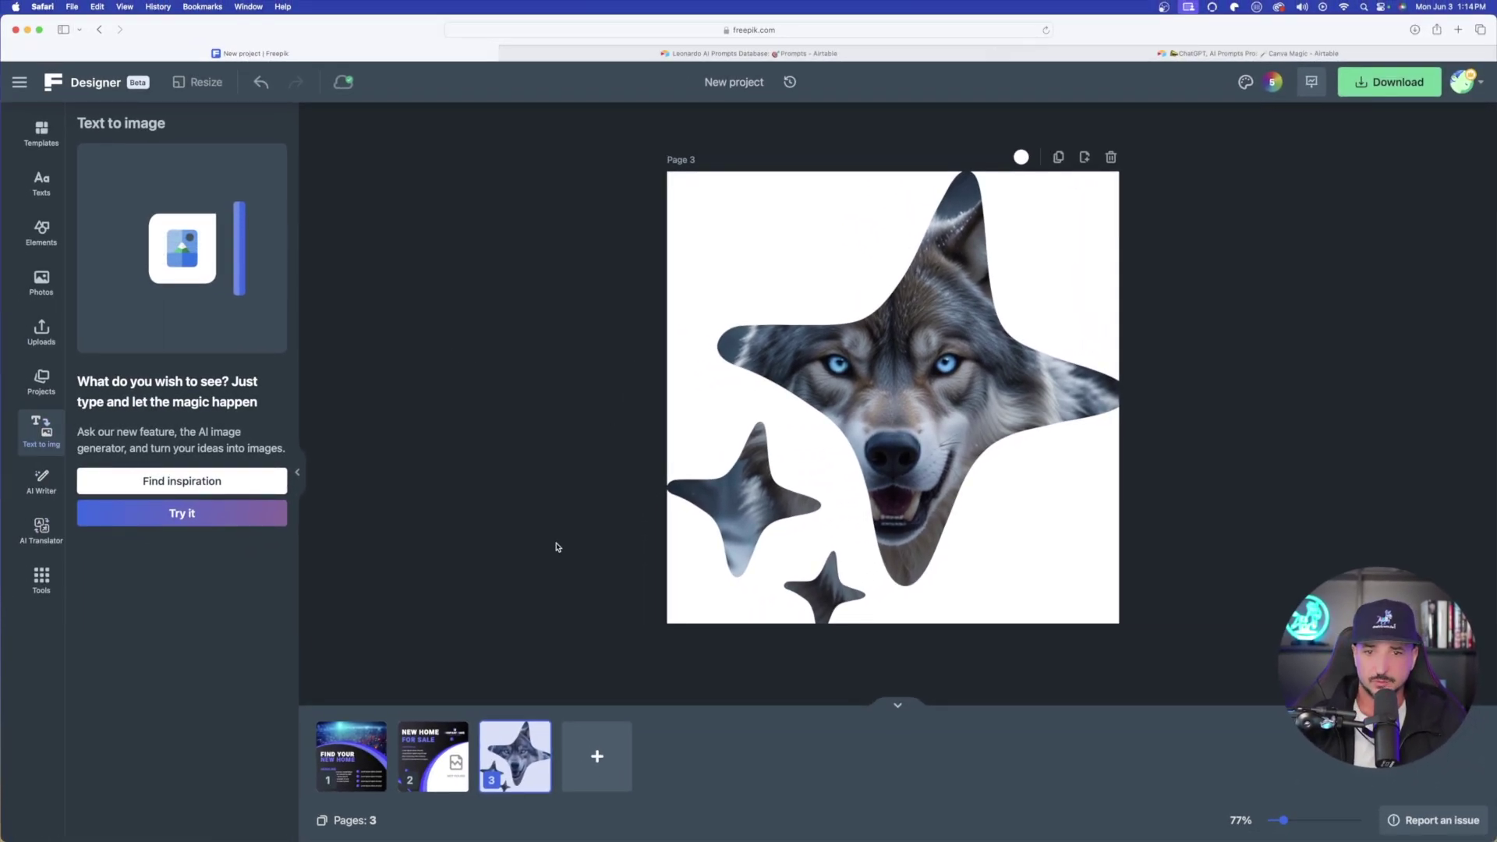
Add a new blank Page 4 and switch to it.
click(596, 757)
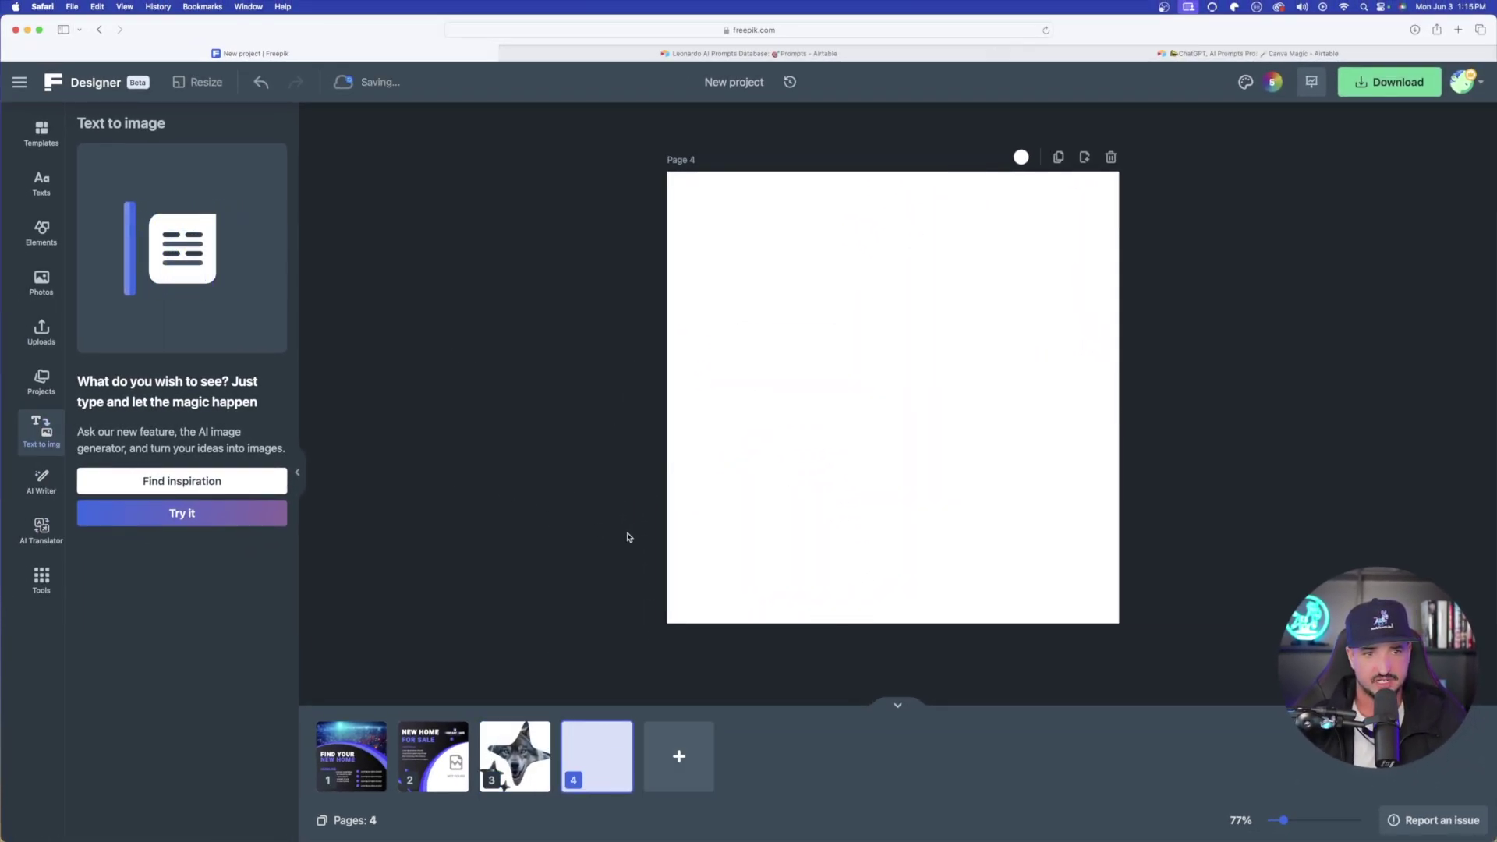
scroll(659, 442, up, 5)
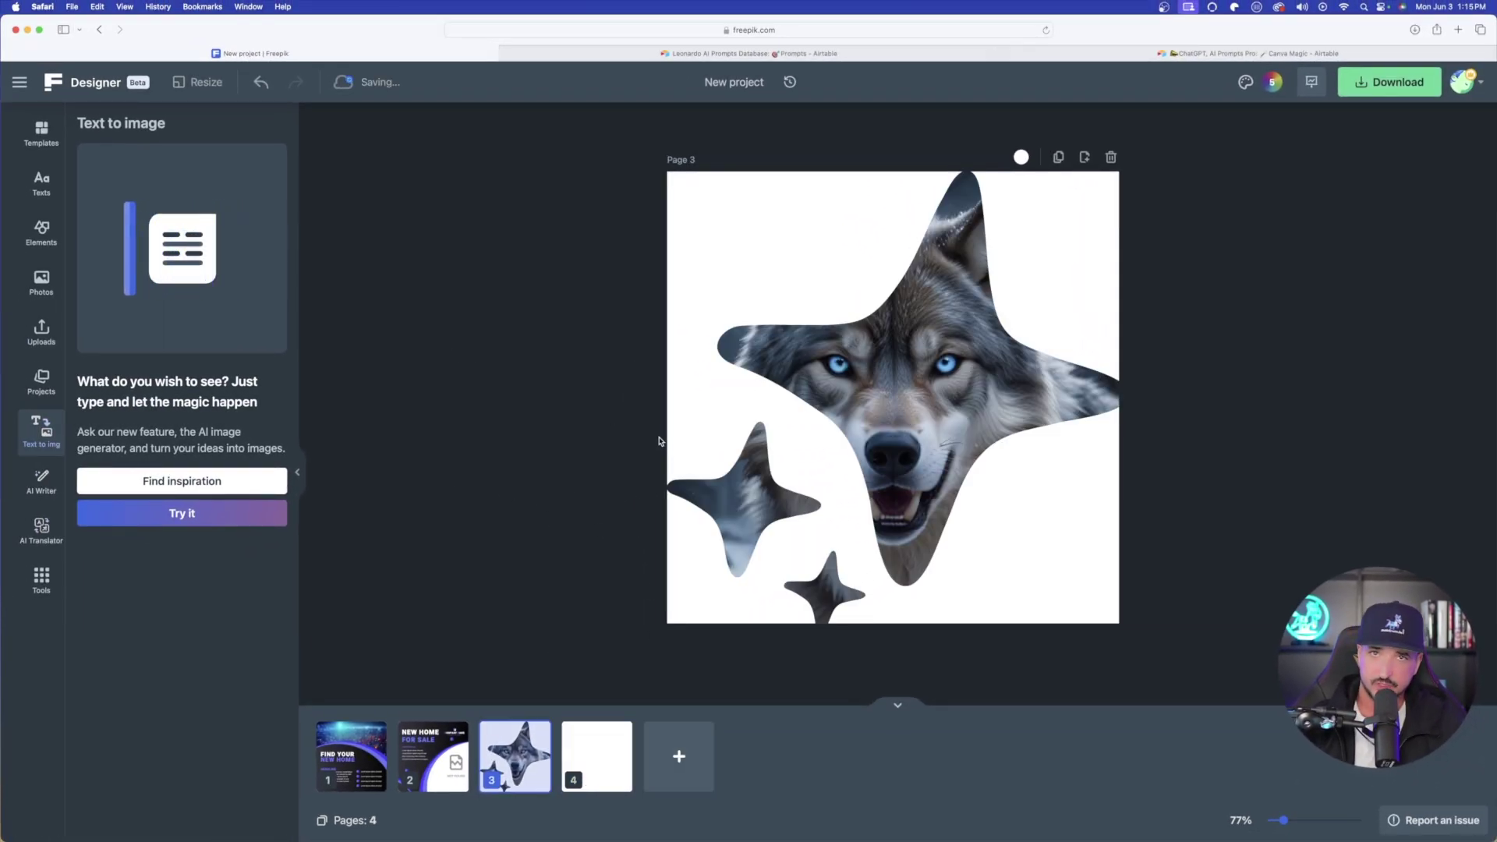
click(613, 772)
Open Airtable's Superhero Venom record, select its Full Prompt, preview its image, and return to Freepik.
click(992, 54)
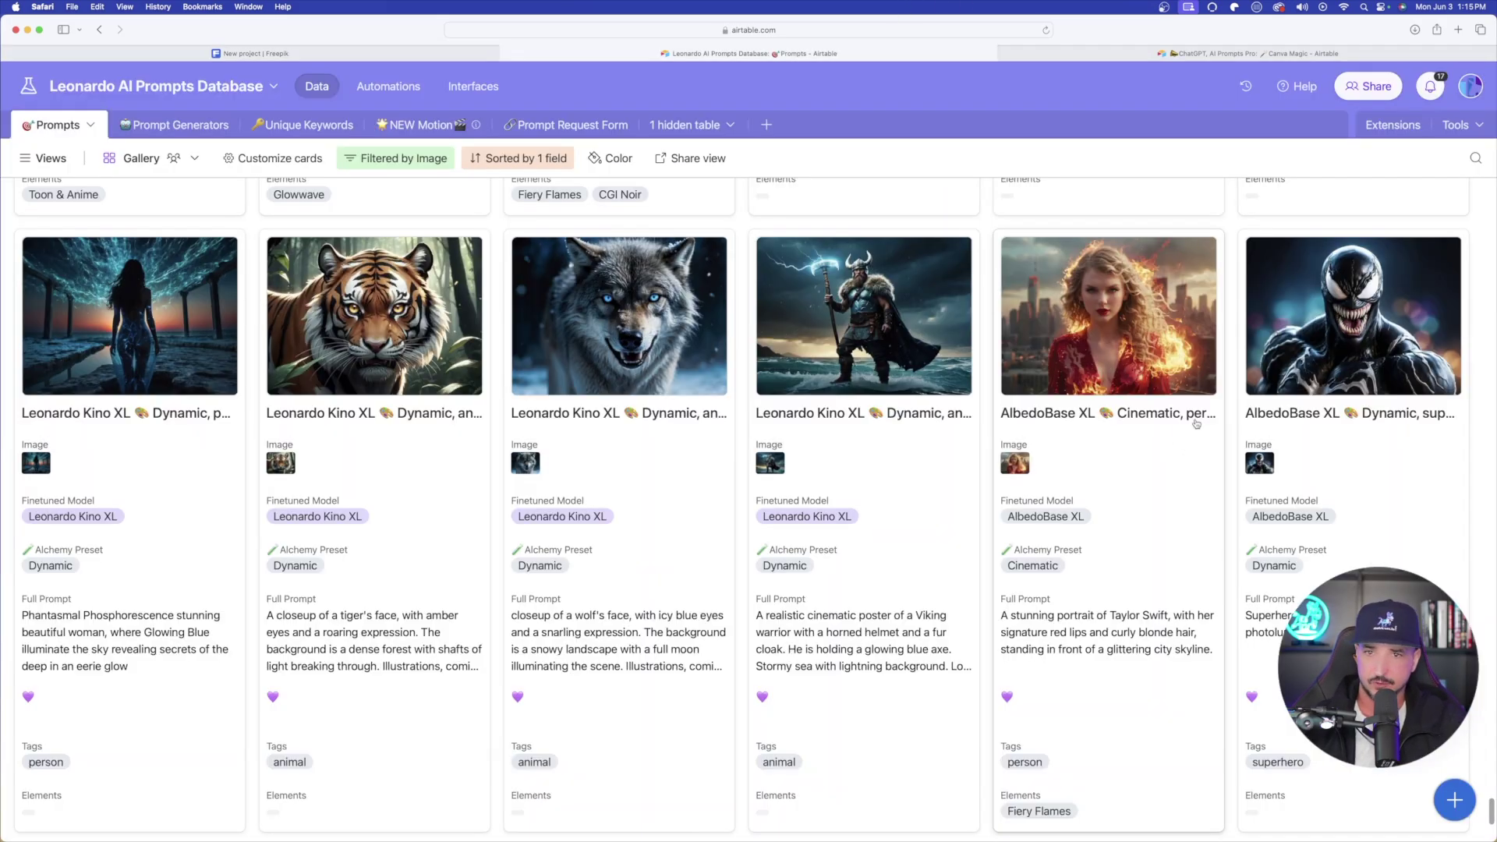
click(1355, 356)
scroll(346, 461, down, 2)
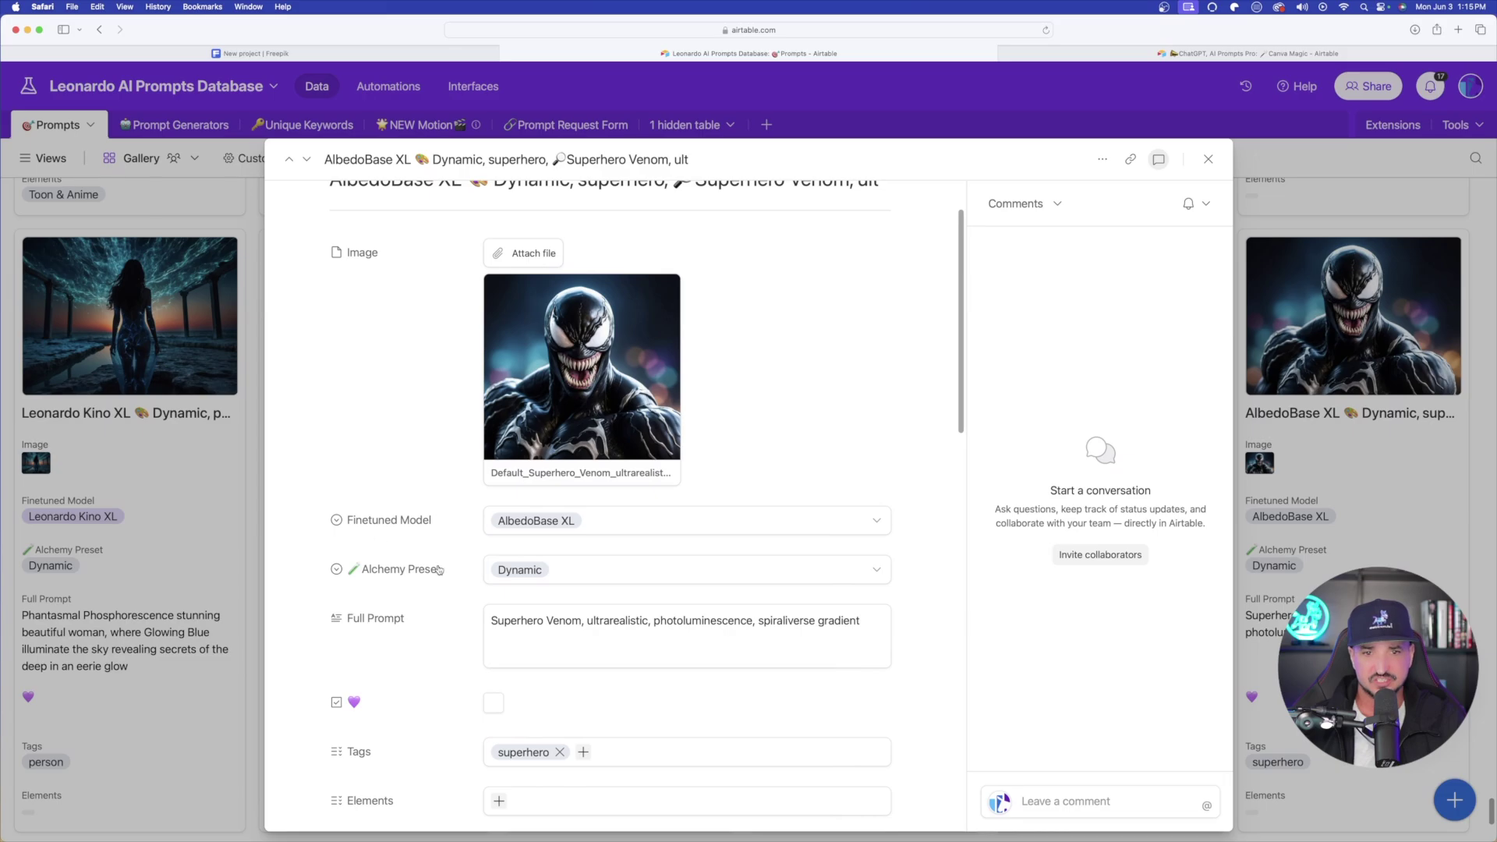
triple_click(583, 622)
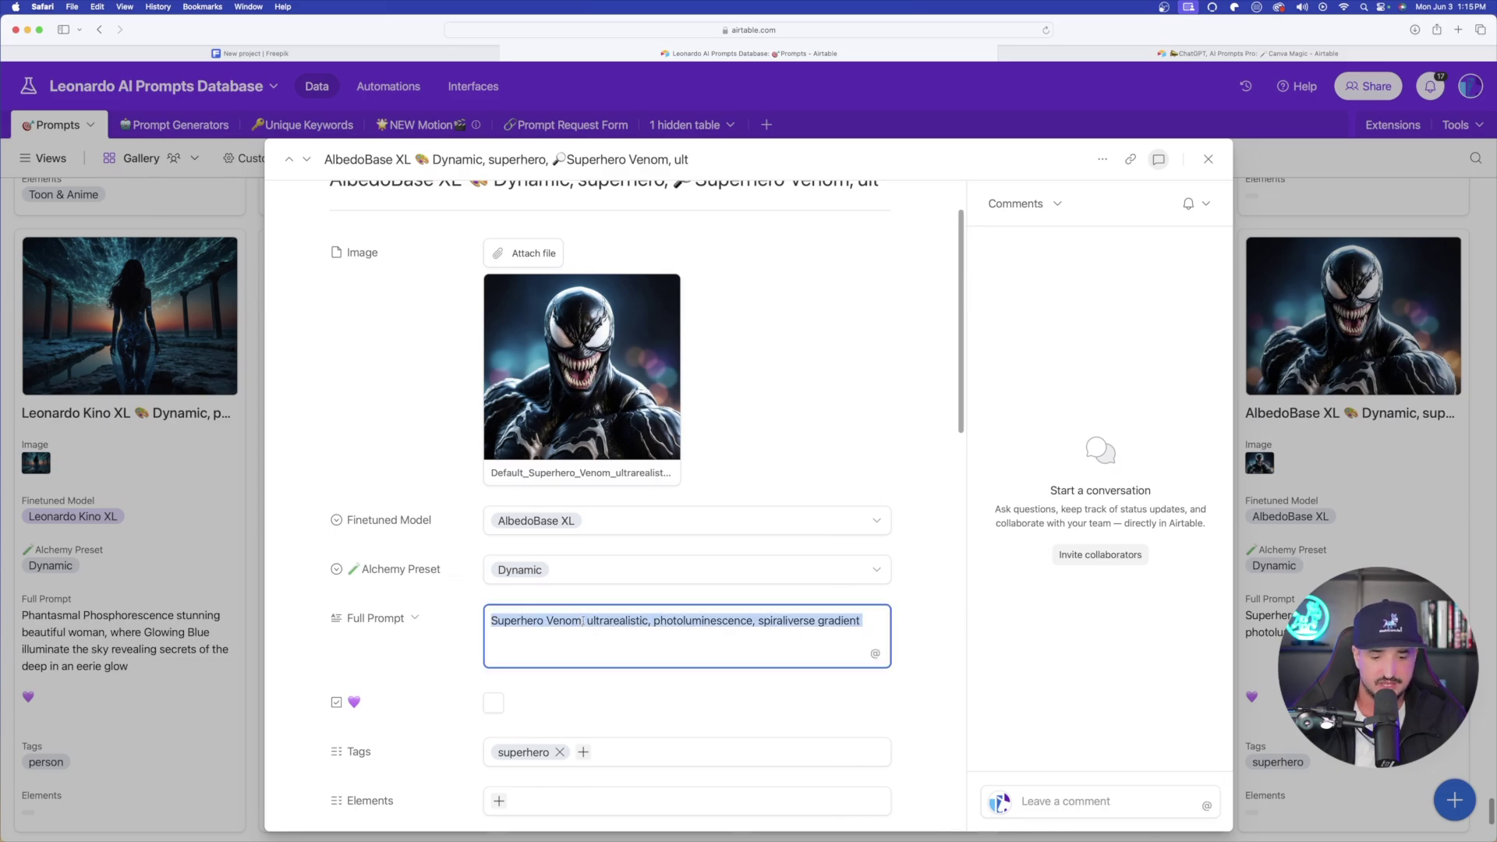
click(636, 379)
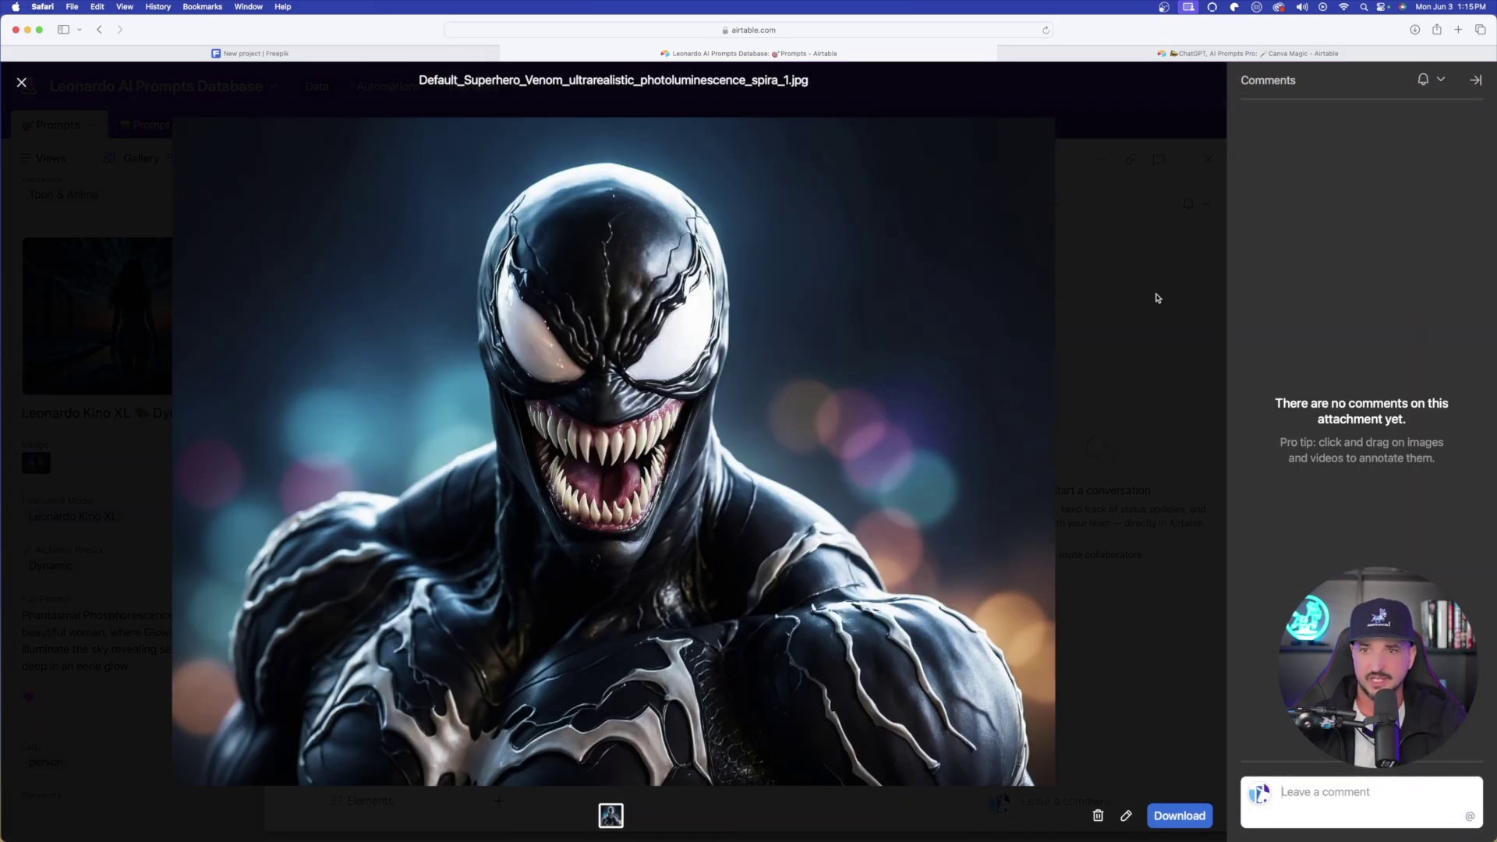
click(1157, 298)
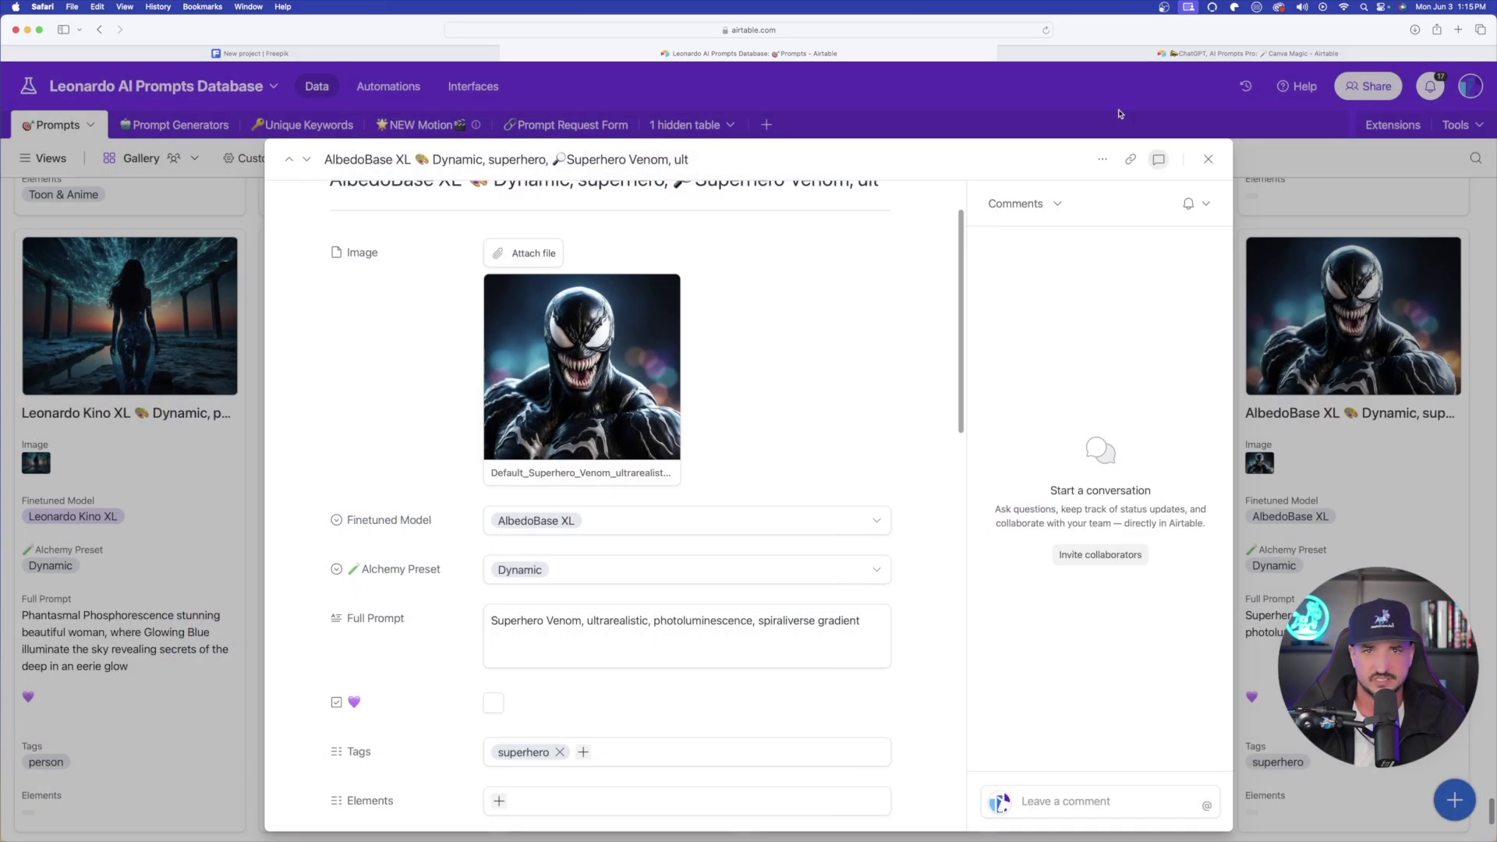
click(258, 50)
Paste the Superhero Venom prompt into Text to image and generate four Venom images.
click(180, 515)
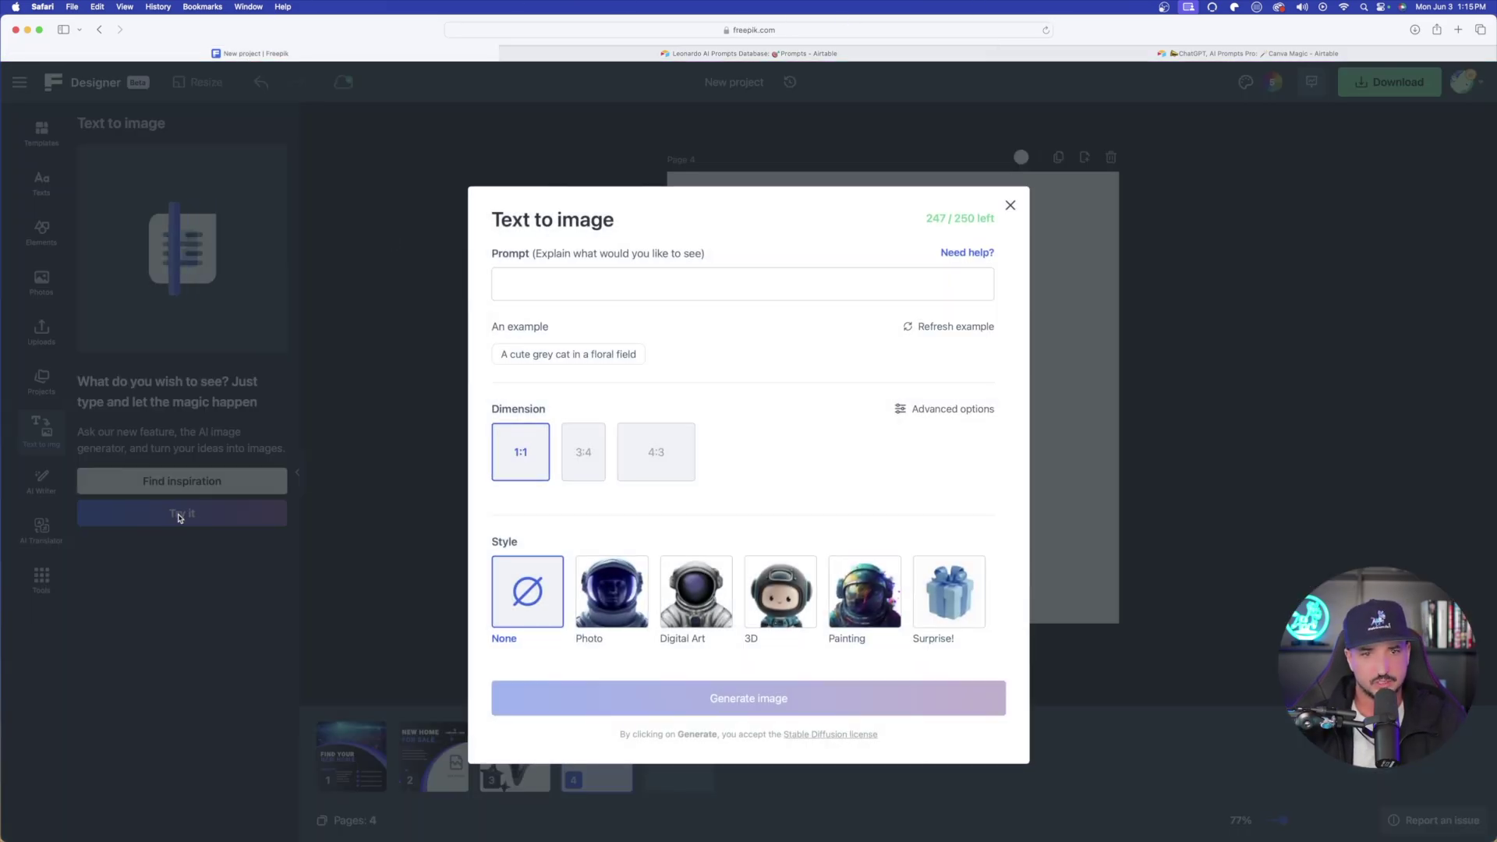
click(596, 283)
text(Superhero Venom, ultrarealistic, photoluminescence, spiraliverse gradient)
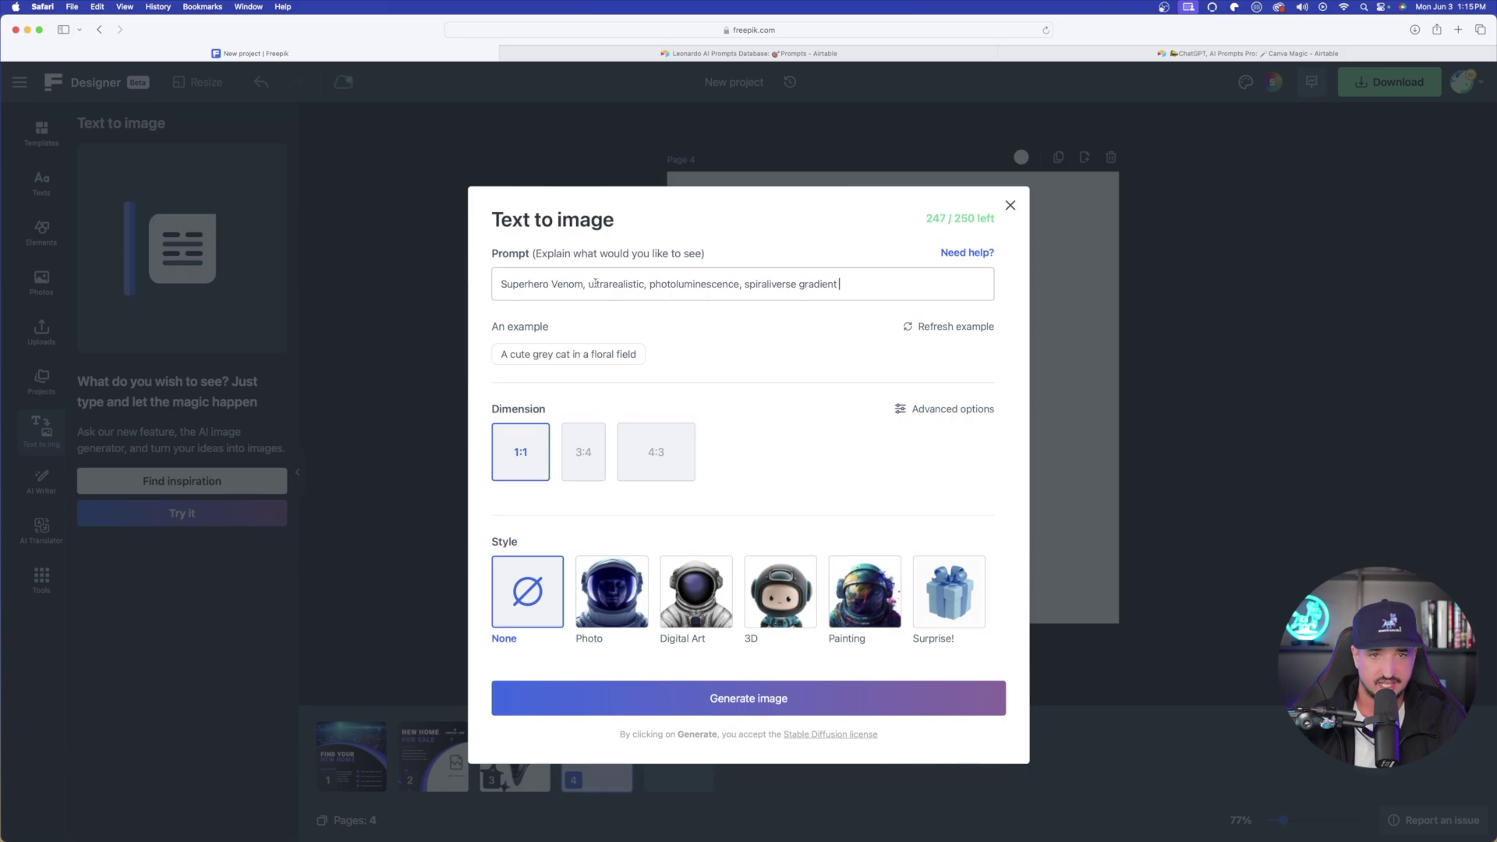
click(760, 699)
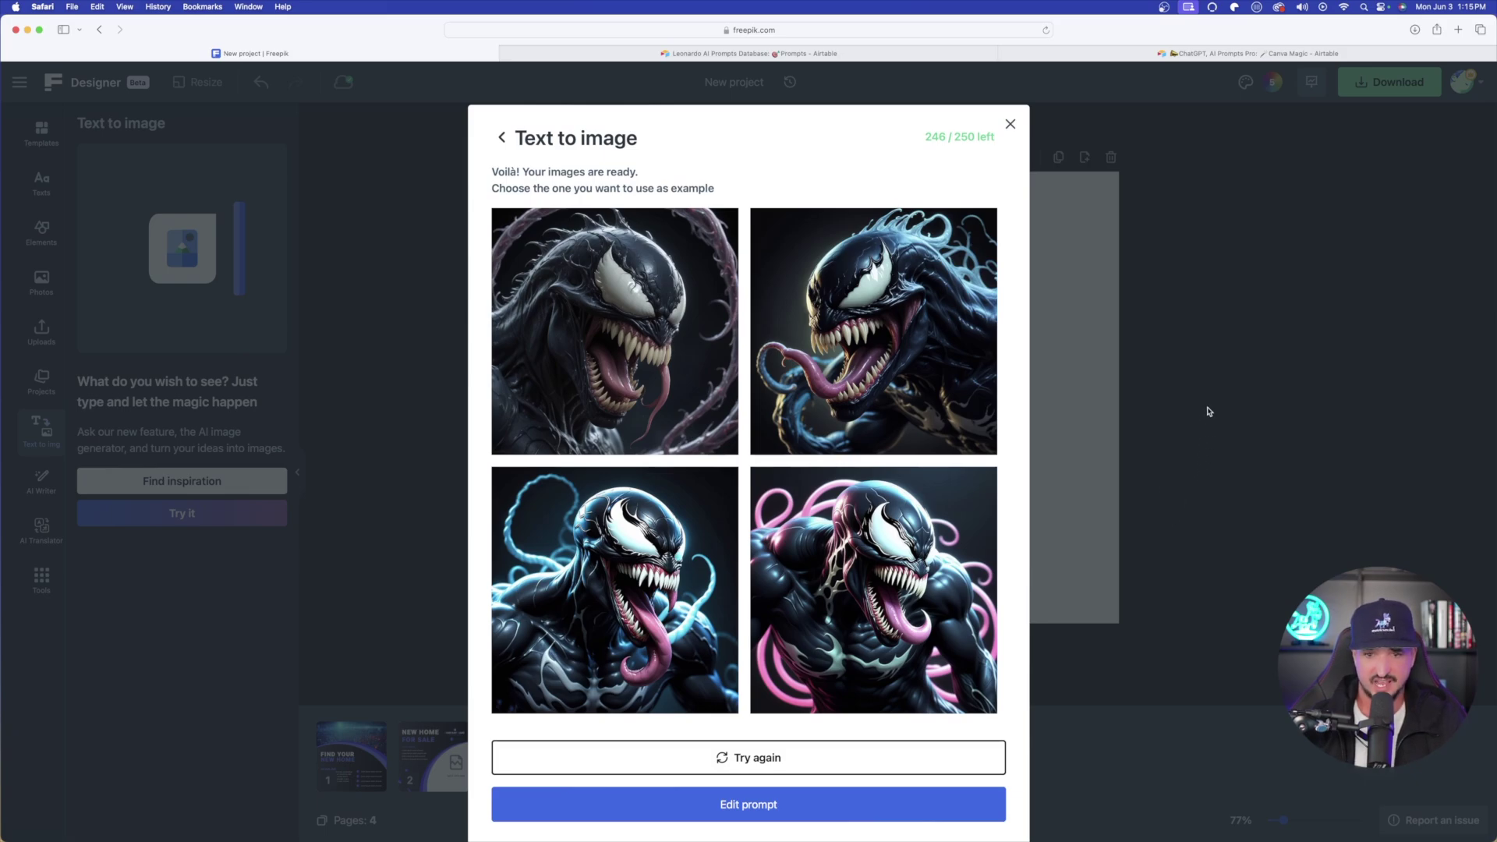
Add the fourth Venom image to Page 4, enlarged and centred.
mouse_move(869, 572)
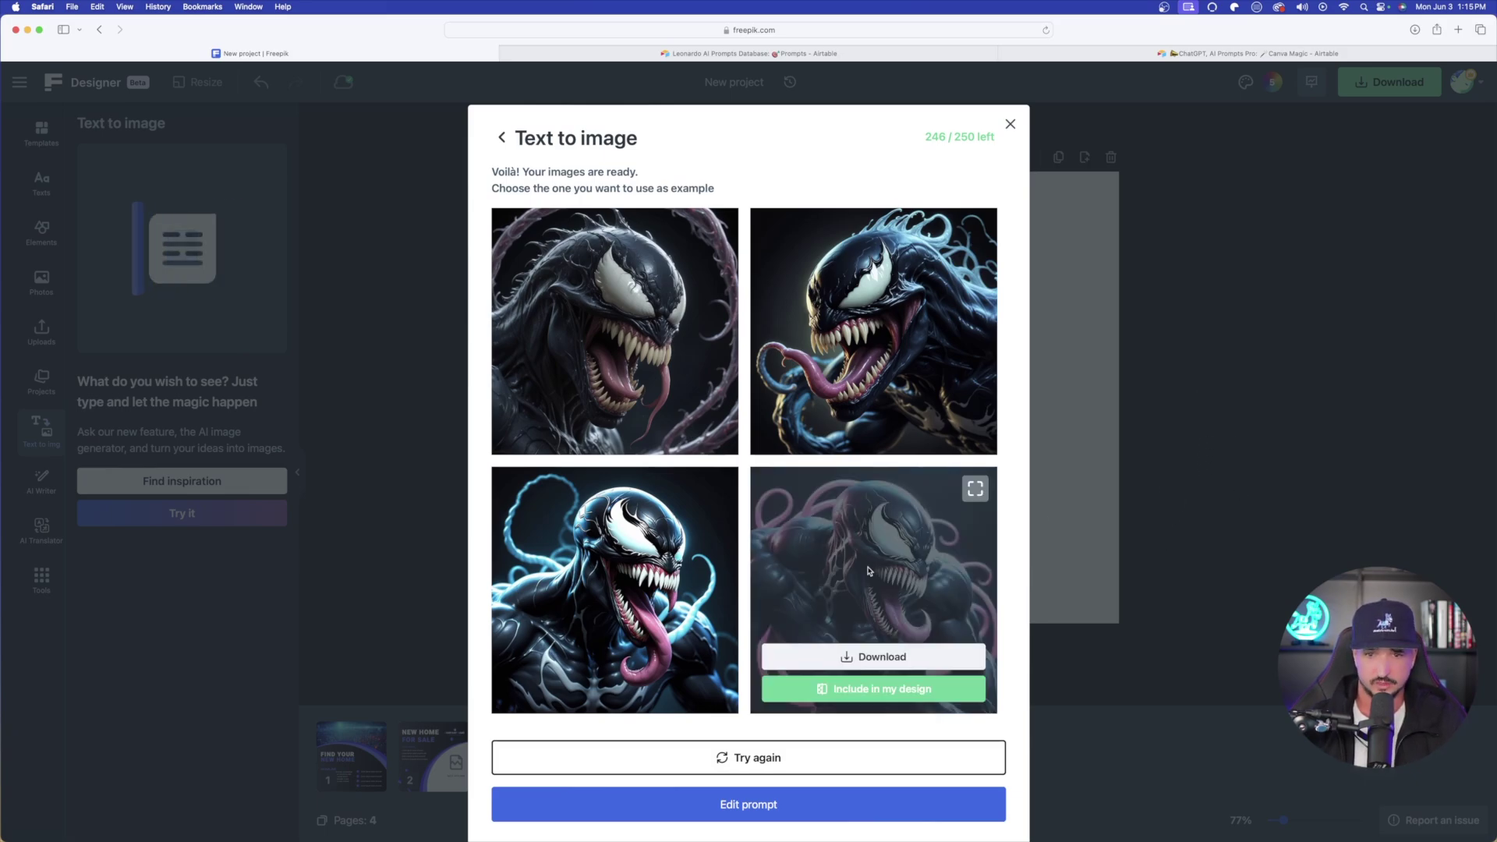
click(850, 691)
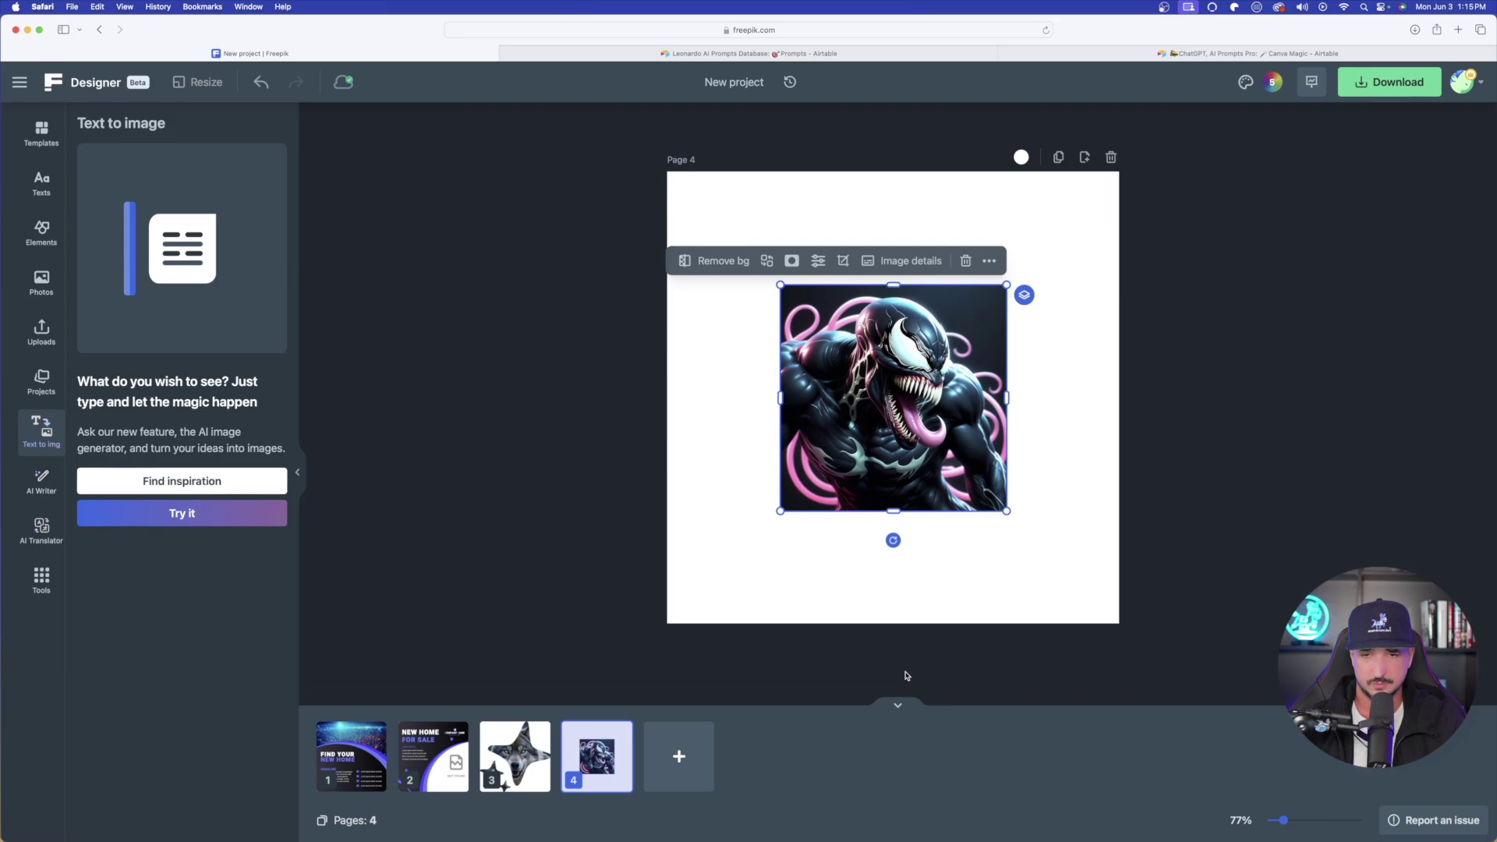
drag(781, 285, 702, 208)
drag(925, 486, 964, 514)
drag(867, 415, 867, 424)
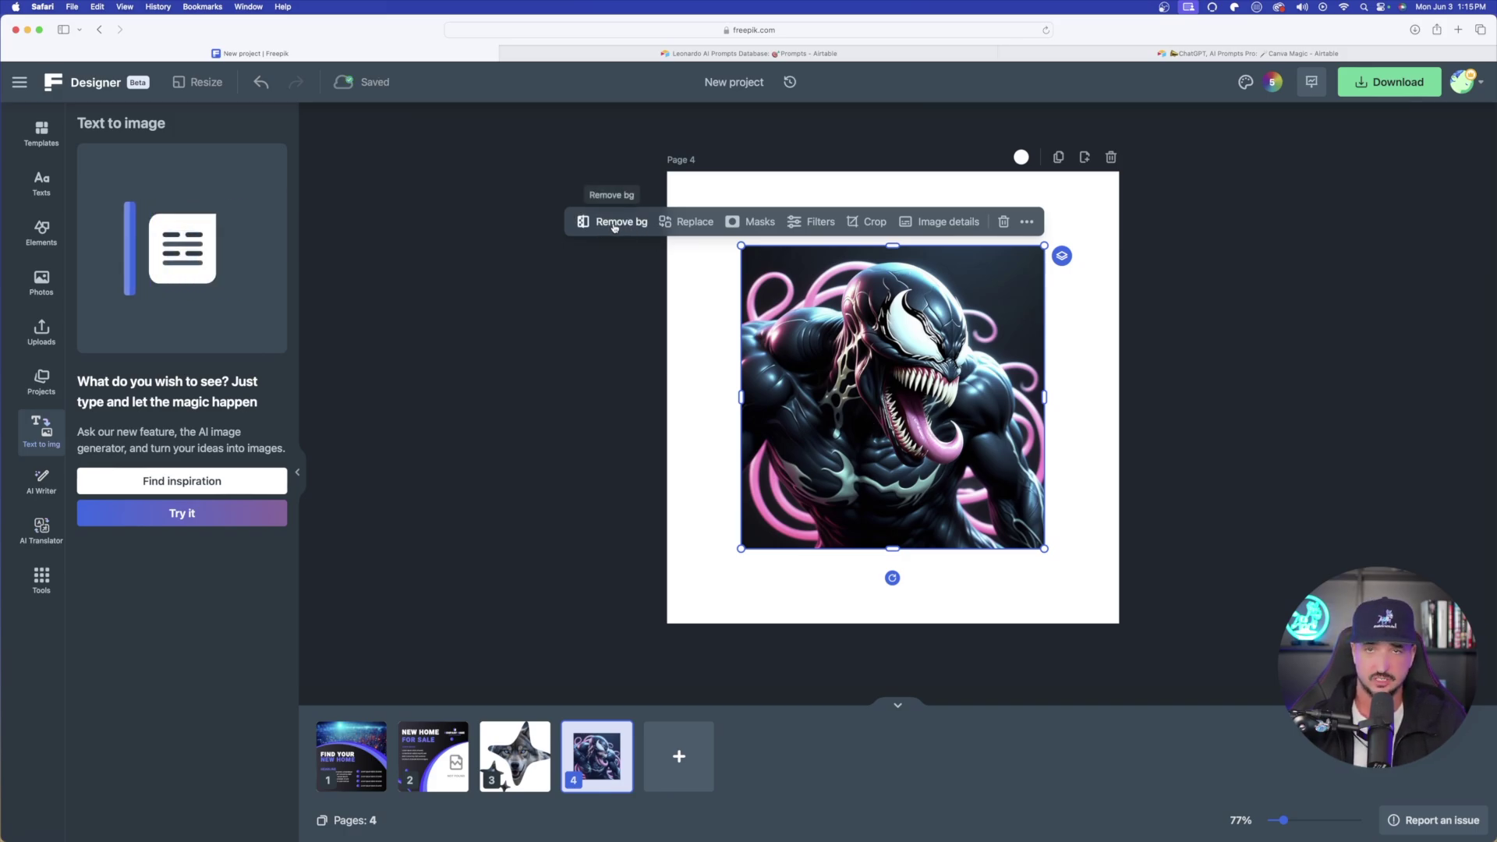
Remove the Venom image's background, enlarge the cut-out, and snap it to the page's left edge.
click(614, 224)
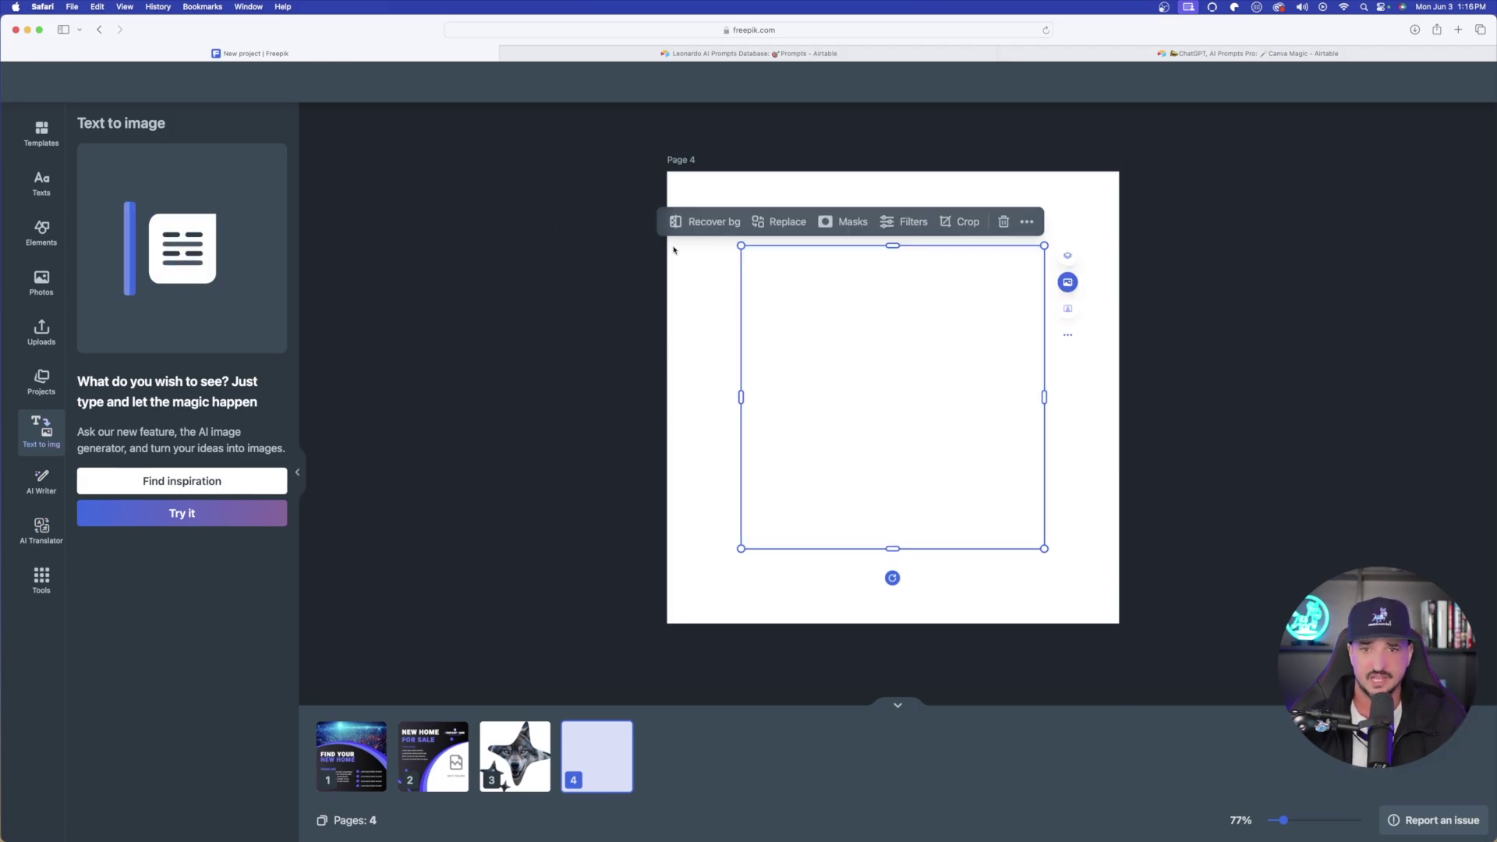
drag(874, 354, 848, 406)
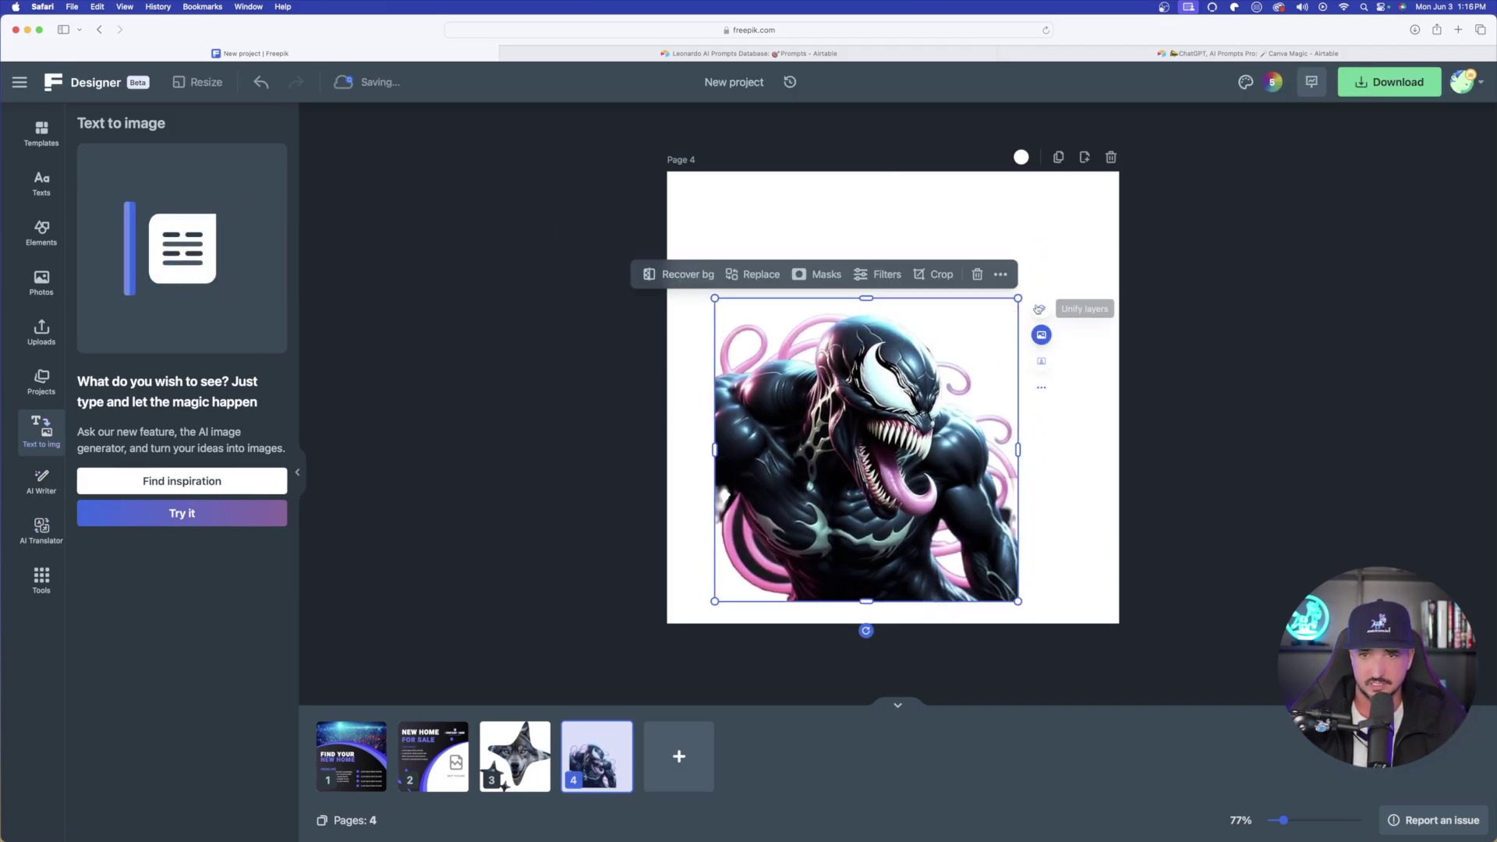
drag(1019, 298, 1119, 198)
drag(928, 373, 909, 394)
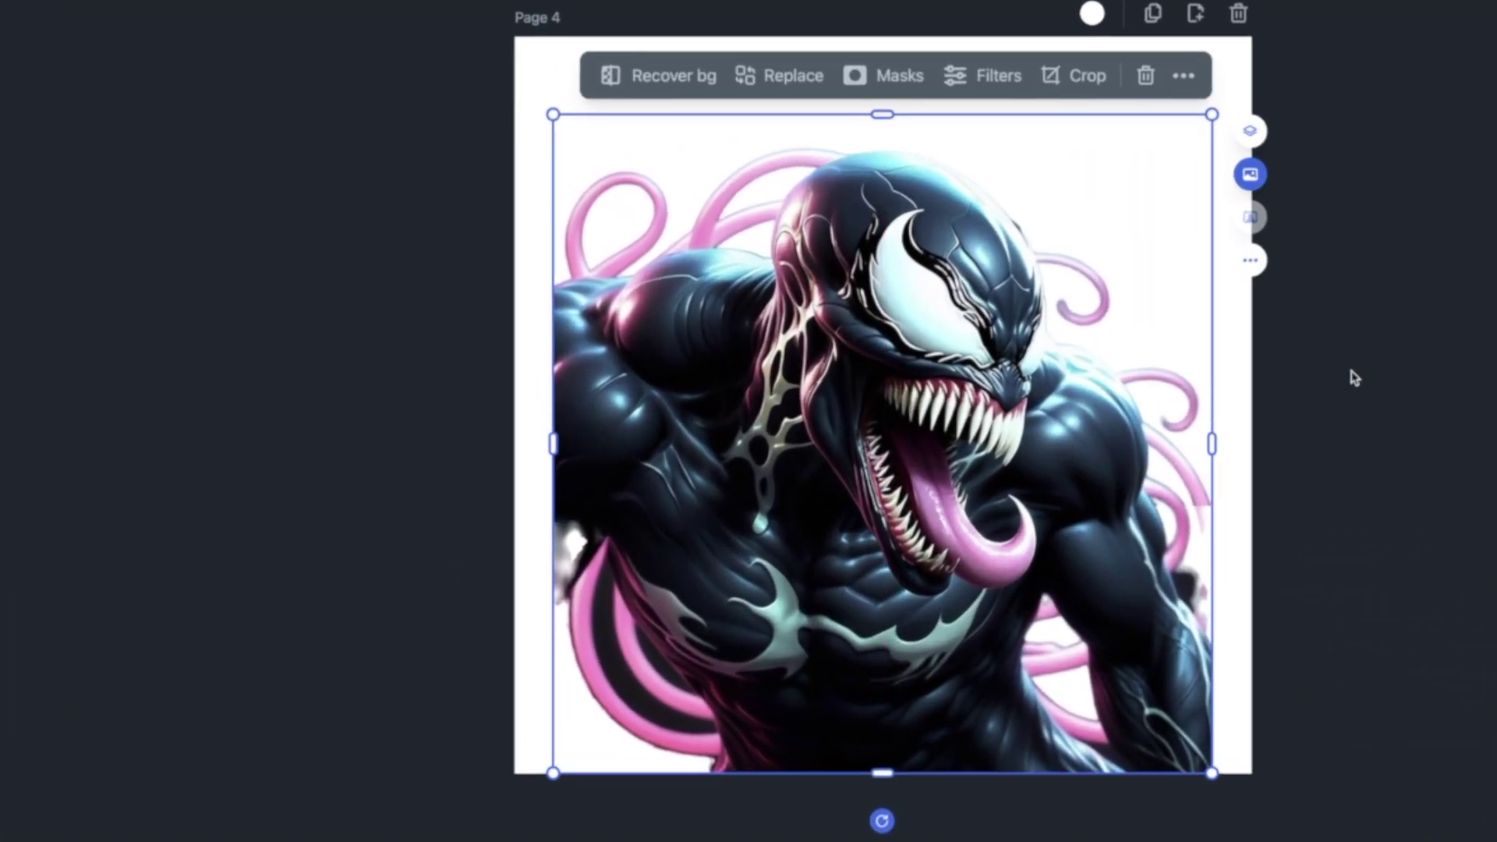
click(1250, 381)
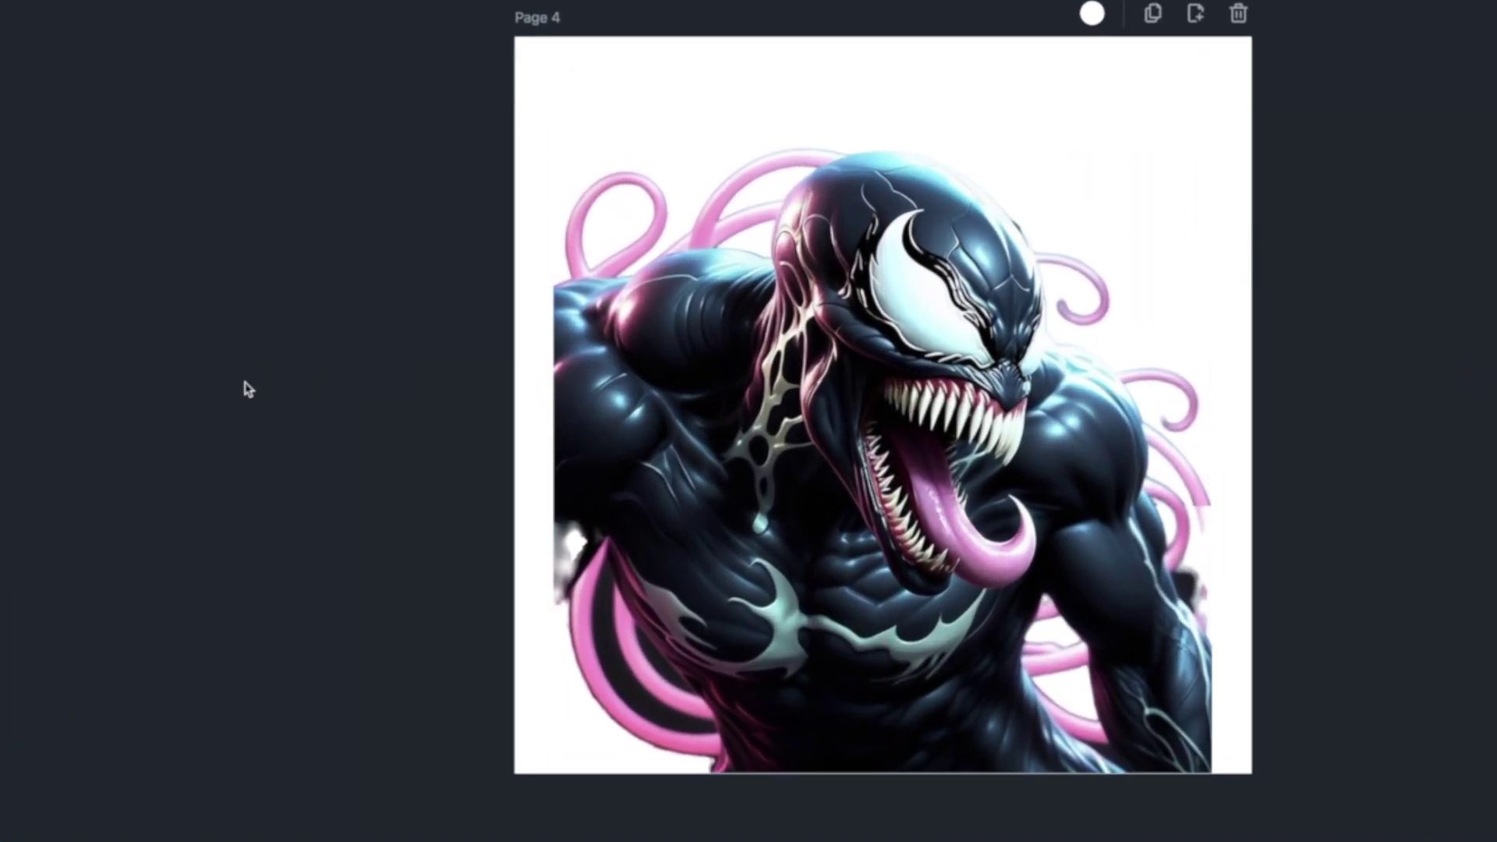
drag(780, 442, 741, 446)
click(213, 287)
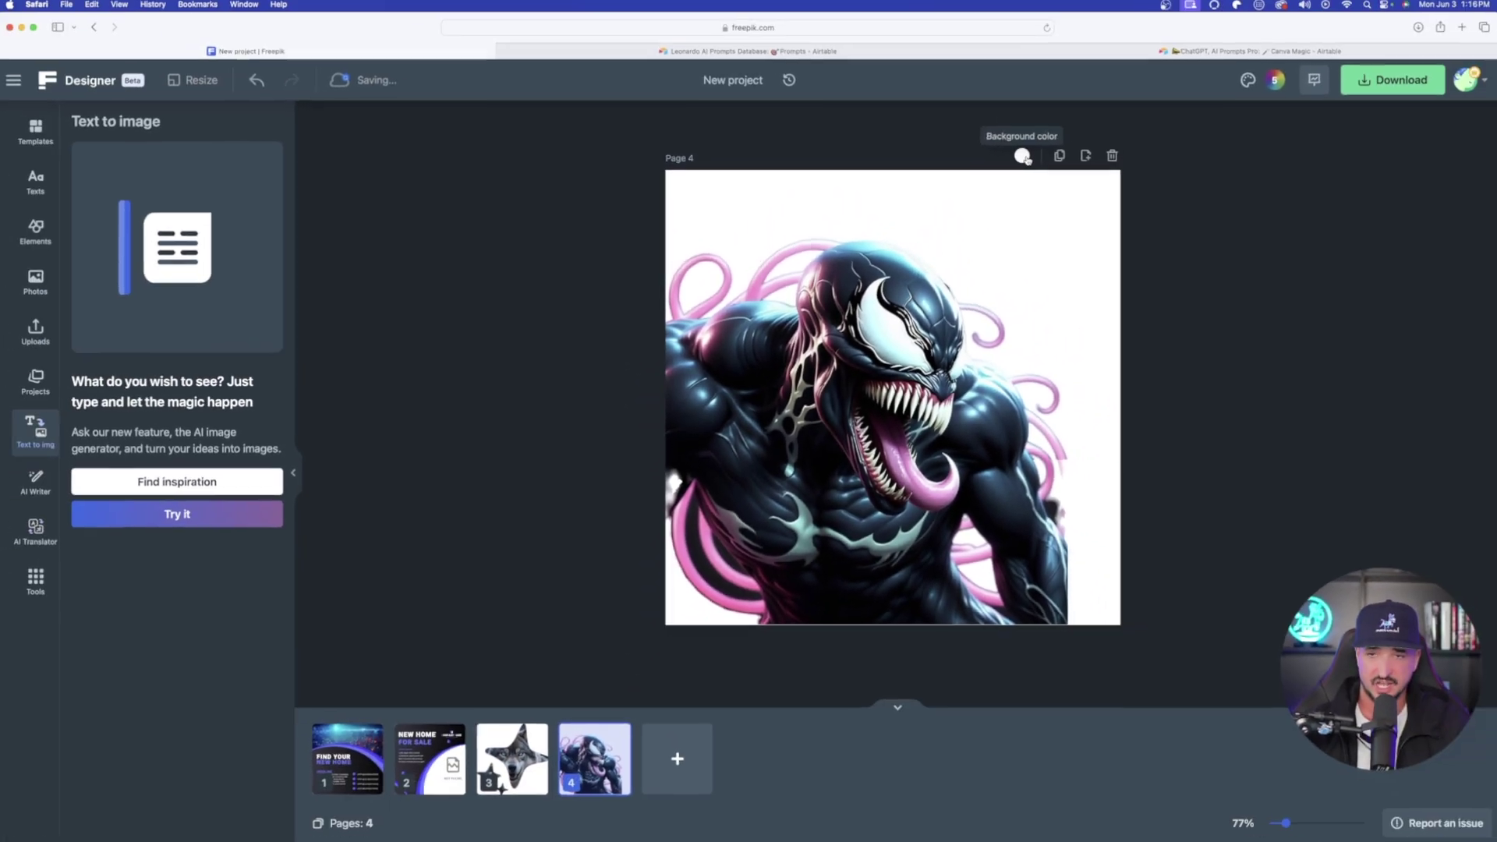
Change Page 4's purple background to a gradient whose end stop is bright magenta.
click(1072, 57)
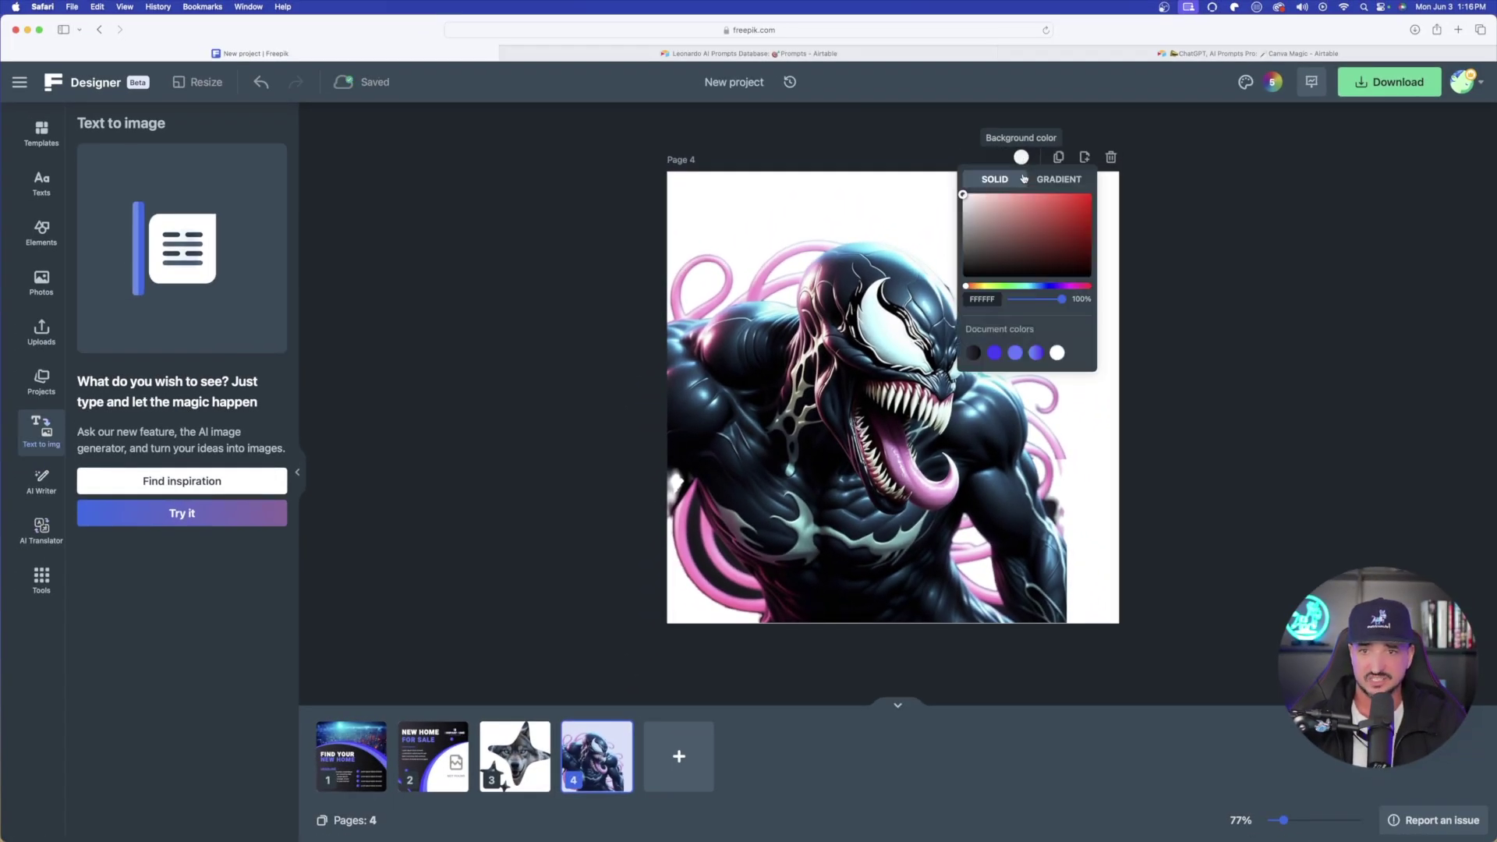
click(994, 353)
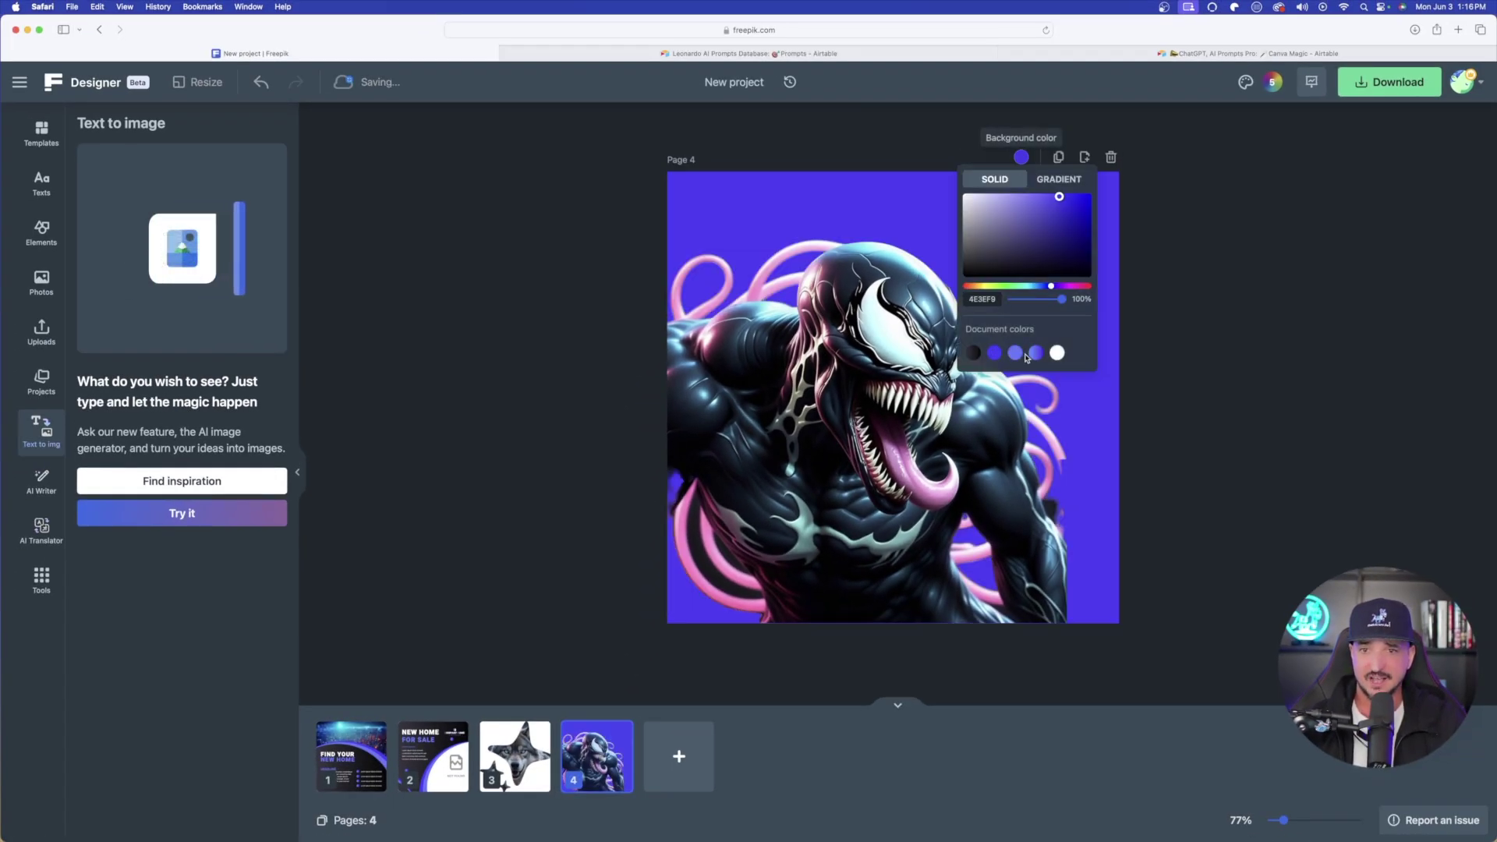
click(1060, 179)
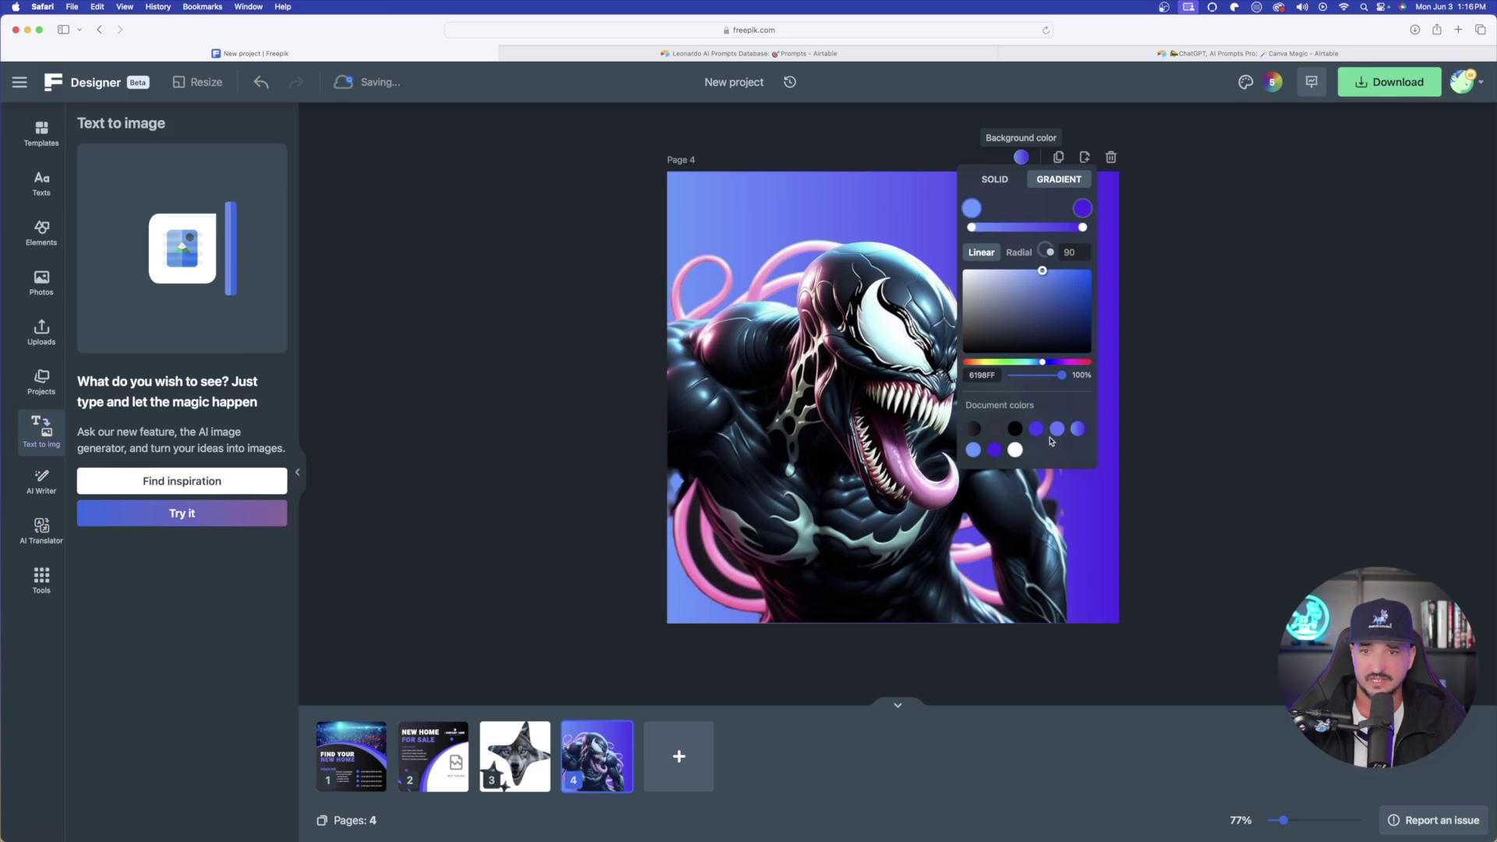
click(1078, 428)
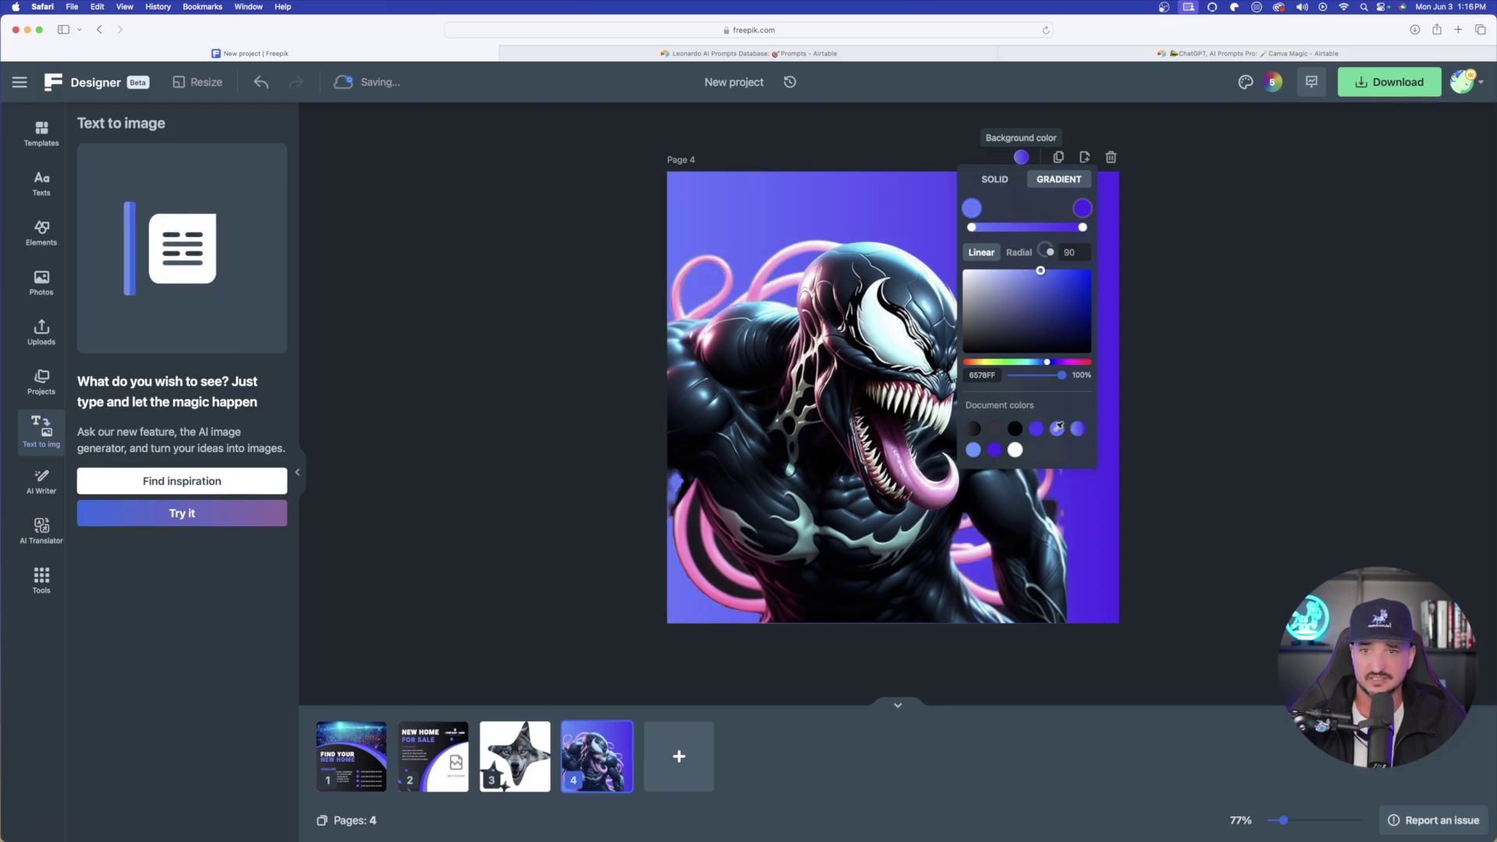
click(1028, 274)
drag(1028, 275, 1075, 365)
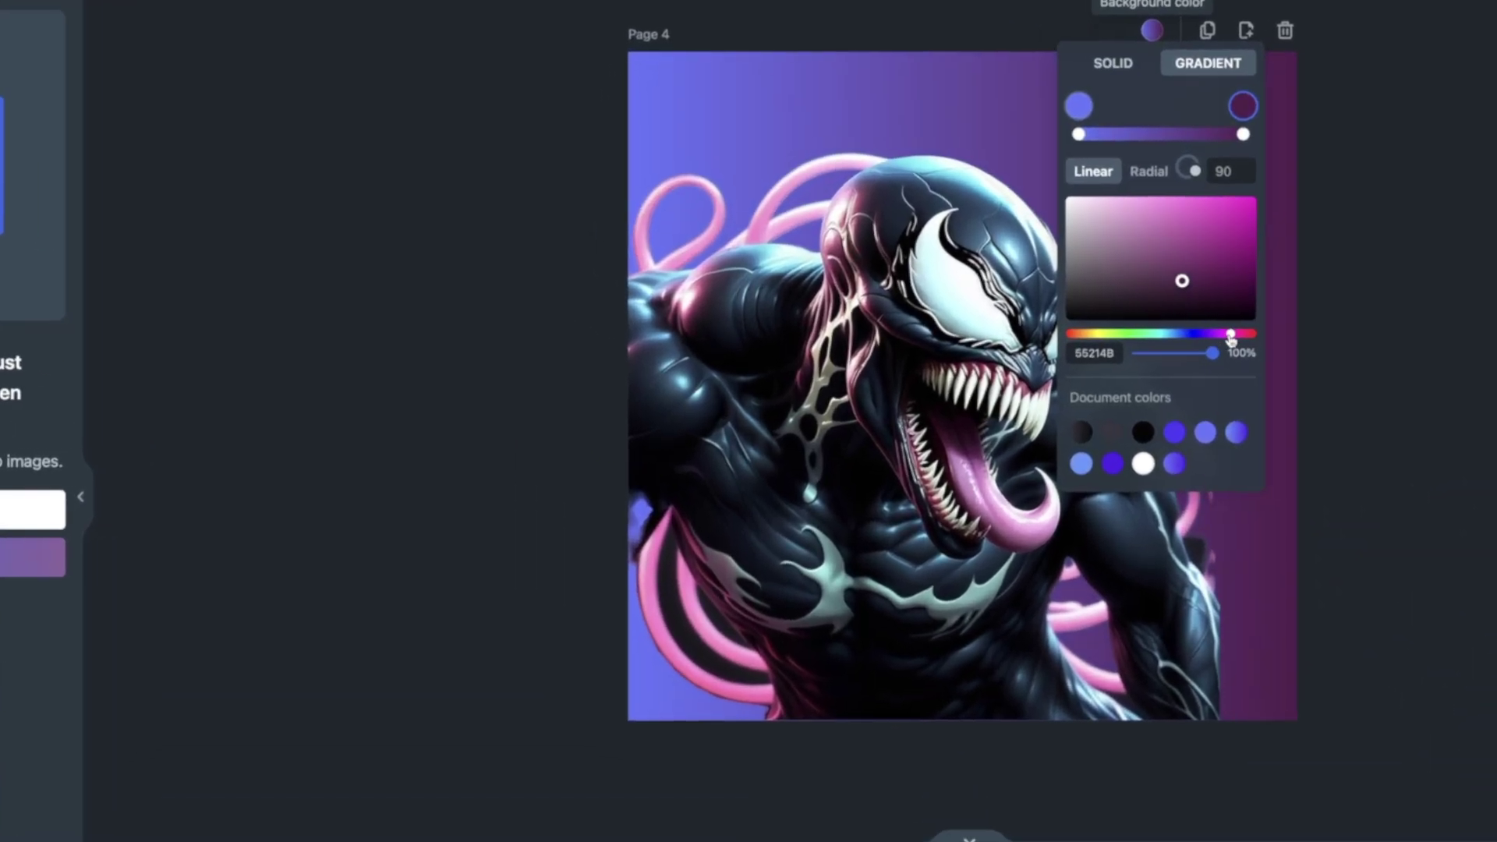
drag(1180, 281, 1196, 201)
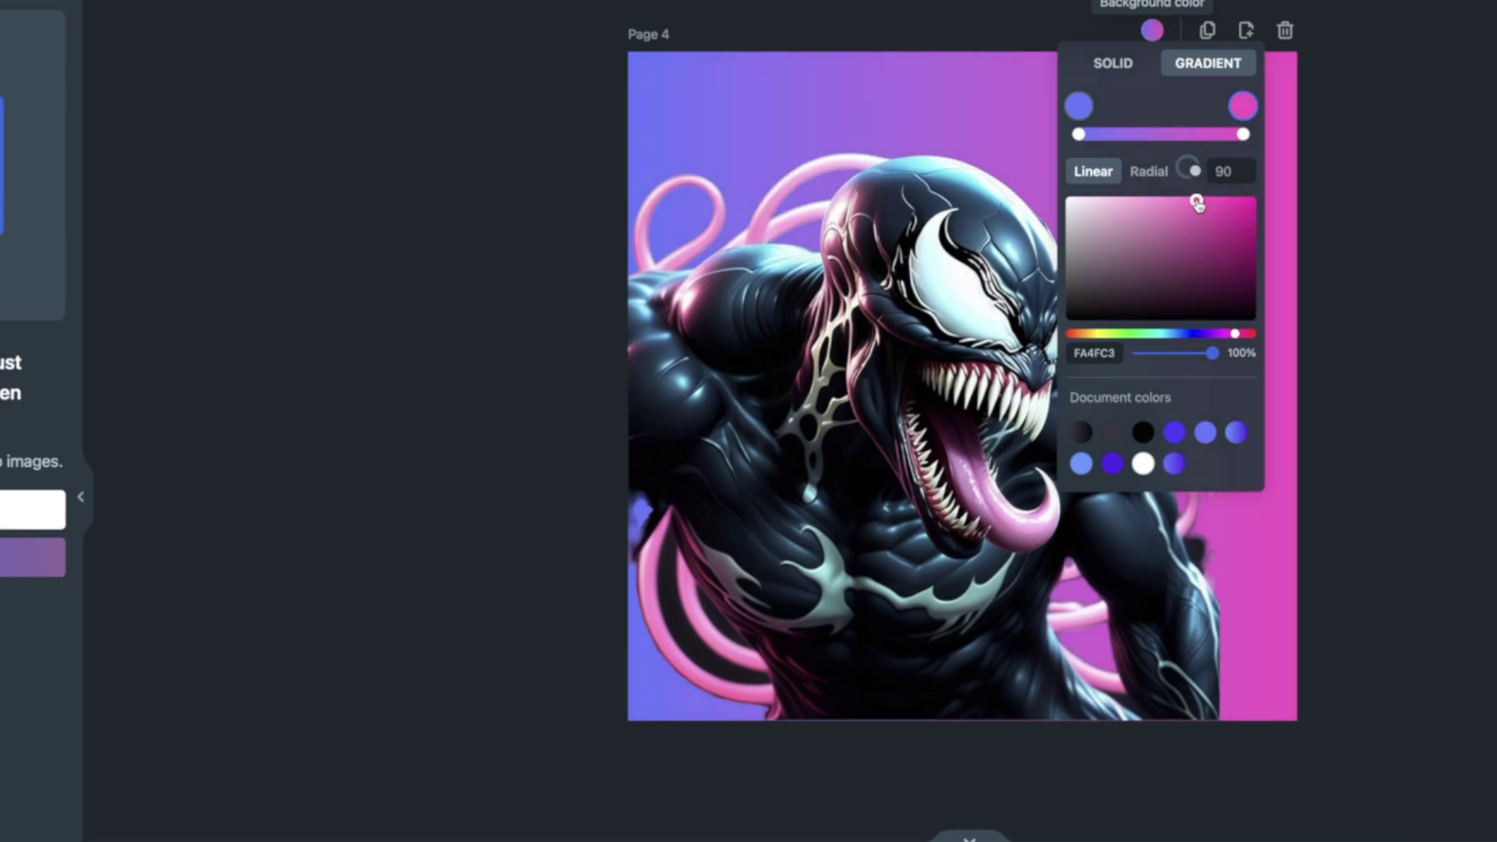
key(Escape)
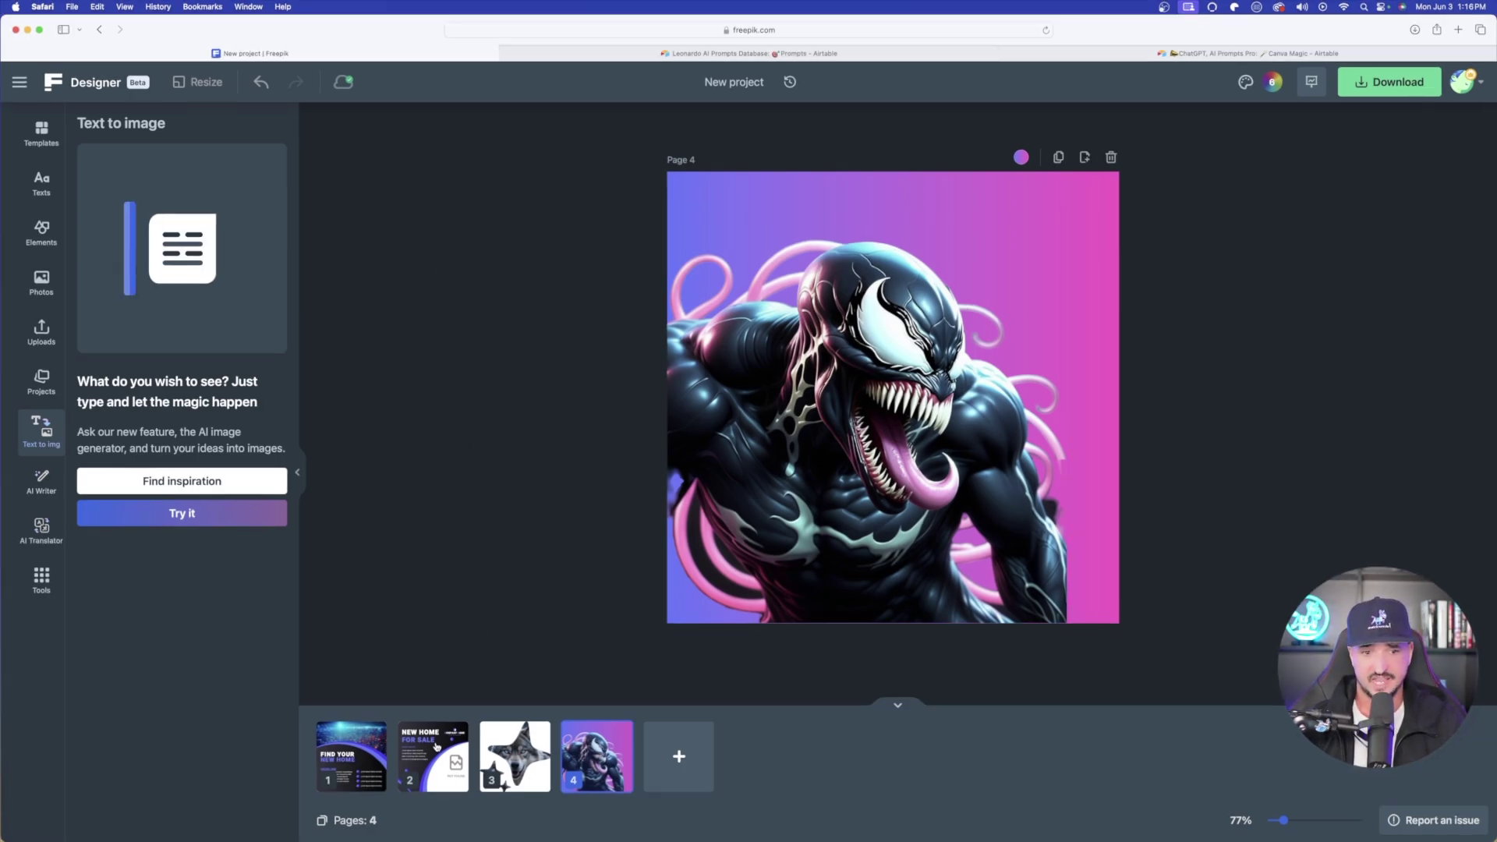
Browse Pages 3 and 4, then go to Page 1 and inspect its body text.
click(516, 755)
click(599, 761)
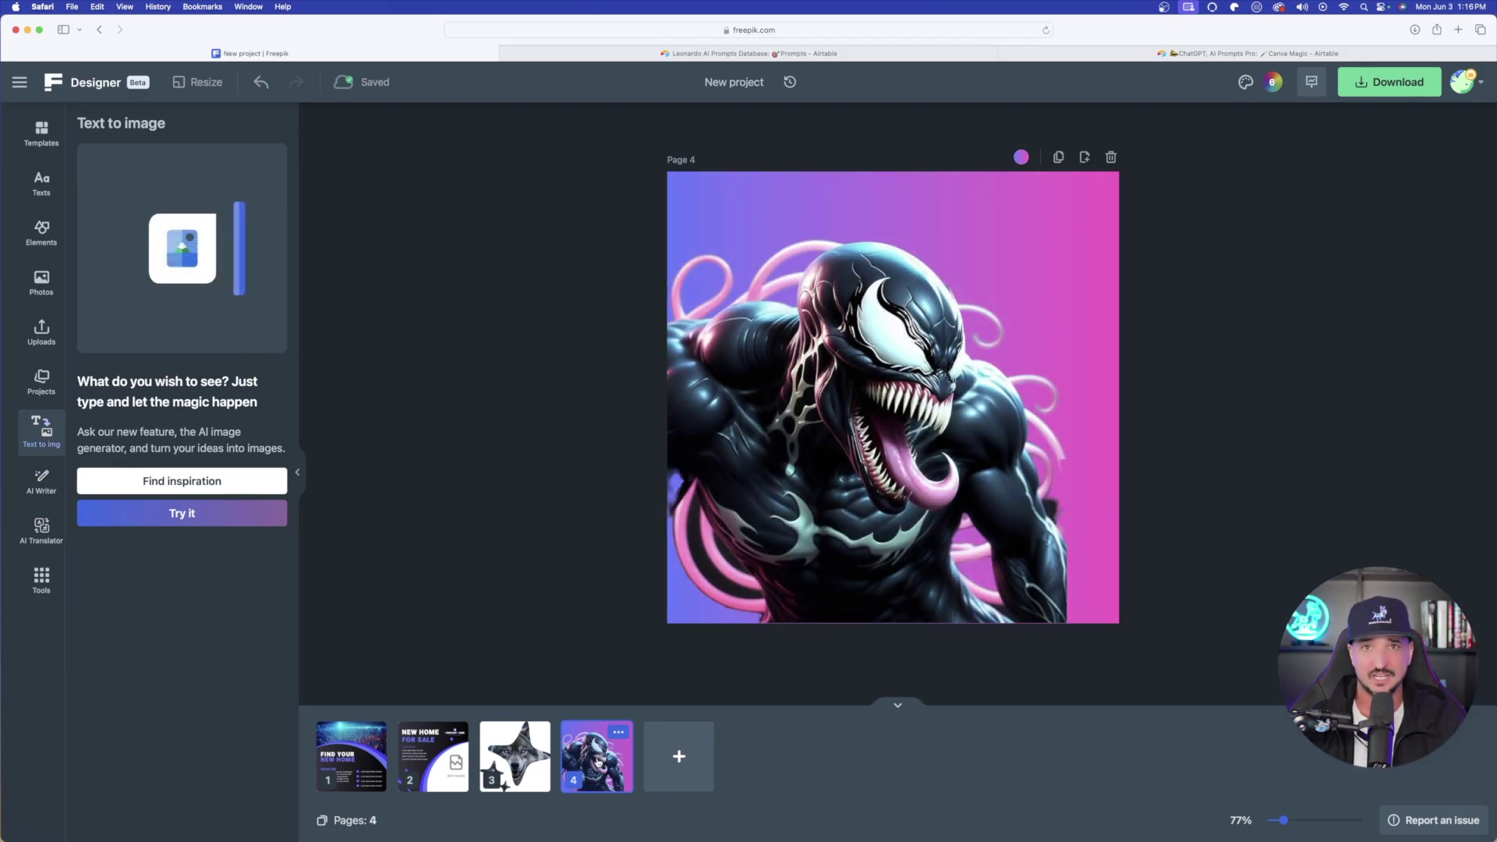
click(333, 745)
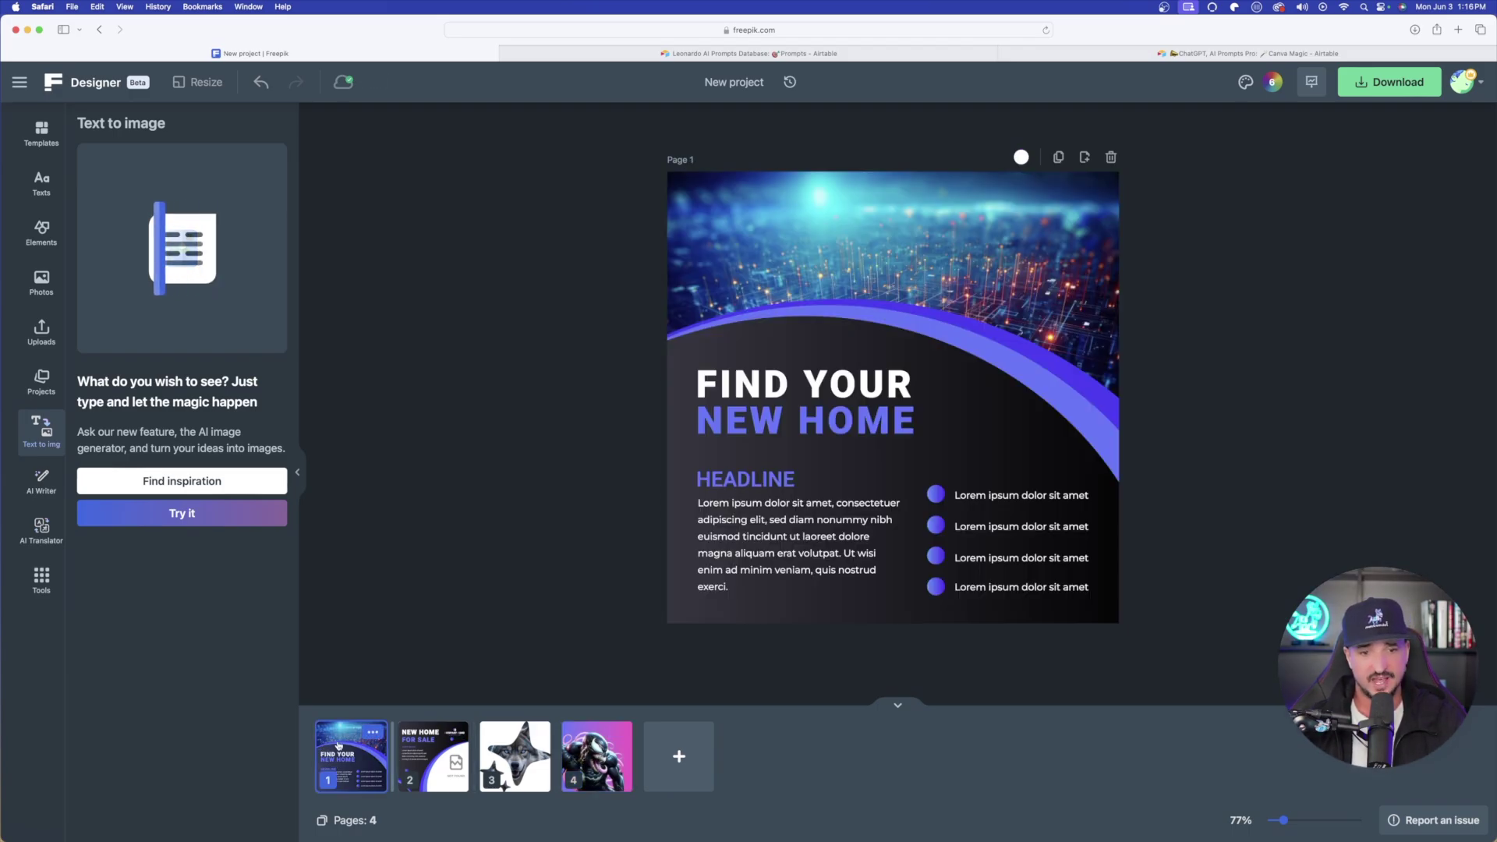
click(803, 566)
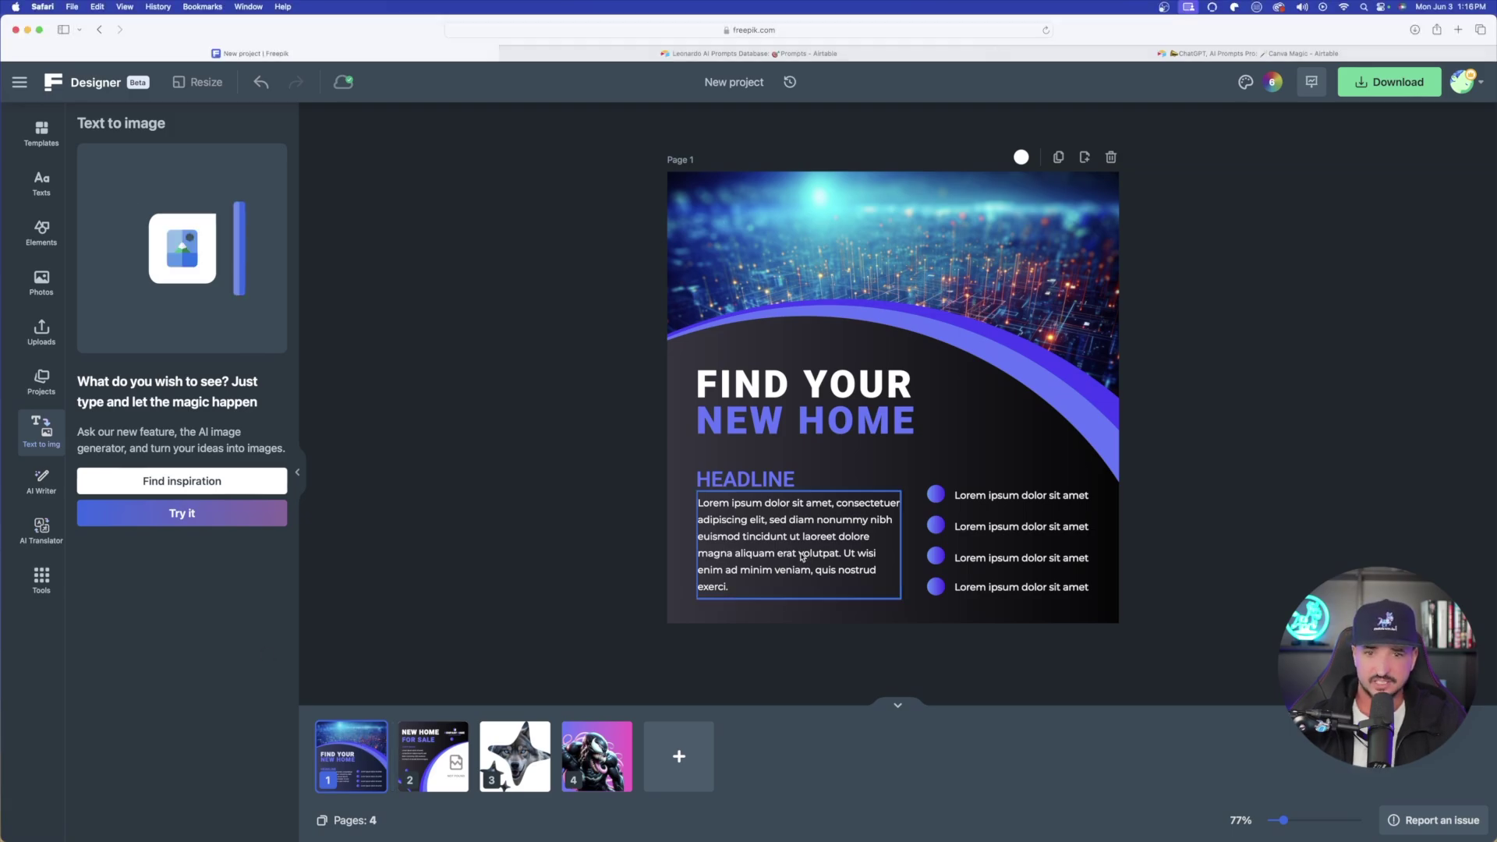
double_click(784, 553)
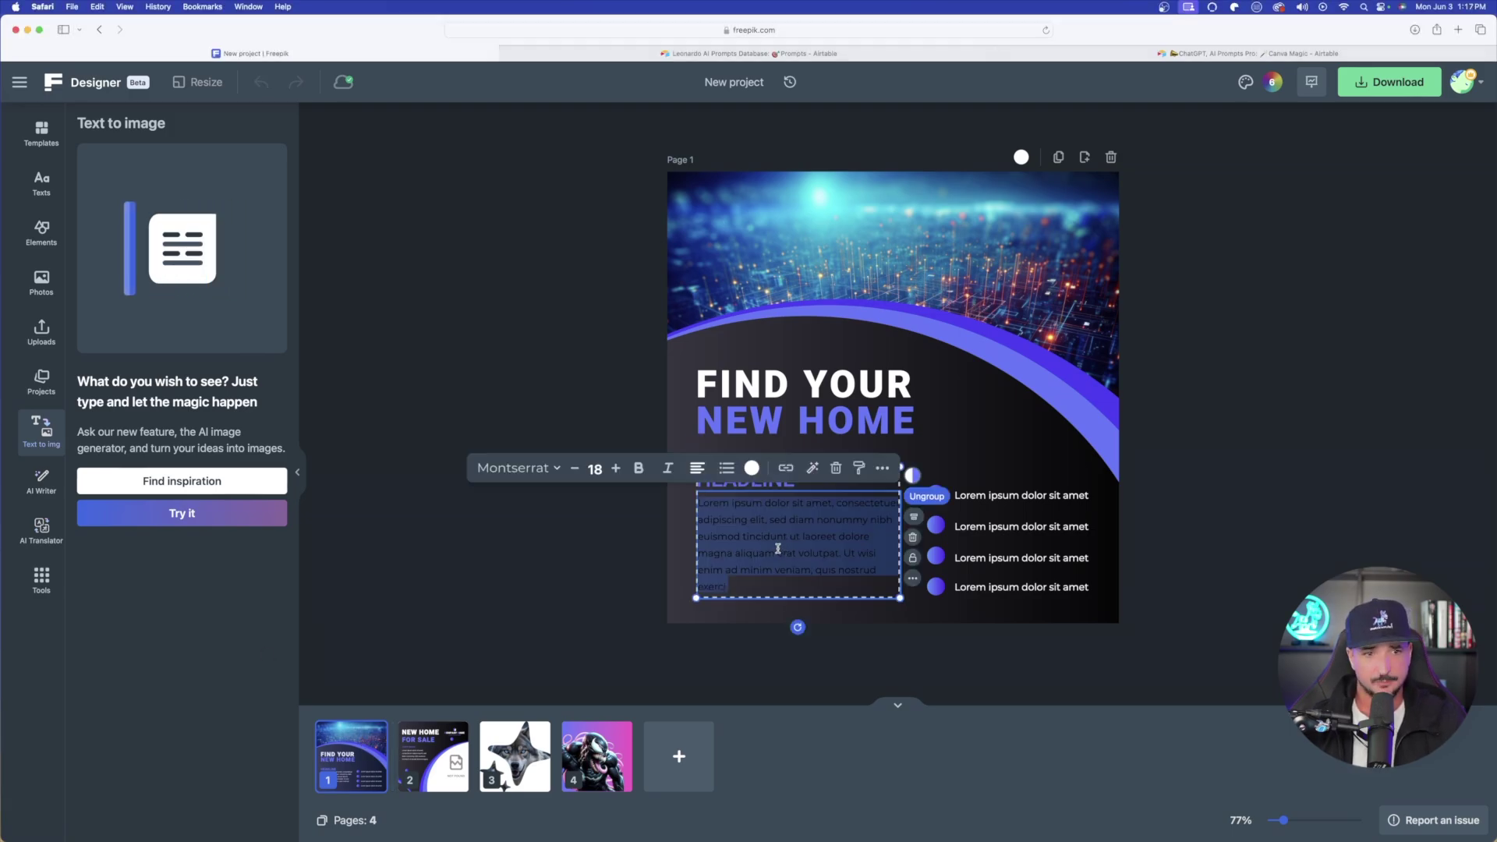
click(525, 525)
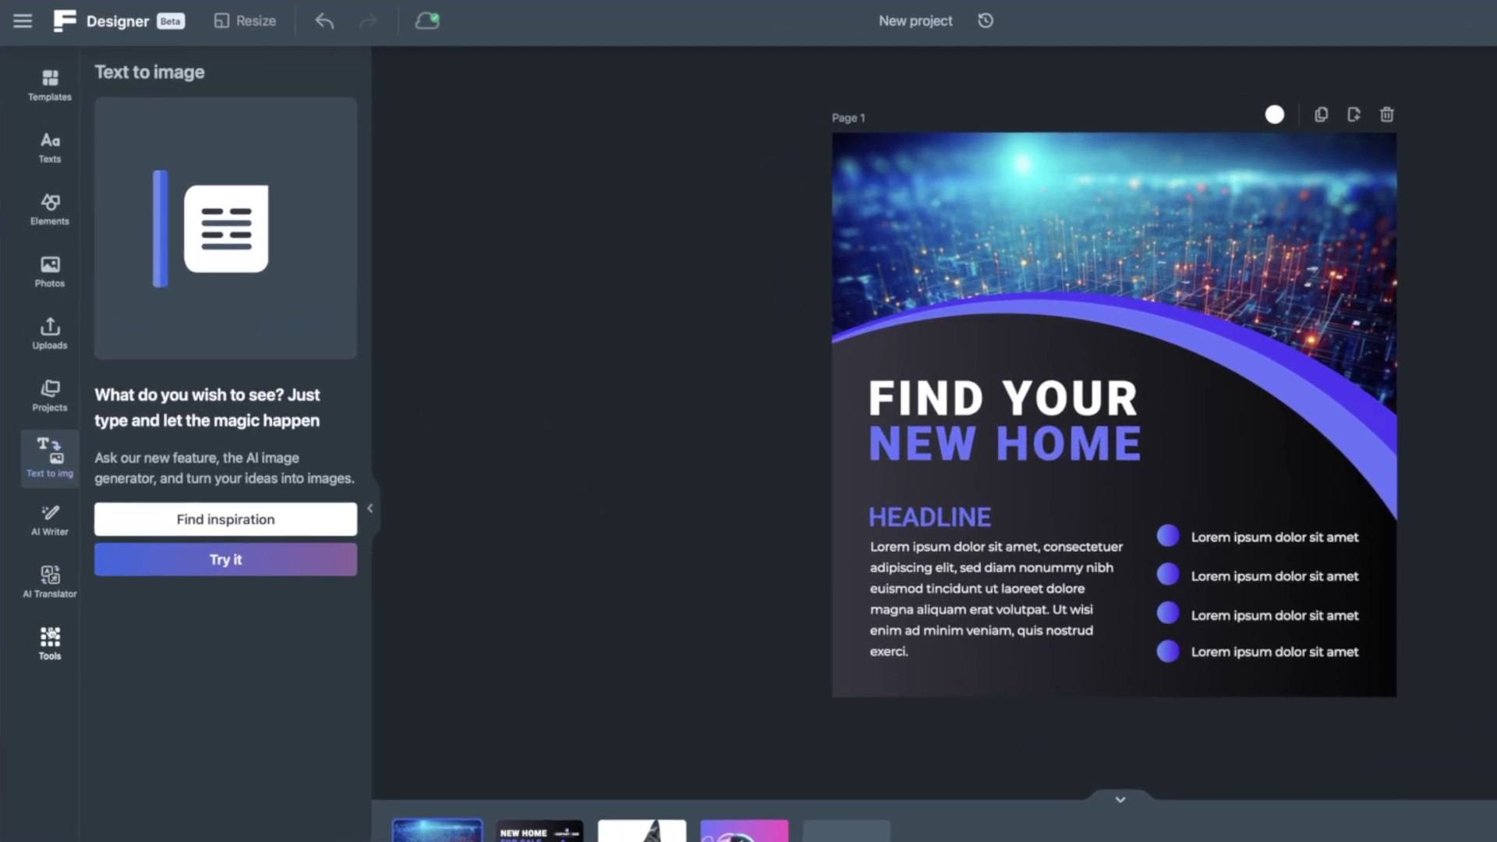
Open the AI writer from Tools and click into its prompt box.
click(52, 642)
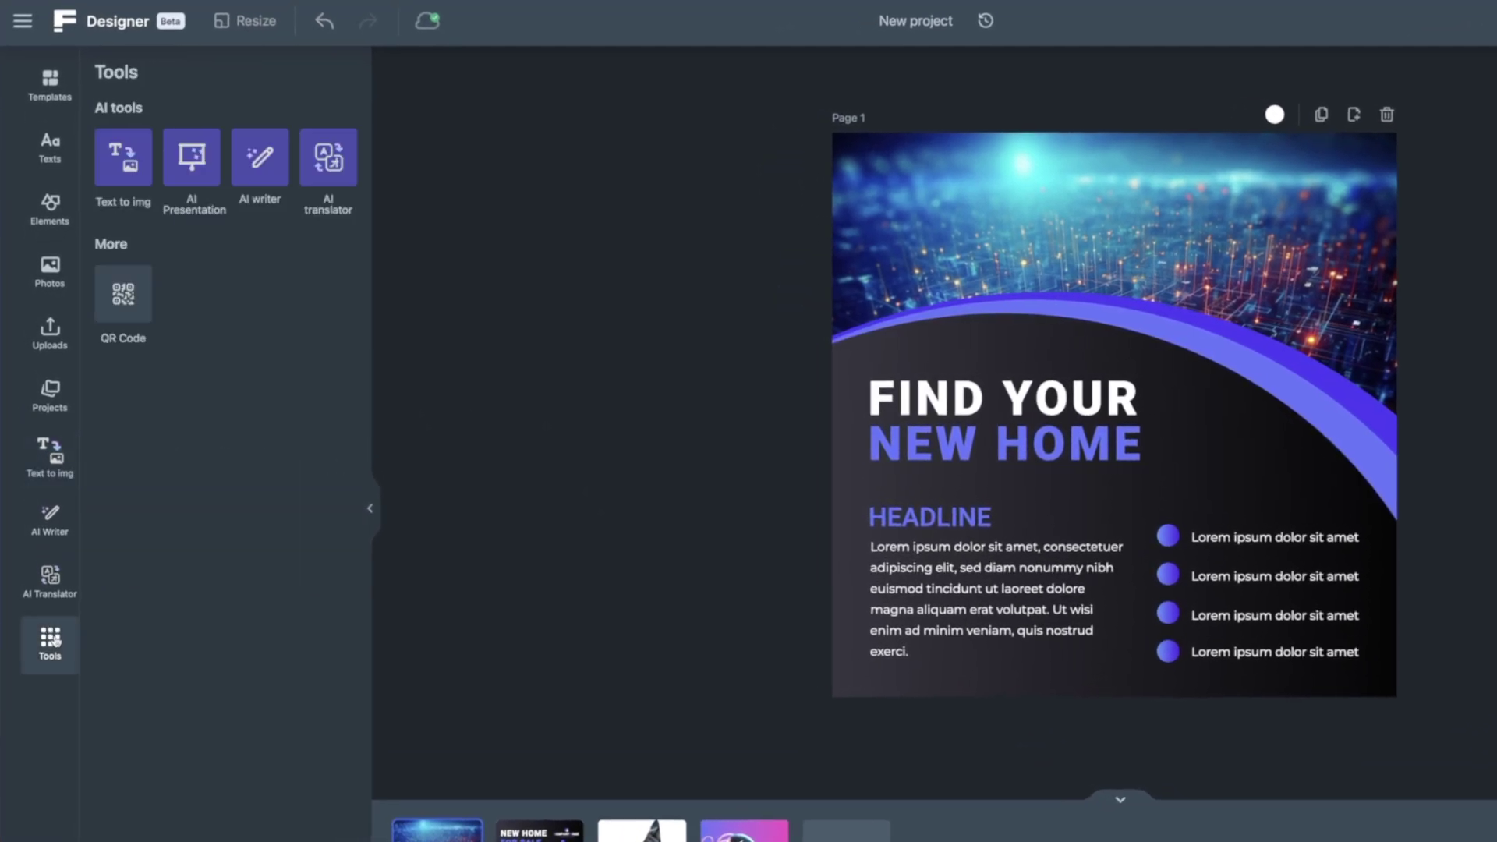
click(251, 162)
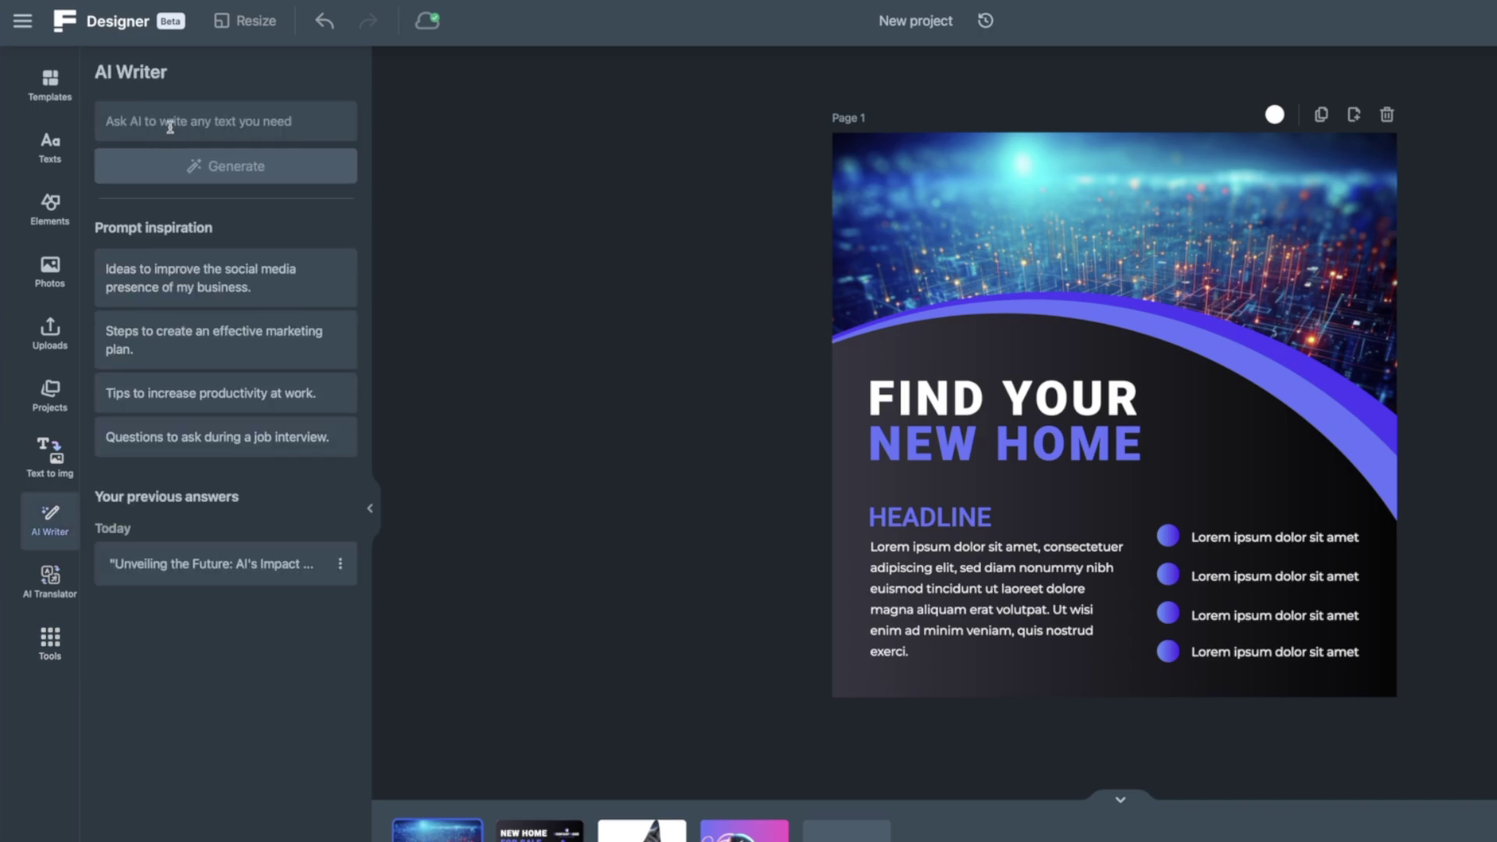
click(194, 118)
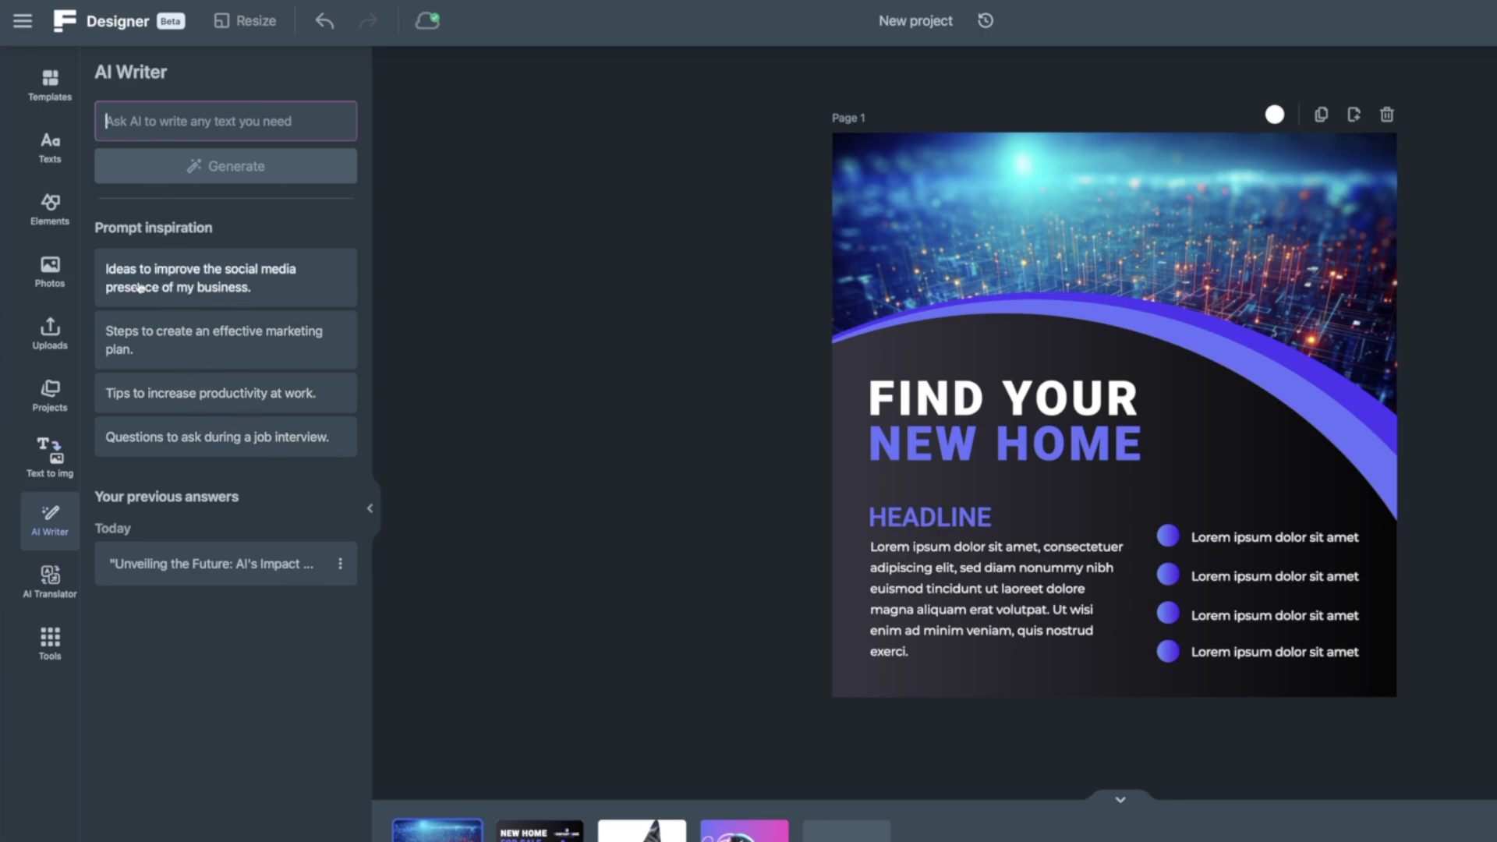
Insert the AI-written social media tips text on page 1, colour it white, and move it right.
click(198, 288)
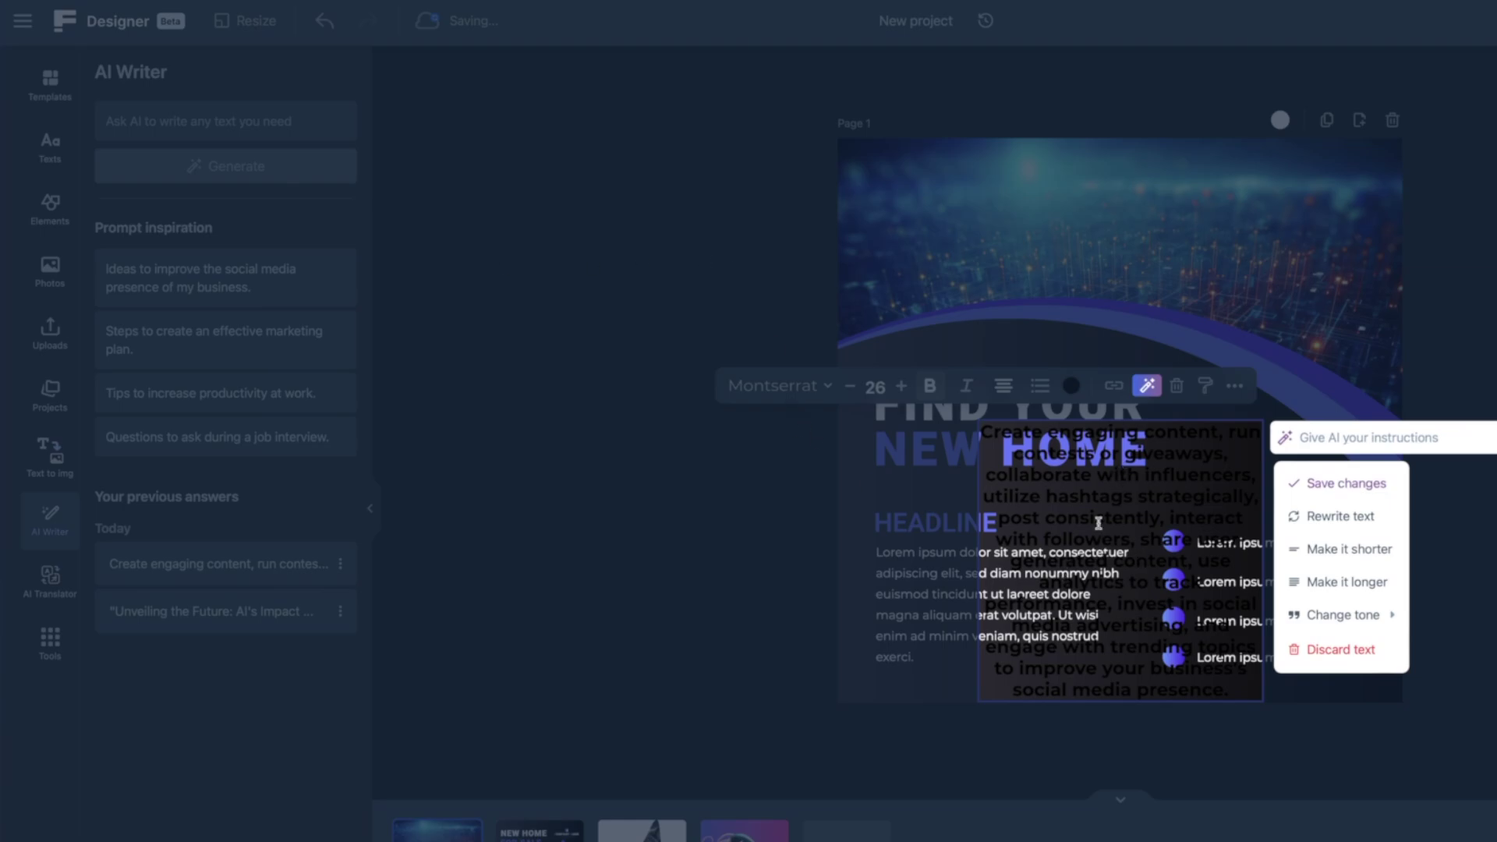
click(985, 559)
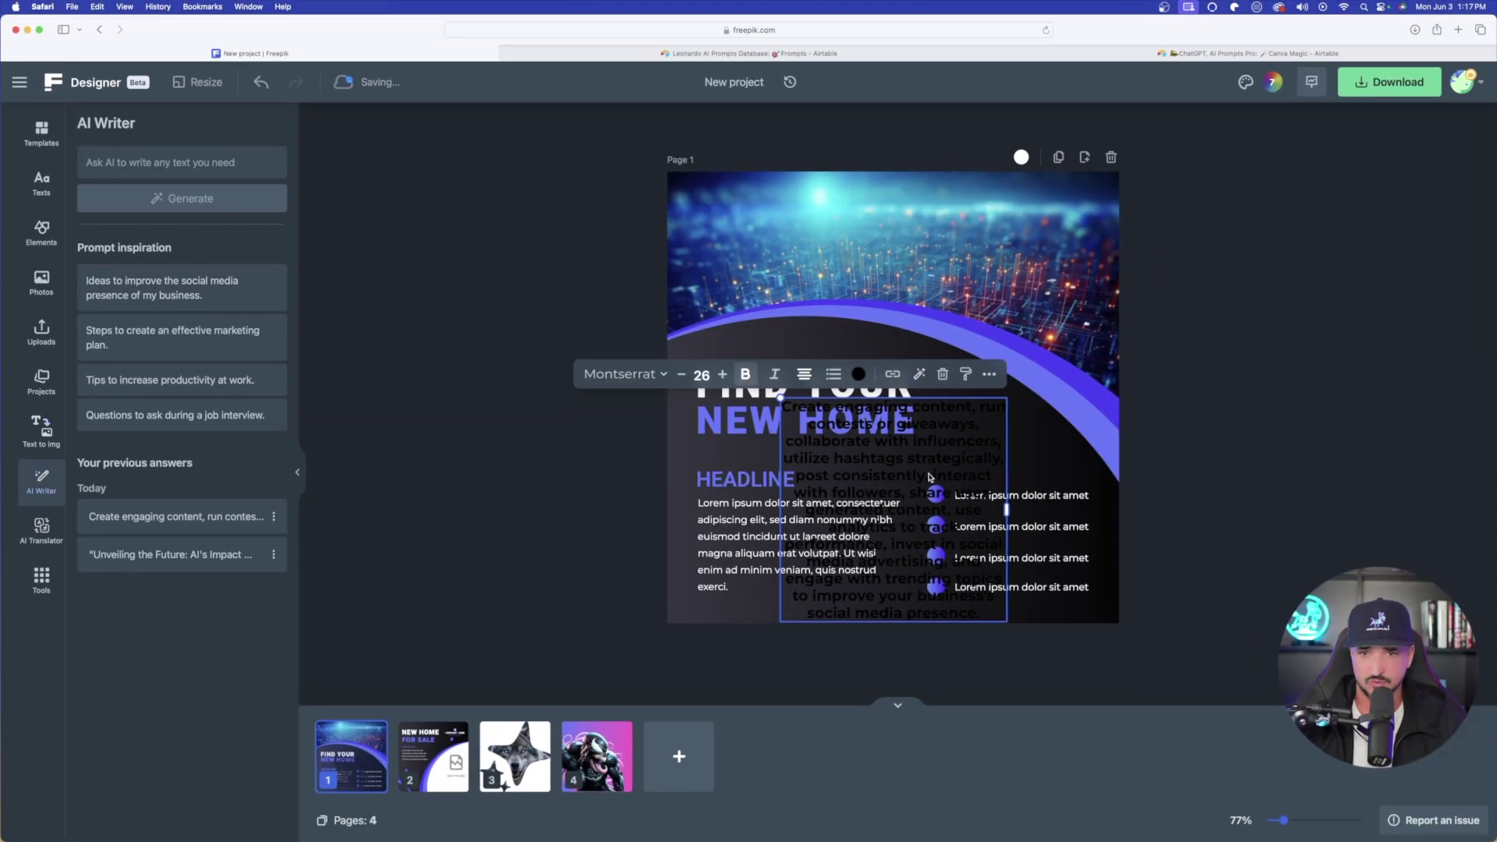
drag(785, 508, 798, 518)
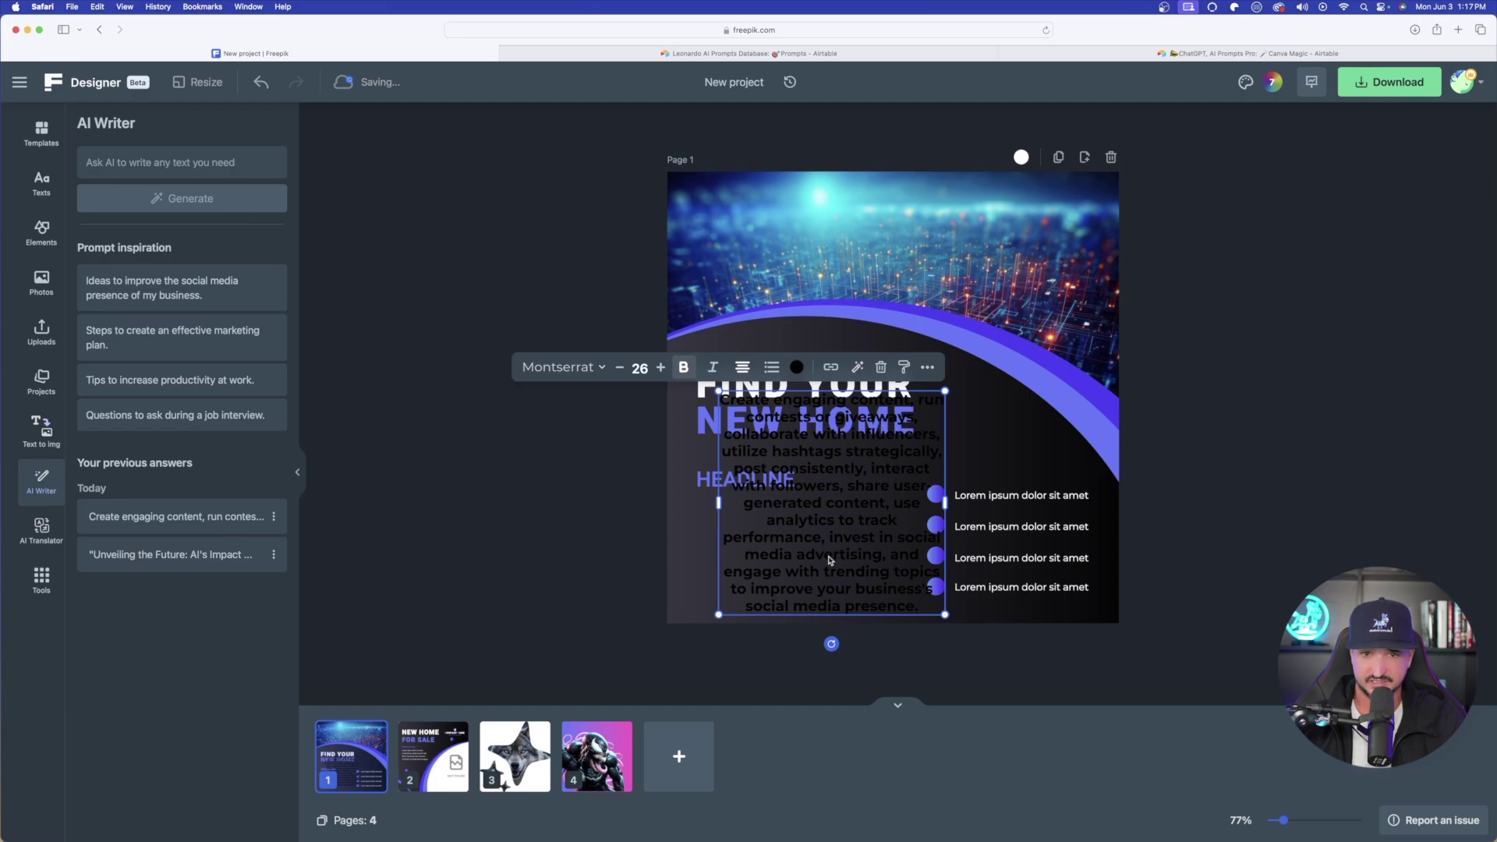
click(796, 367)
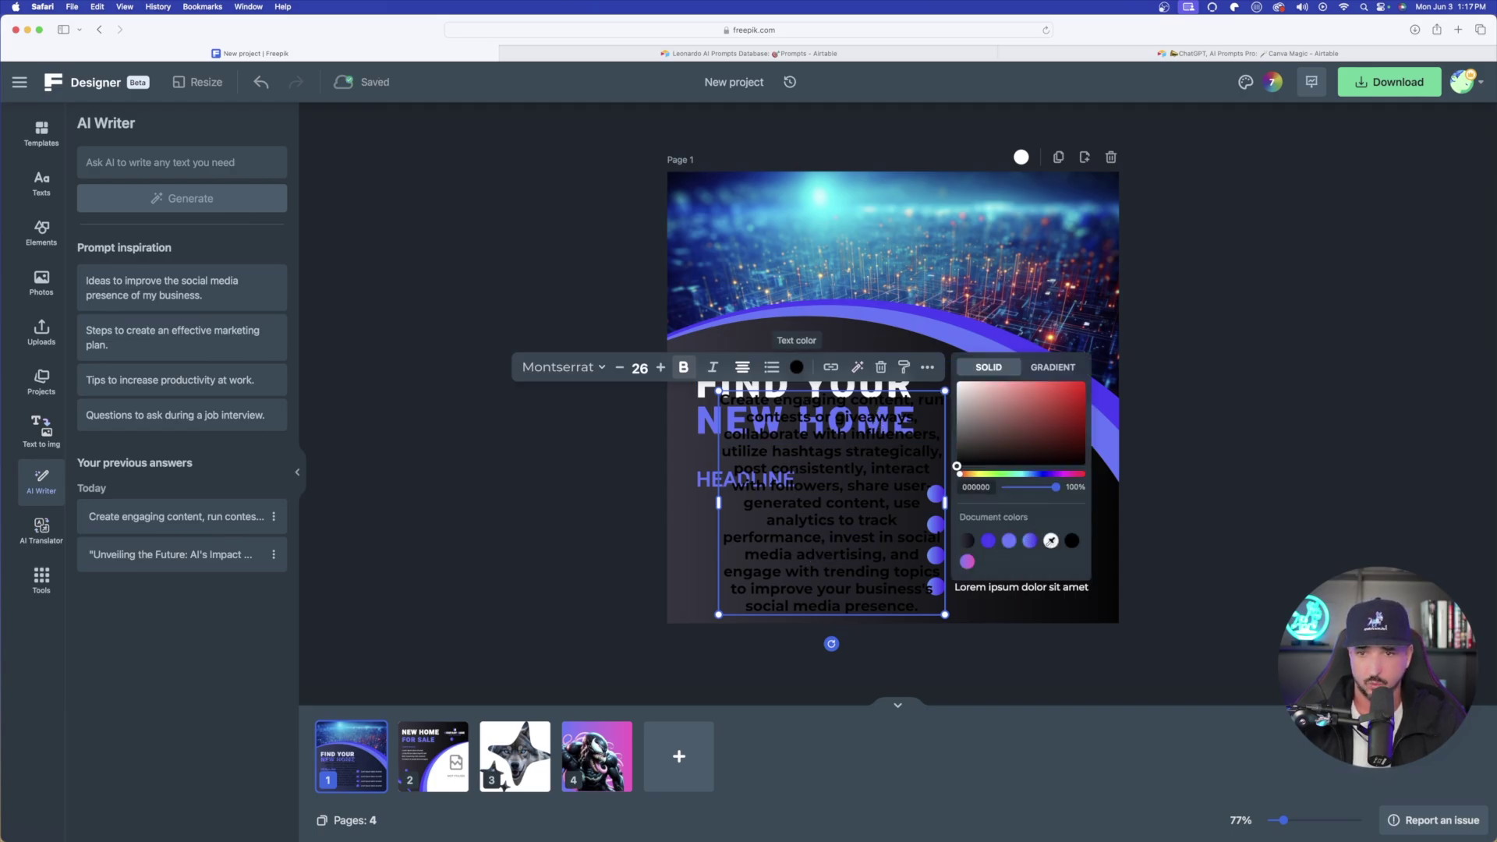
click(1051, 541)
click(622, 562)
drag(831, 521, 967, 506)
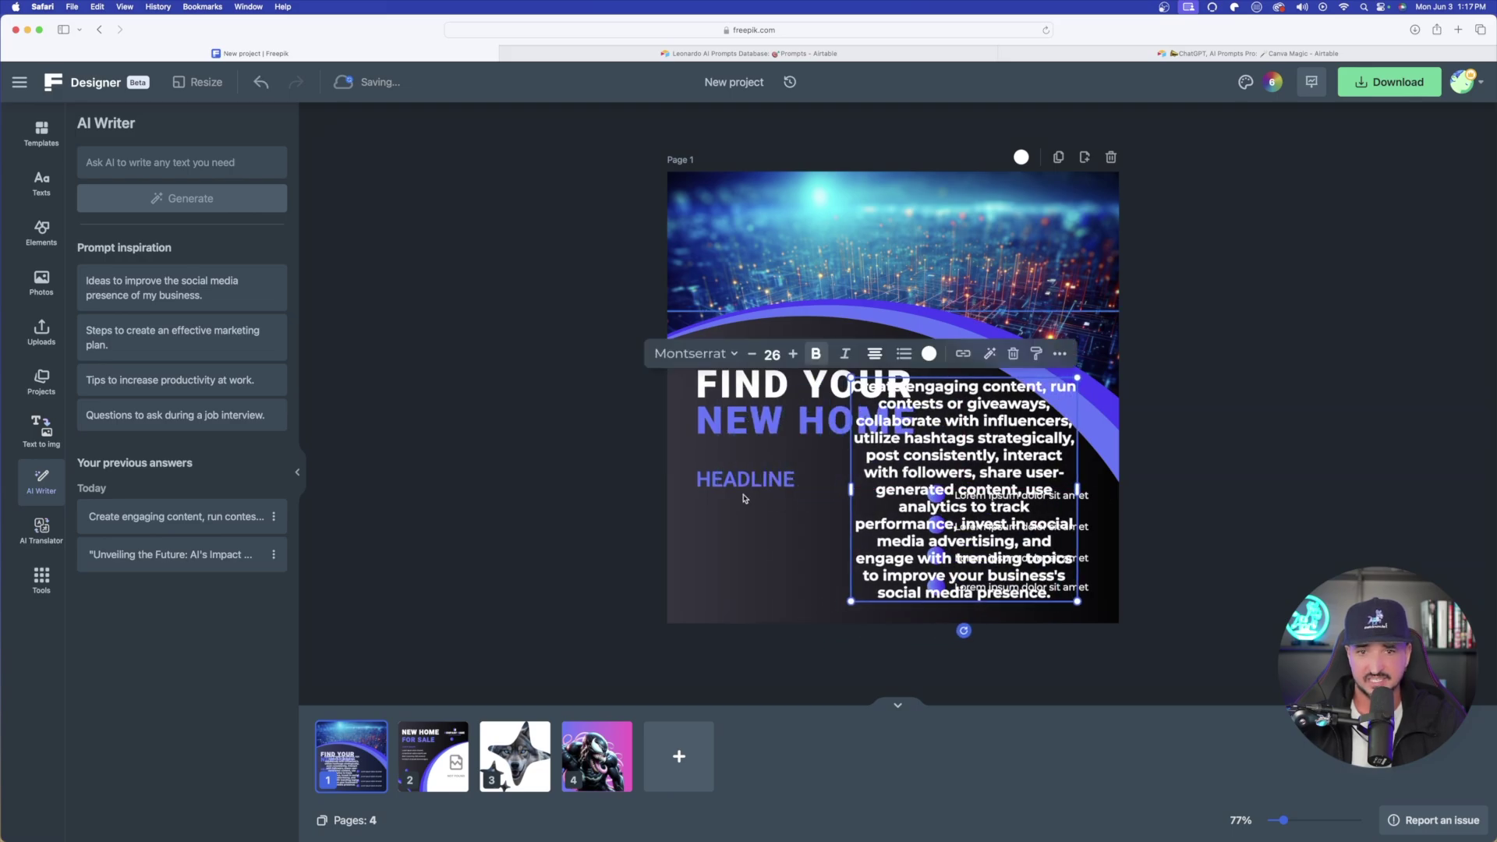
Delete the HEADLINE and FIND YOUR NEW HOME headings, then shift the AI paragraph left and widen it.
click(738, 485)
key(Delete)
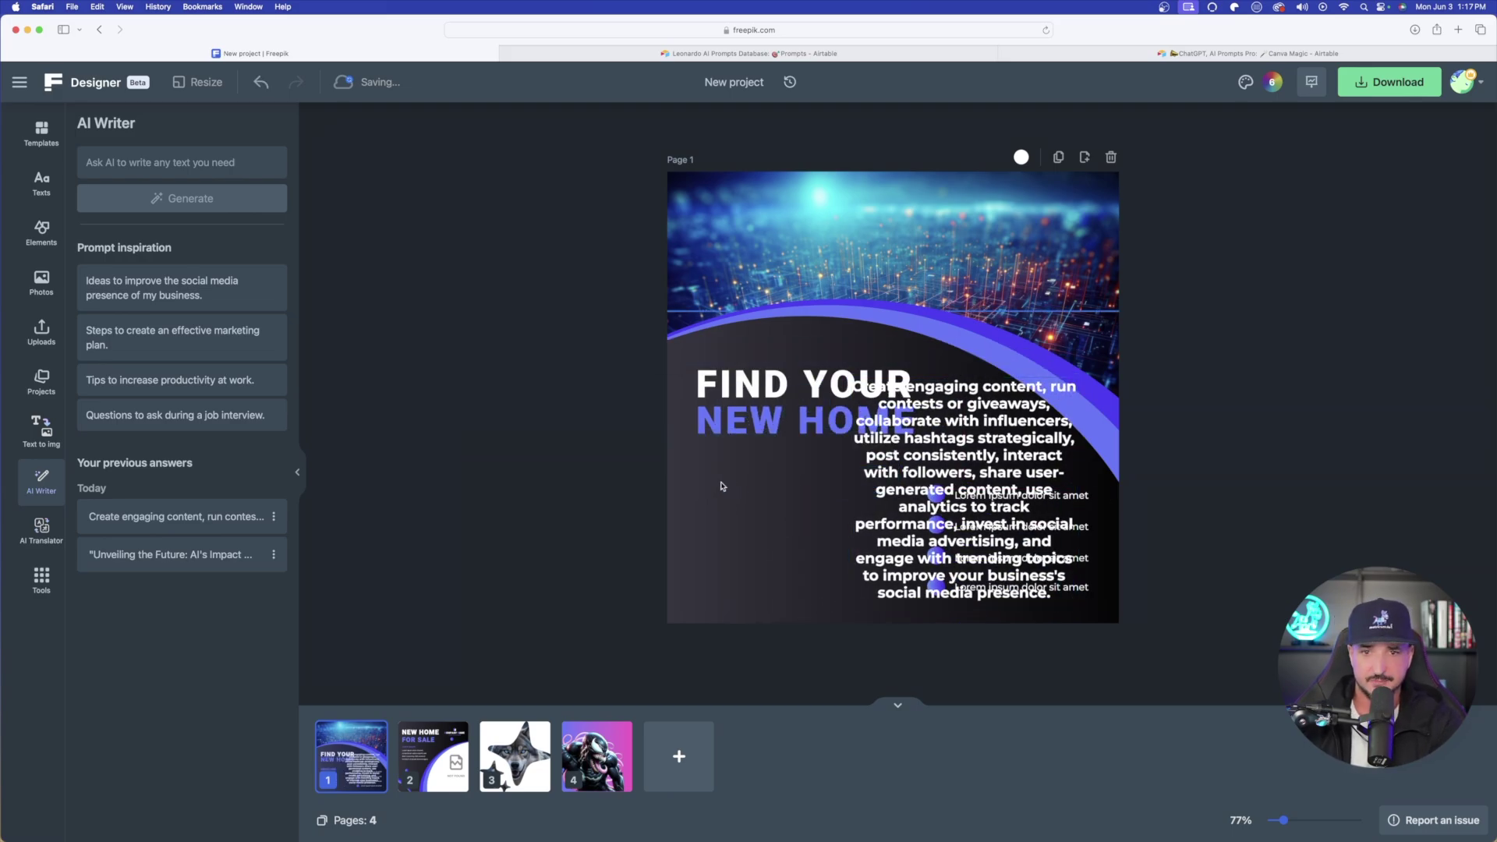
click(757, 390)
drag(755, 403, 759, 377)
key(Delete)
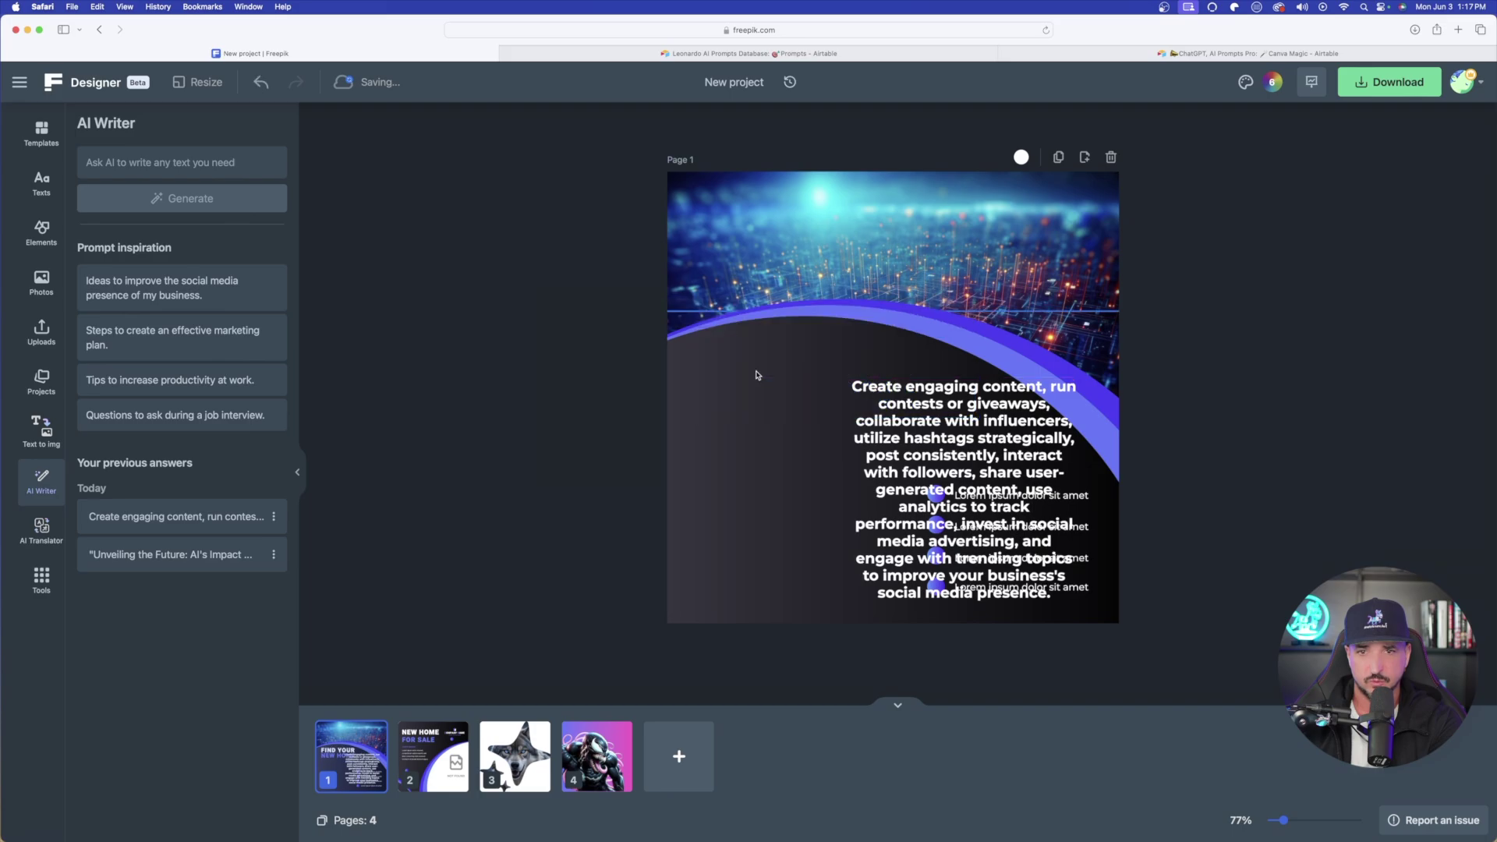
drag(983, 437, 815, 437)
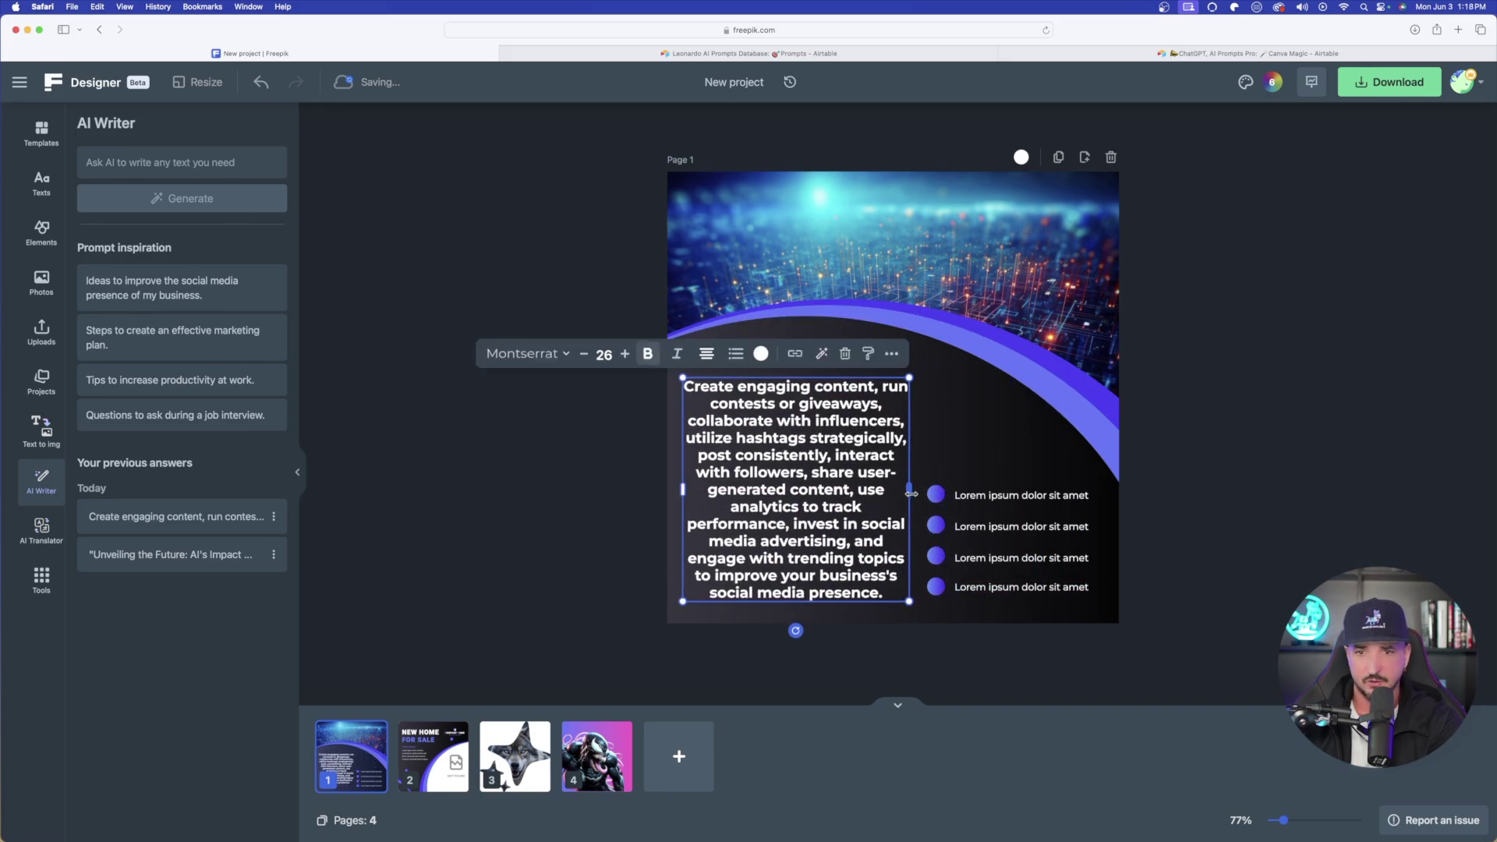
drag(910, 489, 945, 489)
Delete the Lorem ipsum bullet list and its leftover bullet circles.
click(1014, 496)
click(1014, 496)
key(Delete)
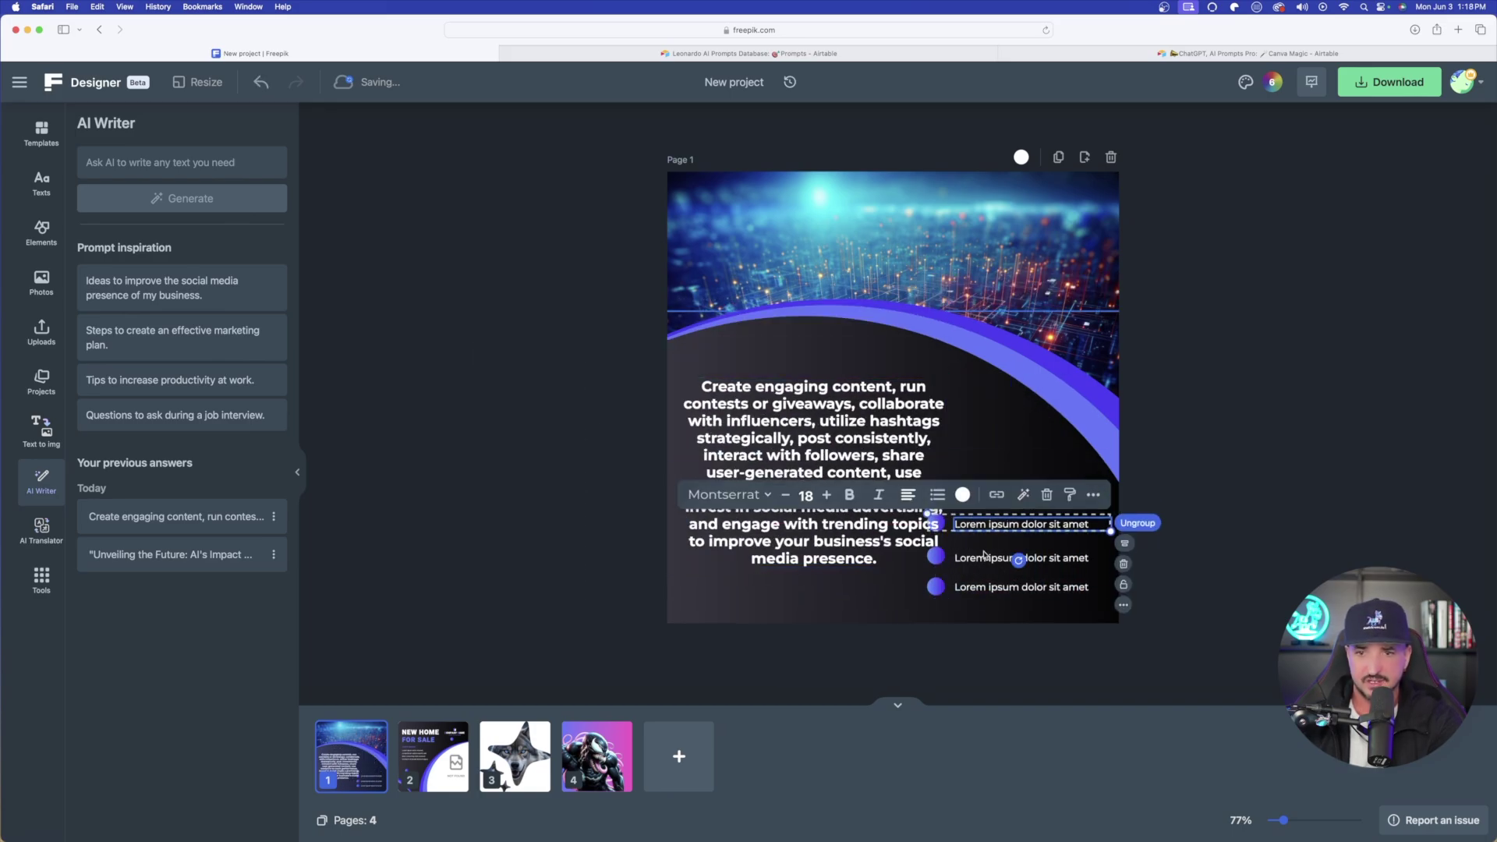
key(Delete)
key(Delete)
click(935, 586)
key(Delete)
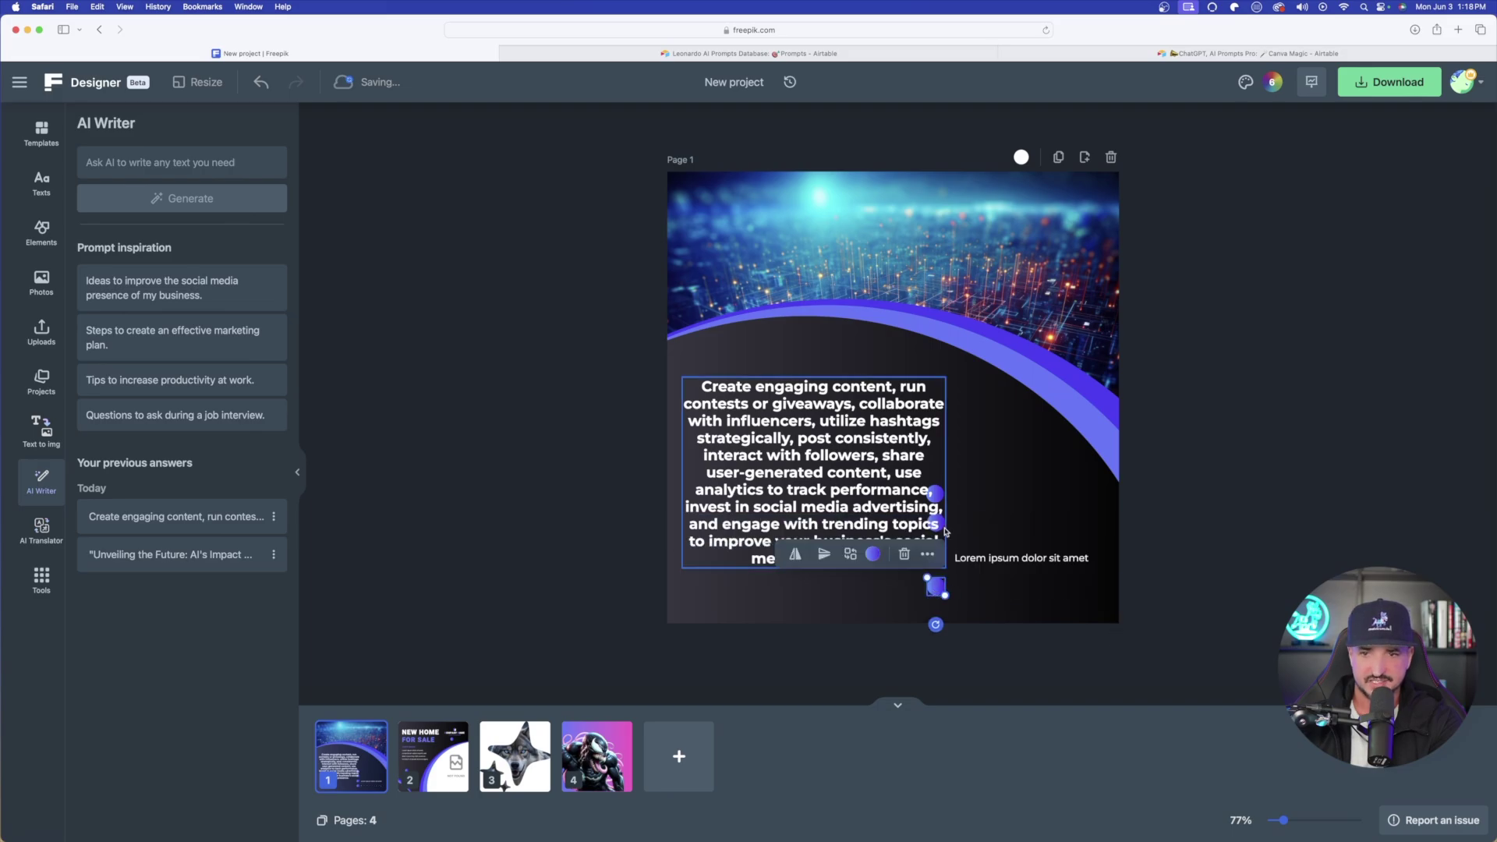
key(Delete)
click(1033, 512)
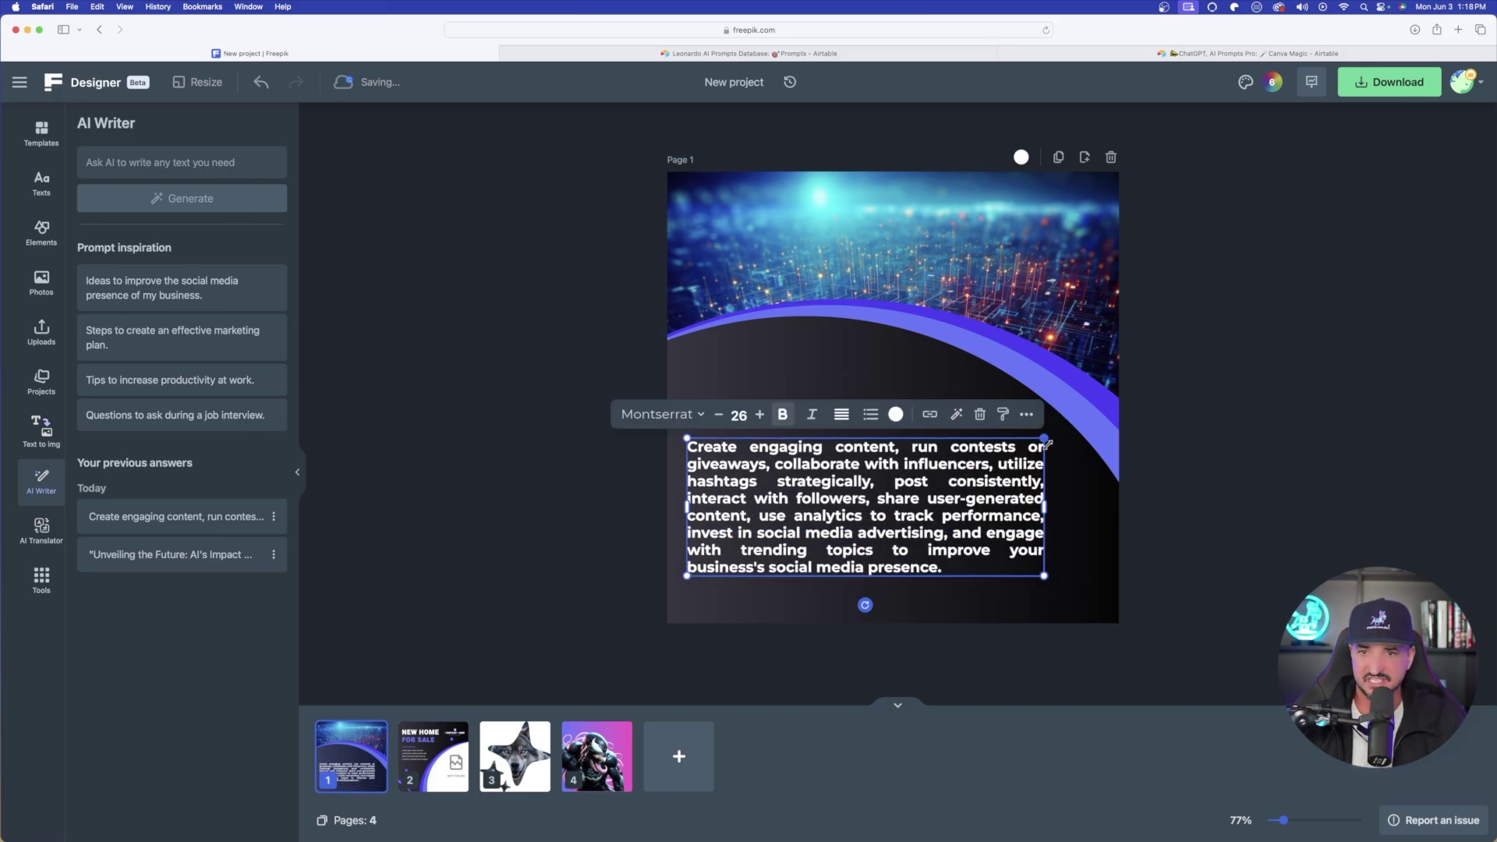
Enlarge the paragraph slightly and have AI rewrite it in a Casual tone.
drag(1045, 439, 1062, 429)
click(1167, 478)
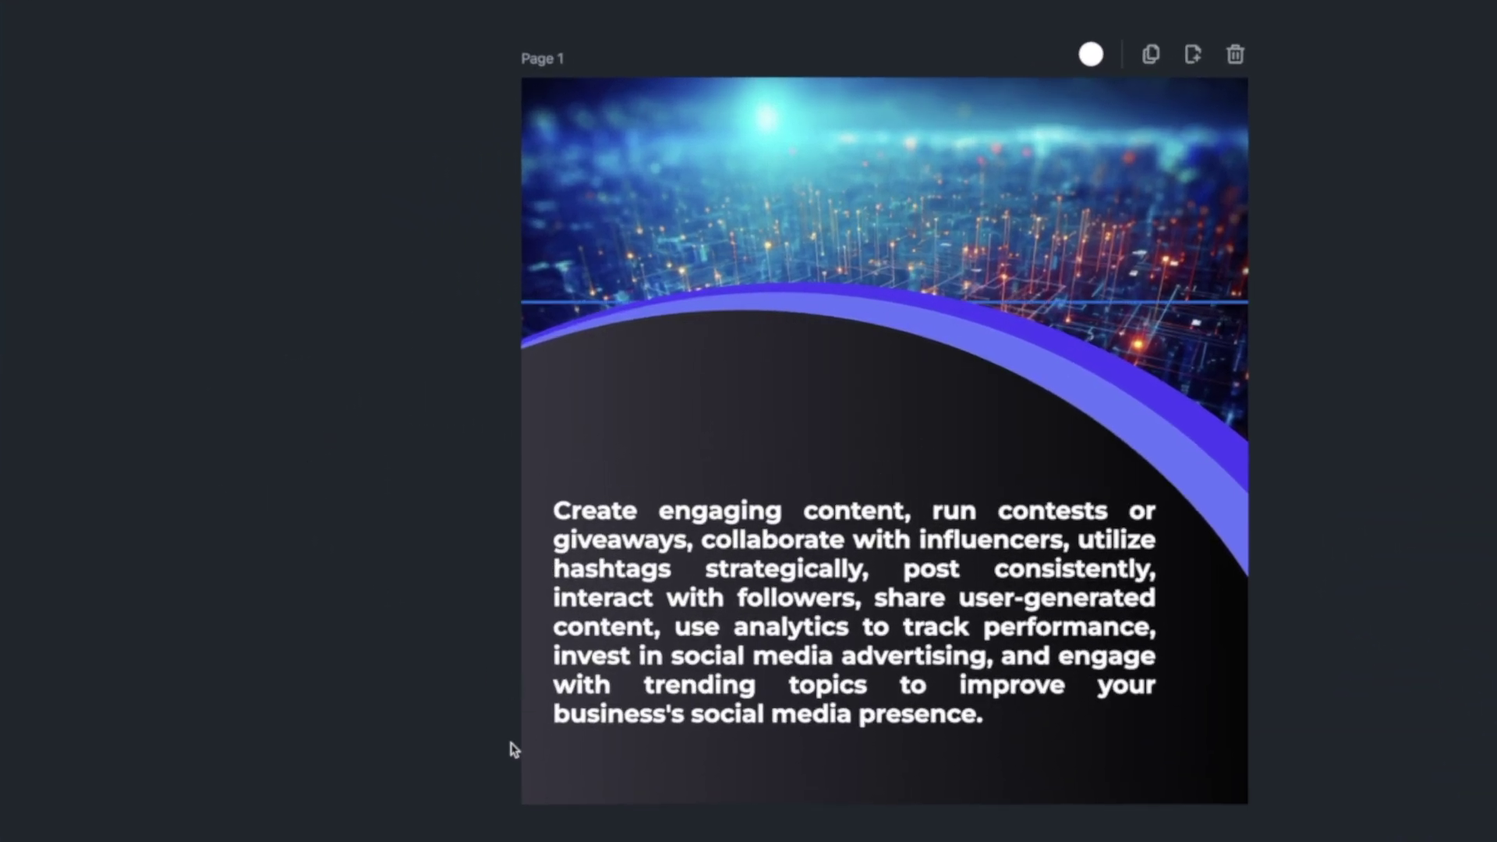
double_click(702, 653)
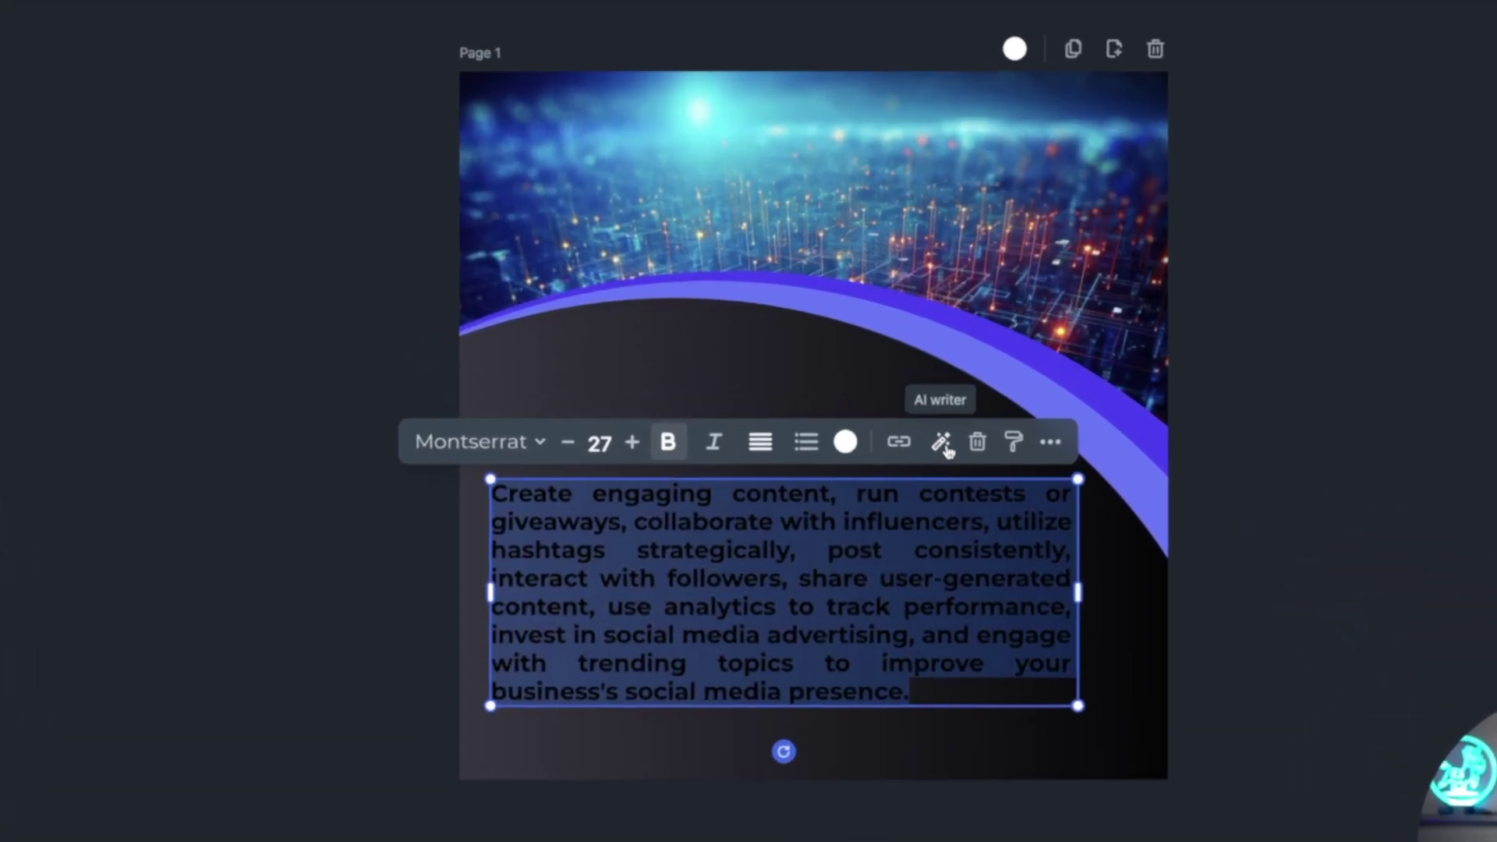
click(946, 450)
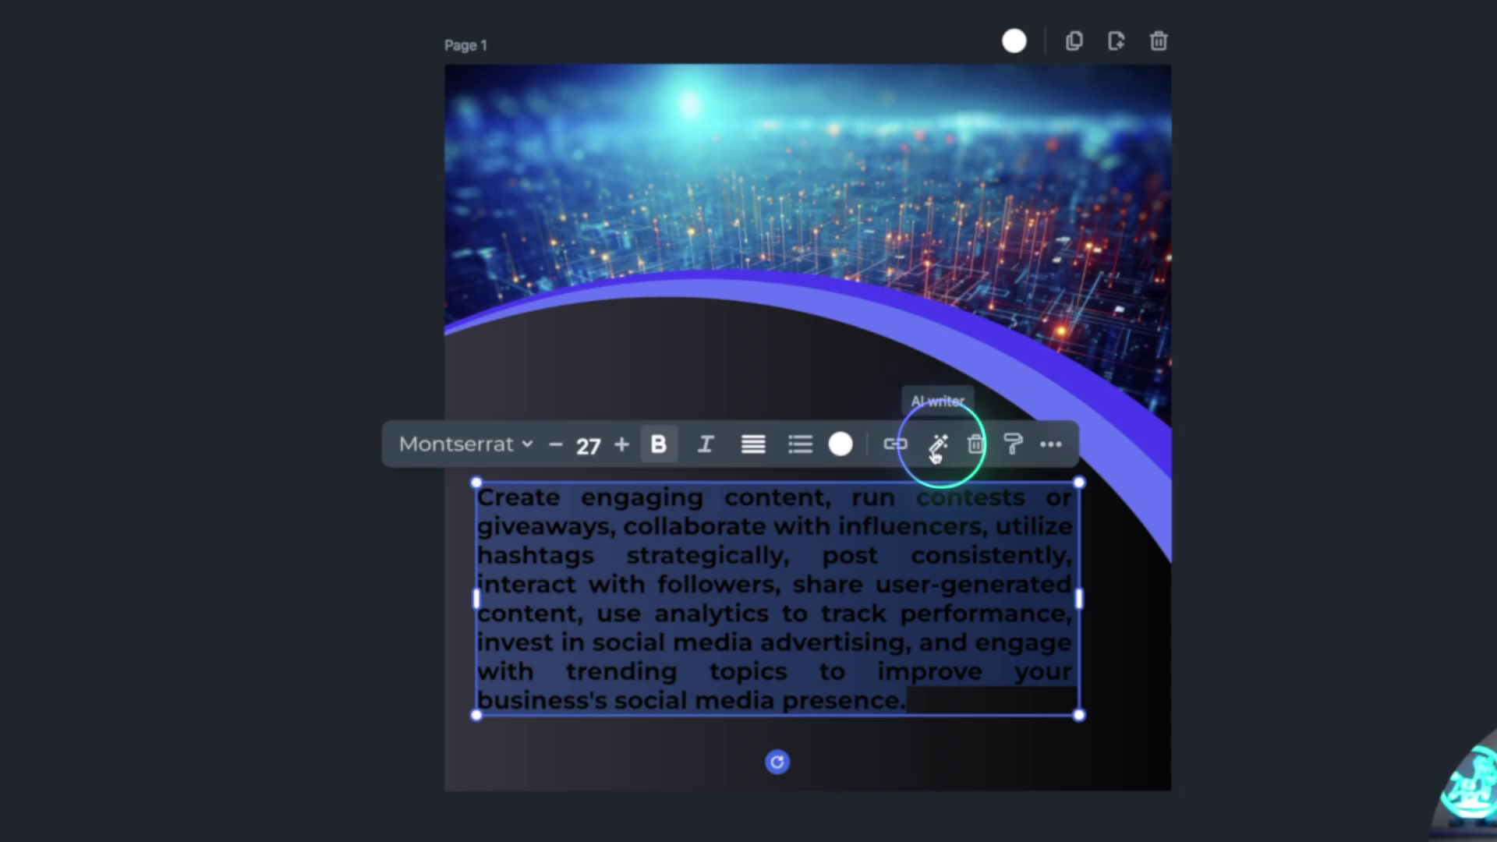
click(936, 452)
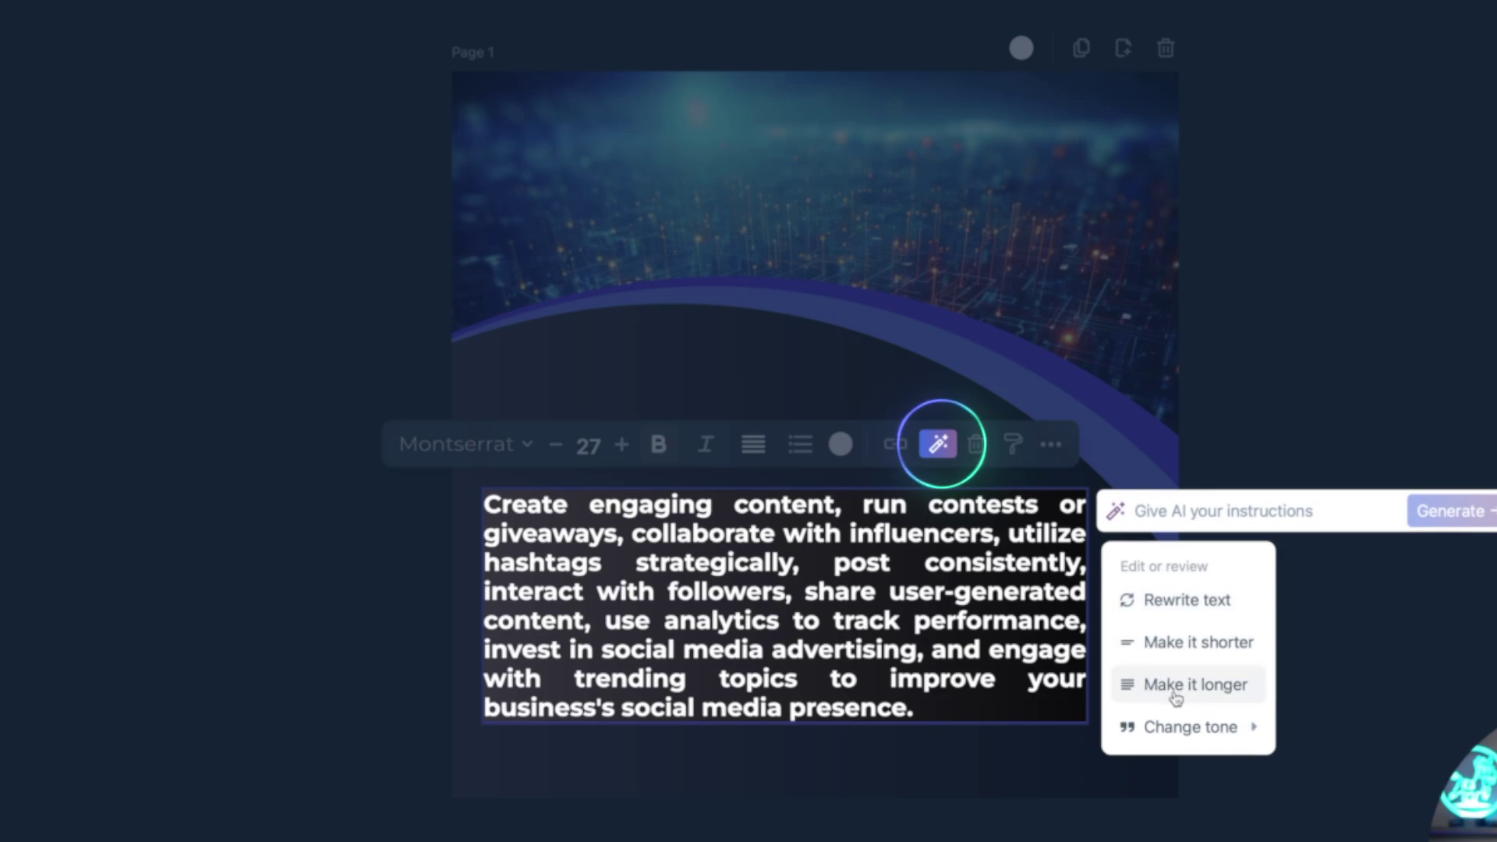
mouse_move(1222, 738)
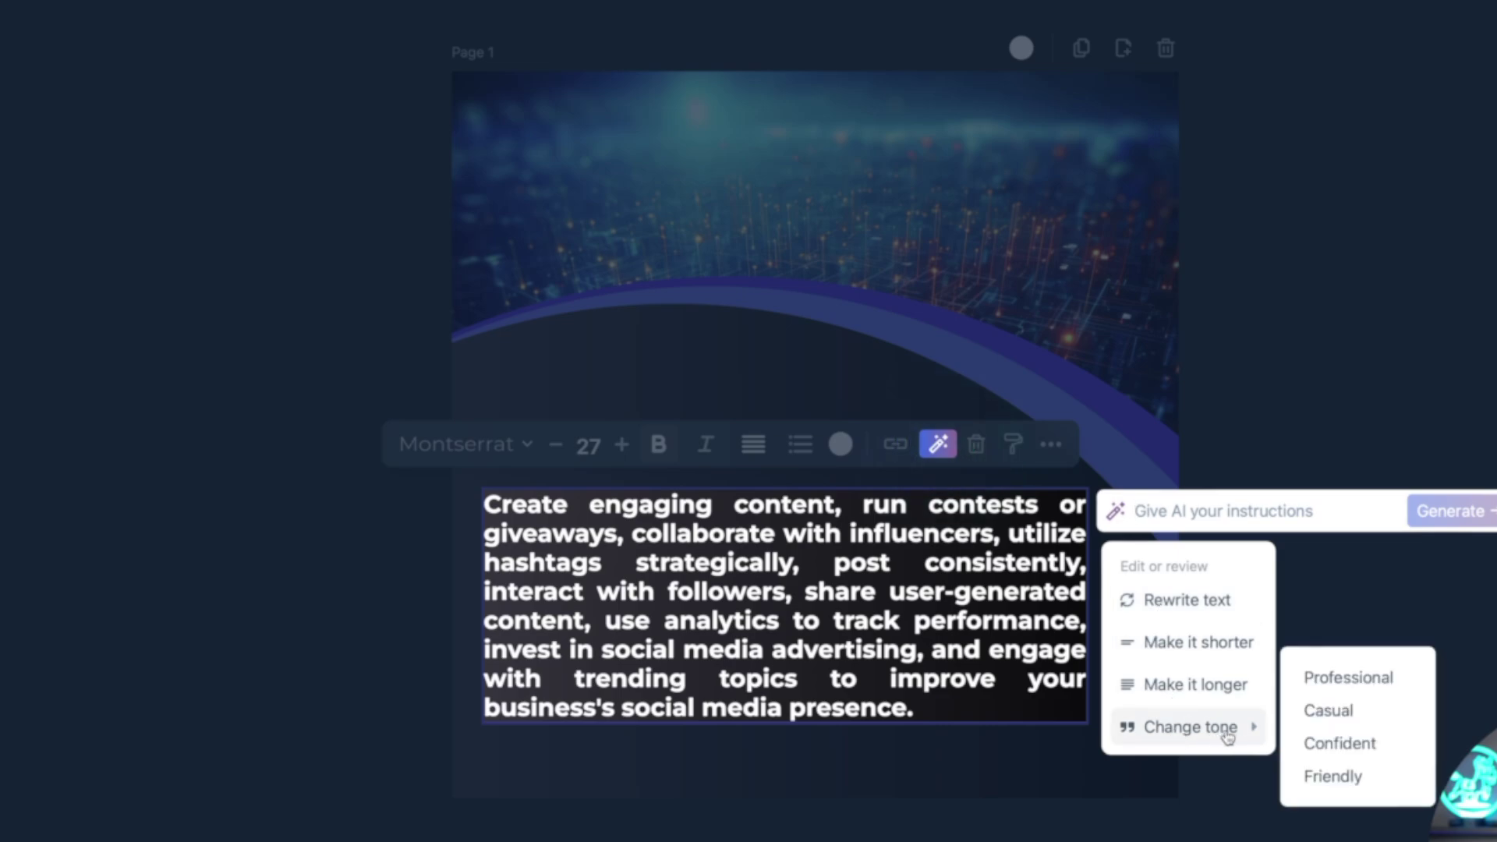
click(1333, 710)
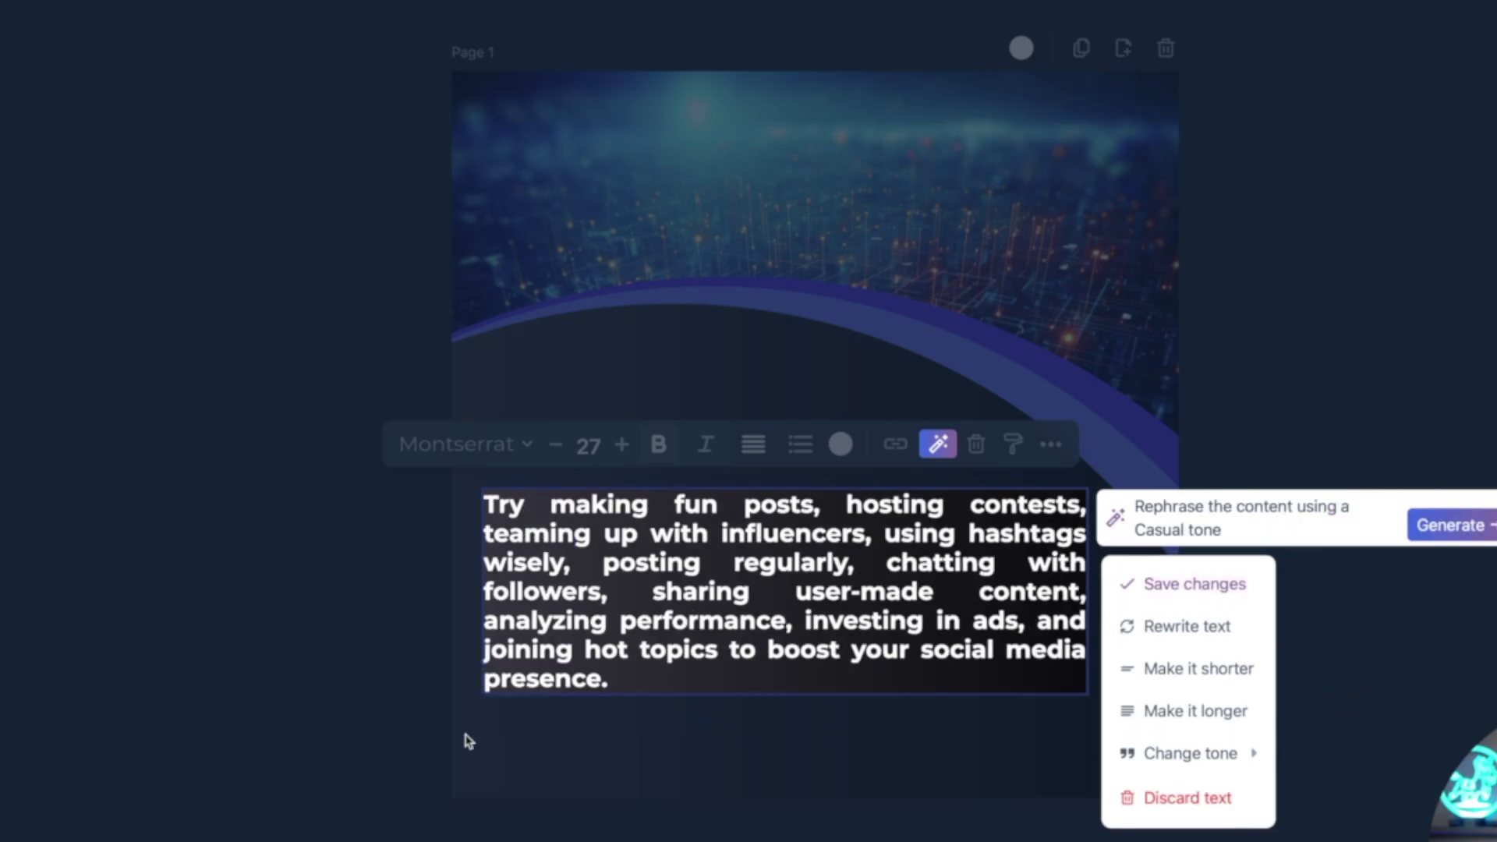
click(326, 727)
Ask AI to make it funnier 'and make it longer', keeping the 'Engage your audience with entertaining posts' version.
drag(692, 616, 696, 643)
click(335, 625)
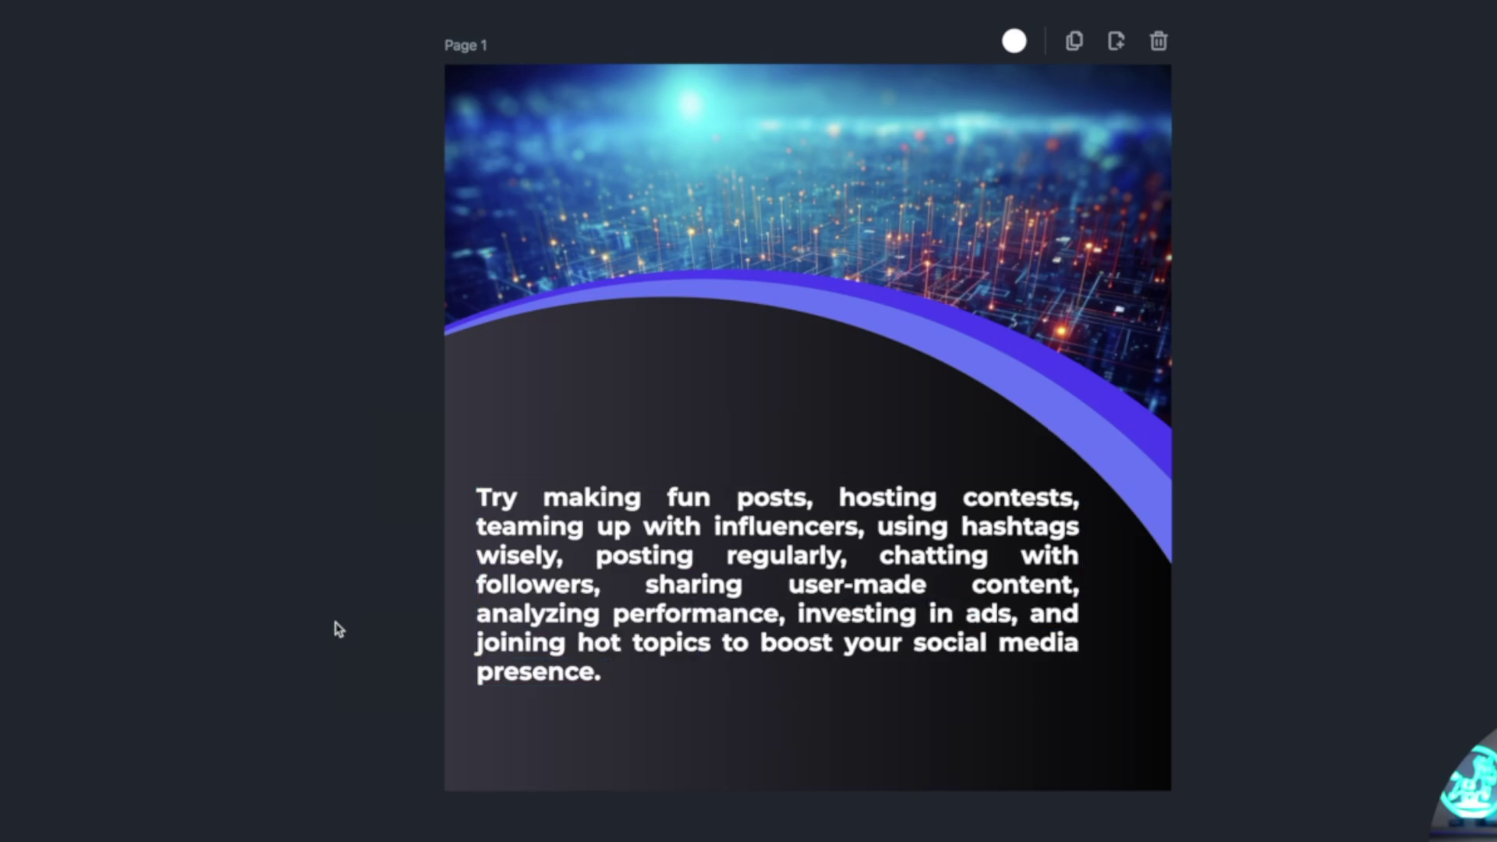
click(702, 562)
click(936, 445)
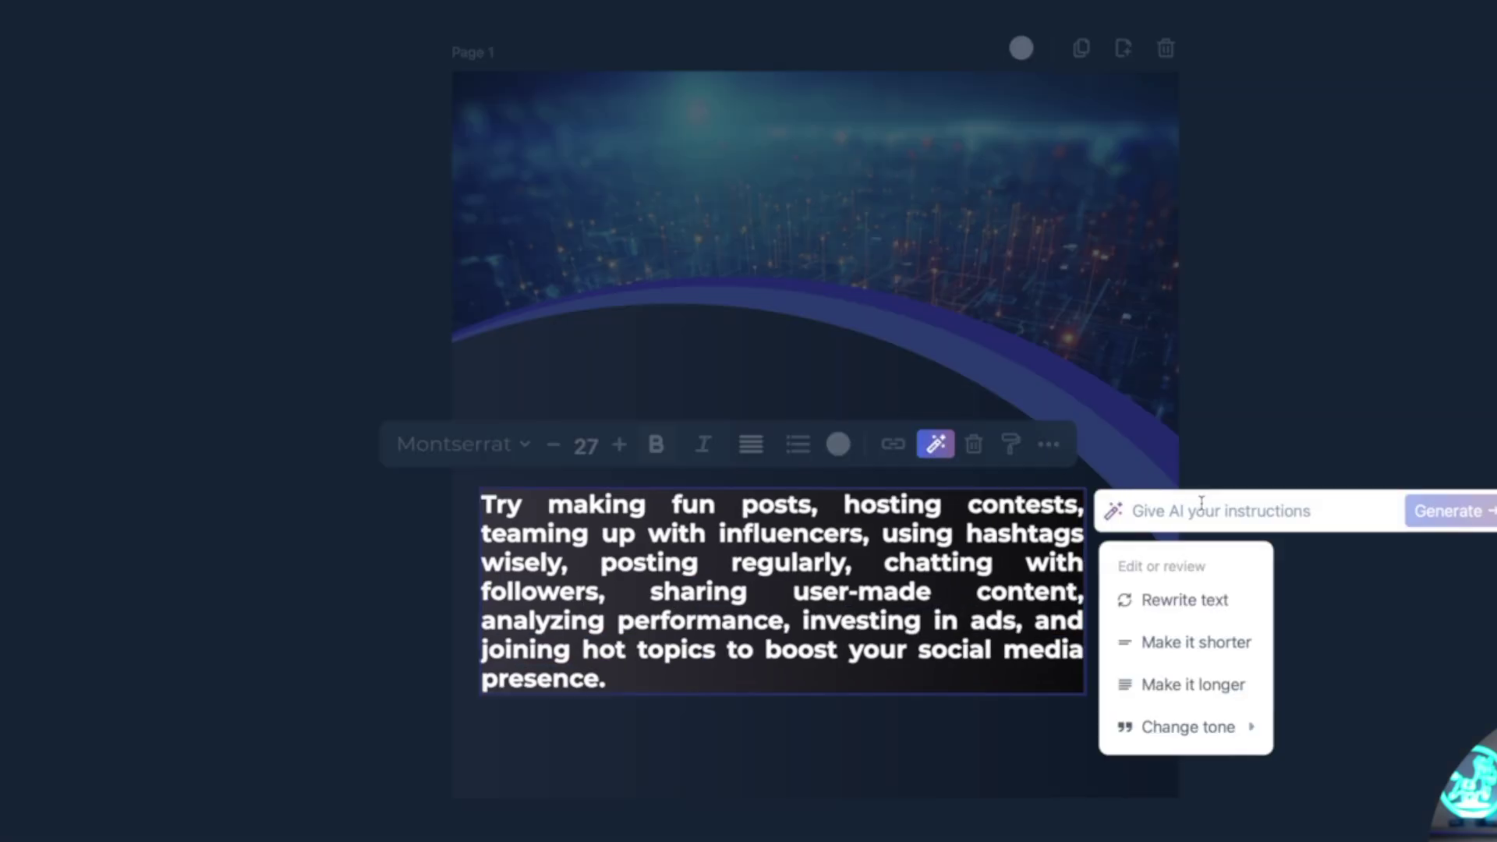
text(Make it funner)
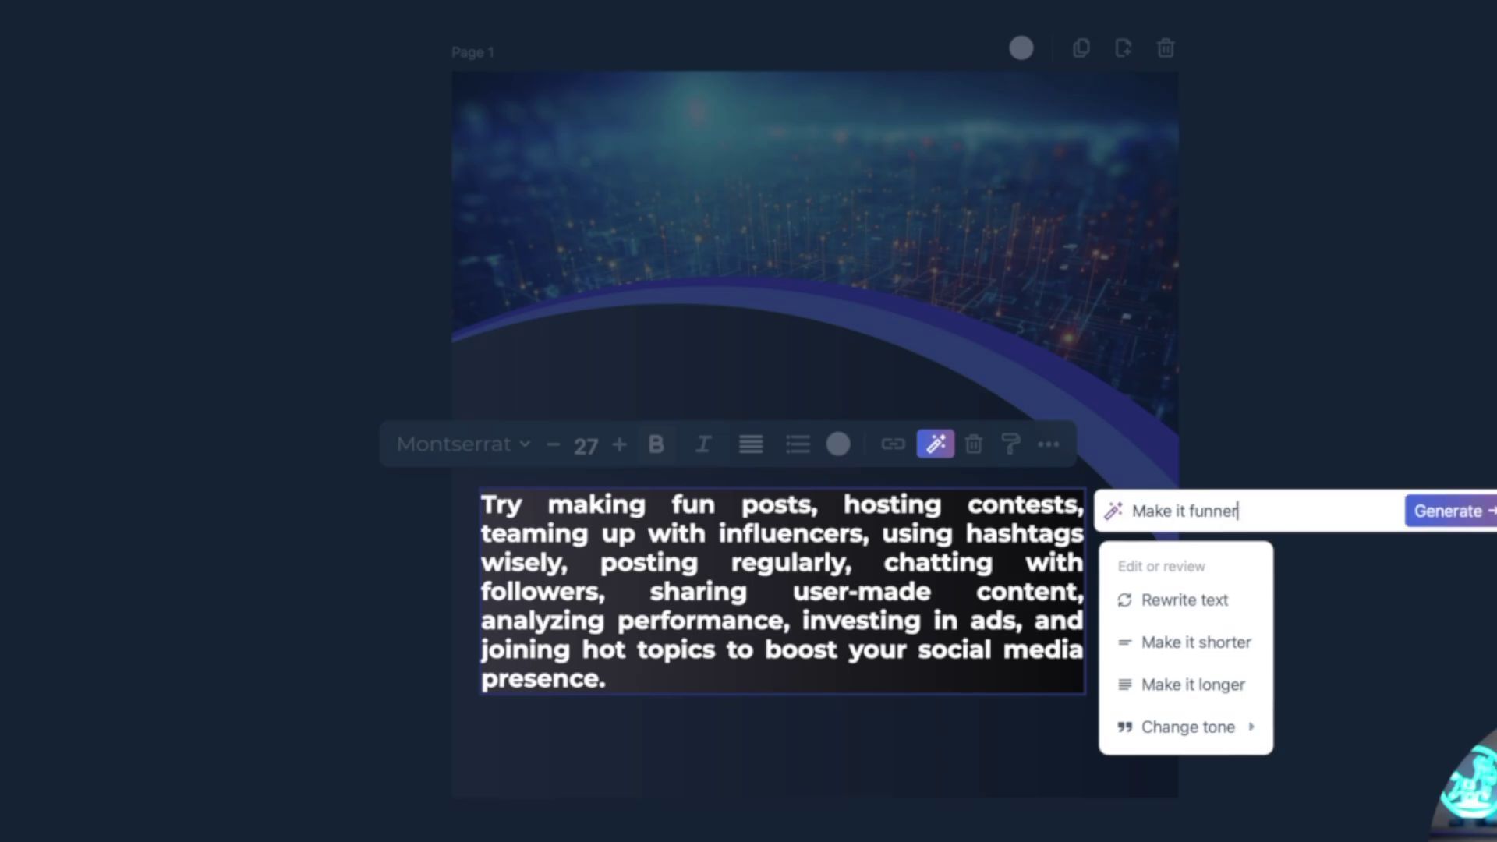
text(and make it longer)
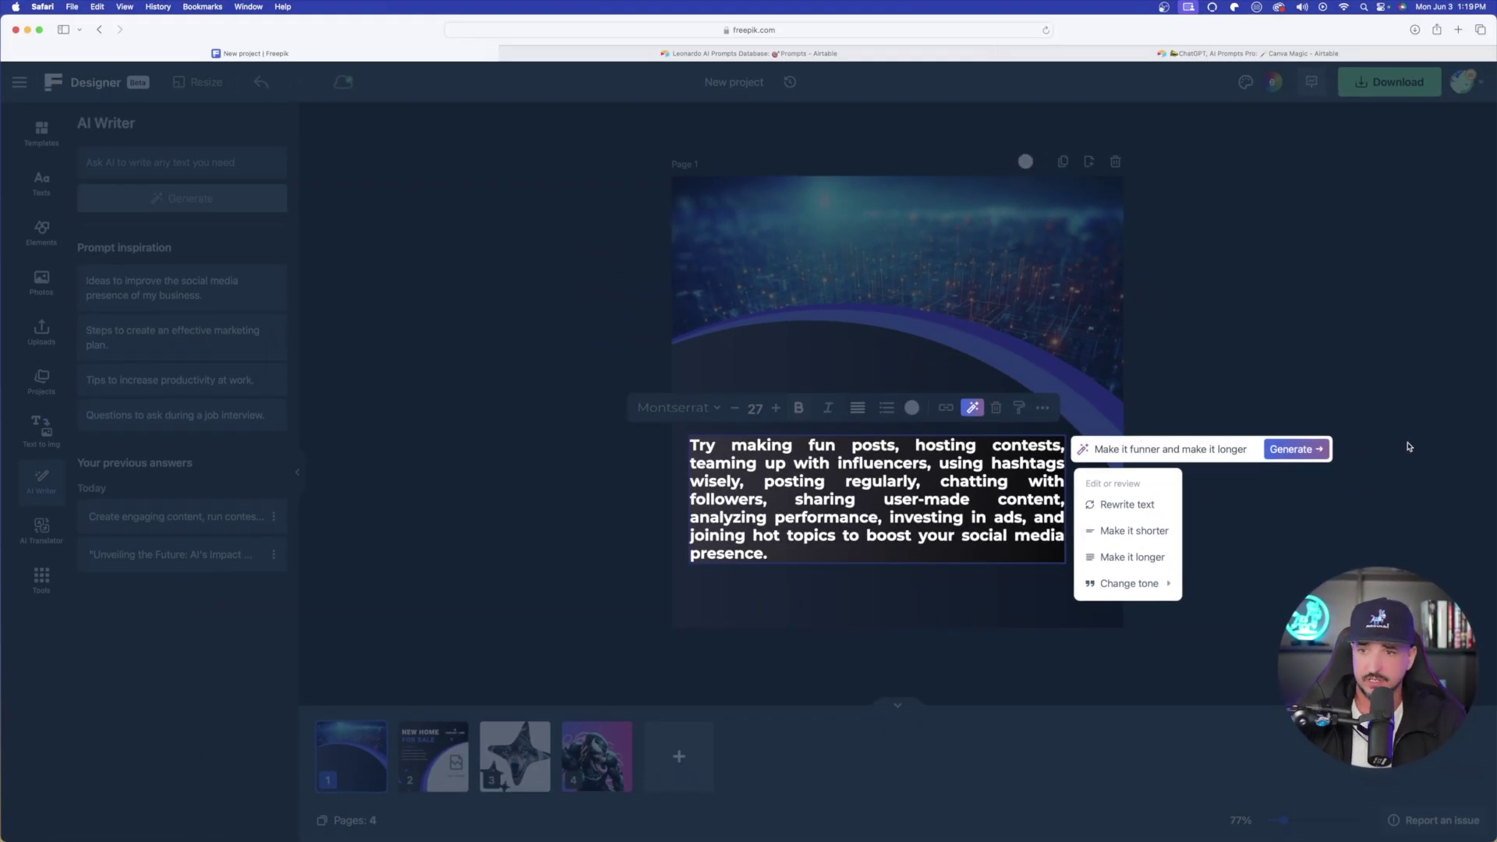
click(1286, 450)
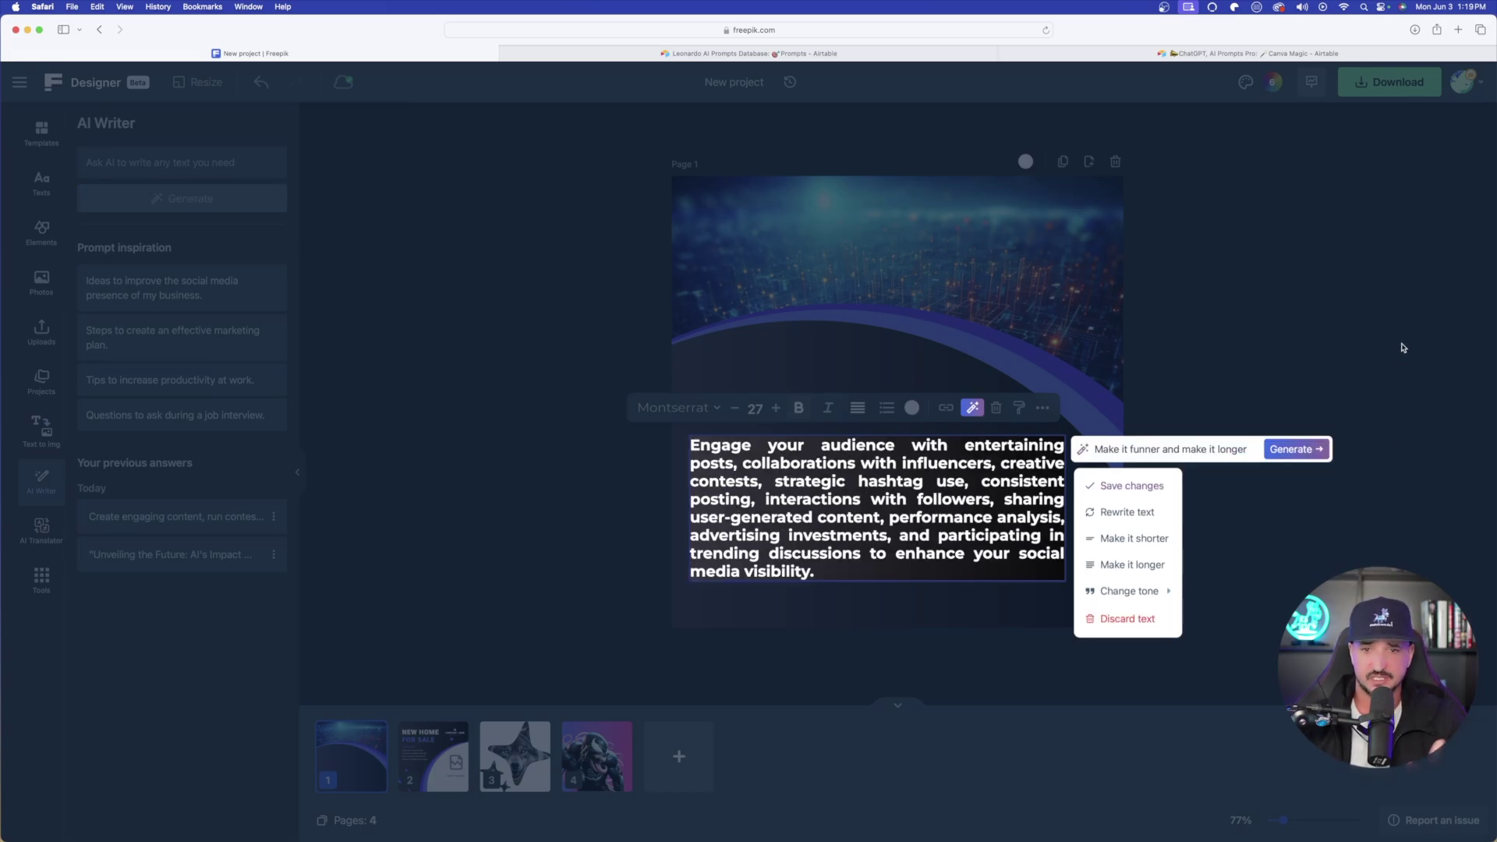
click(521, 553)
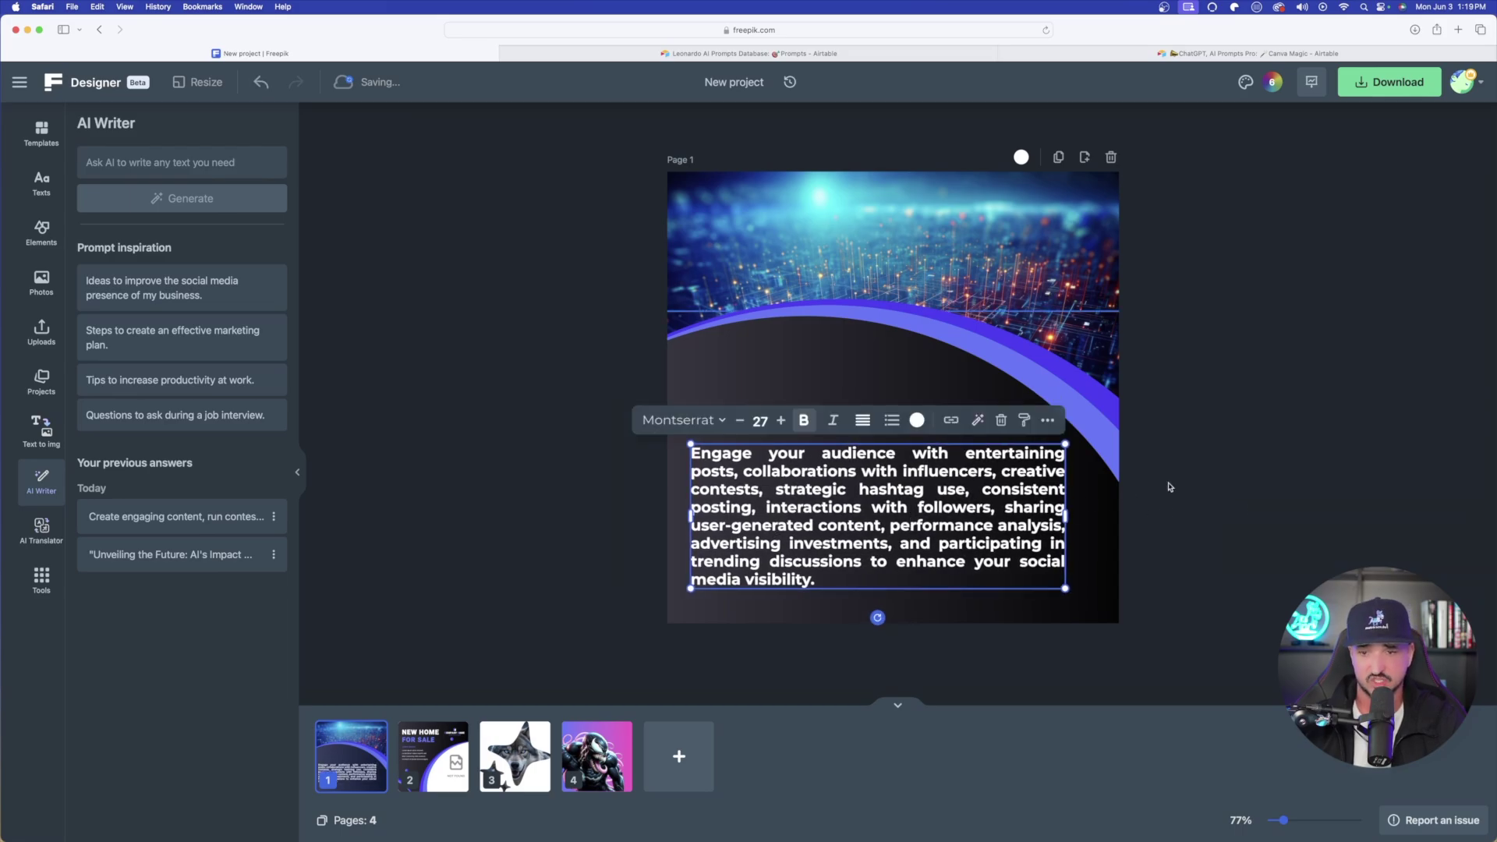
click(1233, 476)
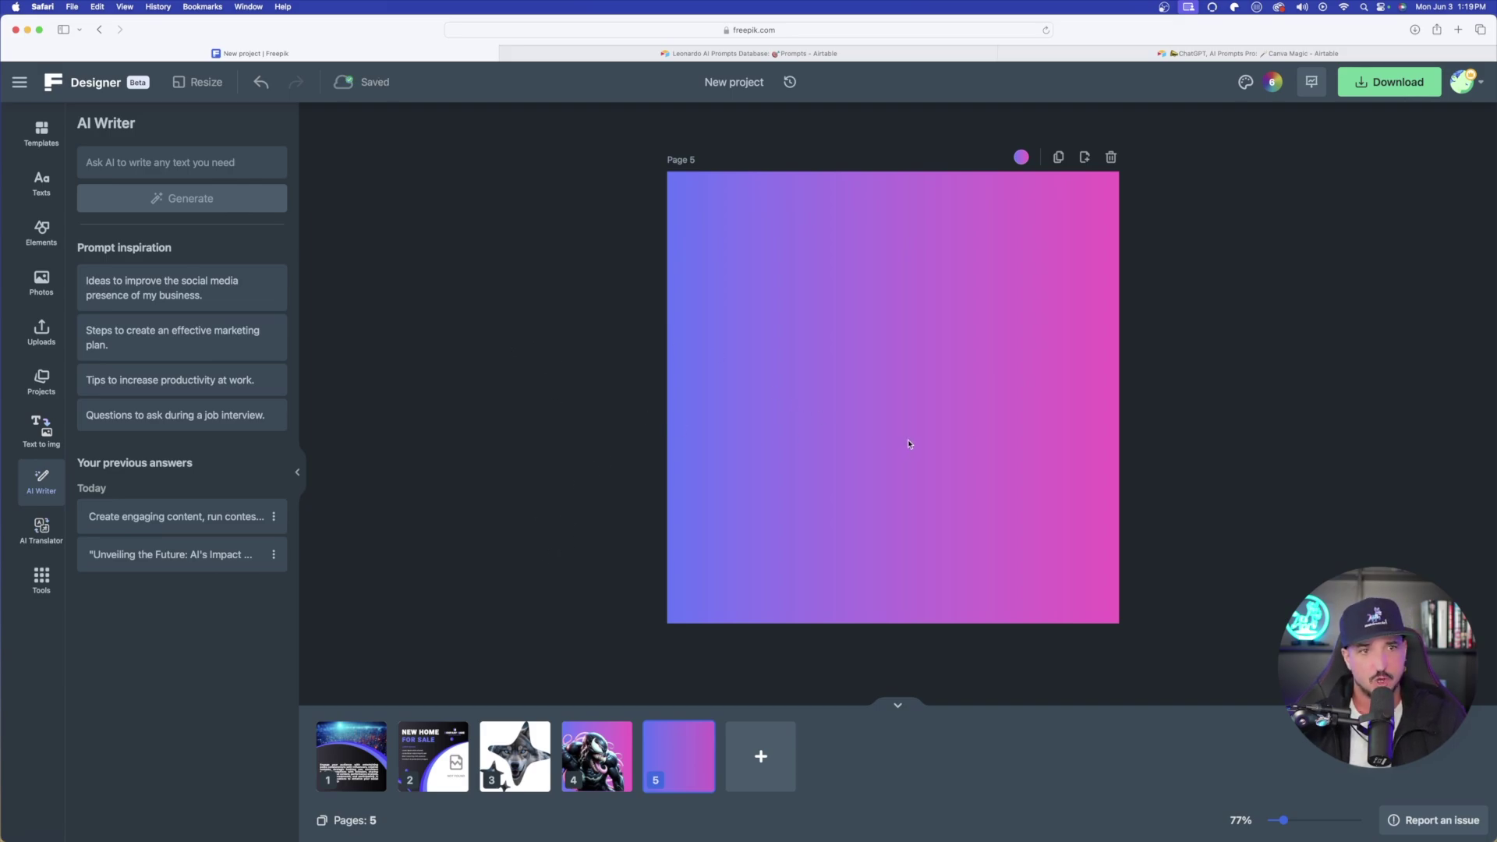
Put the cursor in the AI Writer prompt field.
click(111, 160)
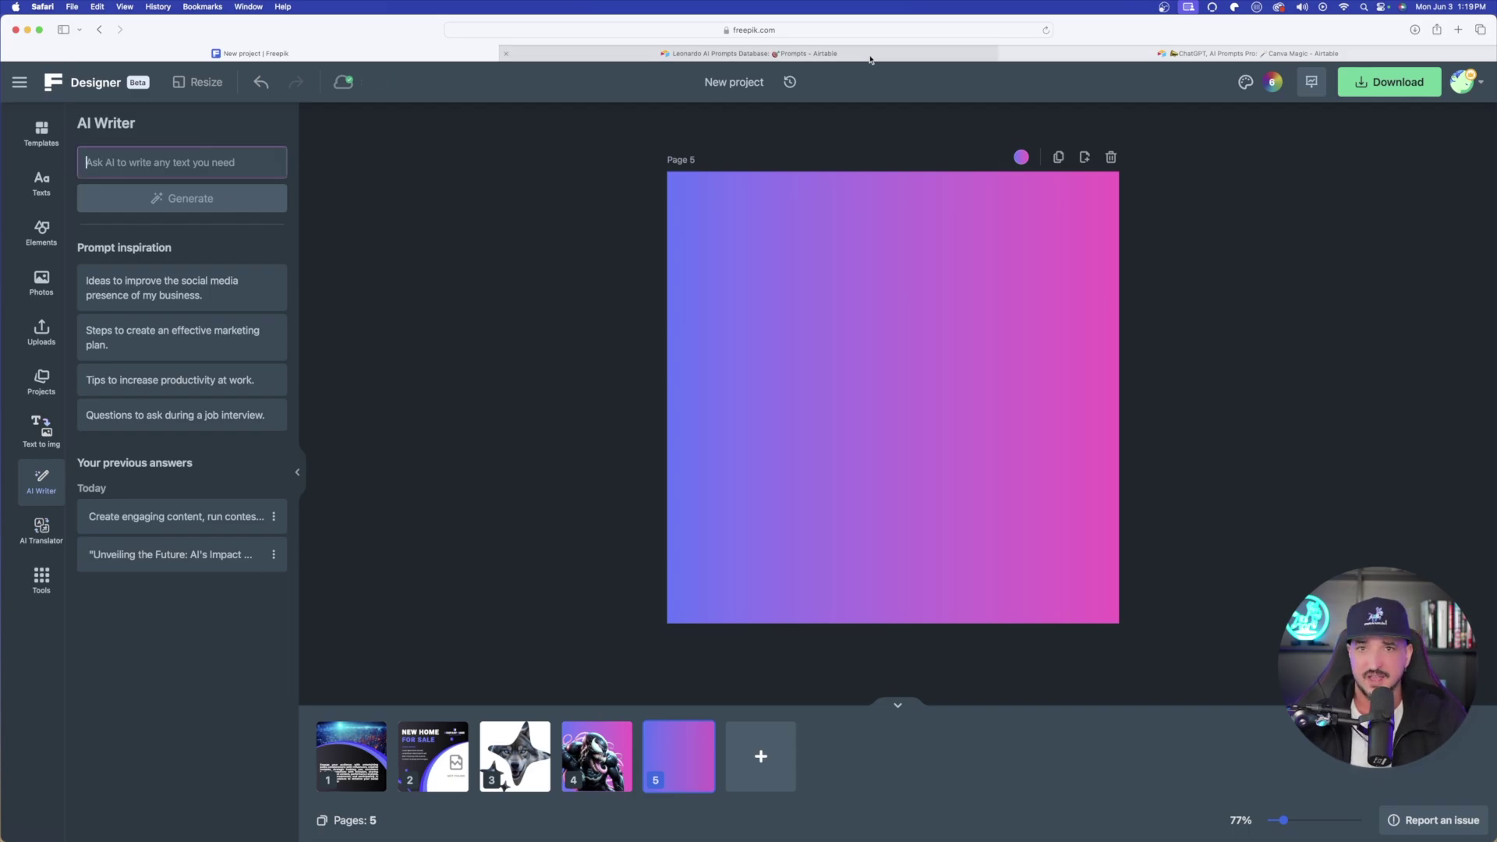
In Airtable, close the Venom record and open the futuristic neon sneaker prompt card.
click(749, 53)
click(1209, 160)
scroll(747, 437, up, 1)
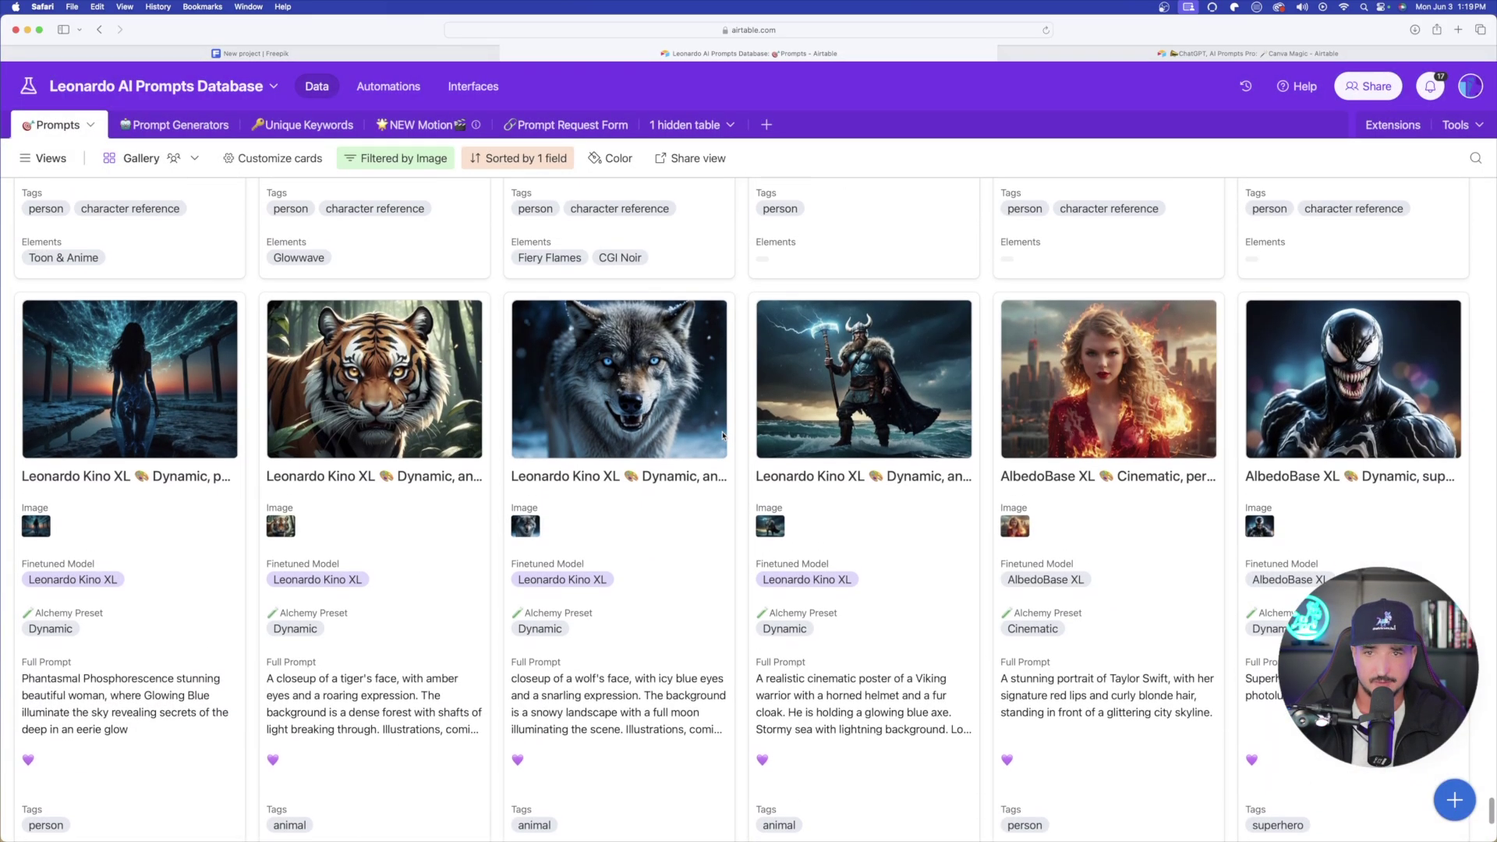
scroll(683, 480, down, 4)
scroll(683, 480, down, 5)
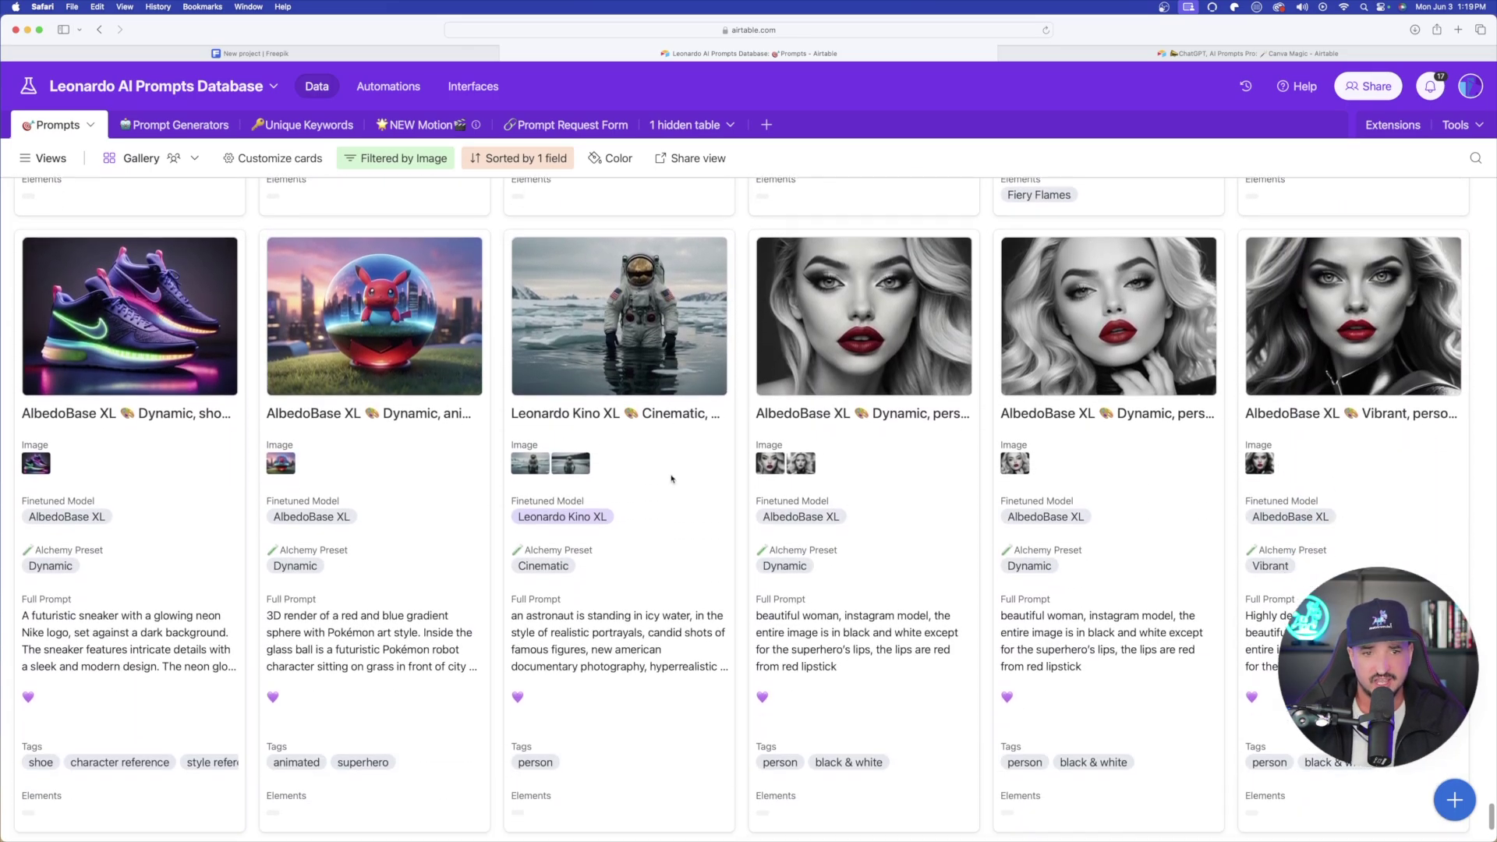
scroll(635, 472, up, 2)
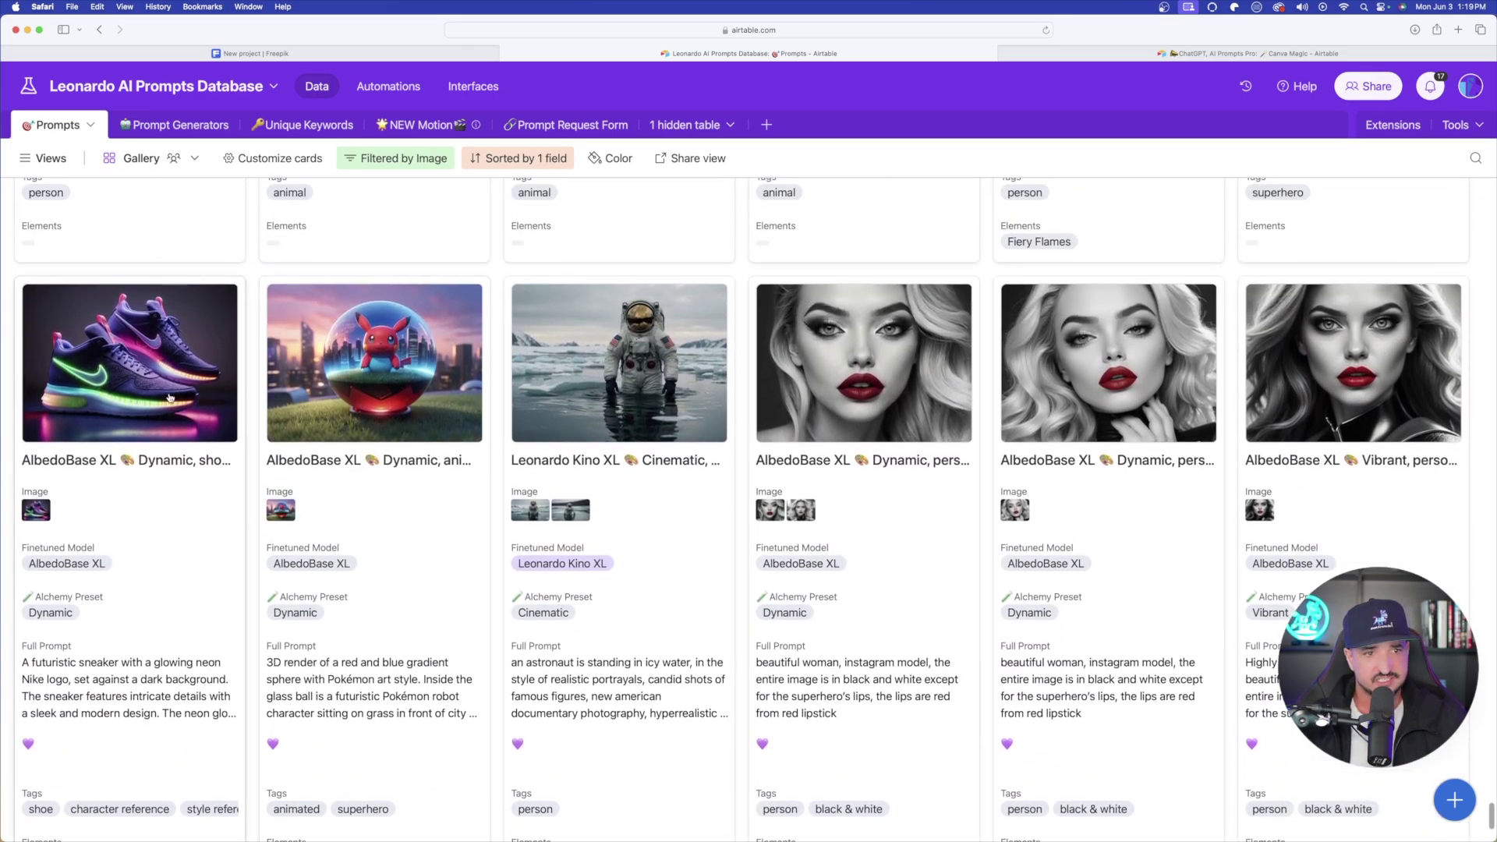
click(132, 625)
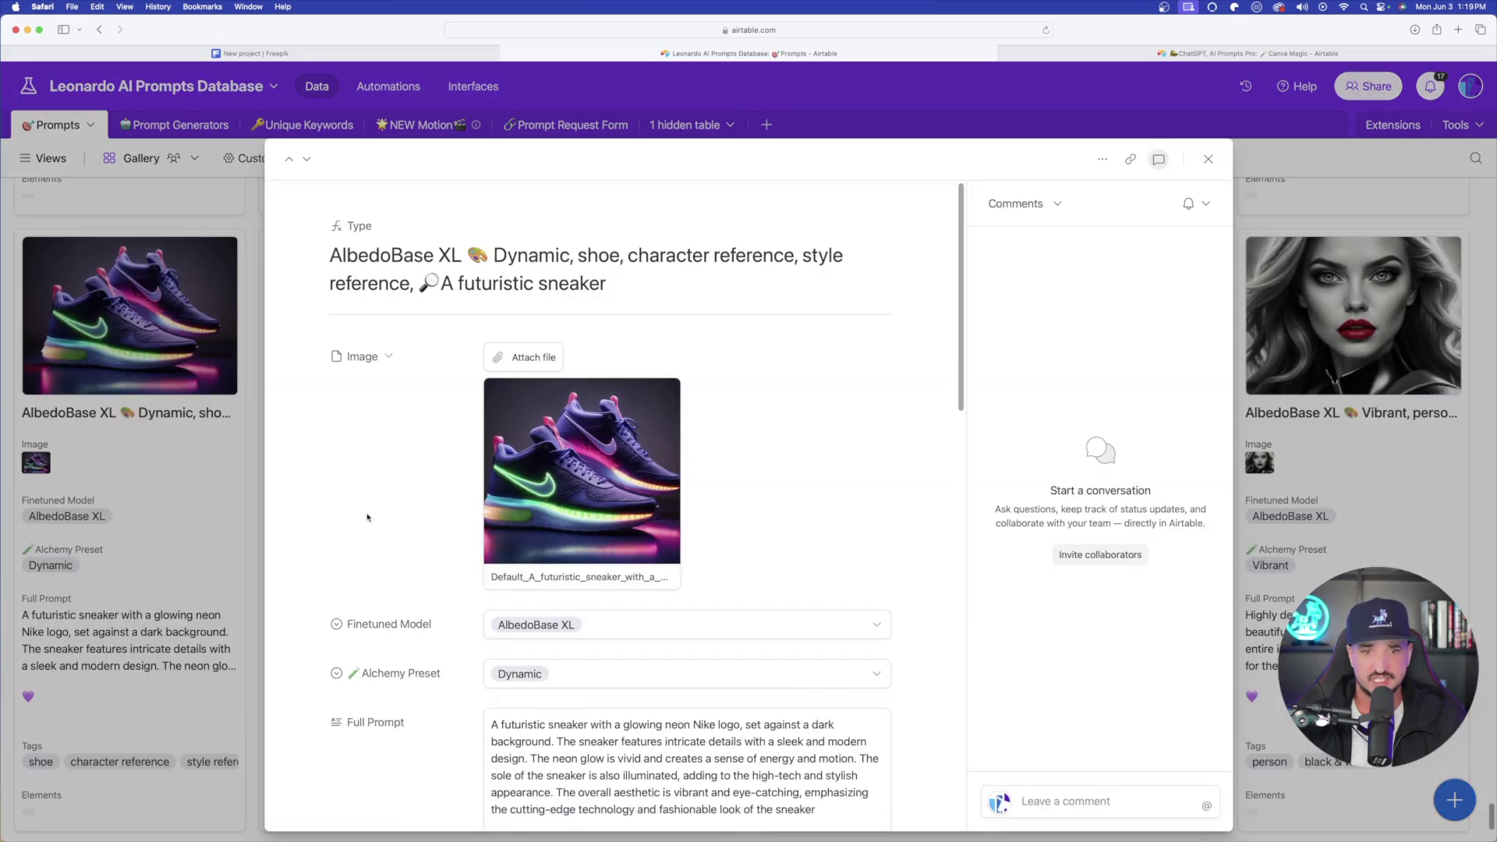
Preview the neon sneaker image full size, then select the record's Full Prompt text.
scroll(355, 518, down, 5)
scroll(496, 471, up, 3)
scroll(530, 429, up, 2)
click(570, 385)
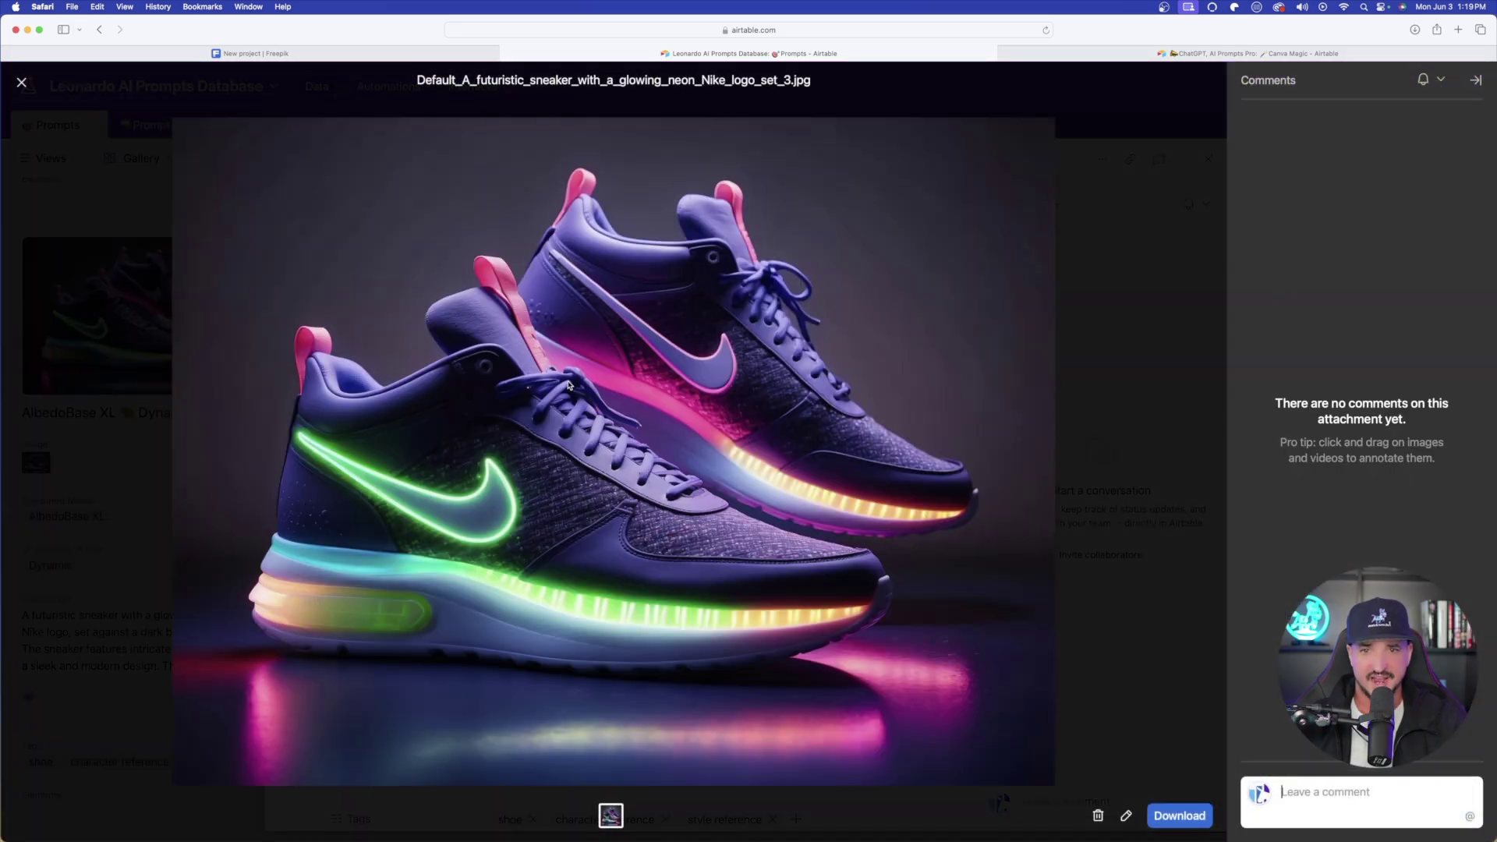
click(1149, 312)
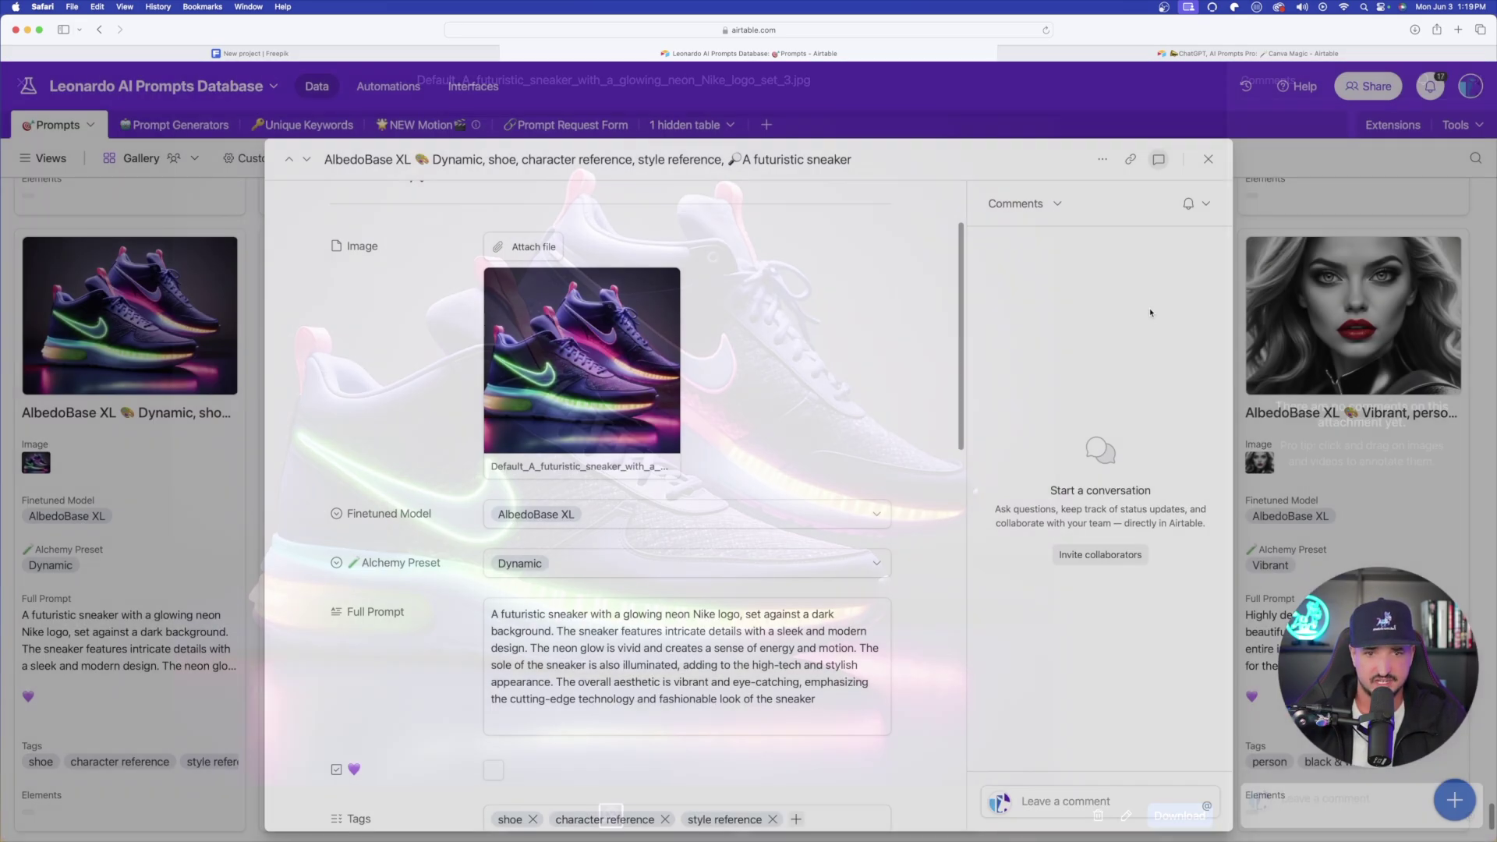
scroll(593, 506, down, 1)
triple_click(606, 539)
key(super+c)
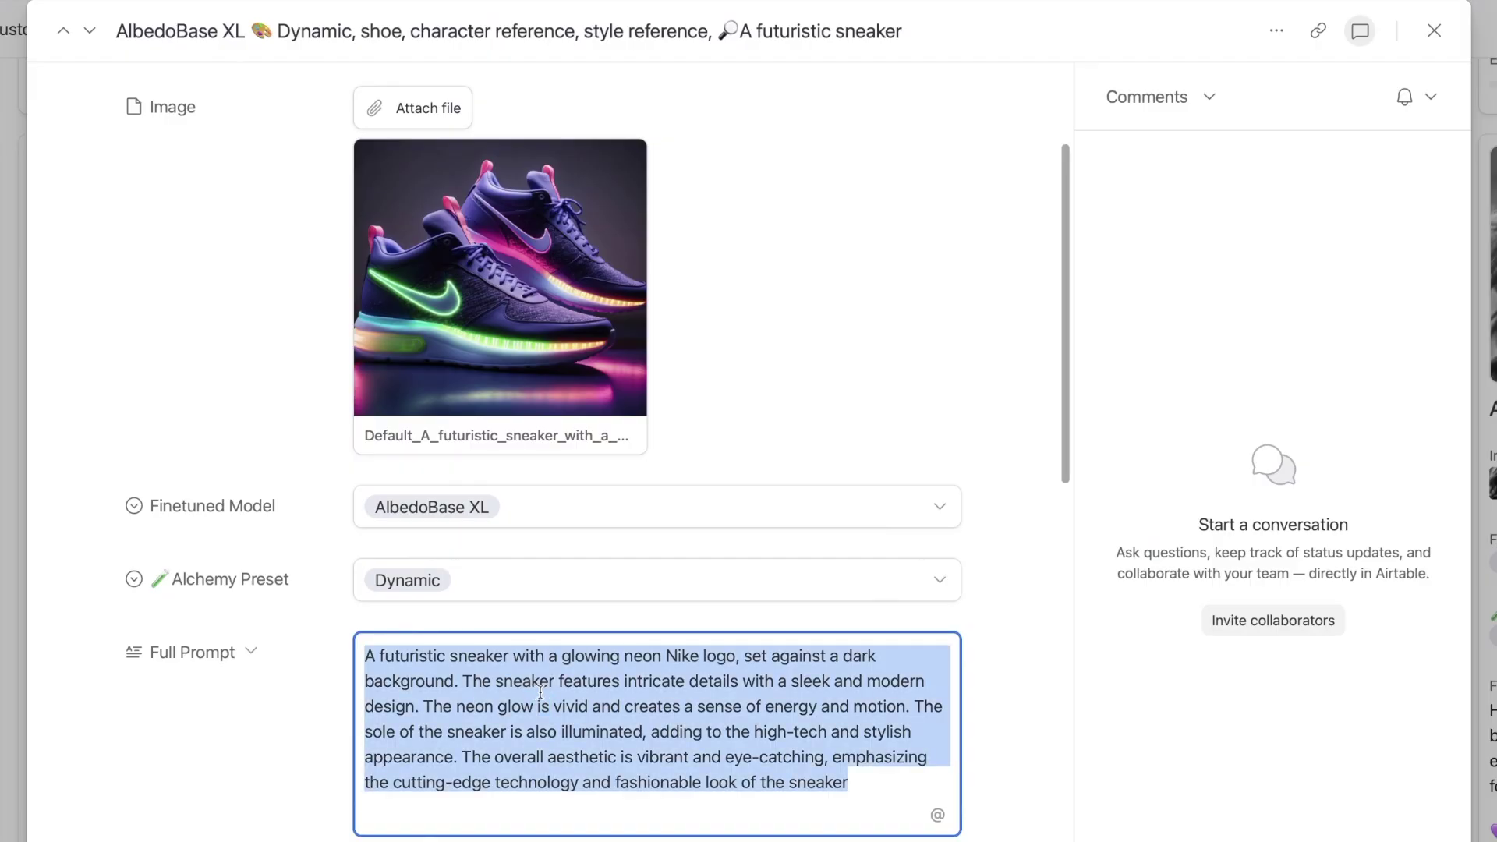
Back in Freepik Designer, add a body text box on page 5 with the pasted sneaker description, widened.
click(200, 812)
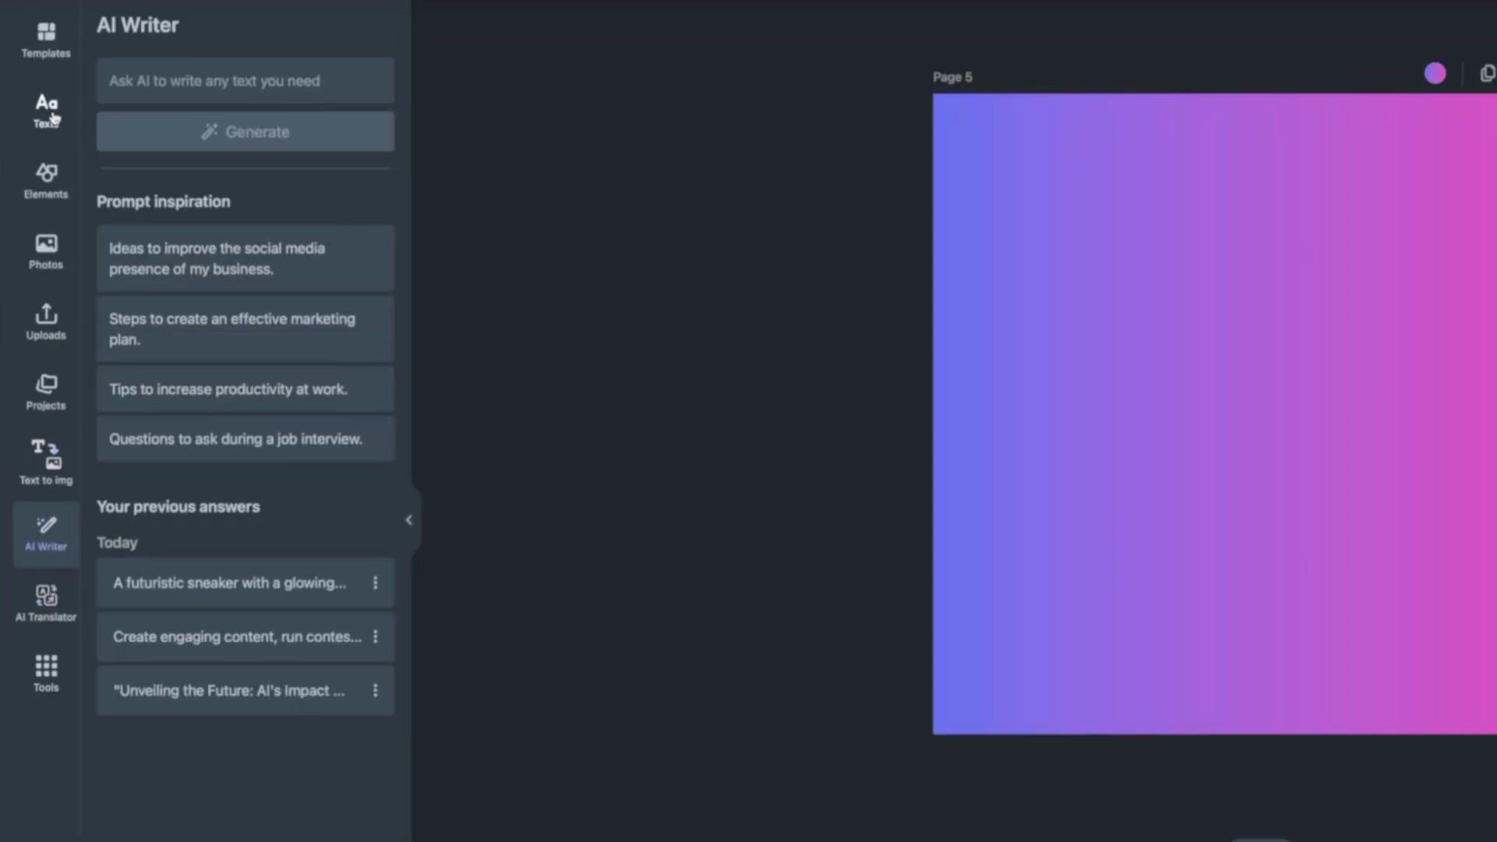
click(51, 116)
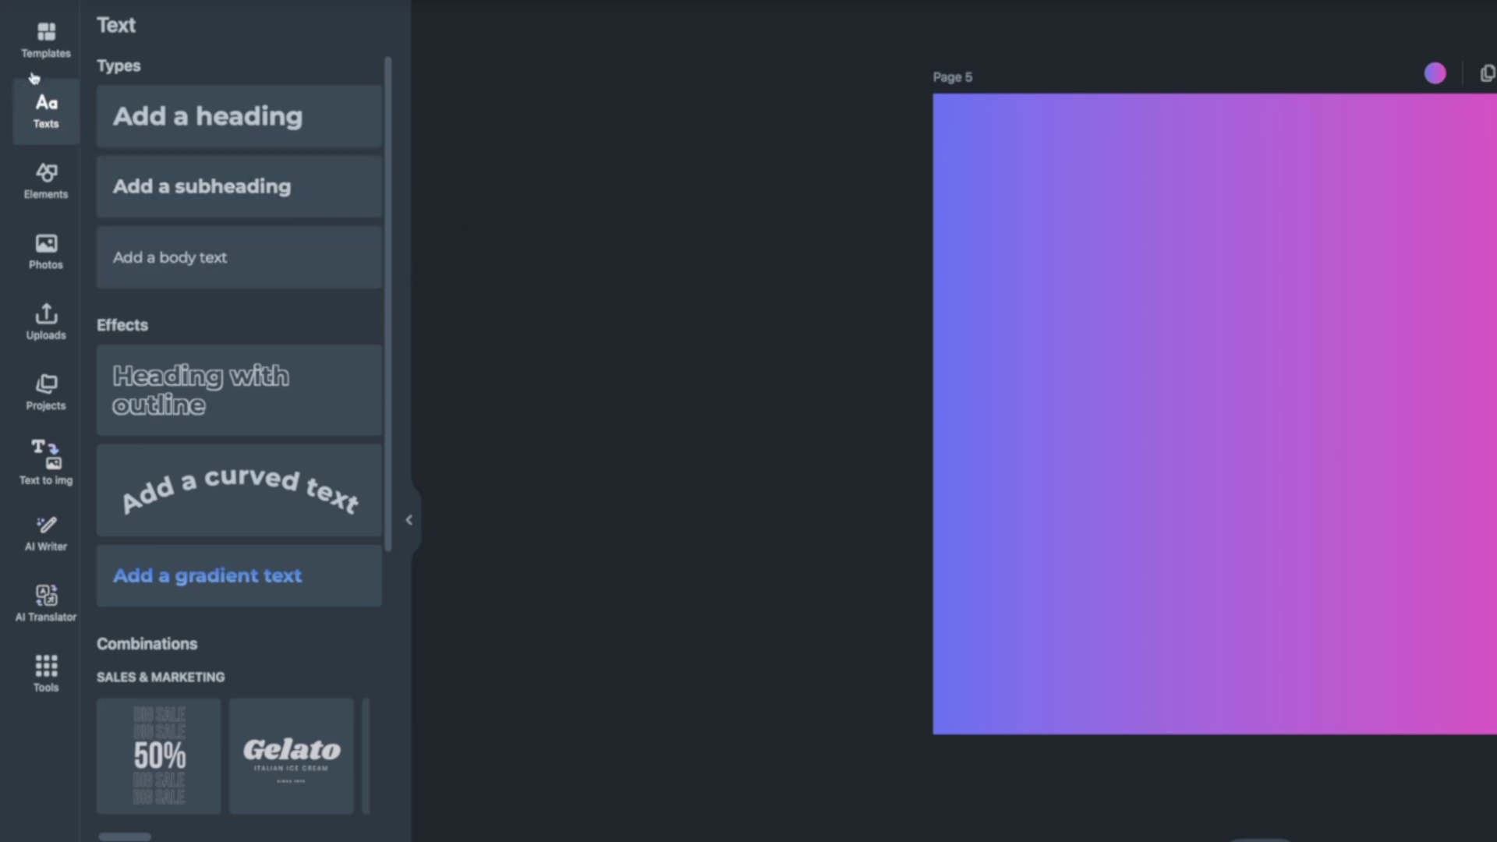
click(152, 258)
drag(1283, 442, 1277, 337)
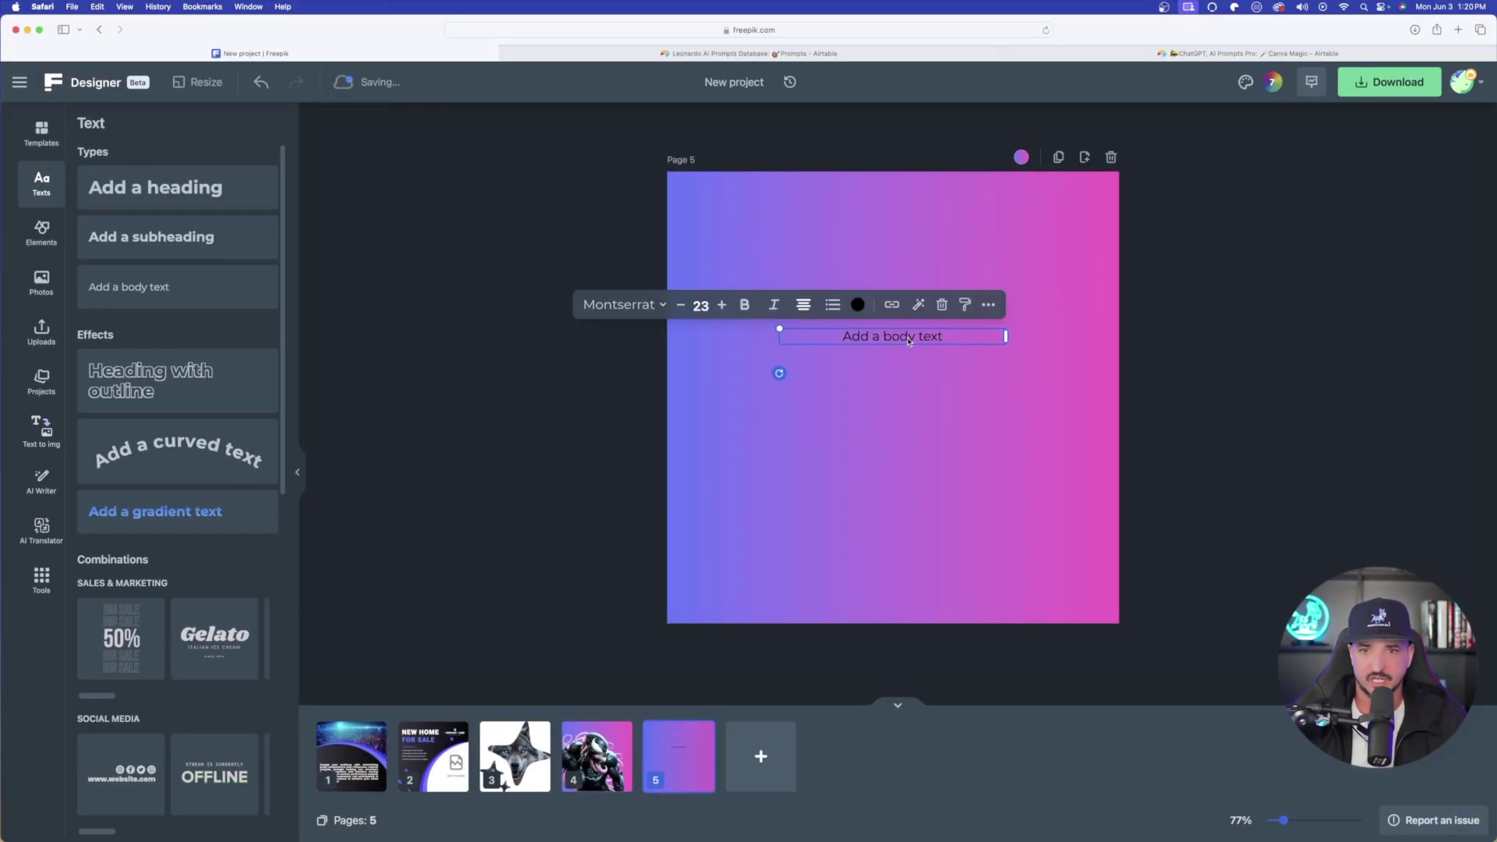
key(super+v)
drag(999, 426, 967, 417)
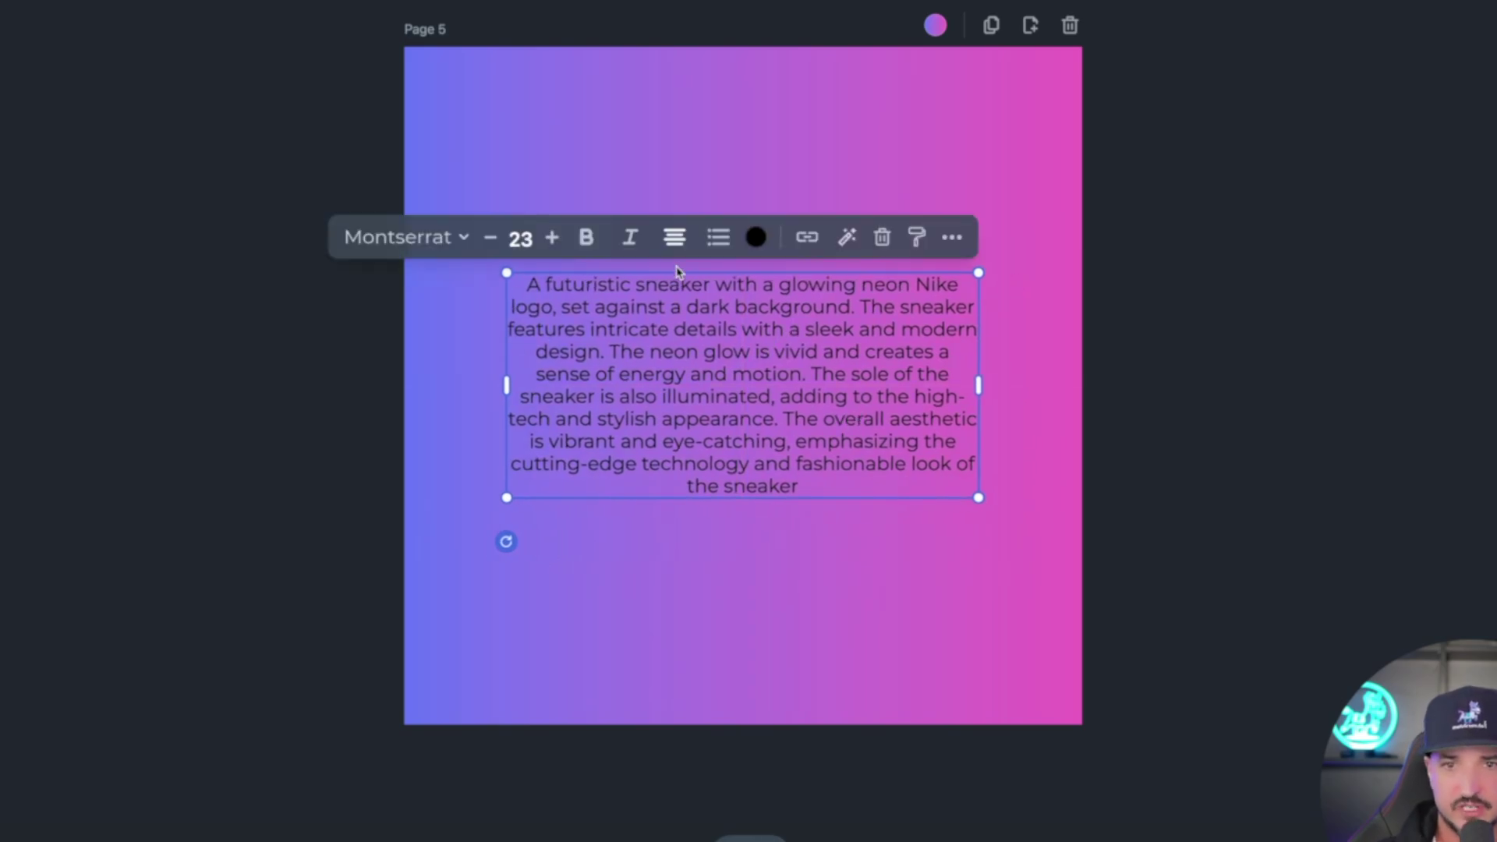
Make the sneaker paragraph justified, white and bold, then enlarge it and centre it on the page.
click(674, 237)
click(675, 237)
click(757, 238)
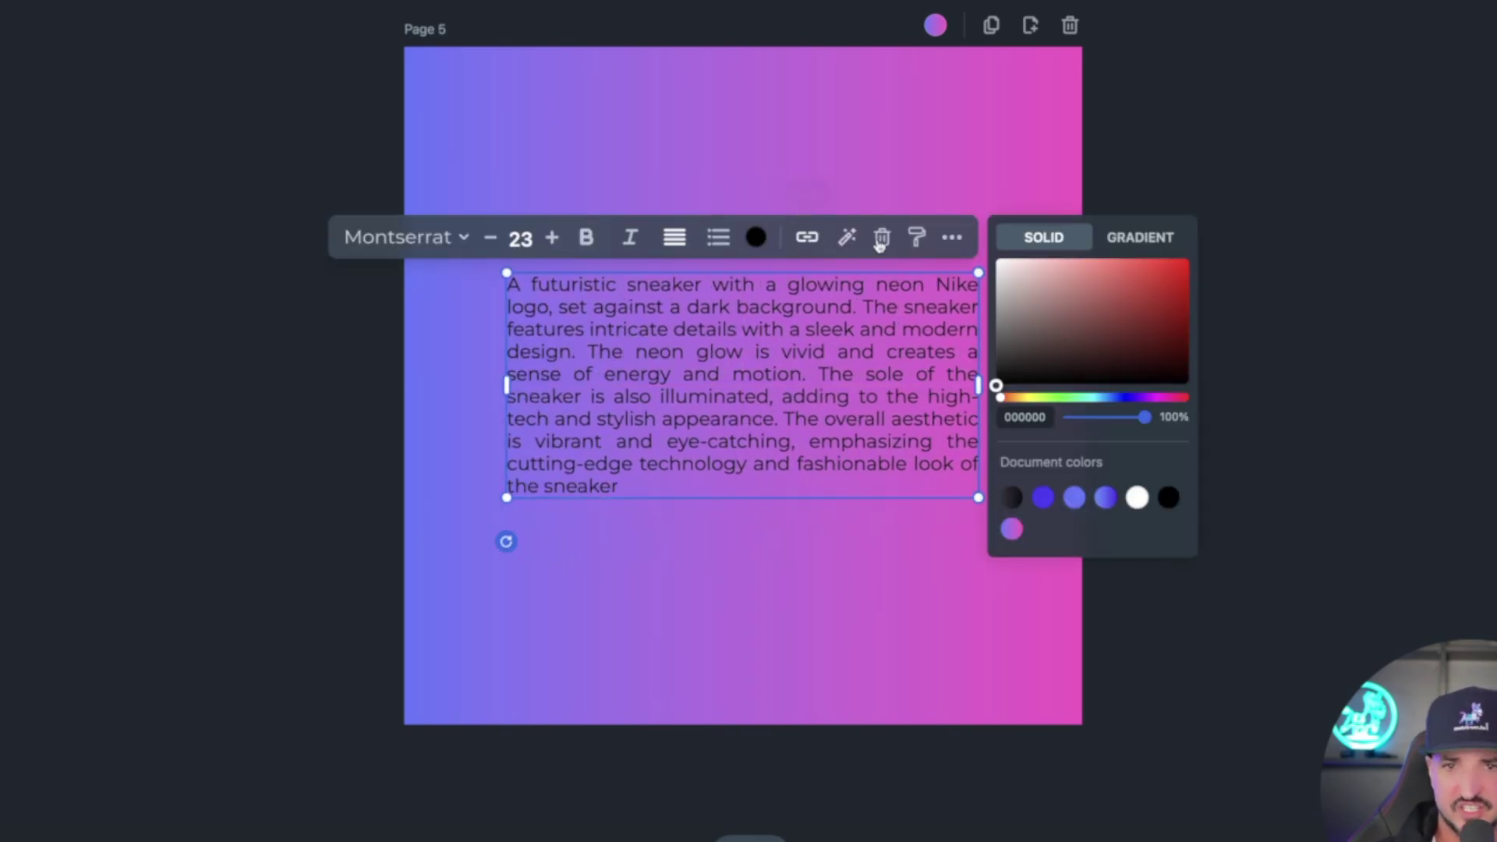
click(1138, 497)
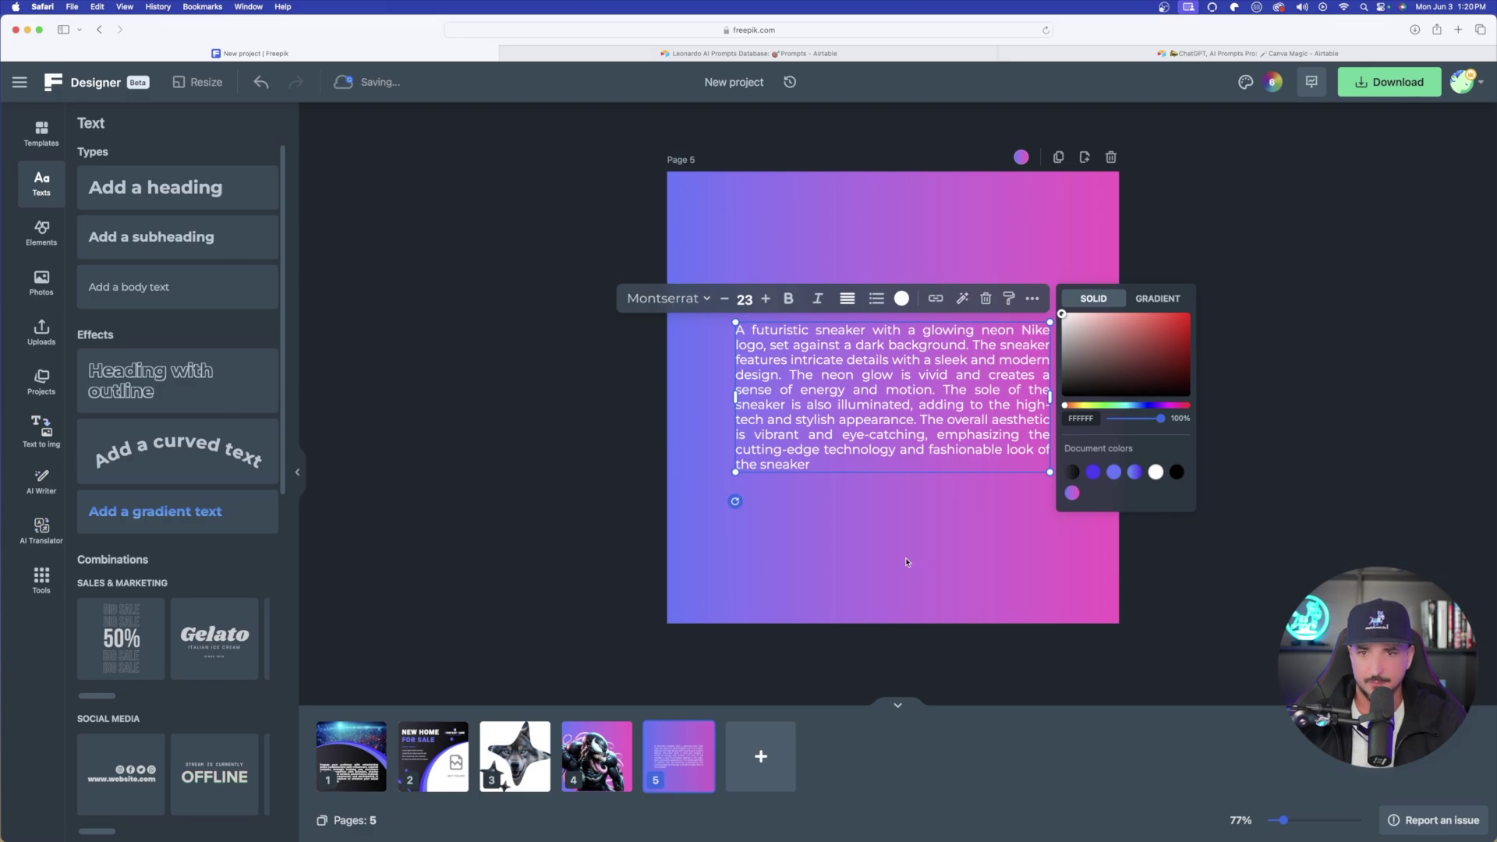
click(790, 300)
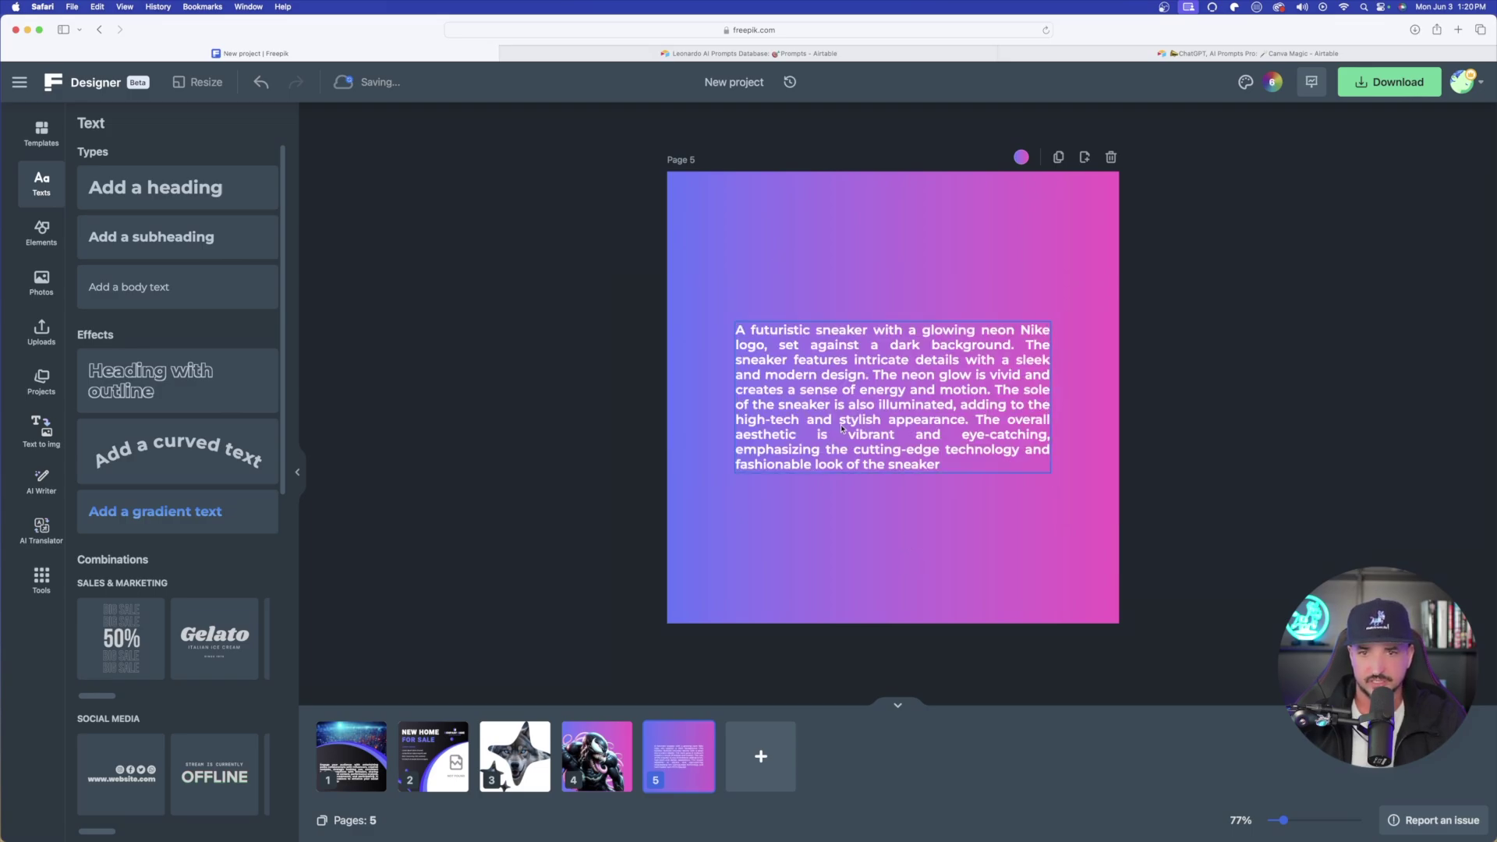
drag(889, 398, 851, 299)
drag(1011, 374, 1115, 425)
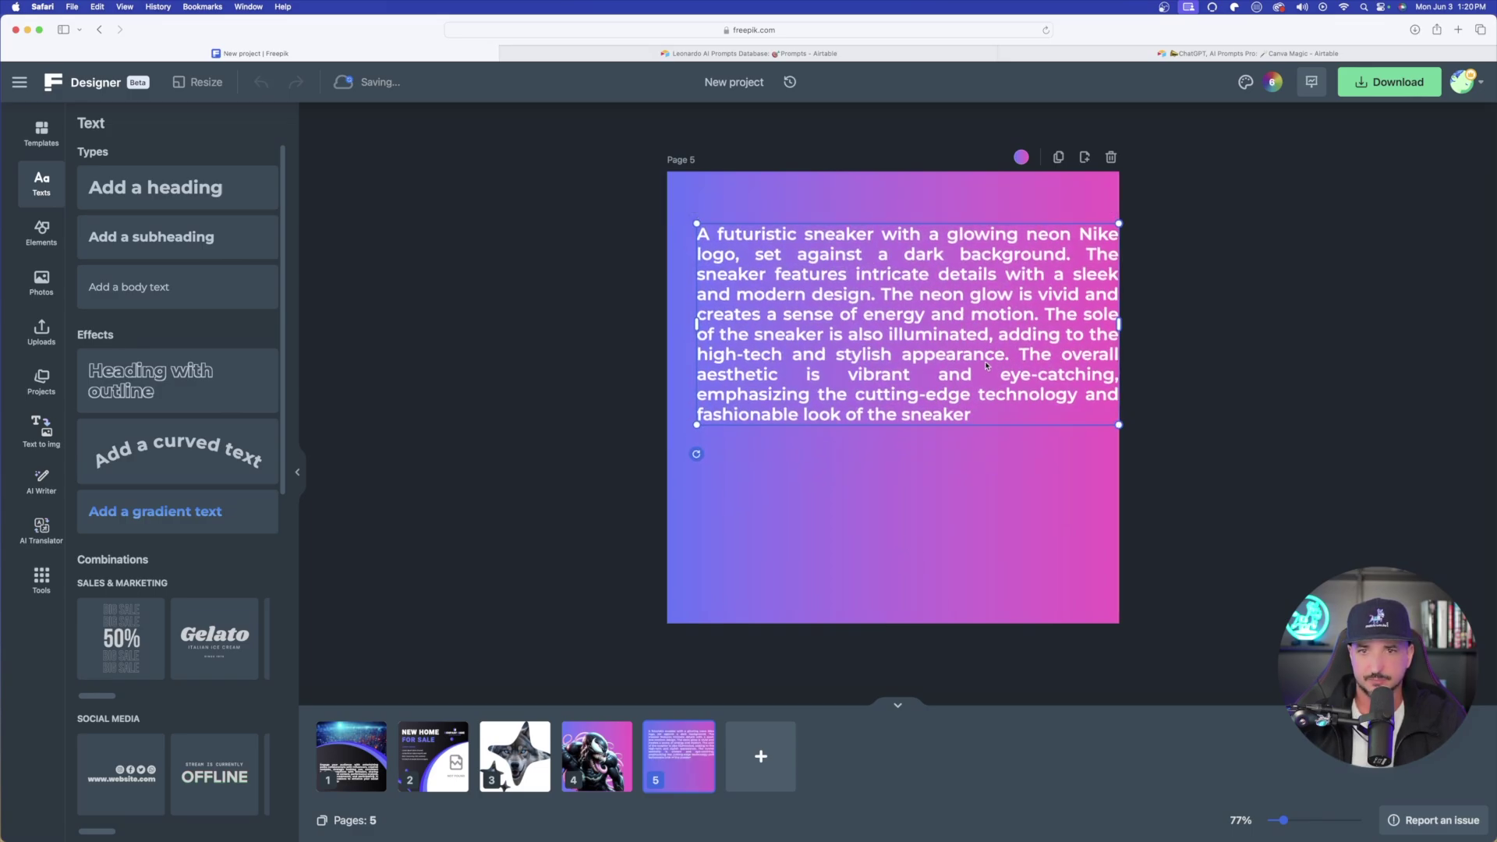
click(1361, 358)
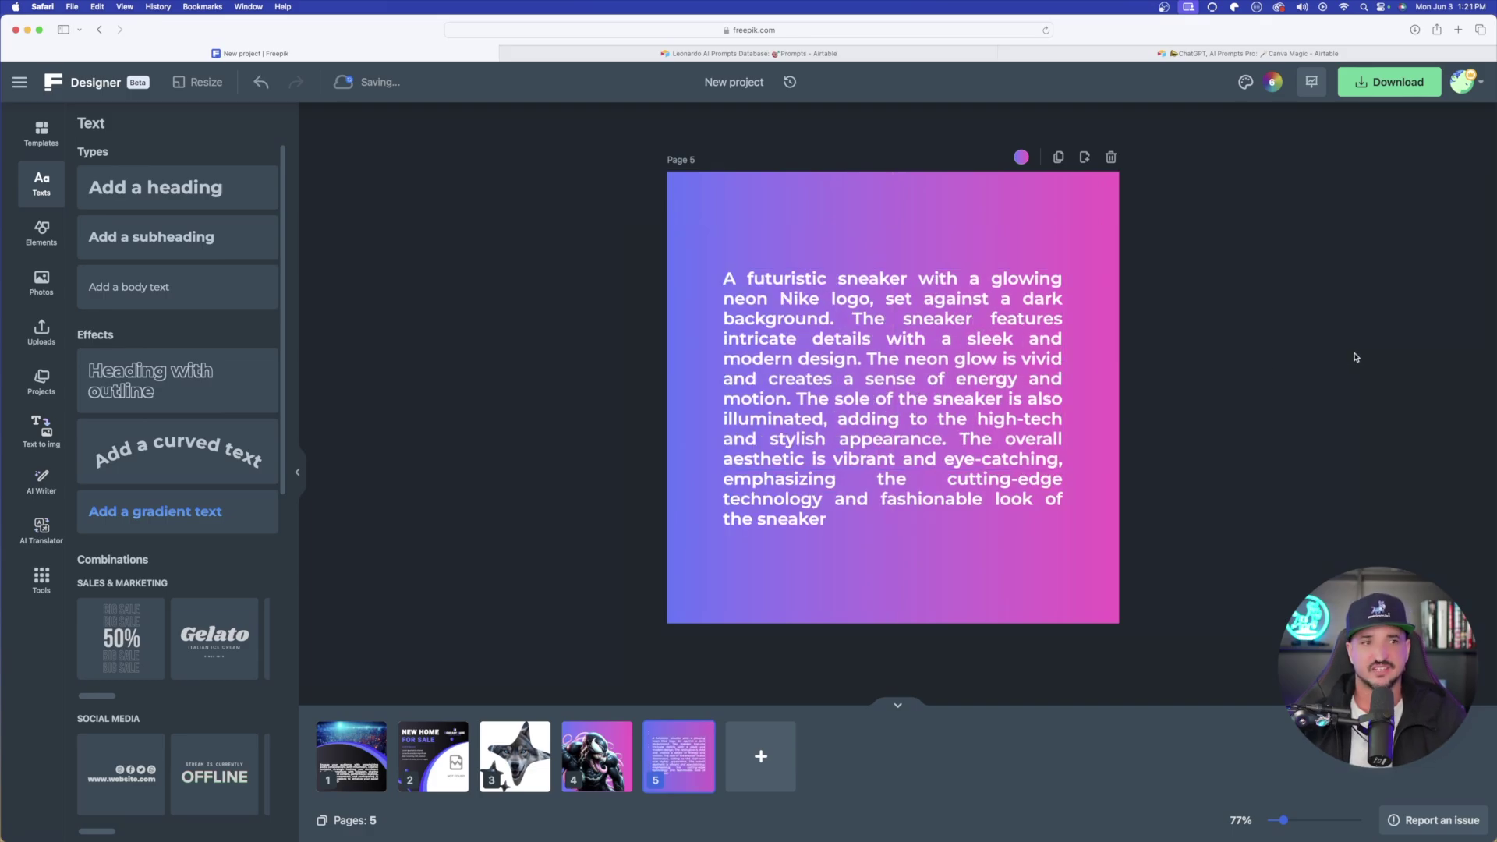
click(885, 395)
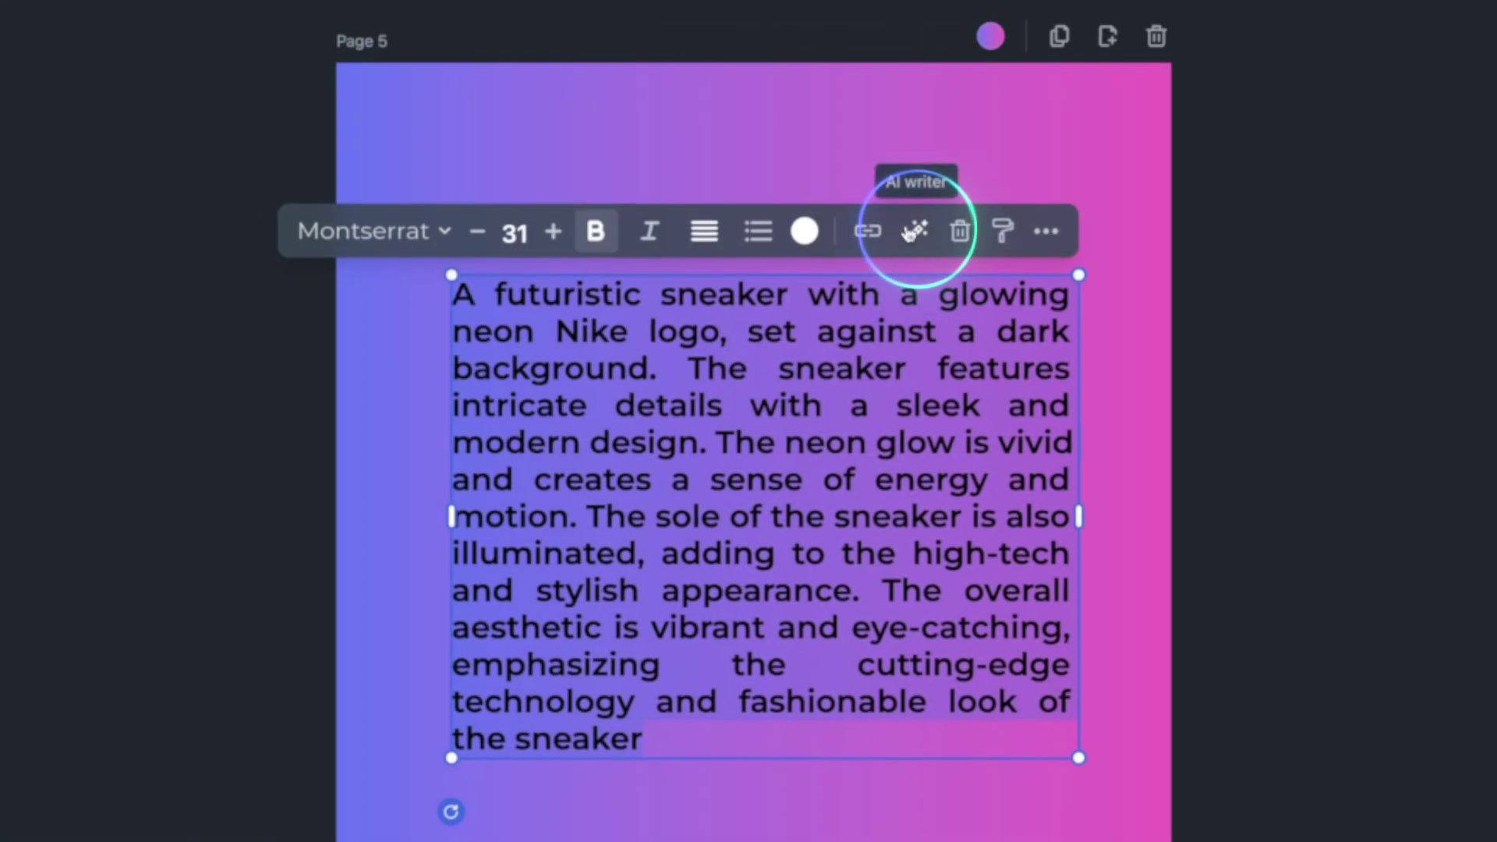
Use AI Rewrite text to shorten the sneaker paragraph, now opening 'The high-tech sneaker showcases a neon Nike logo'.
click(979, 263)
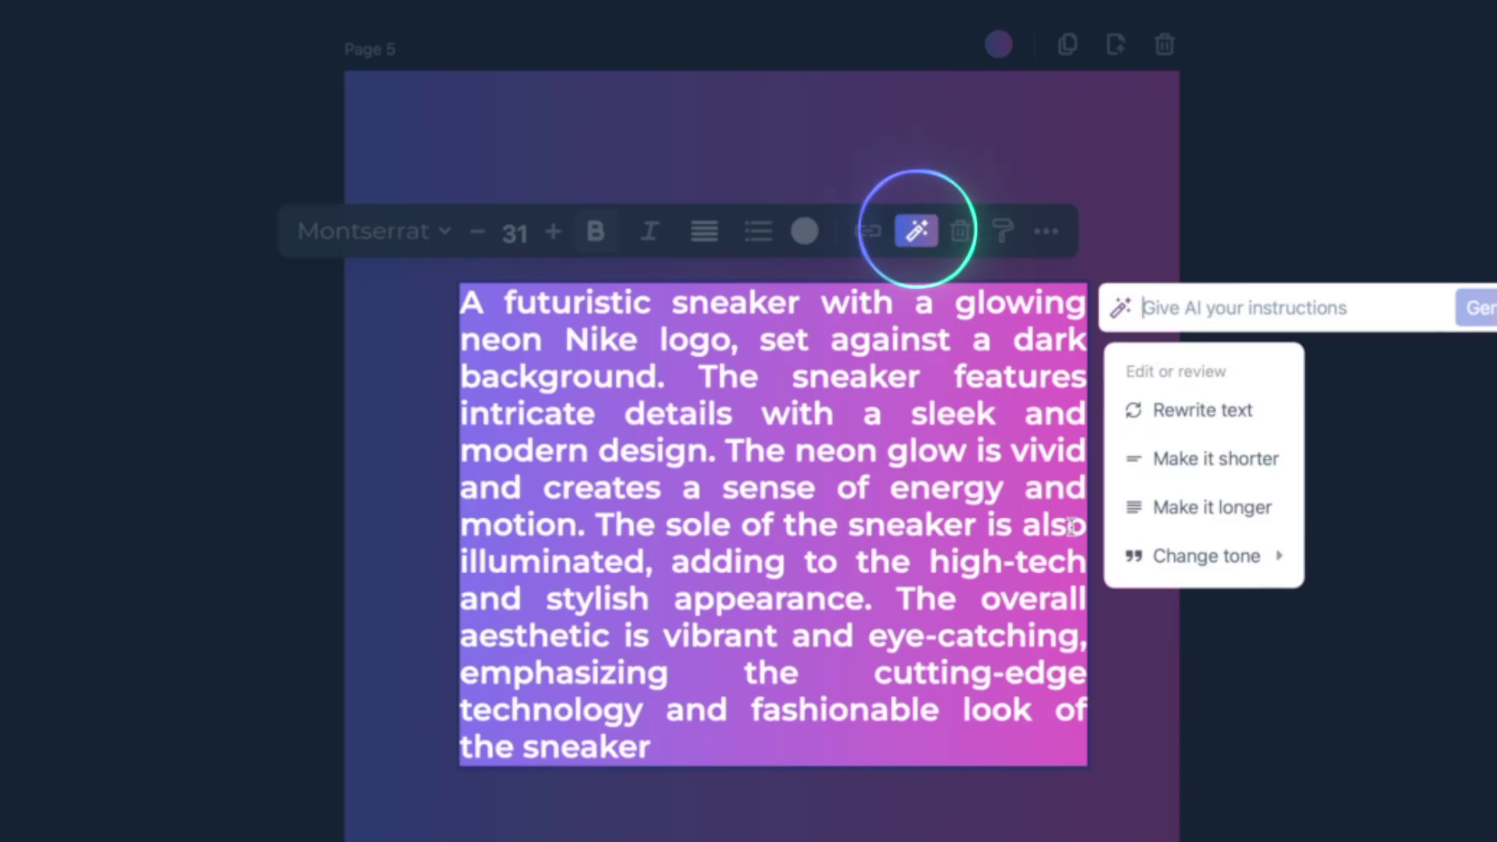
click(1231, 413)
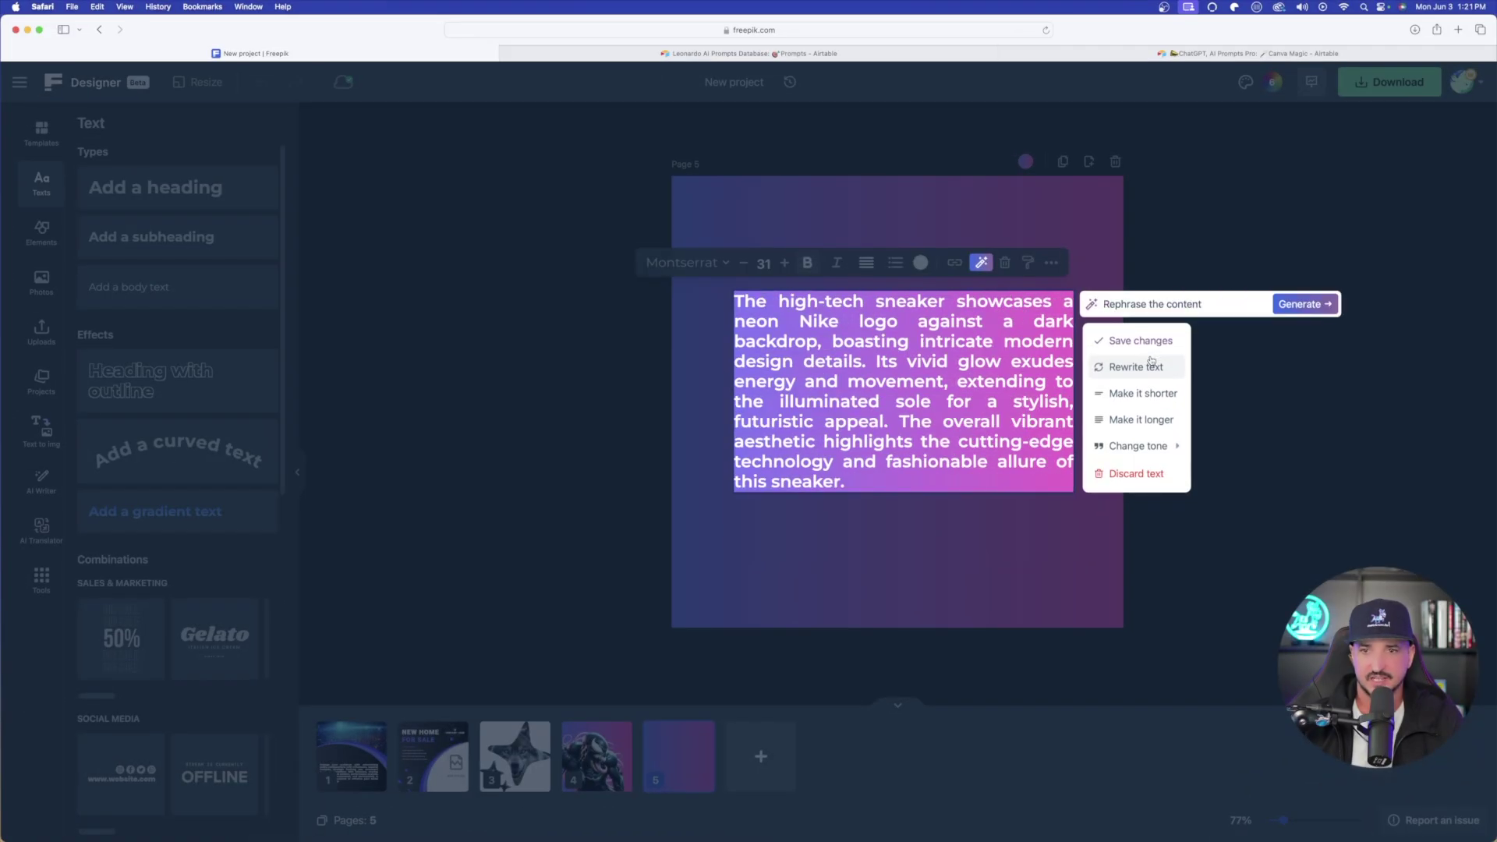
click(922, 517)
drag(890, 397, 878, 417)
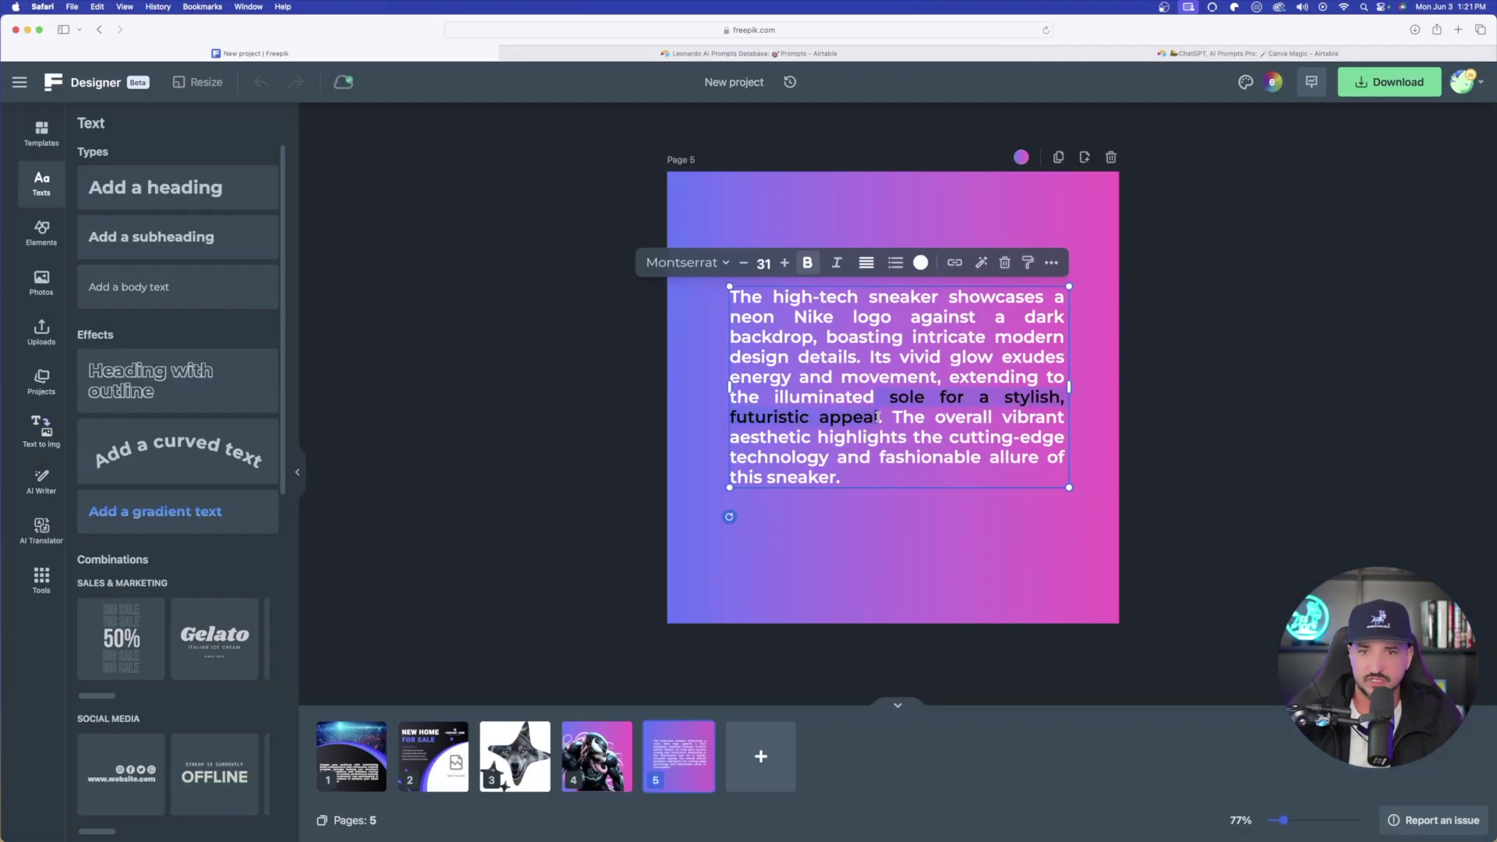
click(1176, 584)
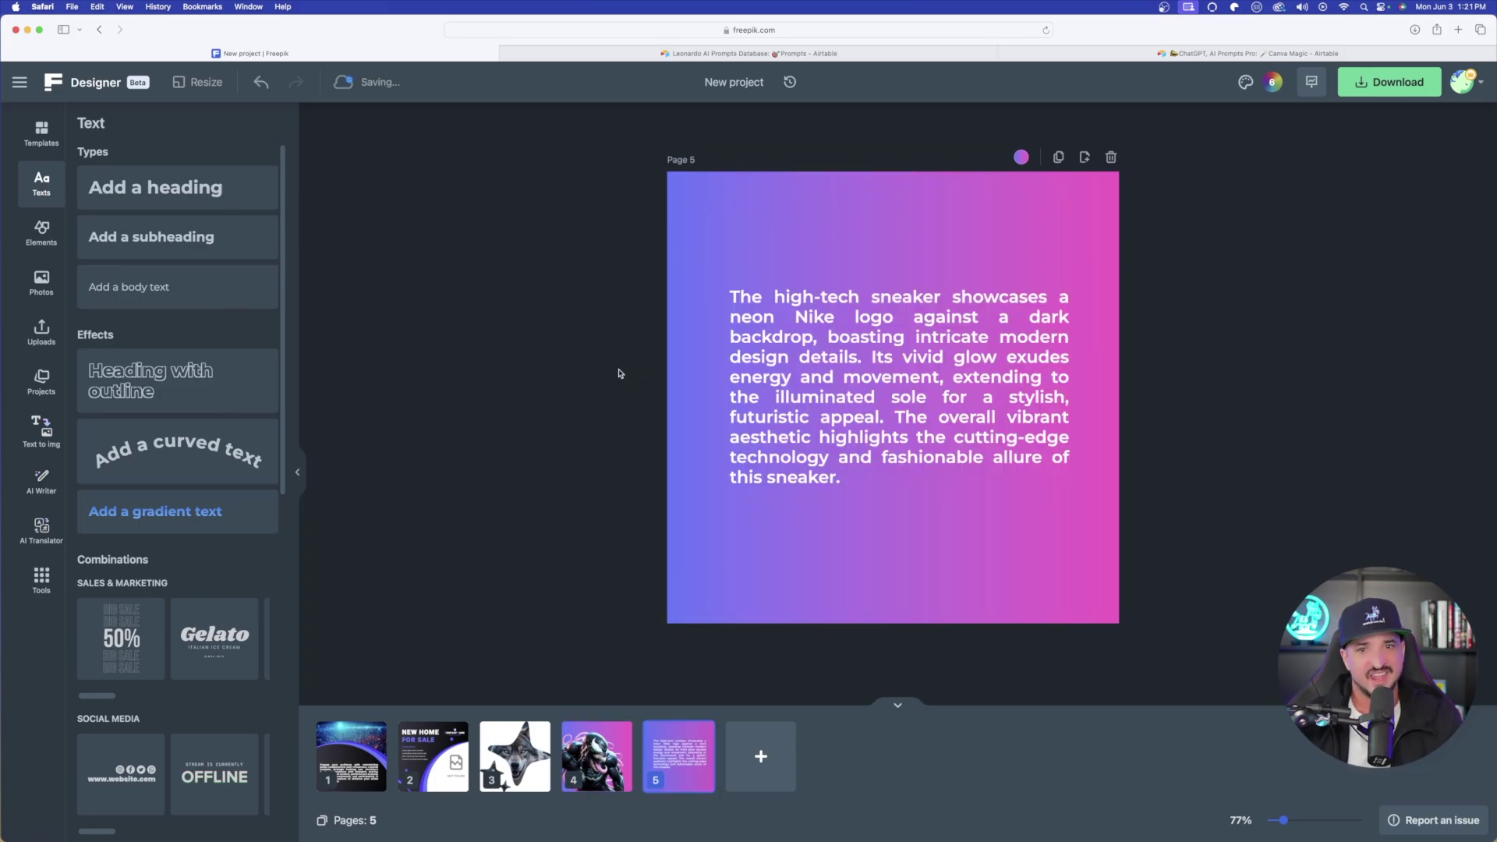
Scroll the canvas up to the star-masked wolf on page 3.
scroll(573, 358, up, 2)
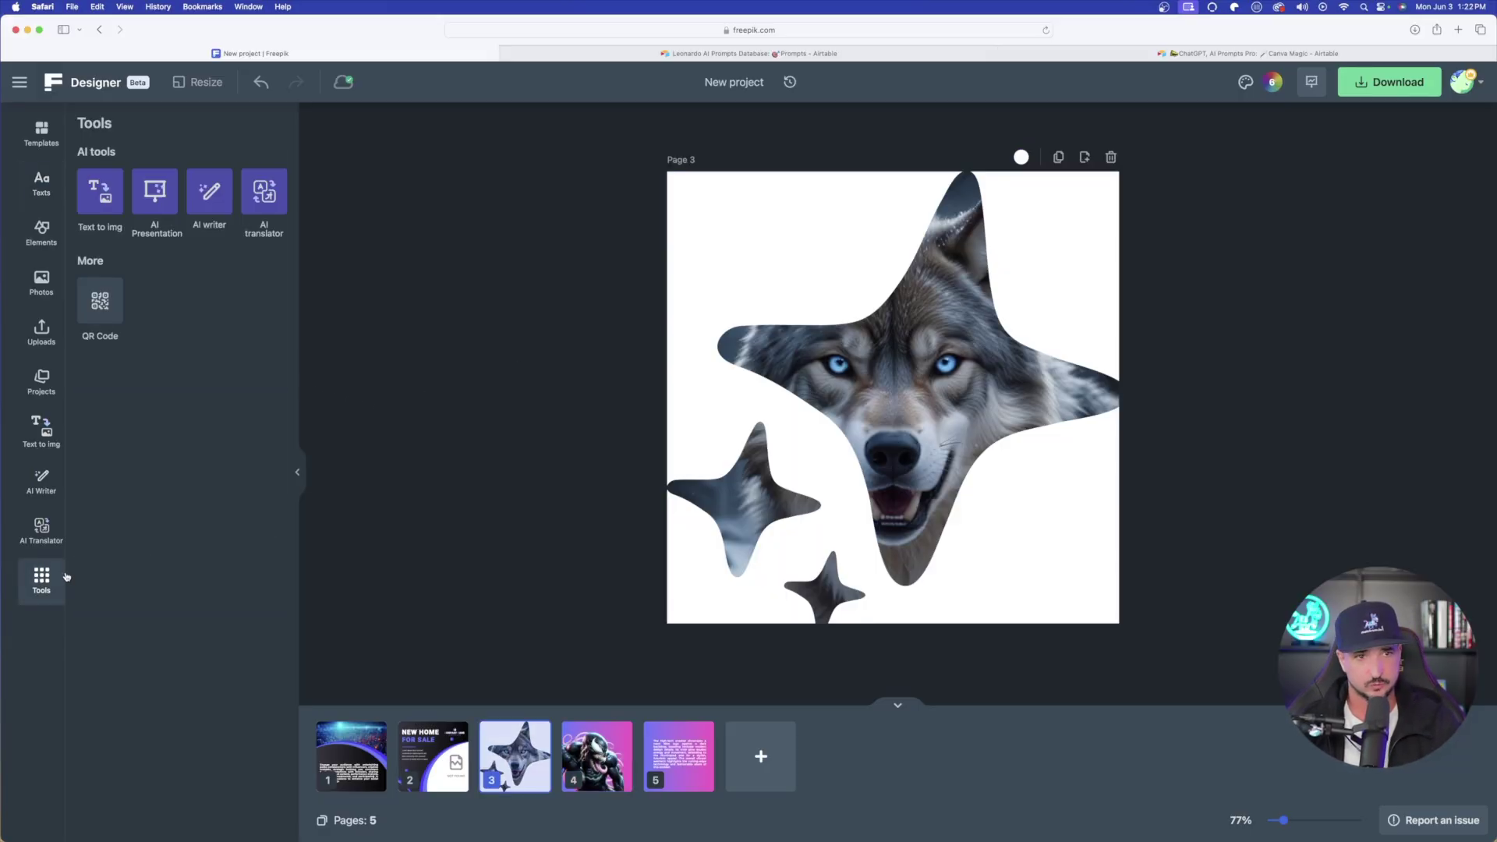
Generate Text to img images from the pasted sneaker prompt, then switch to the Airtable tab.
click(100, 191)
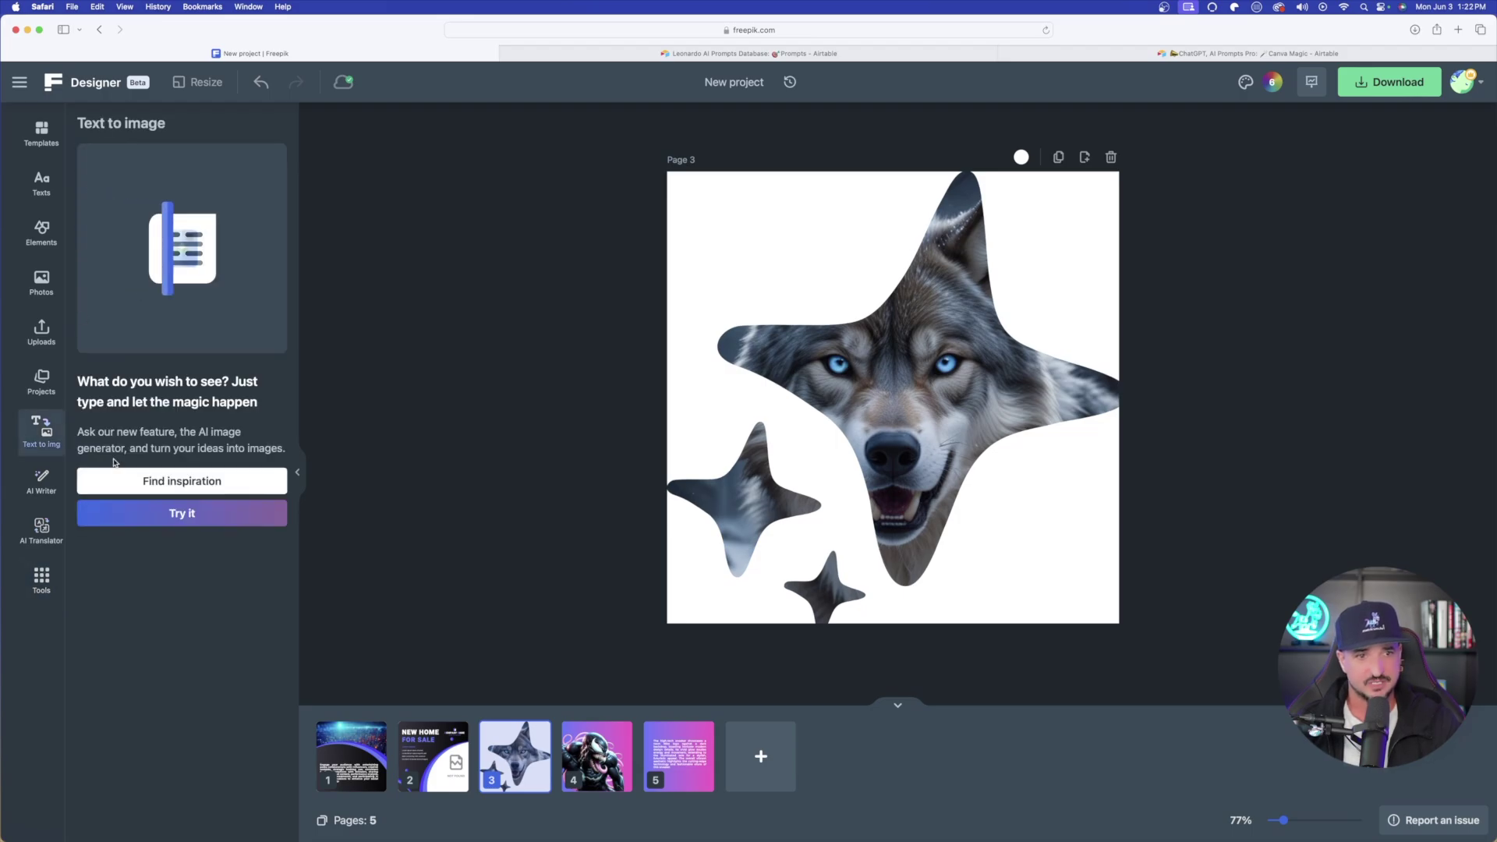
click(228, 513)
click(678, 284)
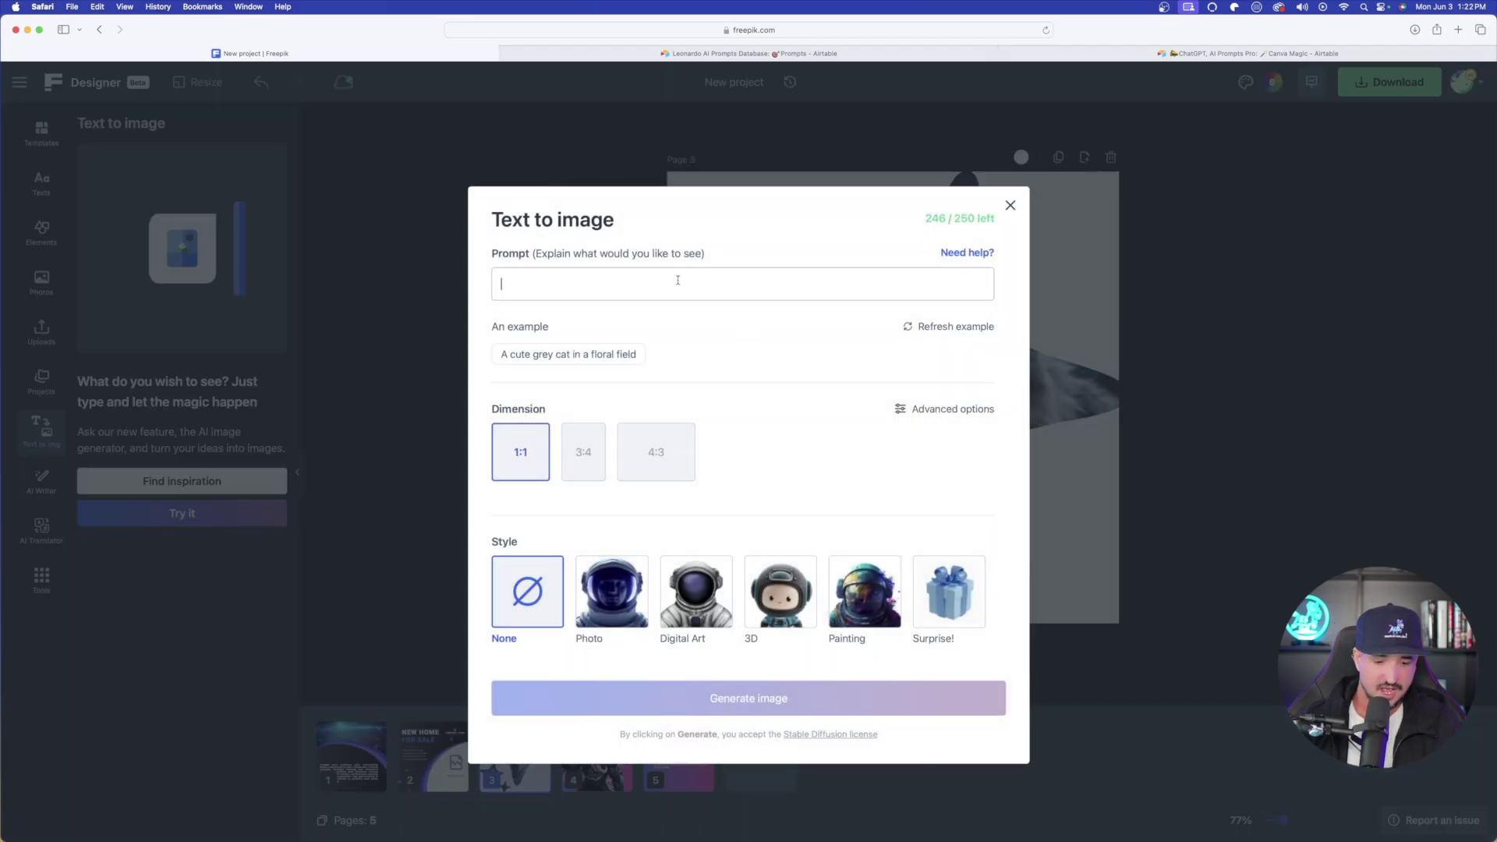
key(super+v)
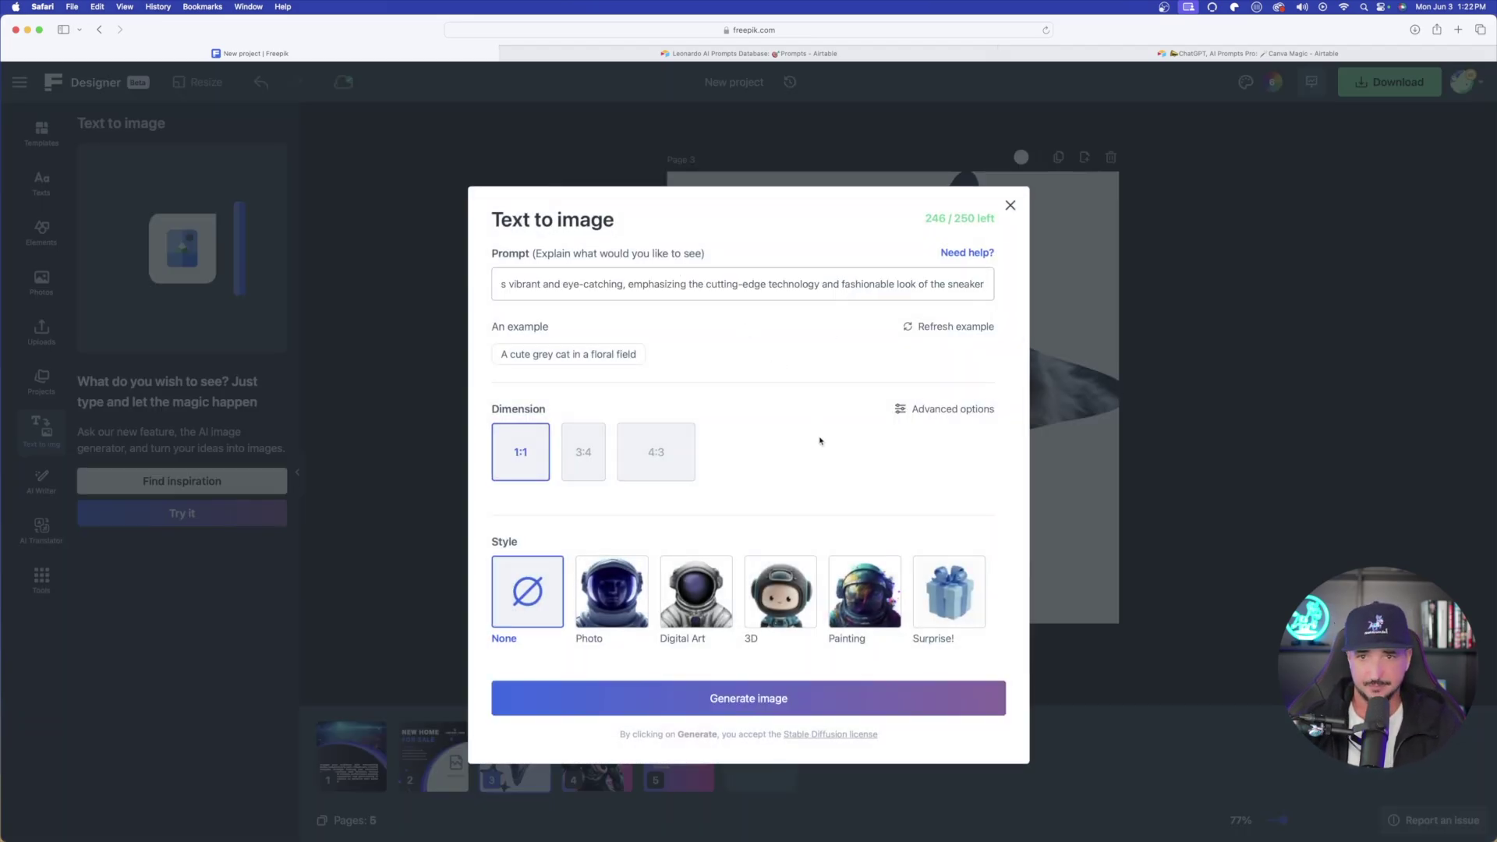
click(795, 698)
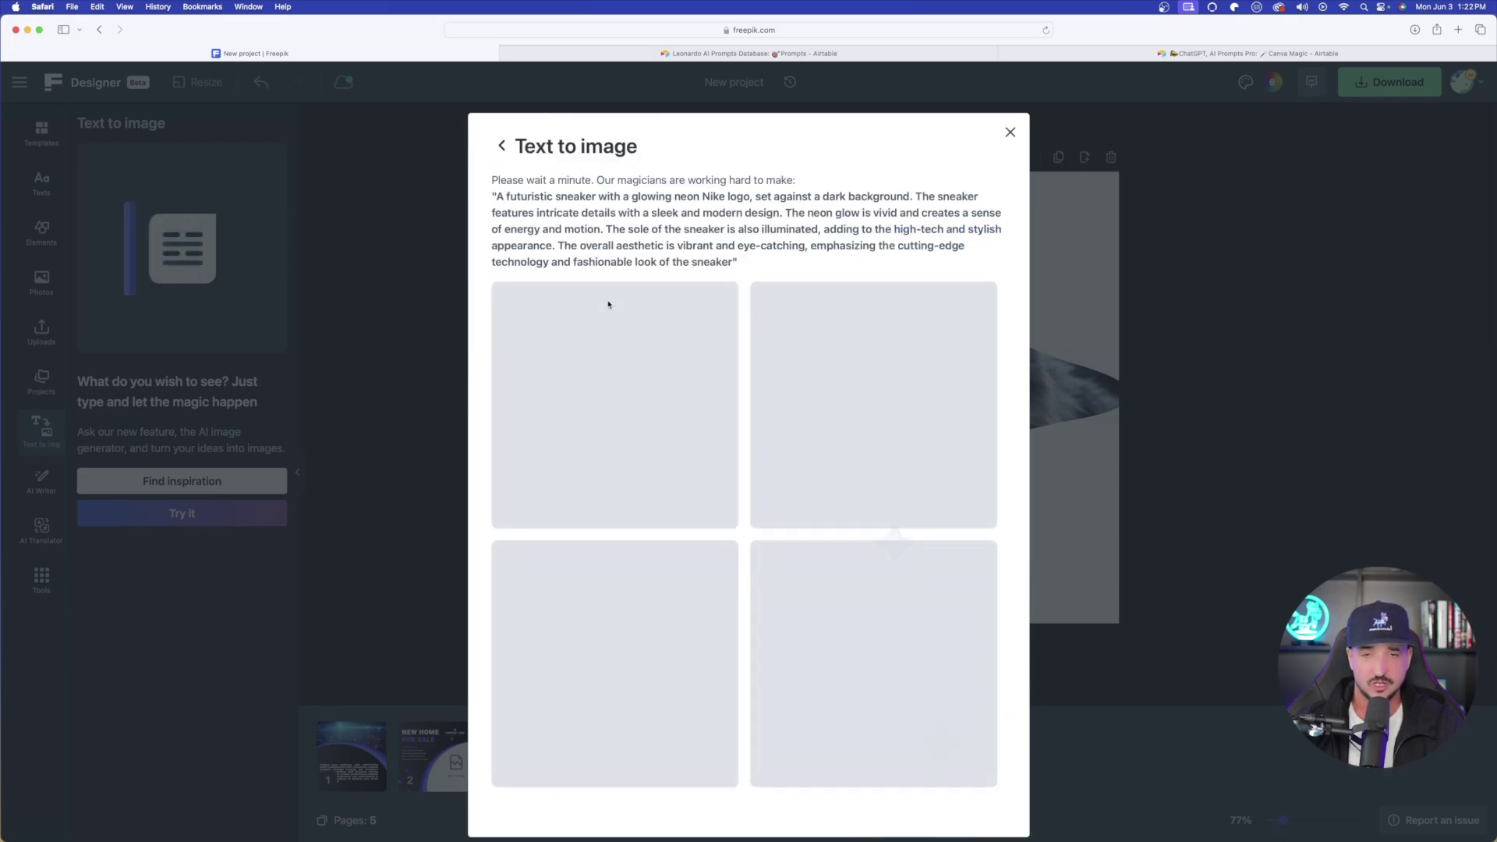
click(727, 53)
Select the whole Full Prompt text of the futuristic sneaker record.
scroll(713, 453, down, 3)
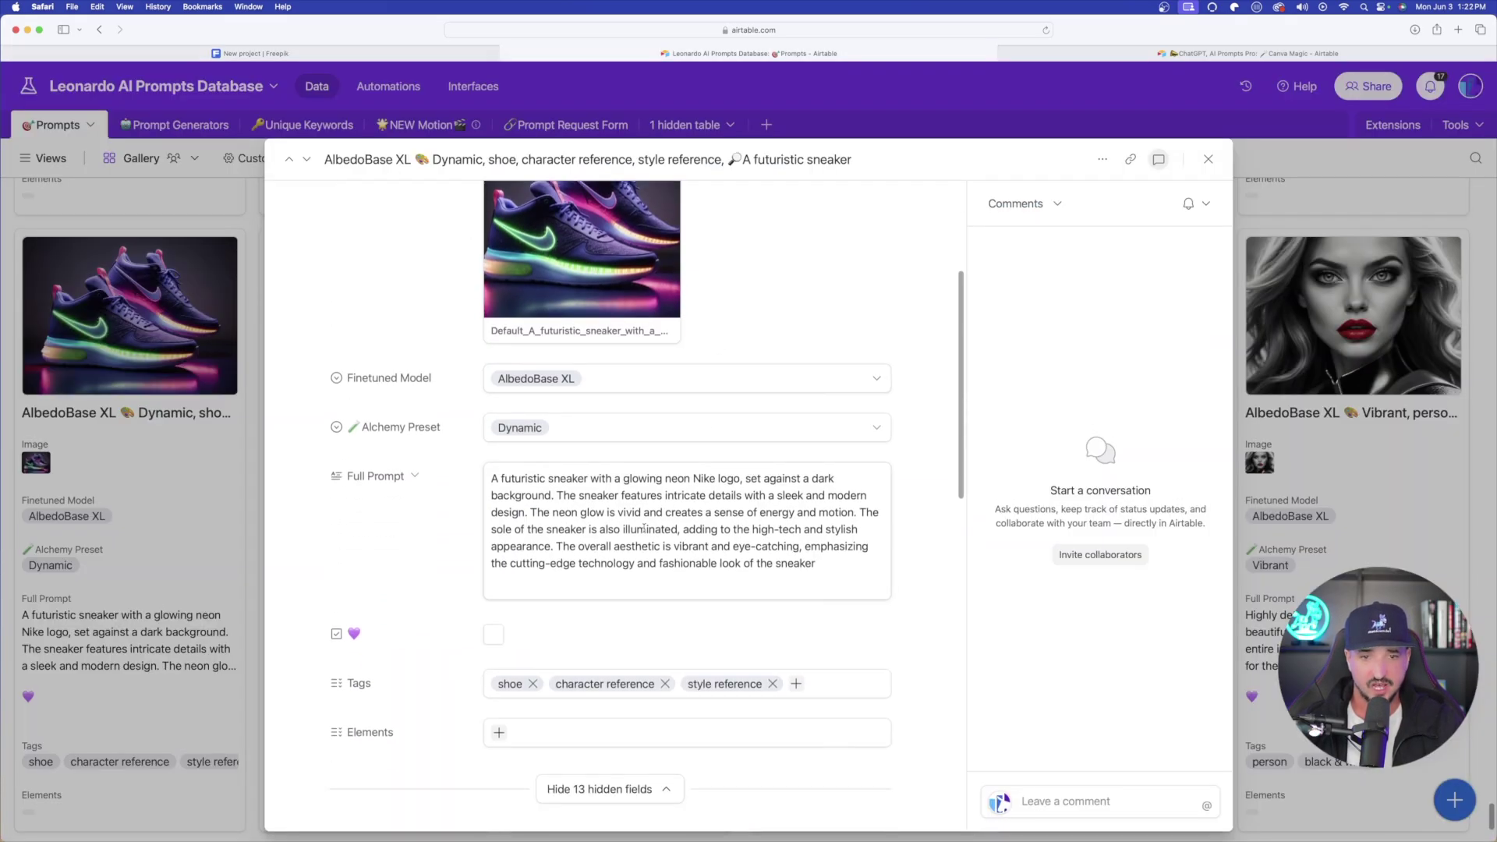
triple_click(644, 528)
scroll(640, 528, up, 1)
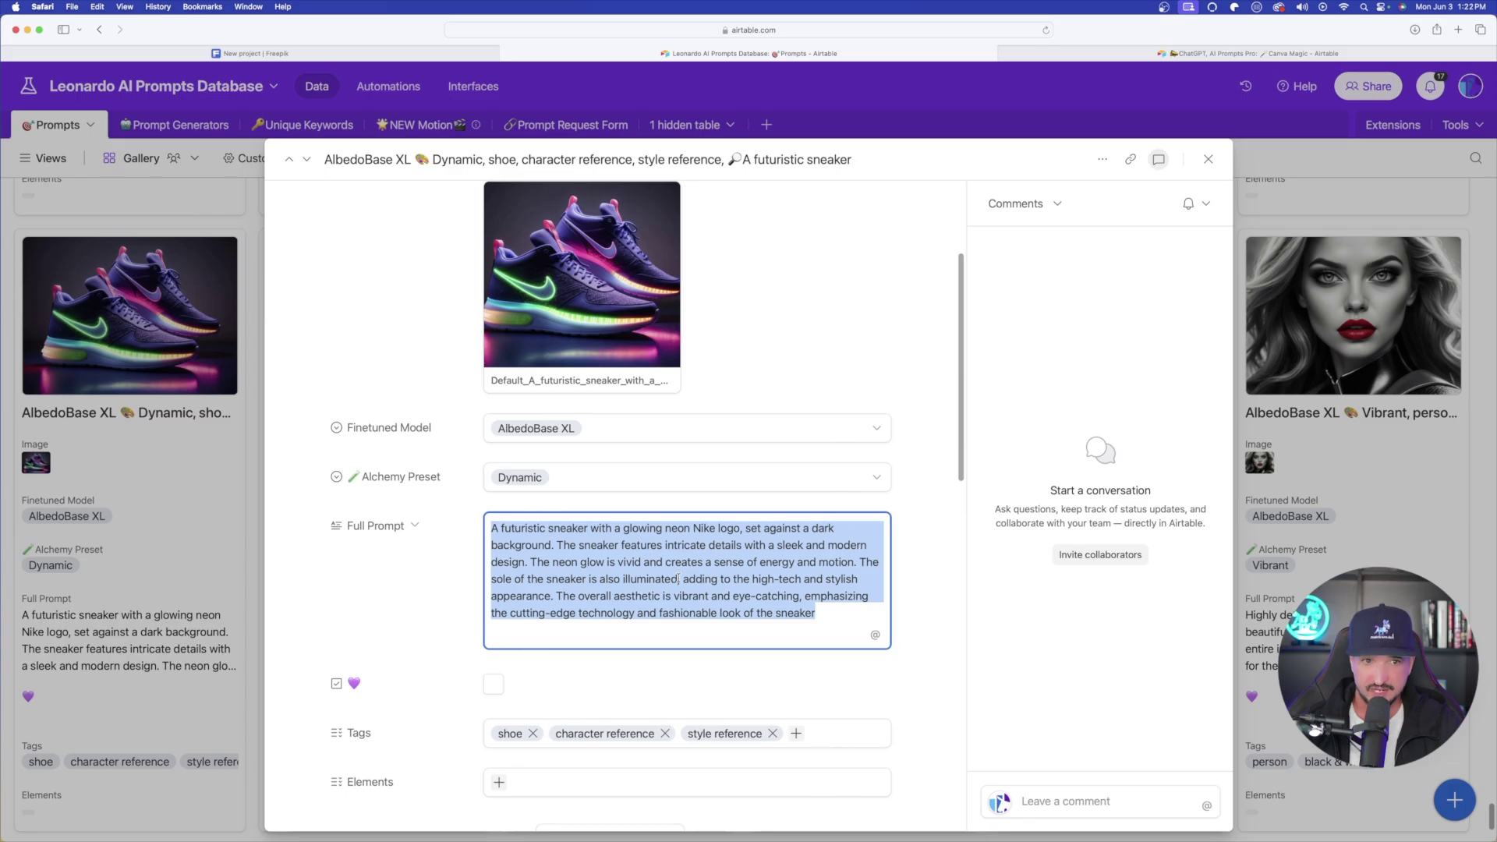
click(385, 56)
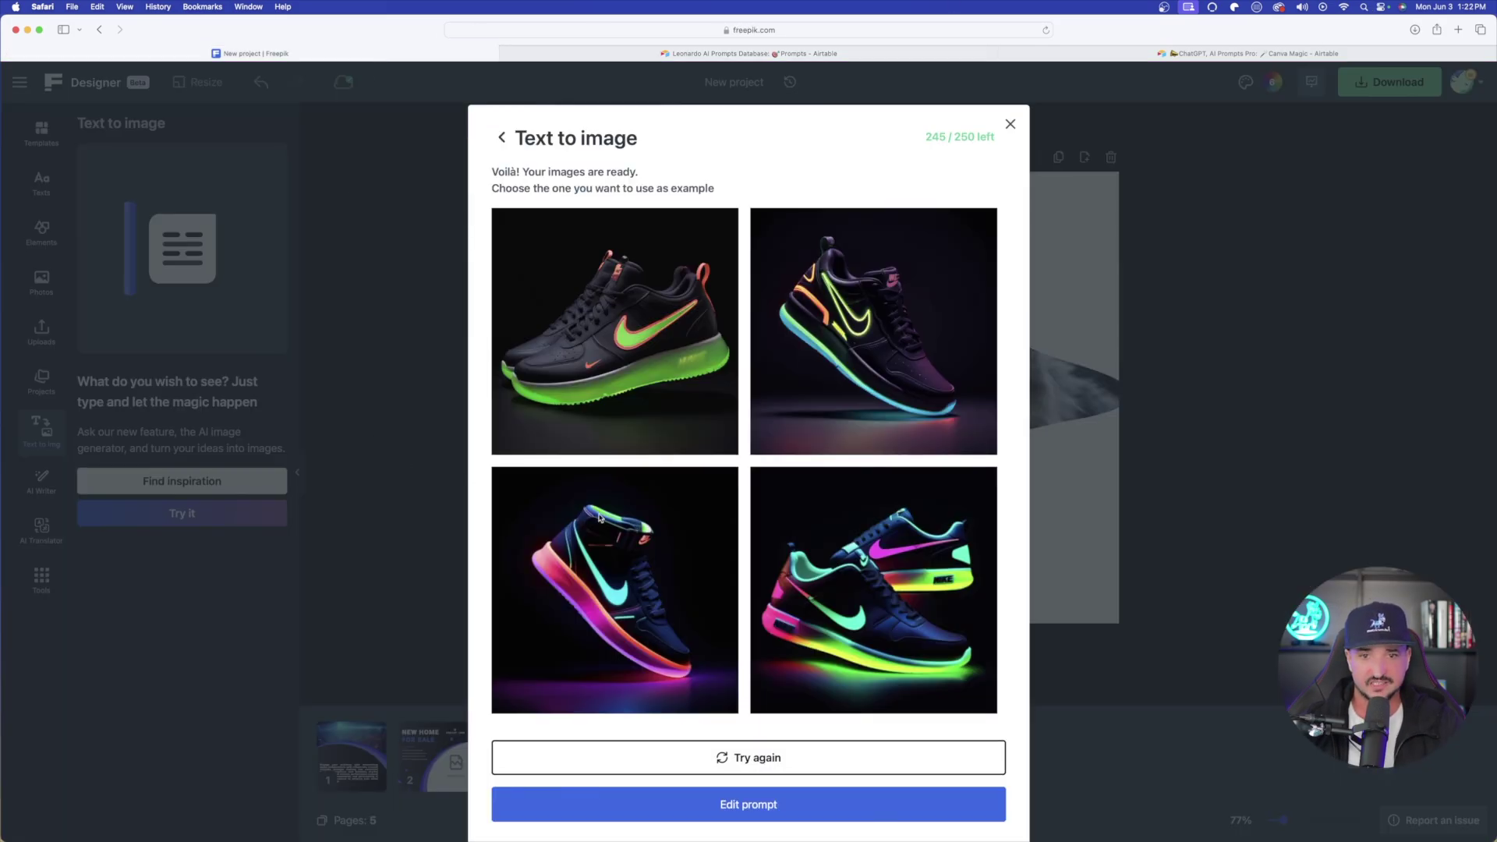
mouse_move(933, 555)
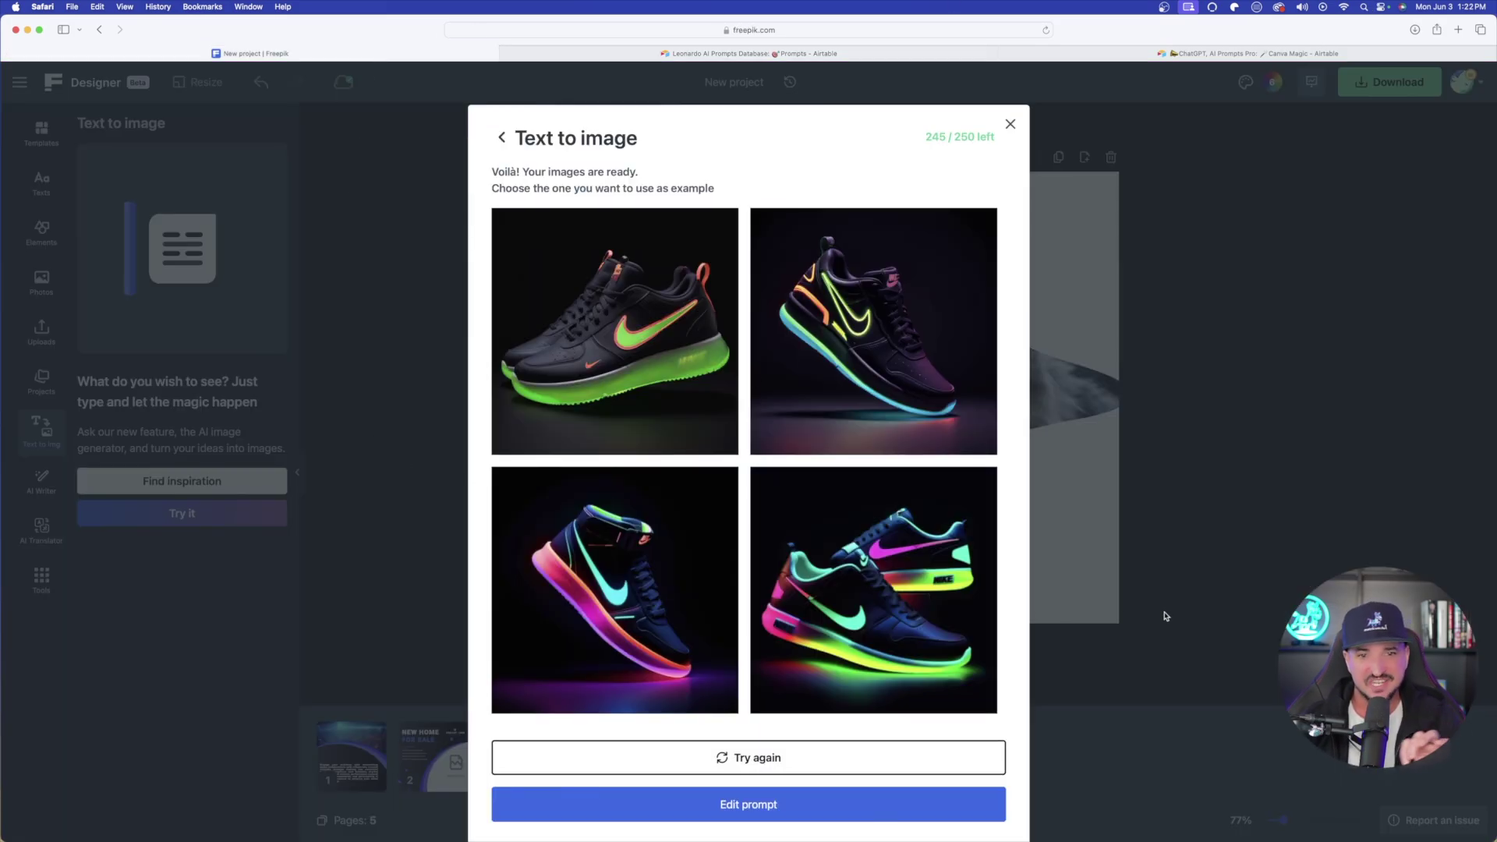
mouse_move(954, 371)
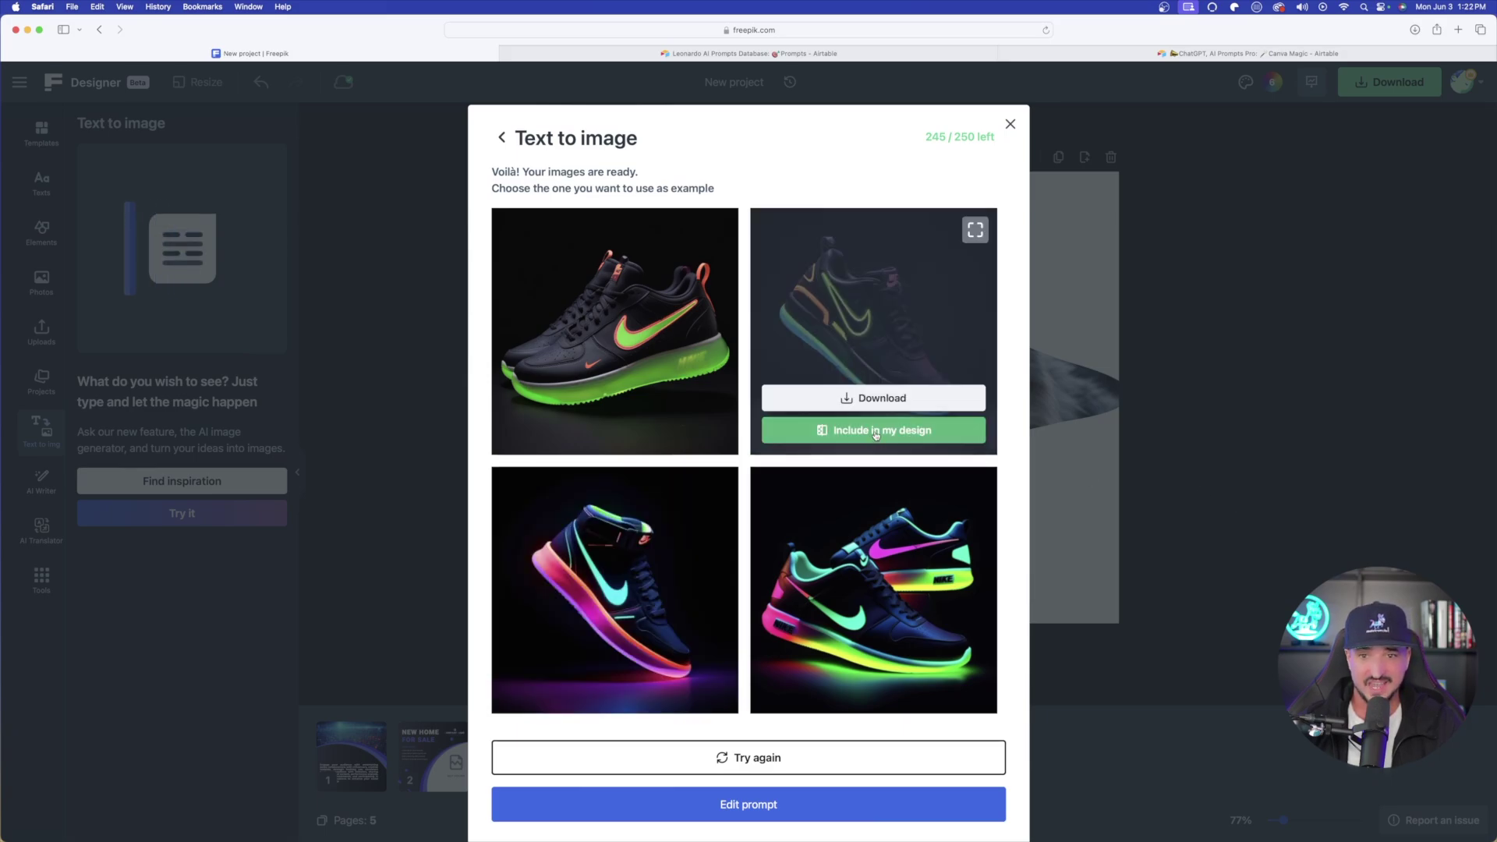
Add the top-right neon sneaker to the wolf page, remove its background, and move it lower right.
click(873, 431)
drag(981, 398, 933, 386)
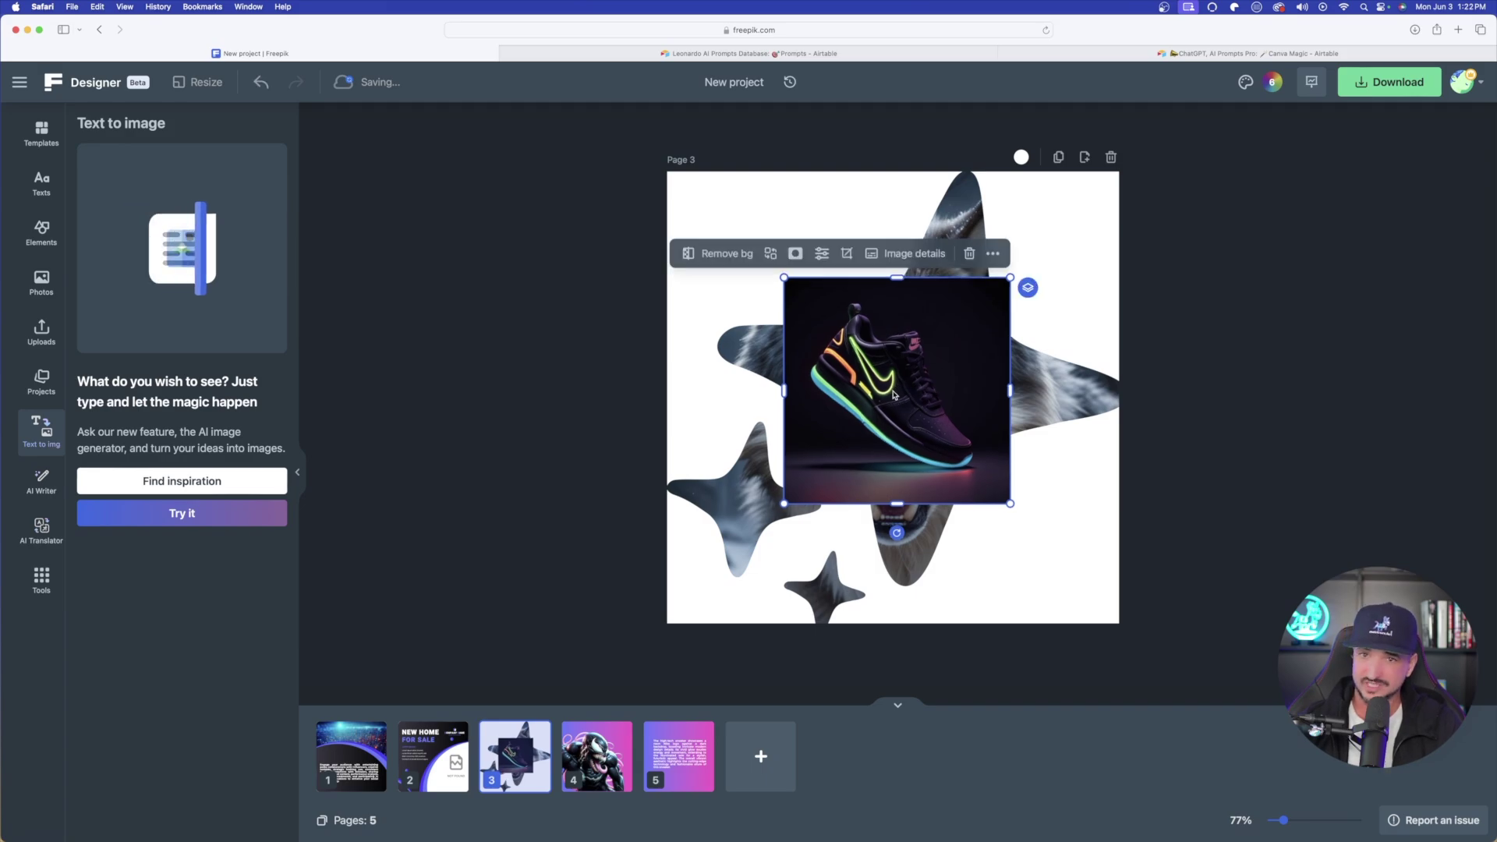
click(729, 255)
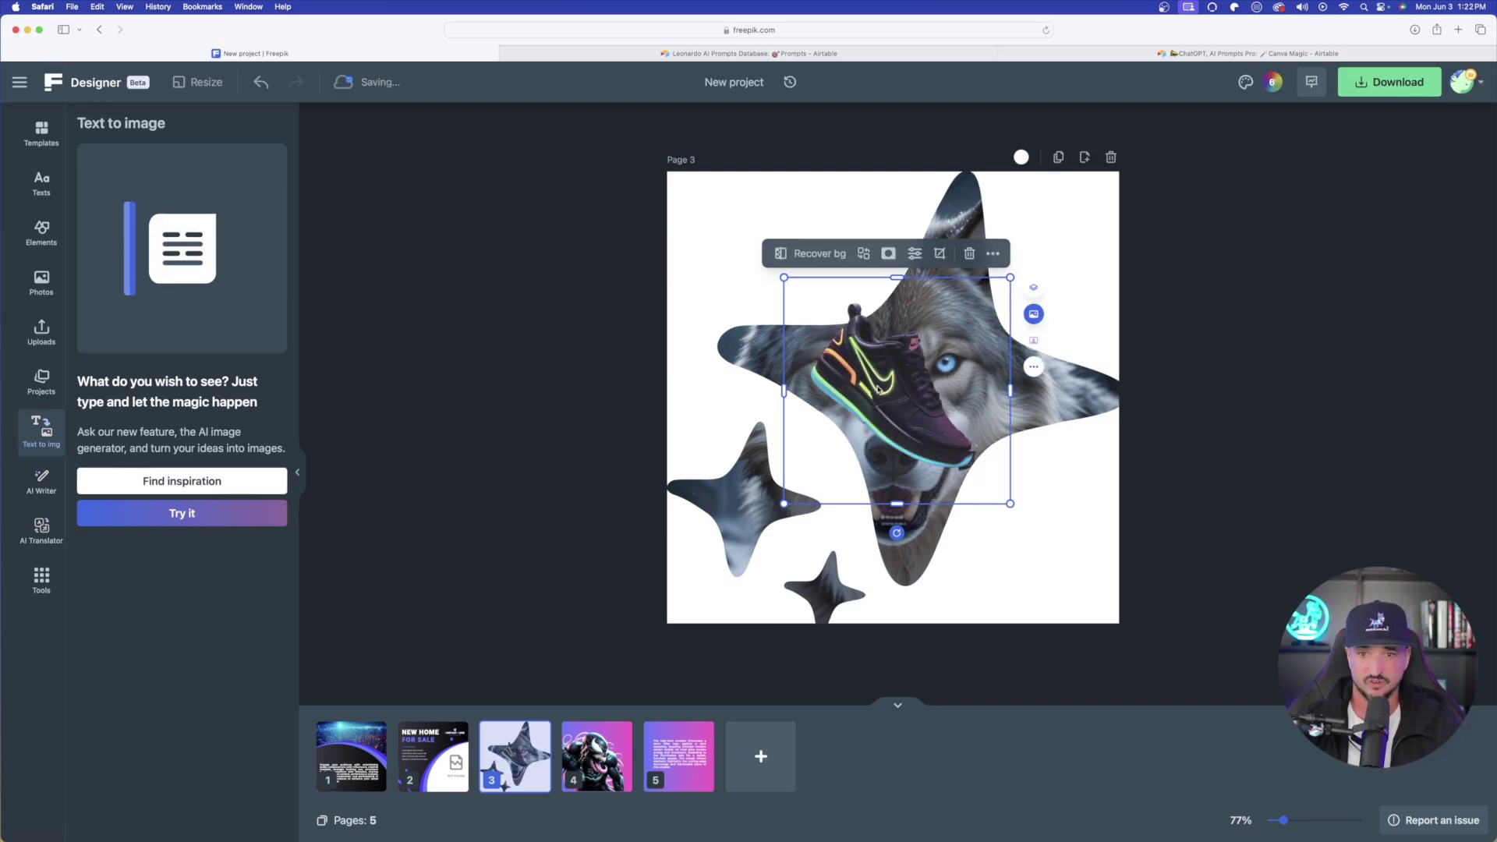
drag(875, 383, 1001, 527)
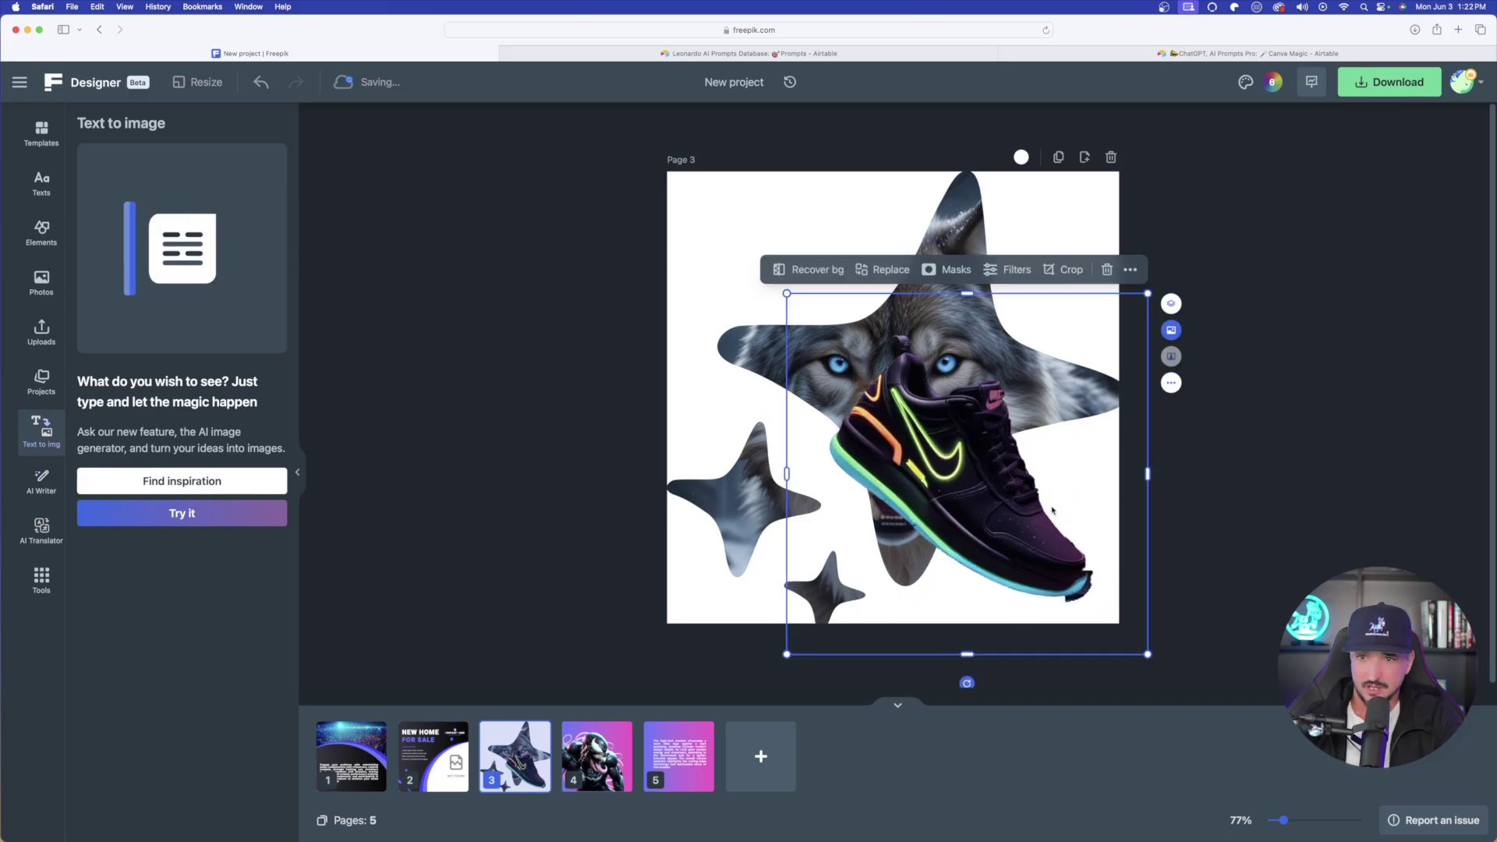